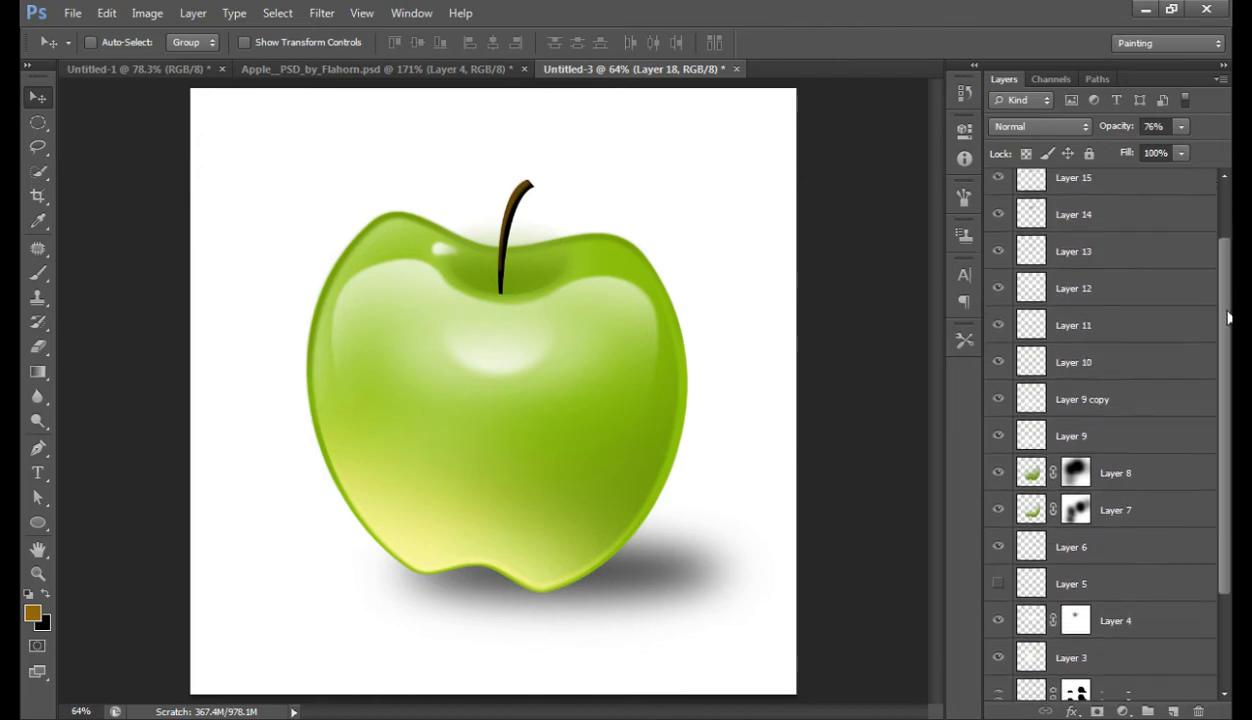
Step: Delete the hidden Layer 5 from the finished apple artwork
{"action": "left_click", "coordinate": [1110, 458]}
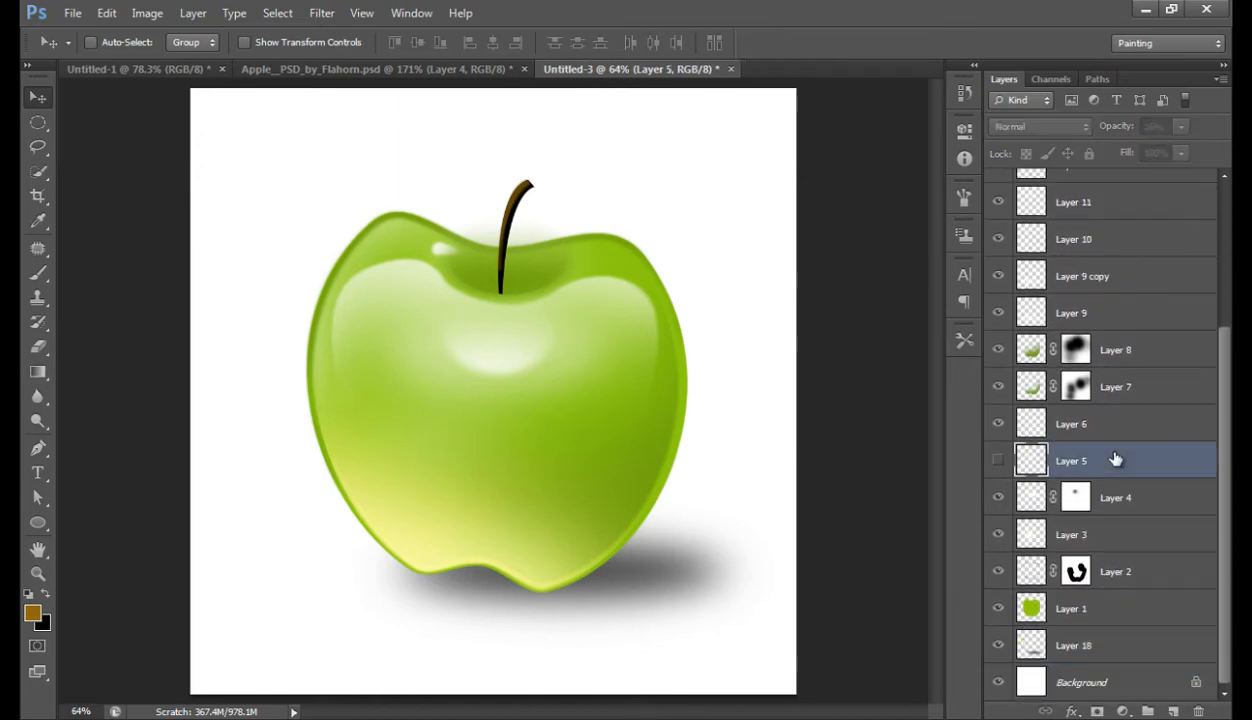
{"action": "key", "text": "Delete"}
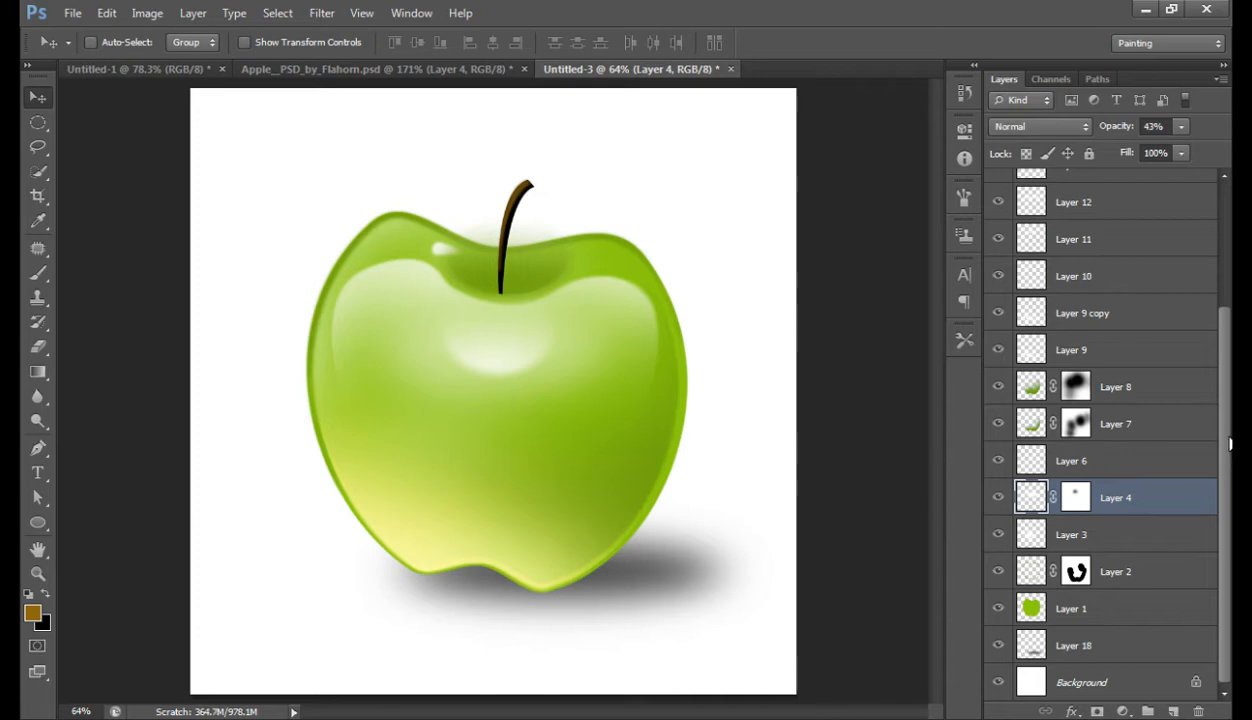
Step: Hide the finished apple's layers and show them again from the base upward to review how the artwork is built
{"action": "left_click_drag", "start_coordinate": [1230, 444], "coordinate": [1230, 284]}
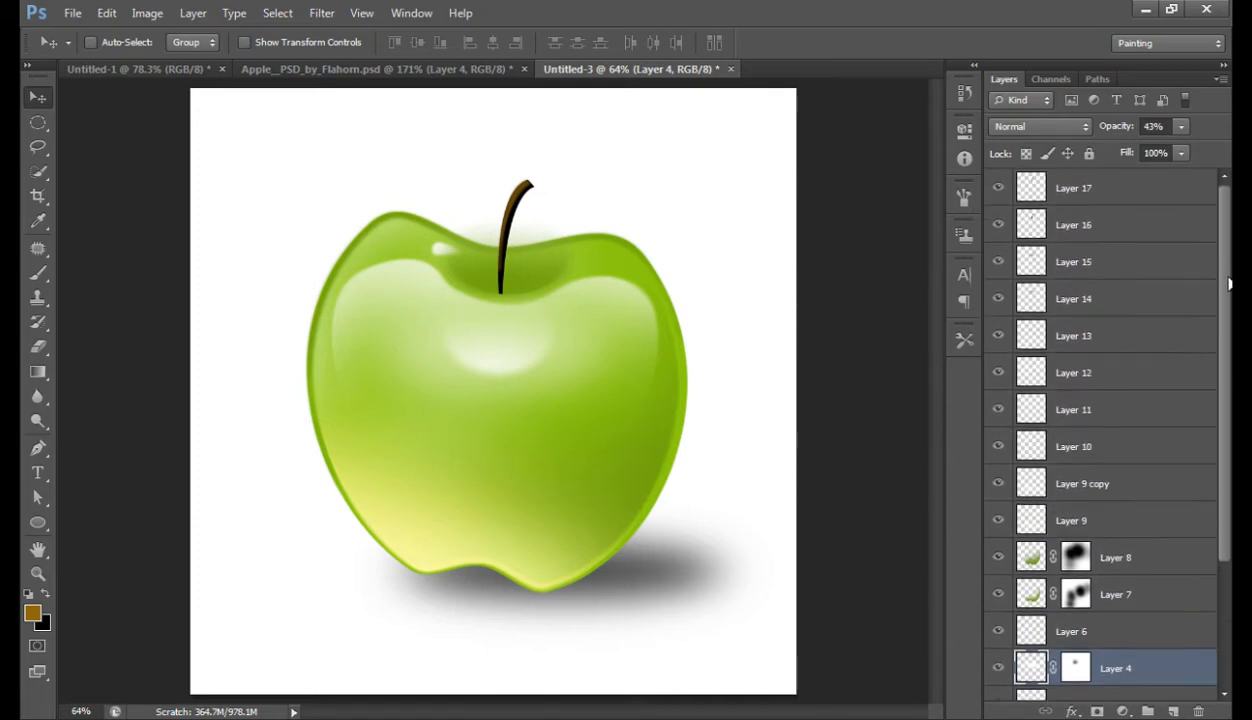
{"action": "left_click_drag", "start_coordinate": [997, 187], "coordinate": [988, 588]}
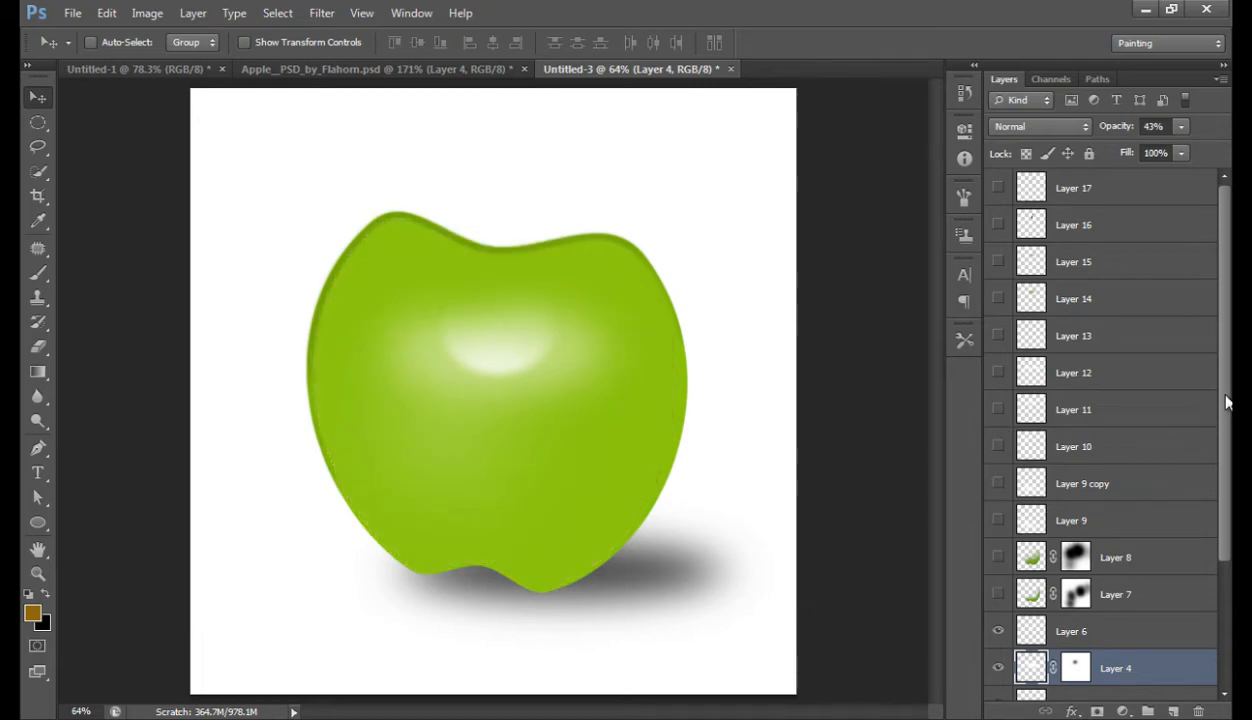
{"action": "left_click_drag", "start_coordinate": [1221, 405], "coordinate": [1222, 563]}
{"action": "mouse_move", "coordinate": [997, 462]}
{"action": "left_mouse_down"}
{"action": "mouse_move", "coordinate": [977, 585]}
{"action": "mouse_move", "coordinate": [998, 640]}
{"action": "mouse_move", "coordinate": [997, 204]}
{"action": "left_mouse_up"}
{"action": "left_click", "coordinate": [997, 645]}
{"action": "scroll", "coordinate": [1035, 316], "scroll_direction": "up", "scroll_amount": 4}
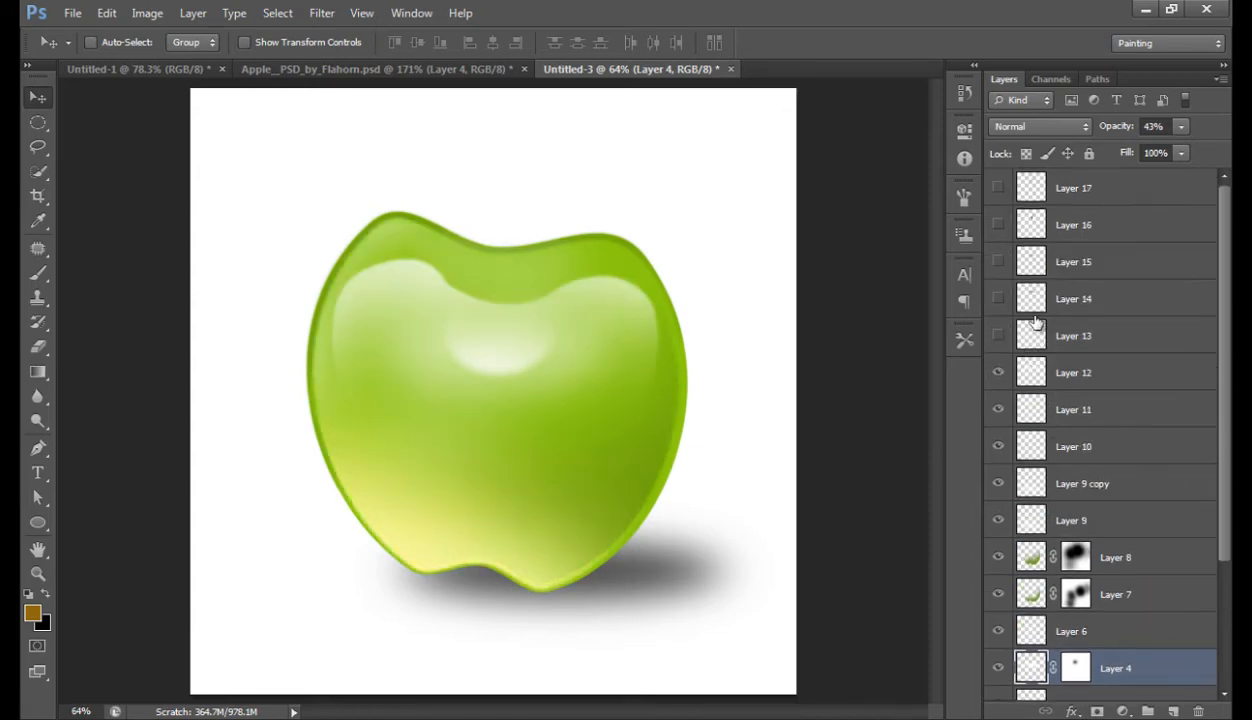
{"action": "left_click_drag", "start_coordinate": [1000, 308], "coordinate": [1000, 187]}
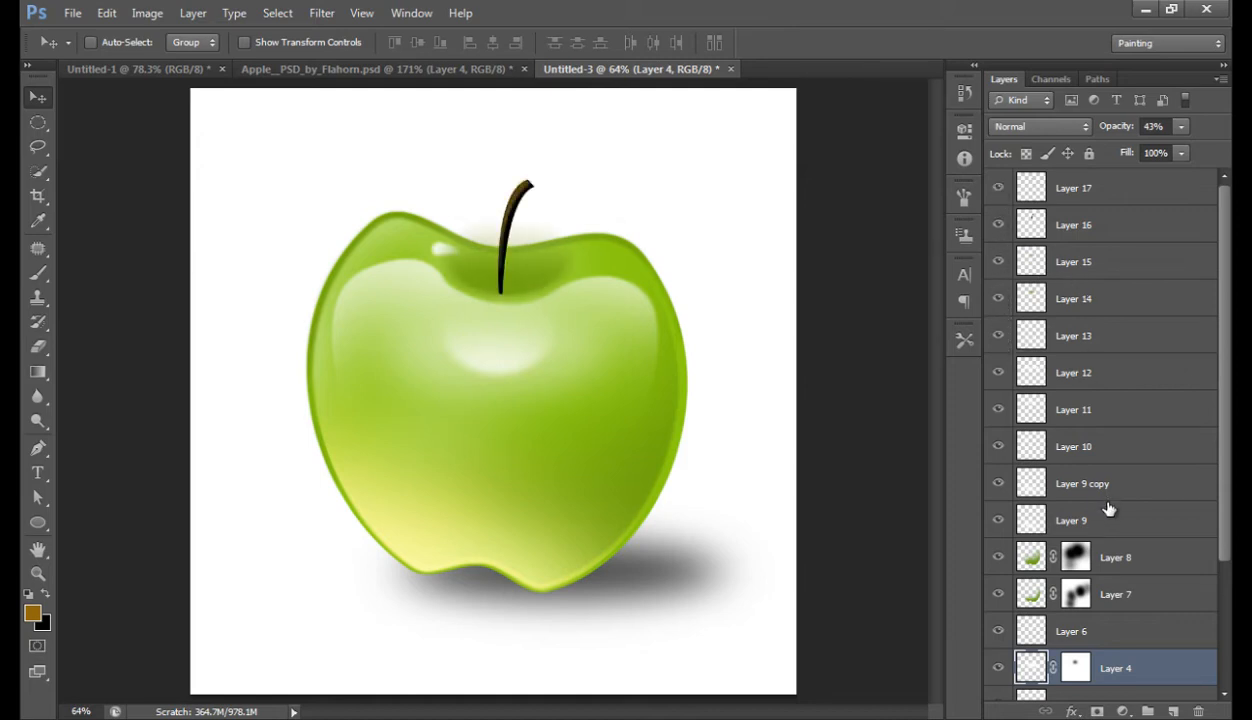
{"action": "left_click_drag", "start_coordinate": [1229, 346], "coordinate": [1229, 312]}
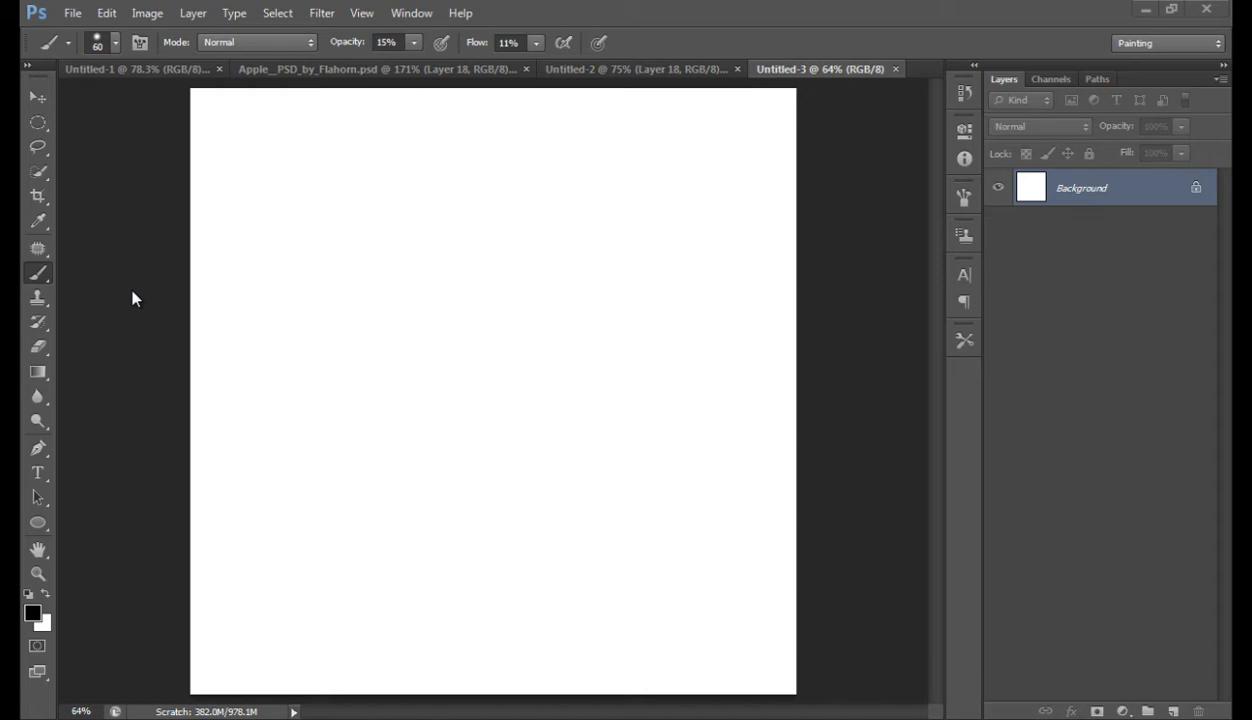
Step: Add a new layer to the blank document and draw a large, nearly circular ellipse path around the canvas centre
{"action": "left_click", "coordinate": [40, 524]}
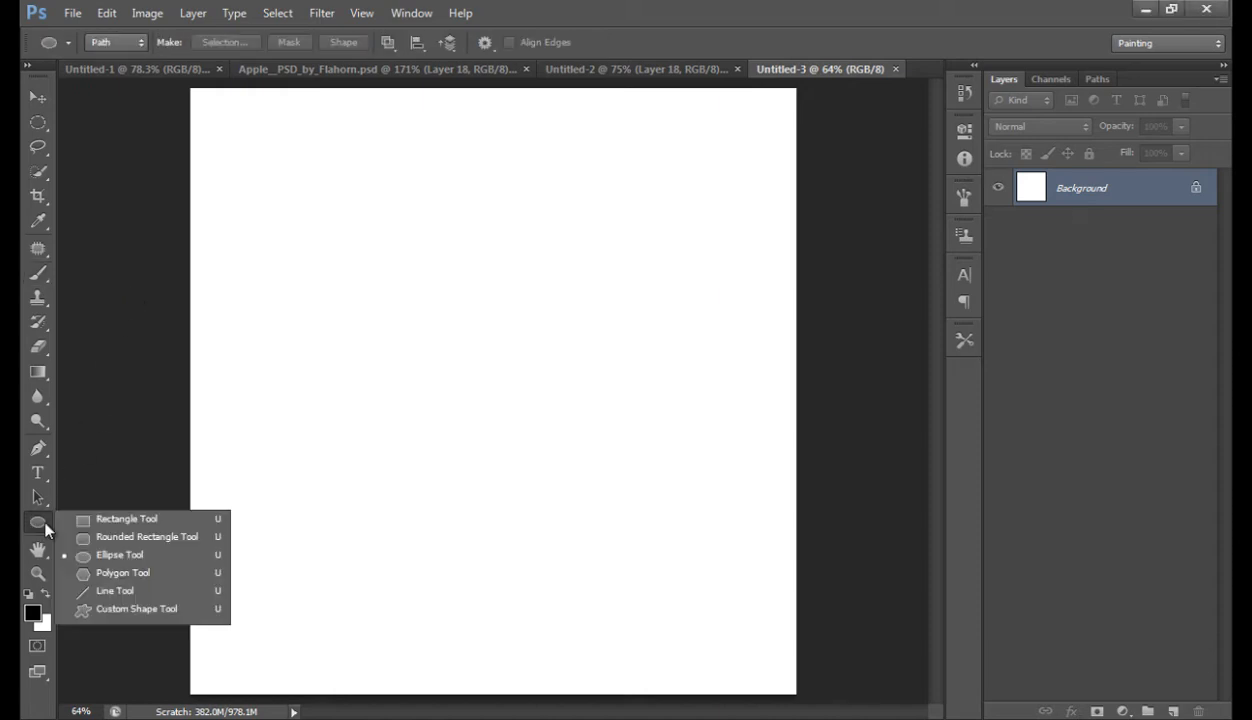
{"action": "left_click", "coordinate": [126, 558]}
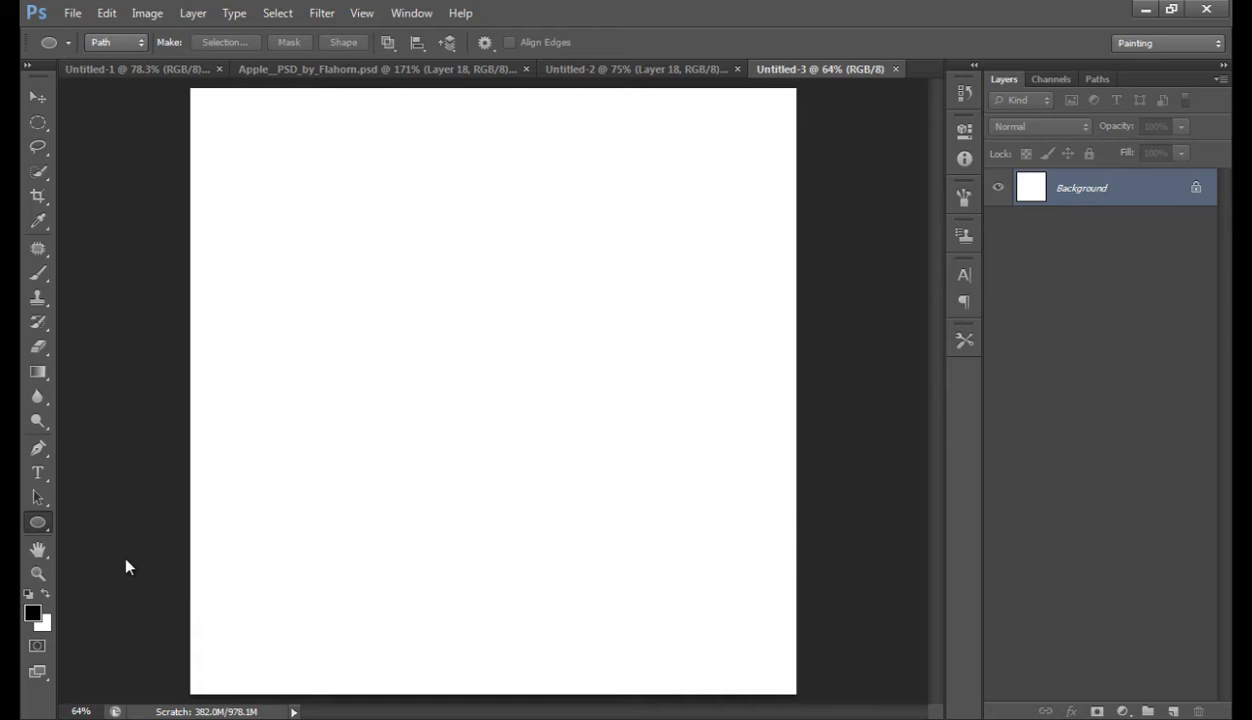
{"action": "left_click", "coordinate": [139, 45]}
{"action": "left_click", "coordinate": [129, 80]}
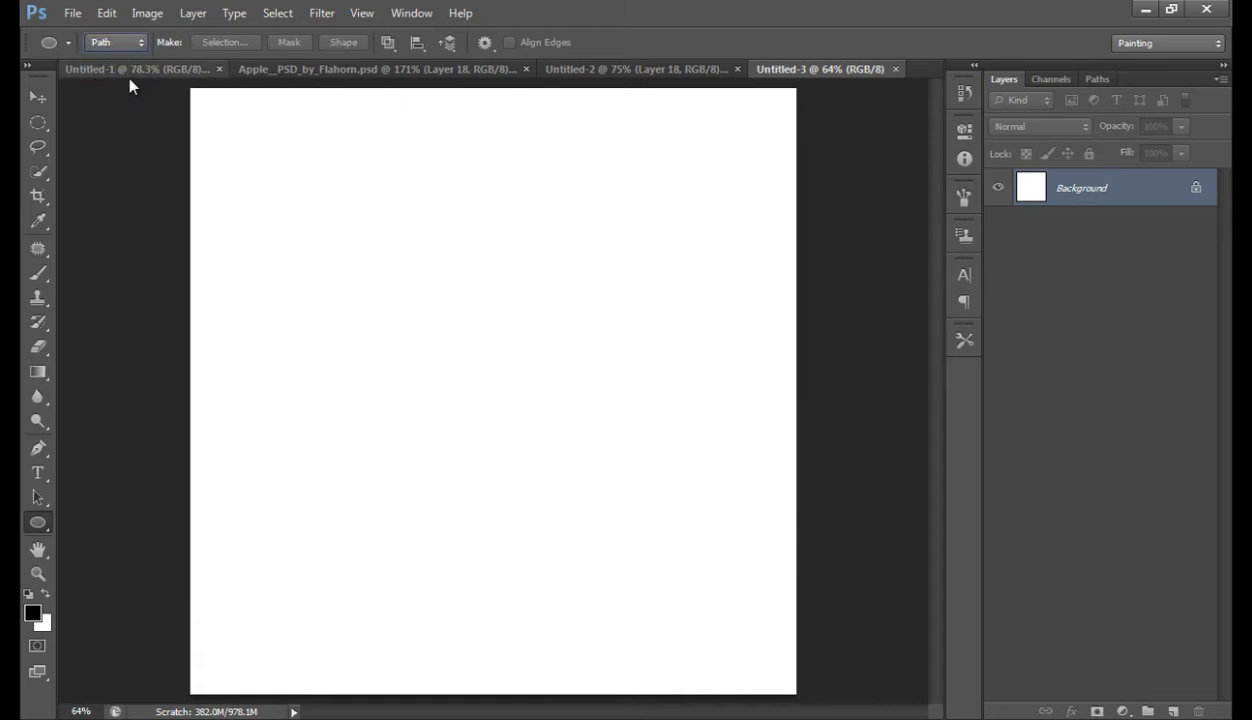
{"action": "left_click", "coordinate": [1172, 711]}
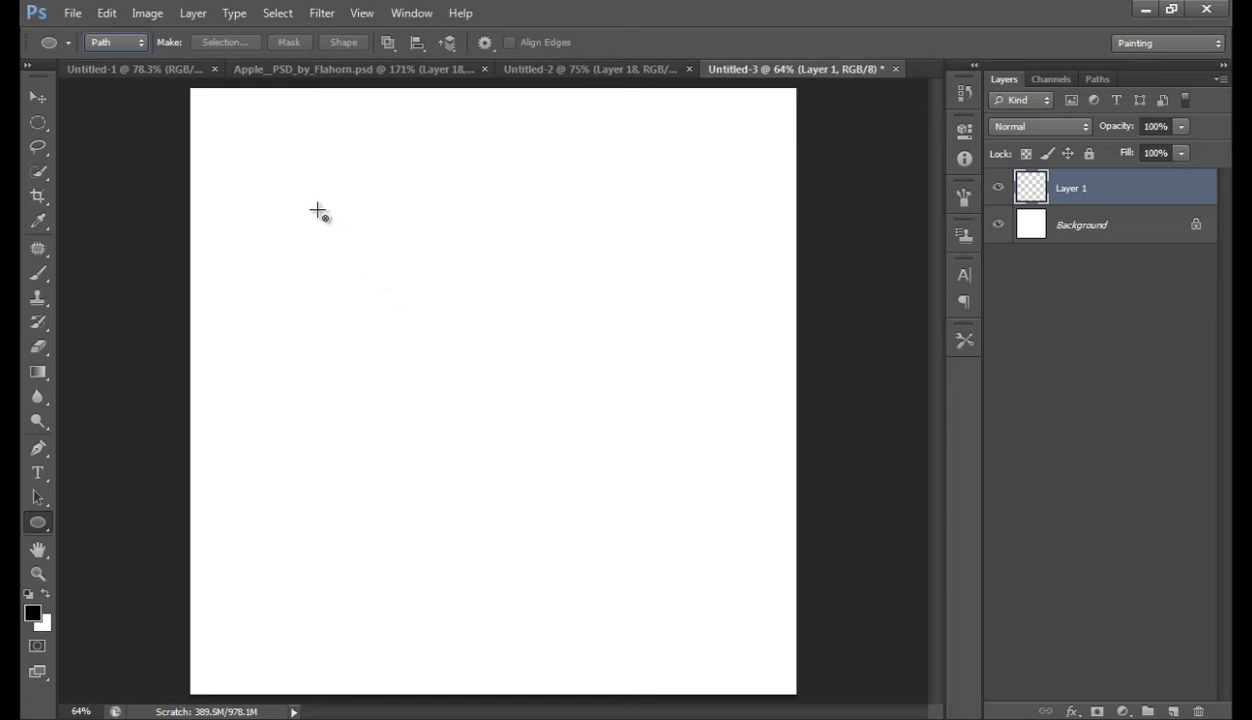
{"action": "left_click_drag", "start_coordinate": [318, 210], "coordinate": [703, 607]}
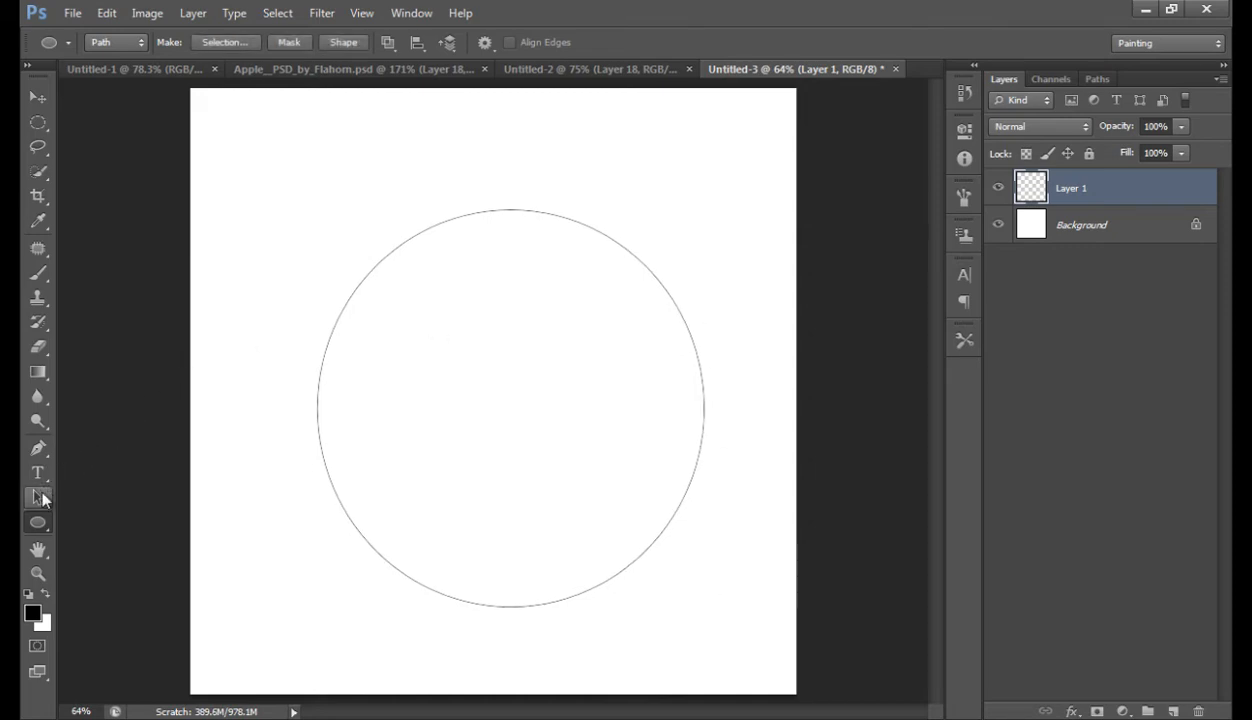
Step: Add an anchor point on the circle path's upper-right arc and pull it inward to form the apple's top dip
{"action": "left_click", "coordinate": [40, 497]}
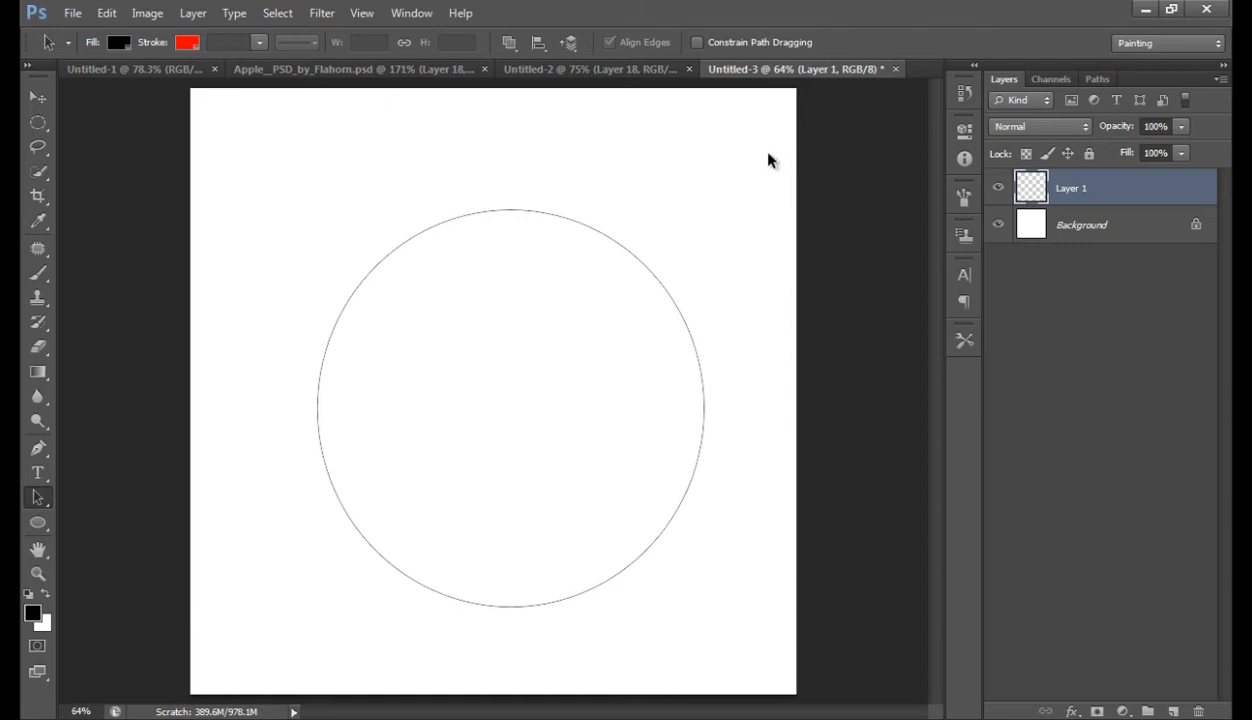
{"action": "left_click_drag", "start_coordinate": [767, 152], "coordinate": [266, 622]}
{"action": "right_click", "coordinate": [641, 266]}
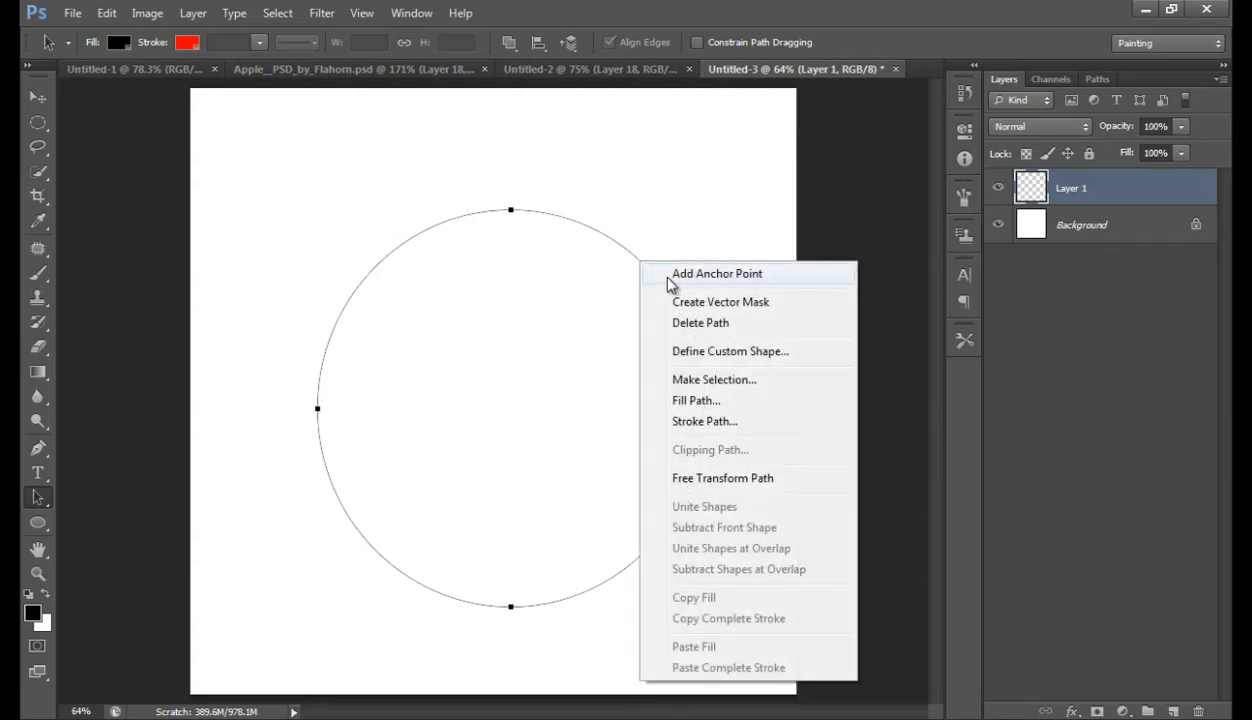
{"action": "left_click", "coordinate": [669, 274]}
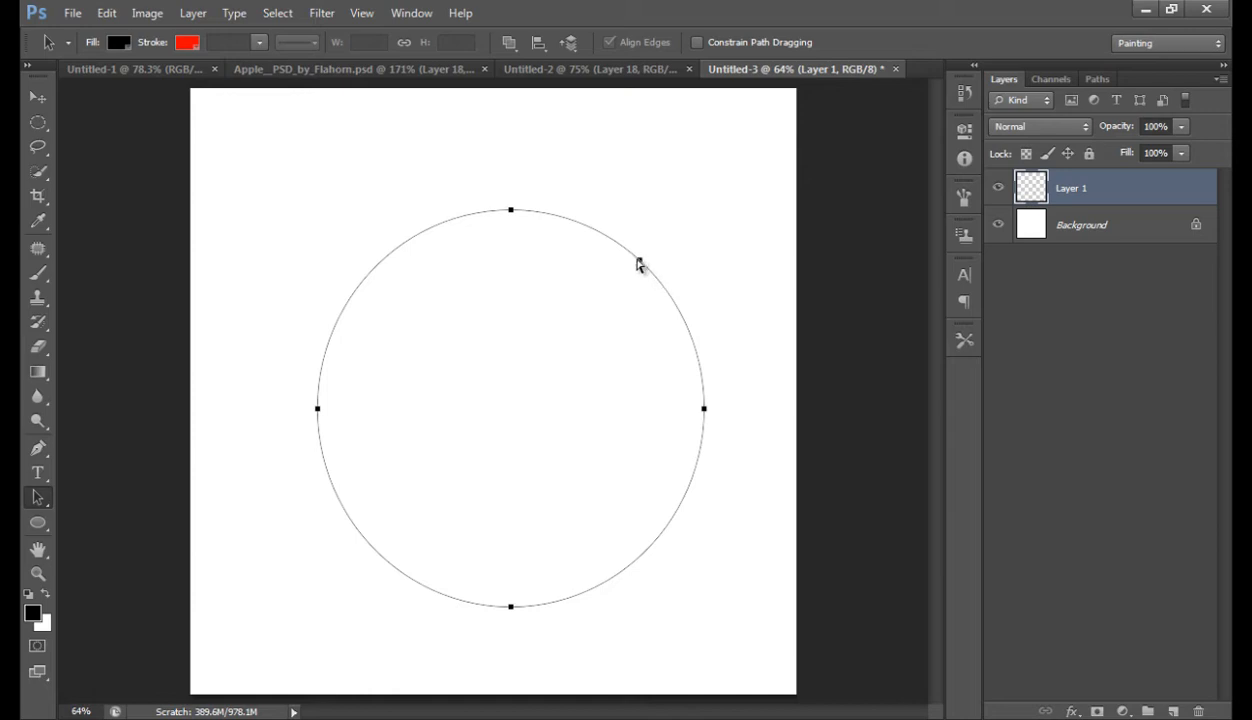
{"action": "left_click_drag", "start_coordinate": [643, 266], "coordinate": [595, 309]}
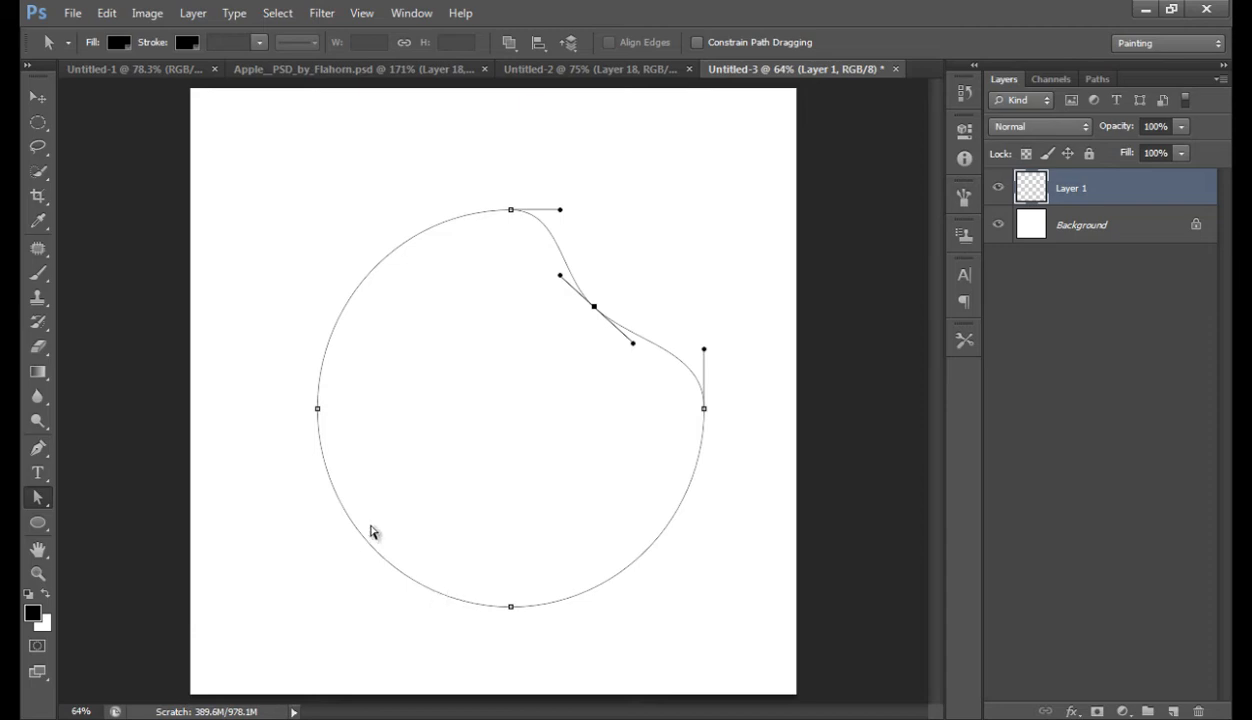
Step: Add three anchor points along the path's lower-left arc and pull the middle one inward to form a small bottom notch
{"action": "right_click", "coordinate": [333, 489]}
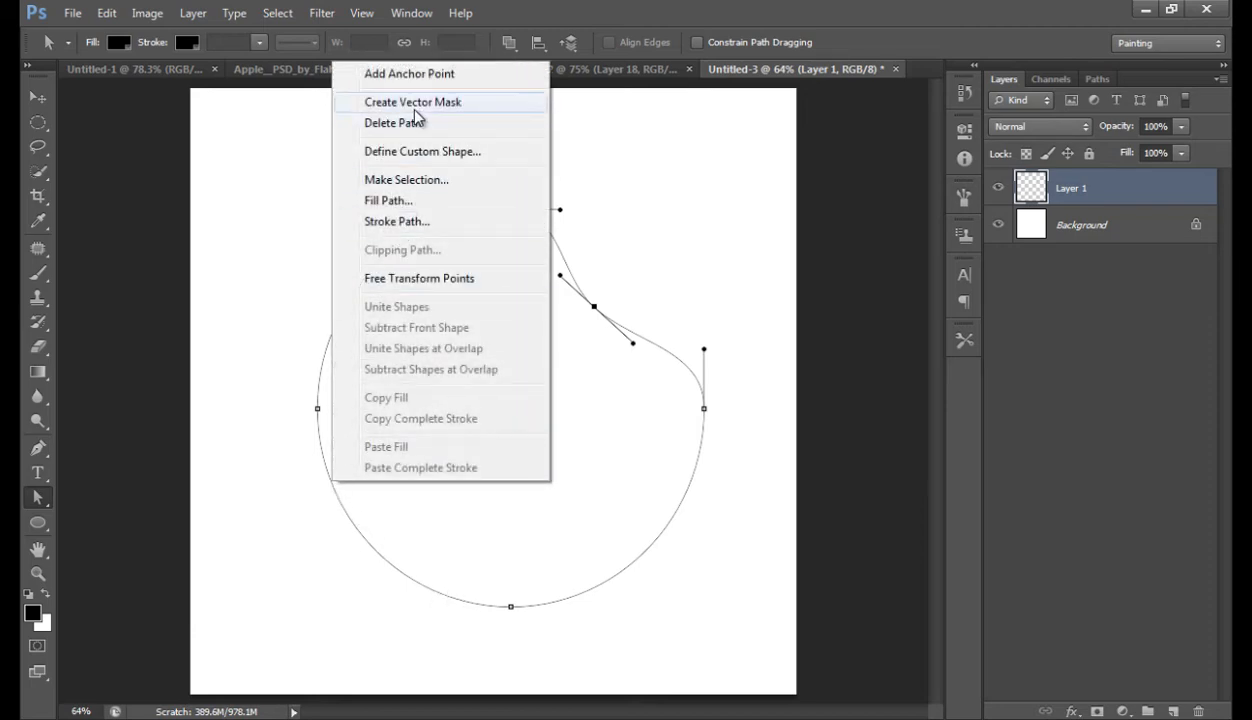
{"action": "left_click", "coordinate": [407, 76]}
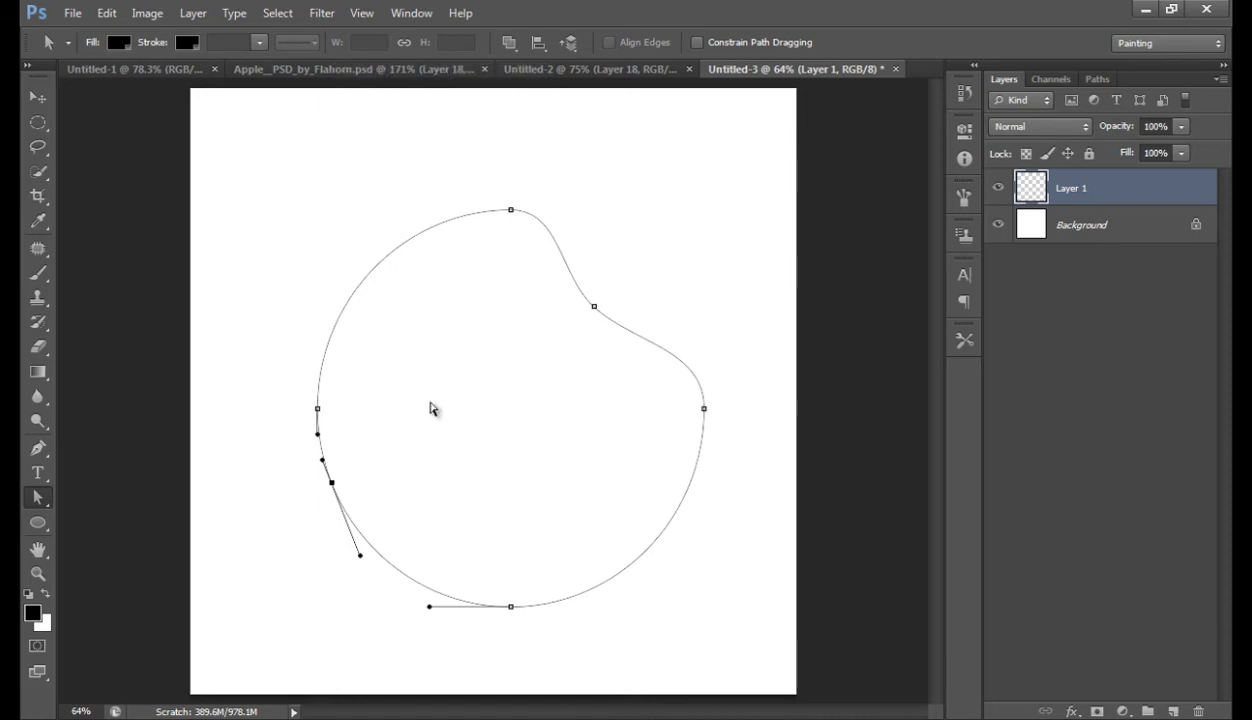
{"action": "right_click", "coordinate": [431, 595]}
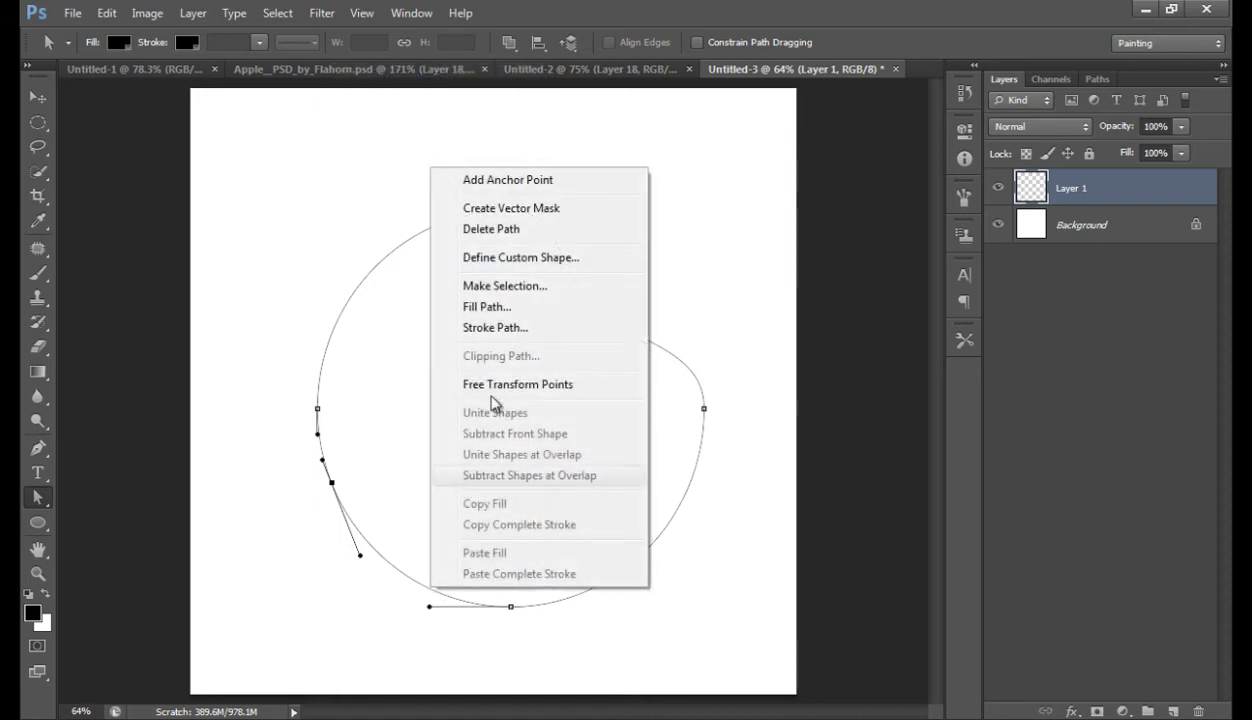
{"action": "left_click", "coordinate": [524, 184]}
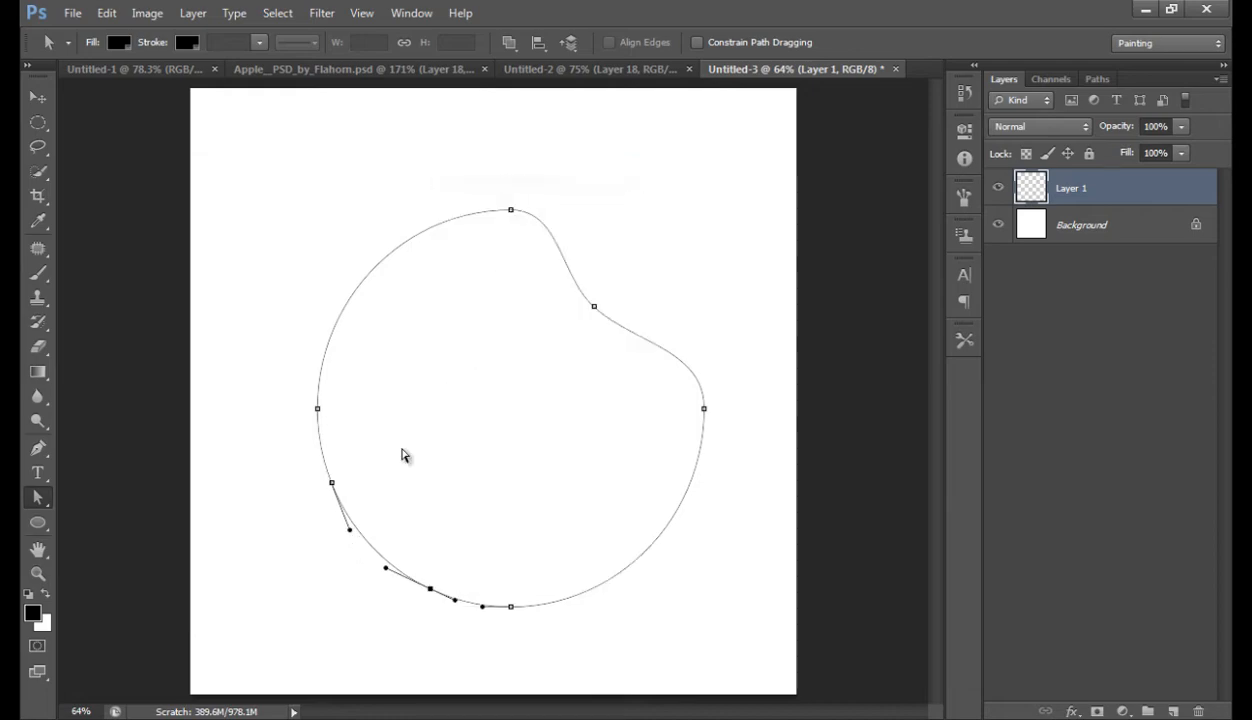
{"action": "right_click", "coordinate": [374, 556]}
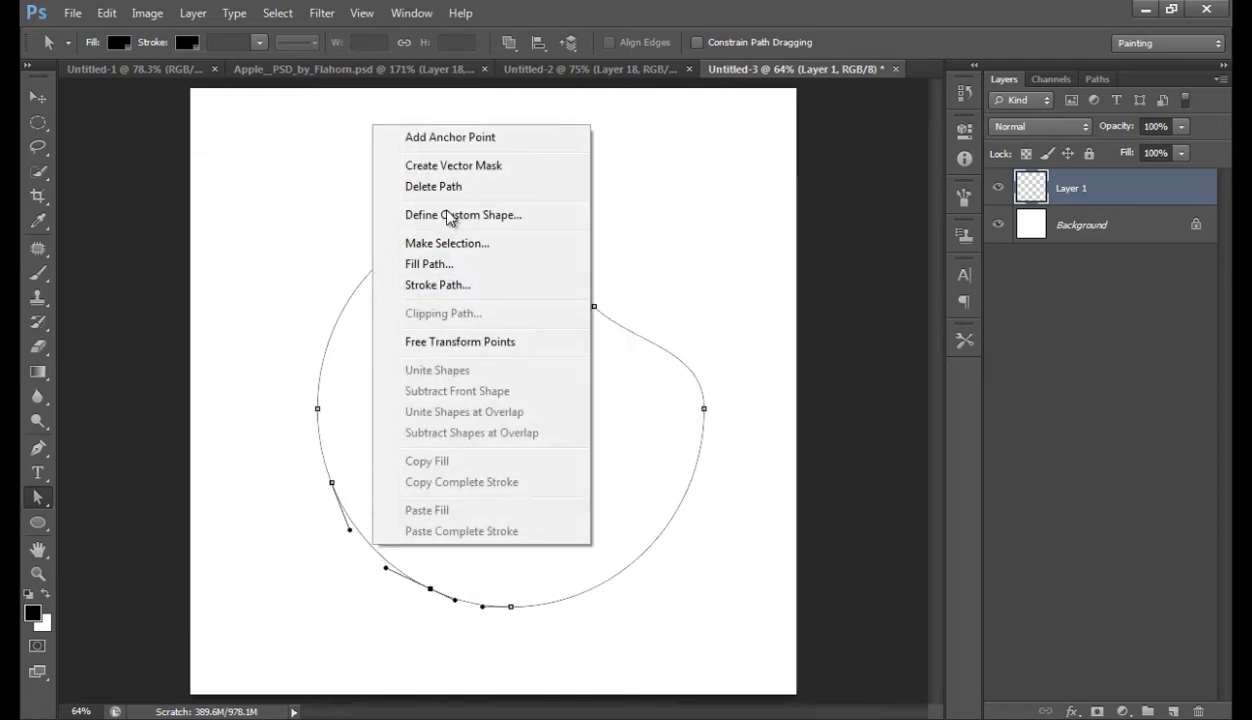
{"action": "left_click", "coordinate": [467, 148]}
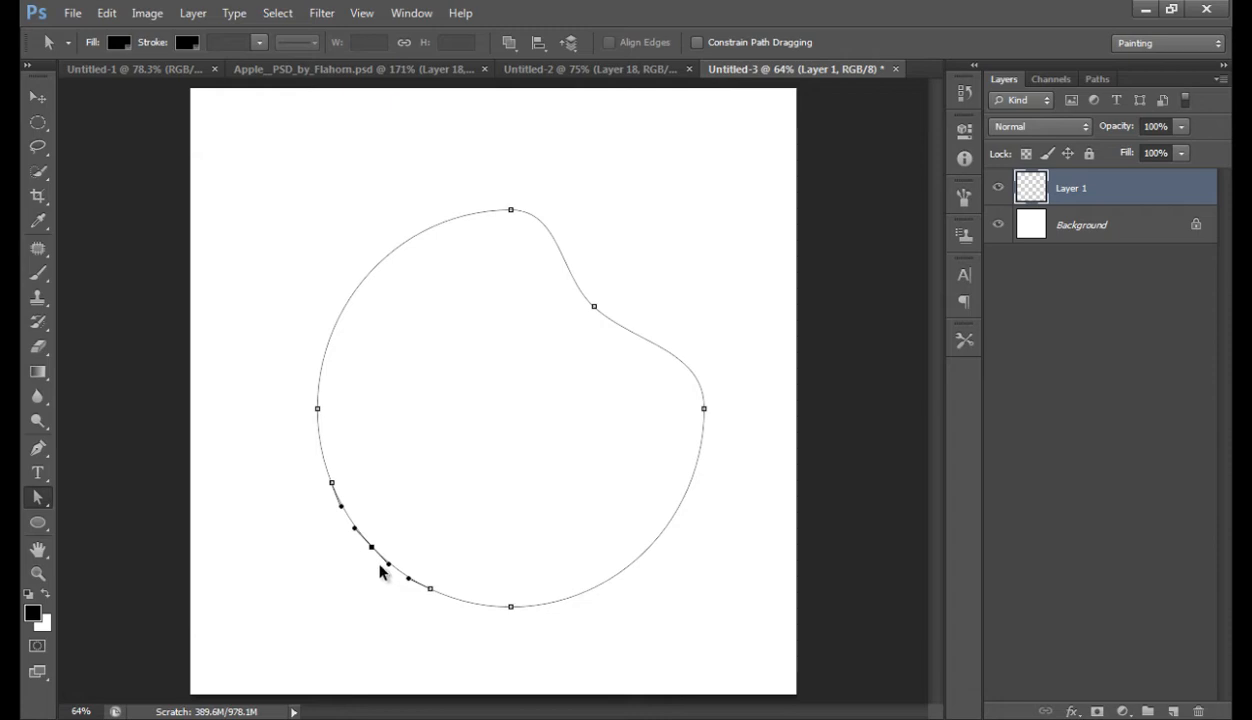
{"action": "left_click_drag", "start_coordinate": [374, 550], "coordinate": [390, 526]}
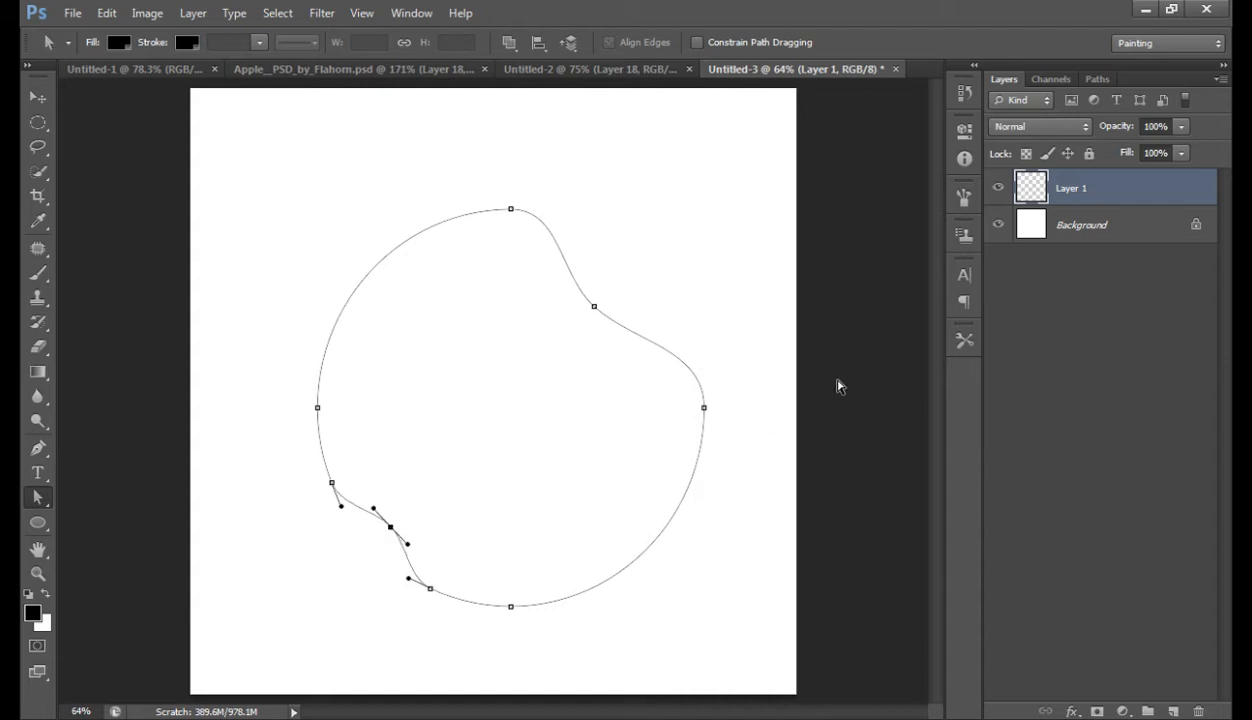
Step: Convert the apple path into a new anti-aliased selection with a feather radius of 0 pixels
{"action": "left_click", "coordinate": [46, 97]}
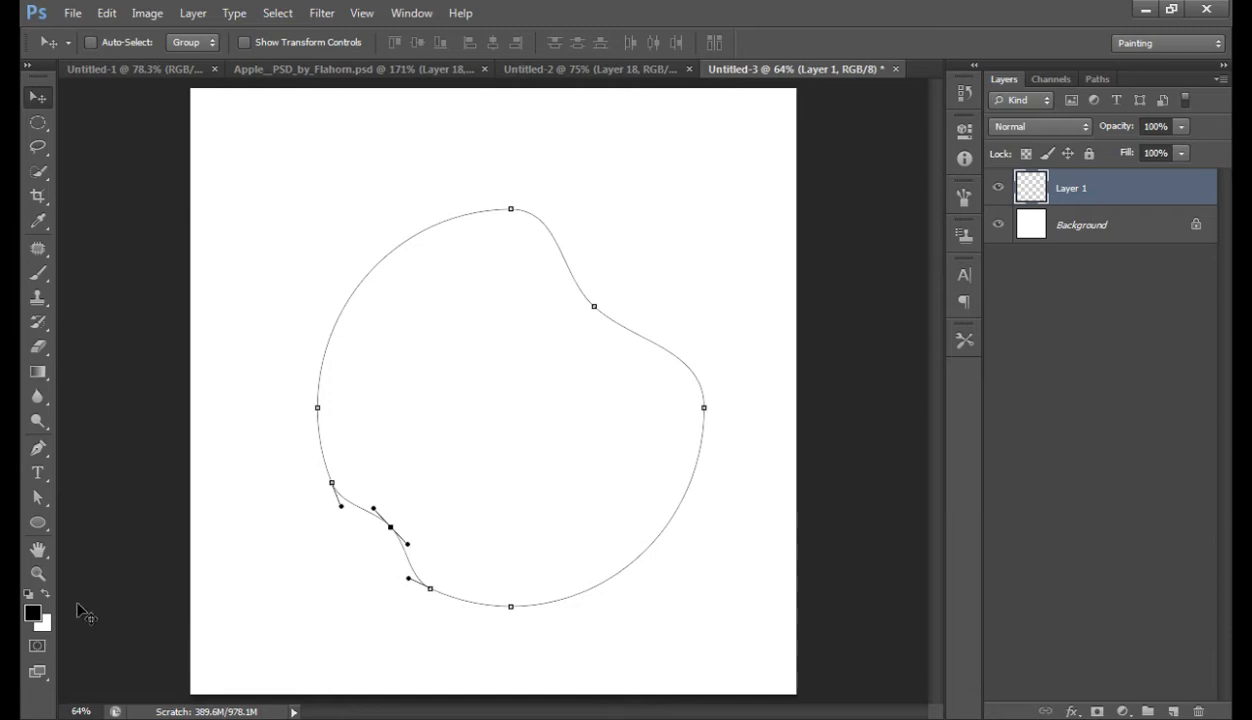
{"action": "key", "text": "p"}
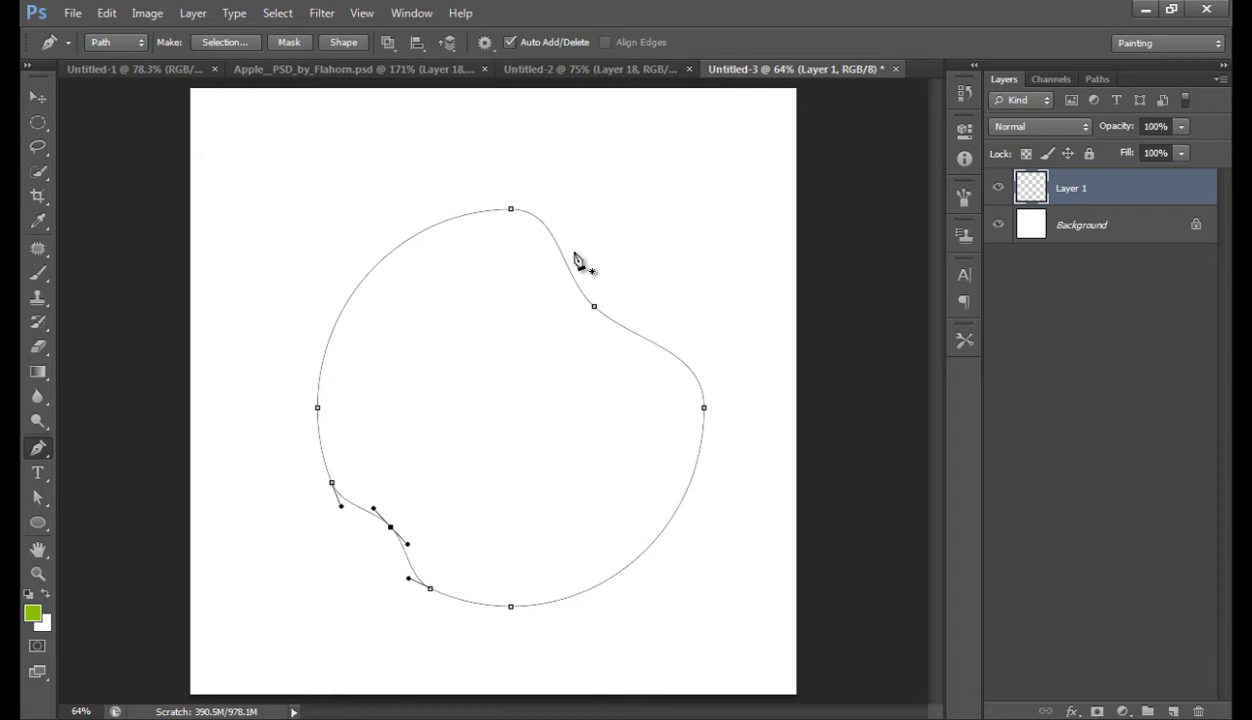
{"action": "right_click", "coordinate": [528, 222]}
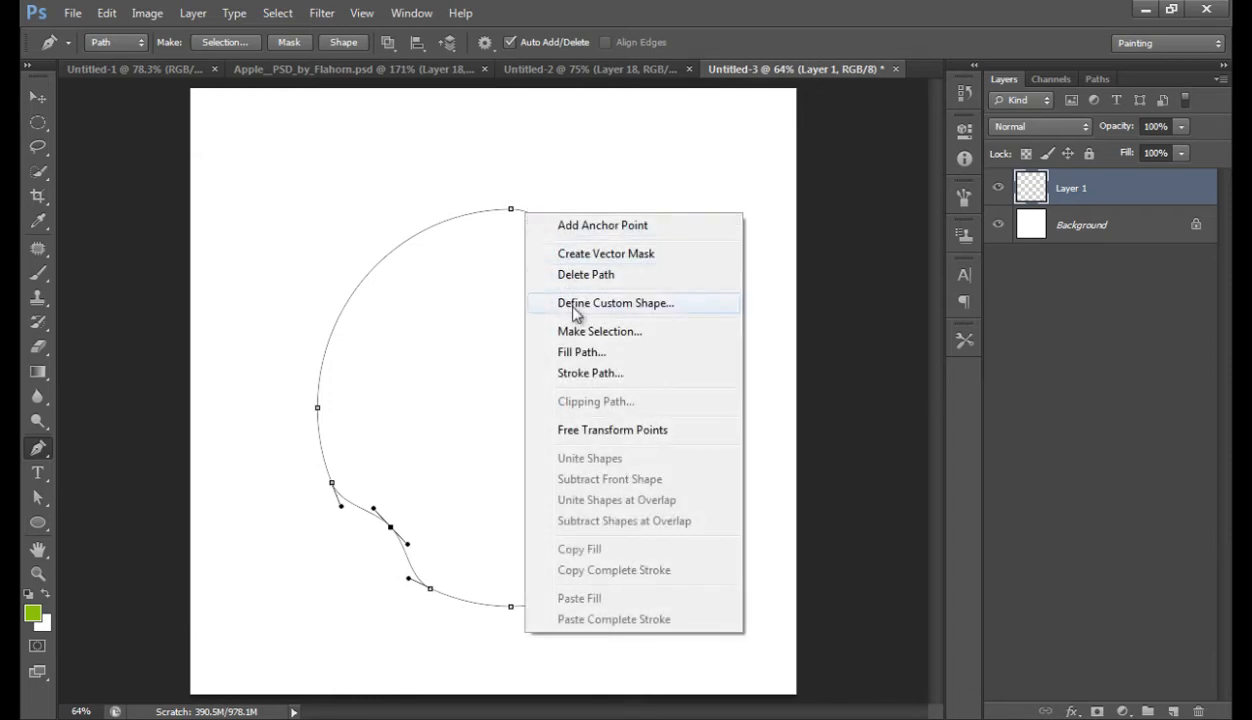
{"action": "left_click", "coordinate": [590, 332]}
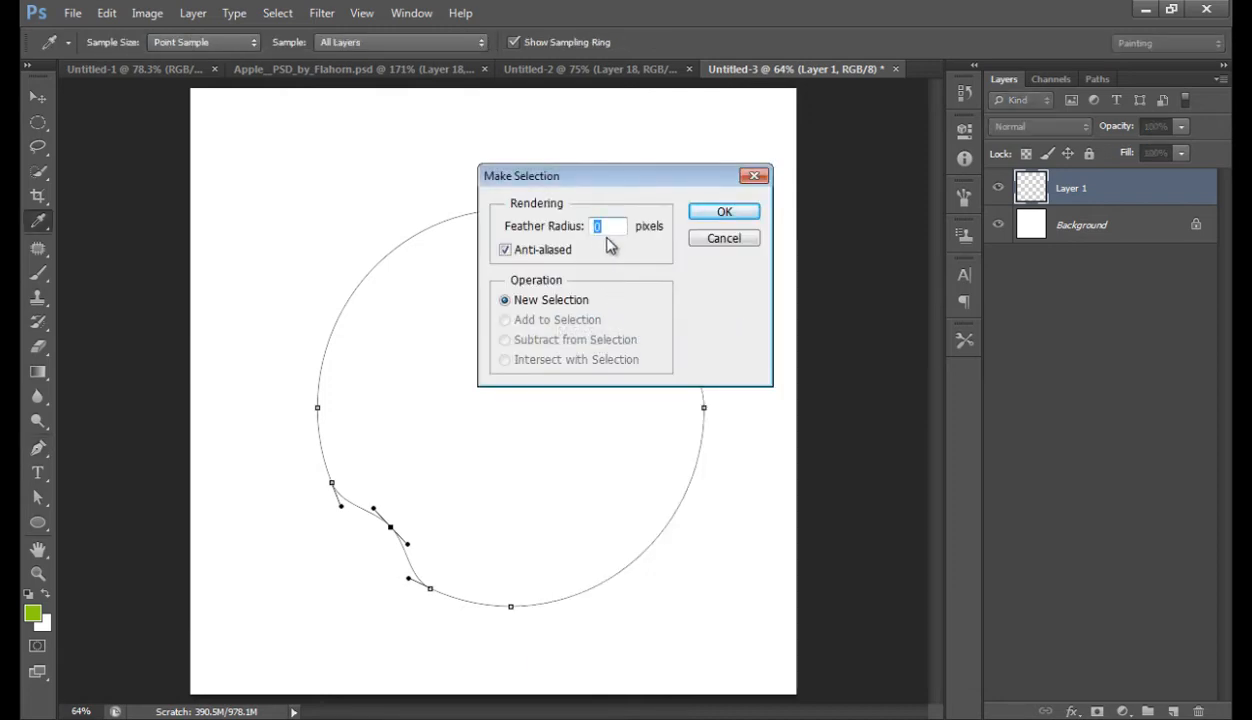
{"action": "left_click", "coordinate": [722, 213]}
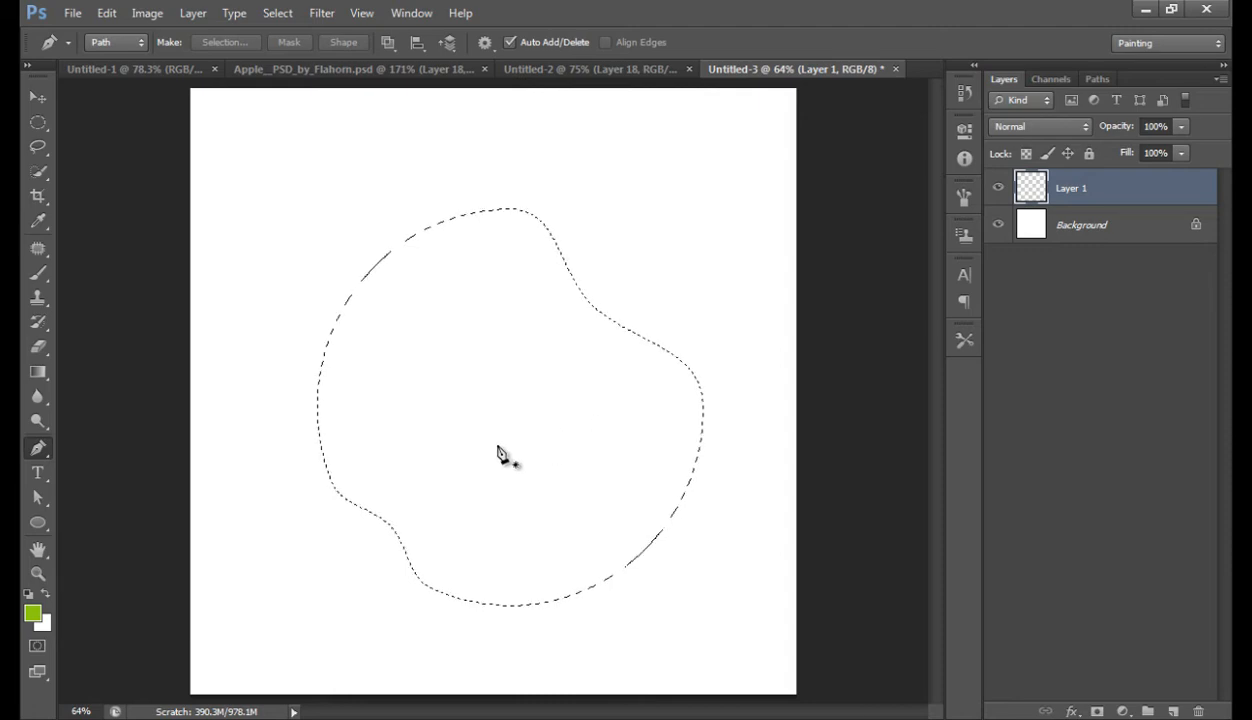
Step: Fill the apple selection on Layer 1 with the green foreground colour #8dce10 and deselect it
{"action": "left_click", "coordinate": [34, 615]}
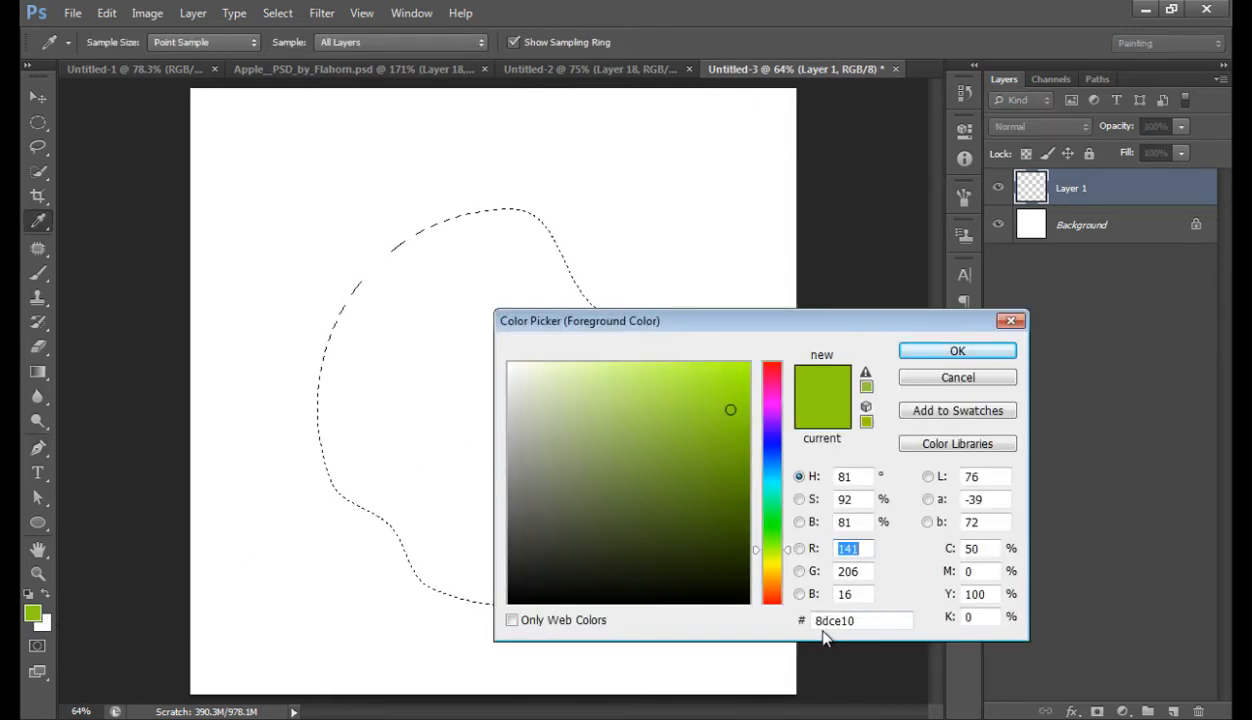
{"action": "left_click", "coordinate": [974, 354]}
{"action": "key", "text": "p"}
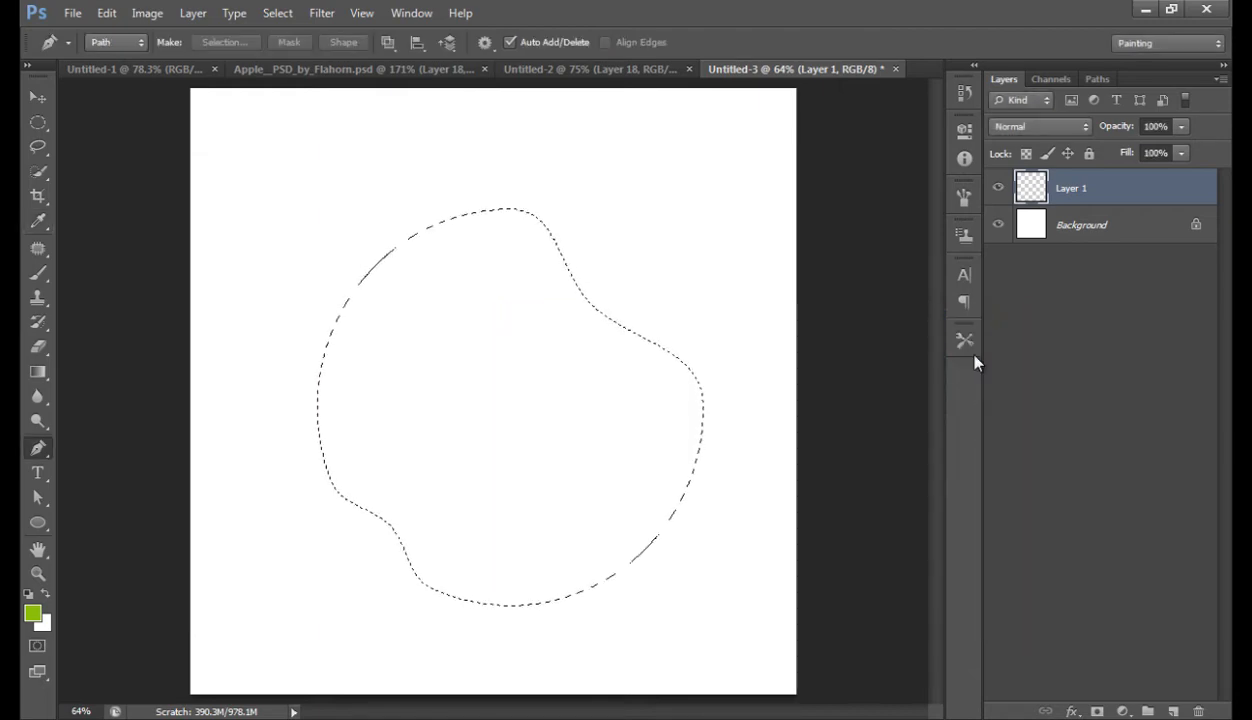
{"action": "key", "text": "alt+BackSpace"}
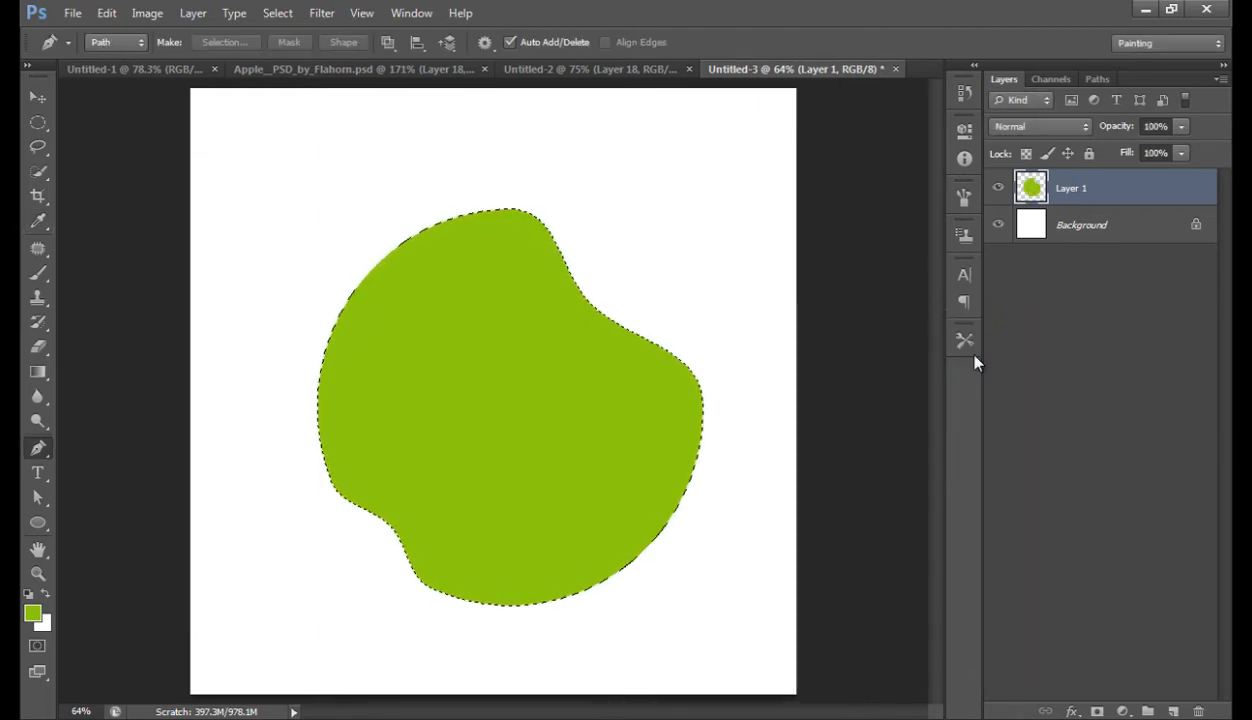
{"action": "key", "text": "ctrl+d"}
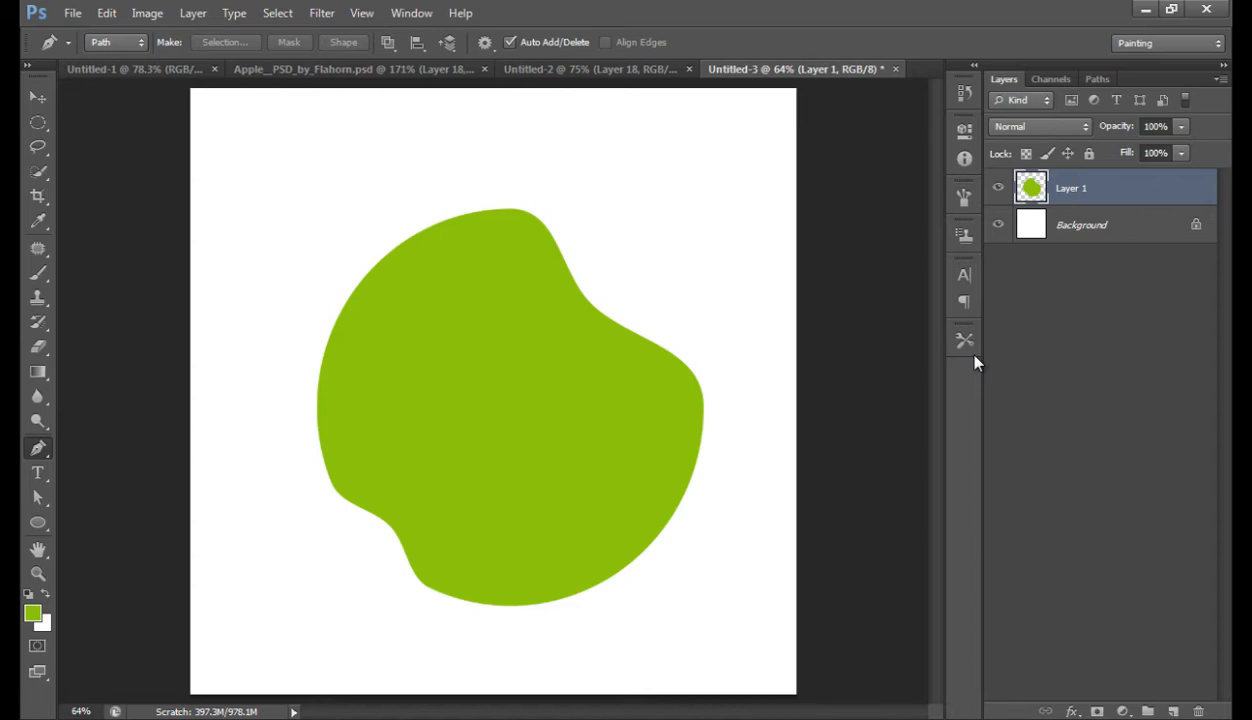
Step: Rotate the green apple shape about -36° so its dip faces up, and move its centre to about X 509, Y 484 px
{"action": "key", "text": "ctrl+t"}
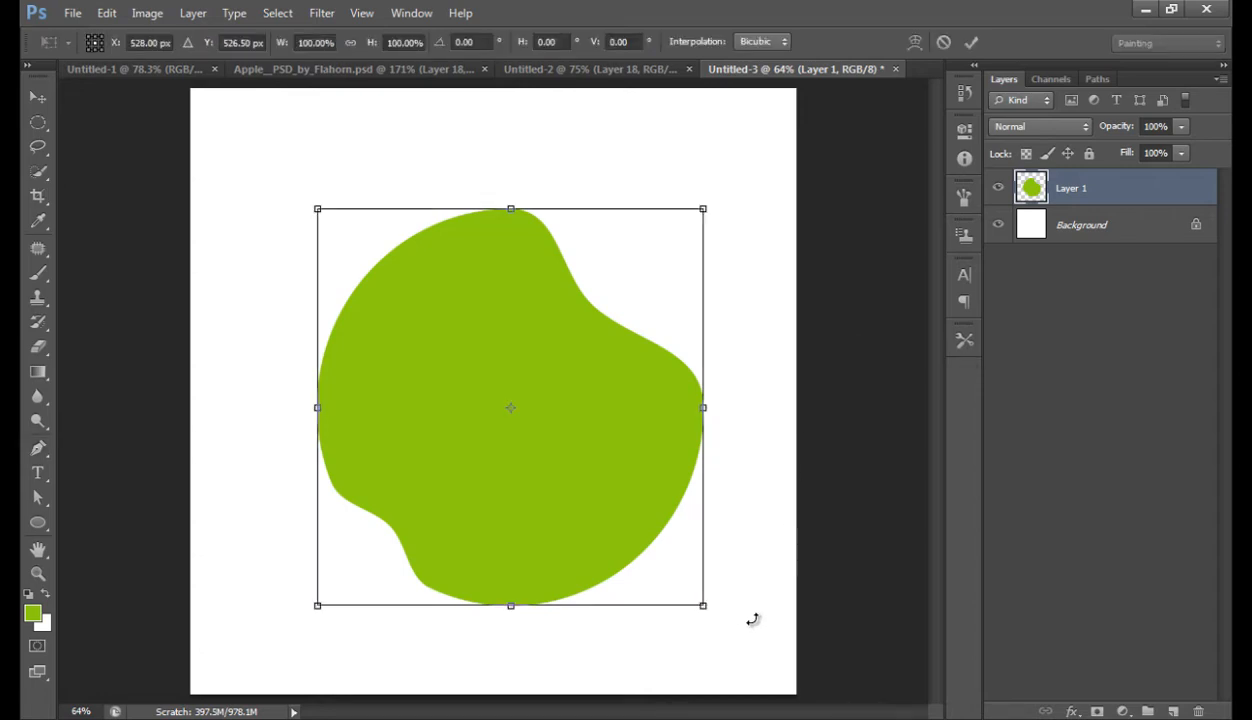
{"action": "left_click_drag", "start_coordinate": [752, 620], "coordinate": [858, 451]}
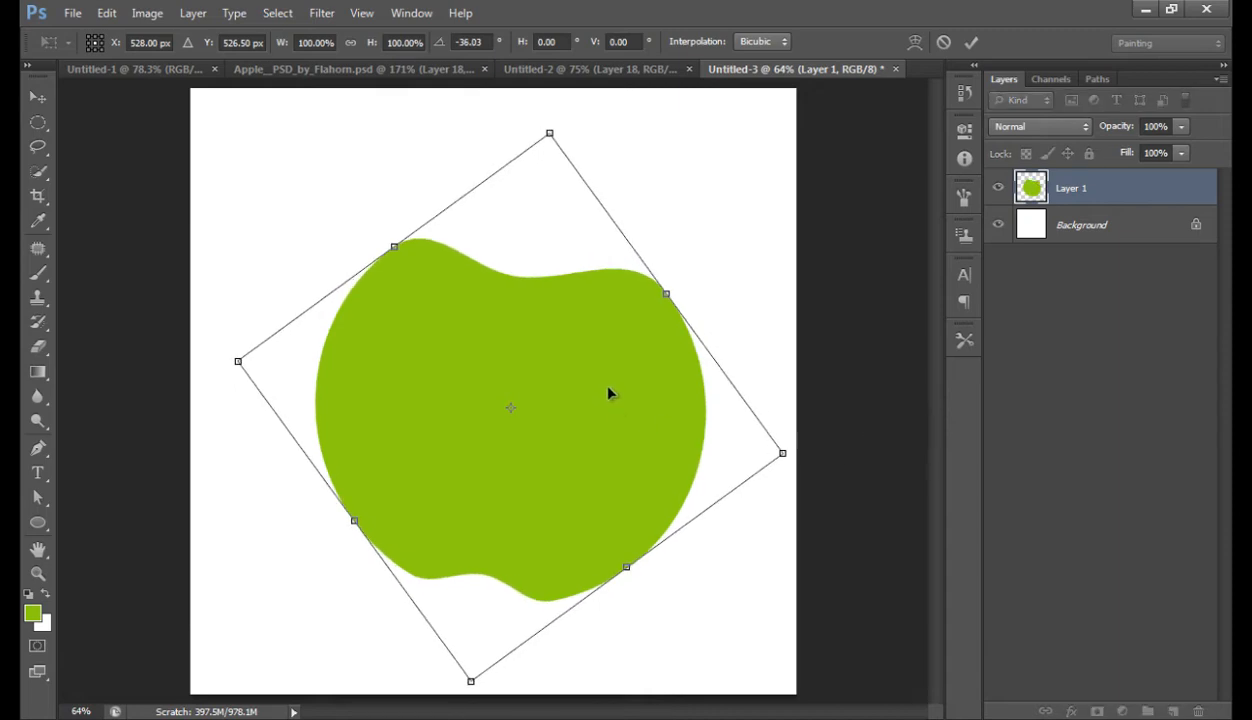
{"action": "left_click_drag", "start_coordinate": [608, 389], "coordinate": [601, 385]}
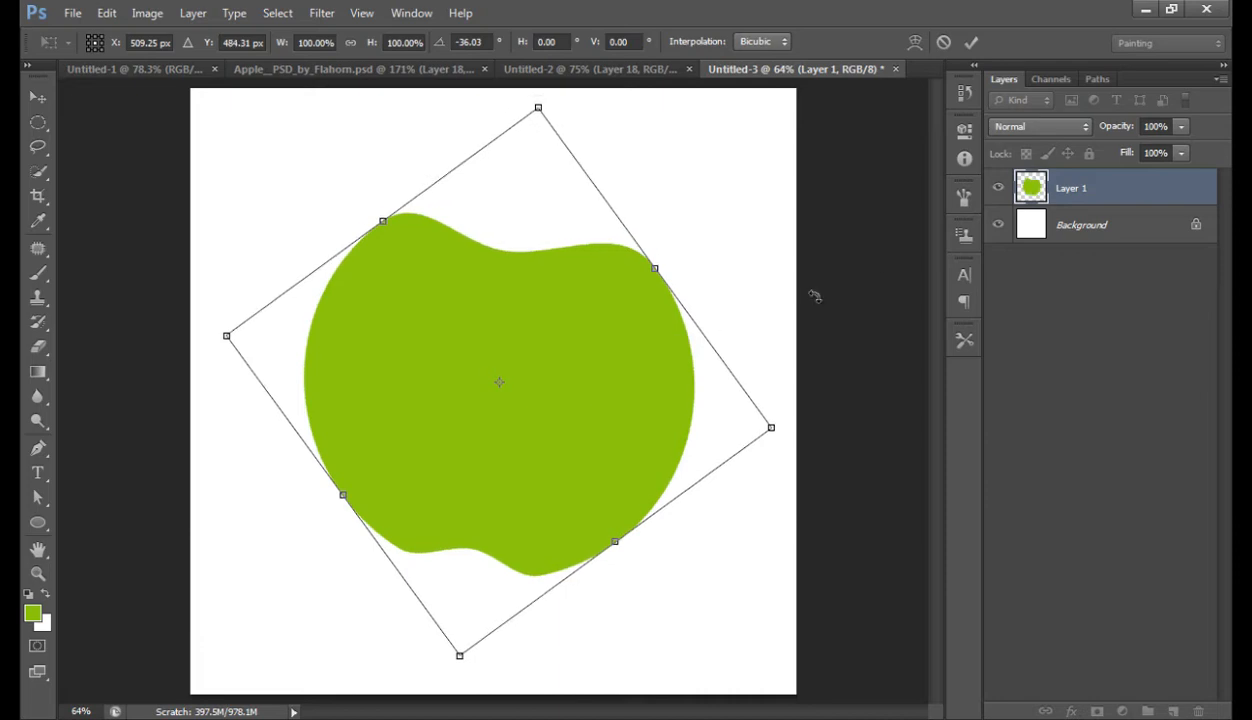
{"action": "left_click", "coordinate": [971, 42]}
{"action": "key", "text": "p"}
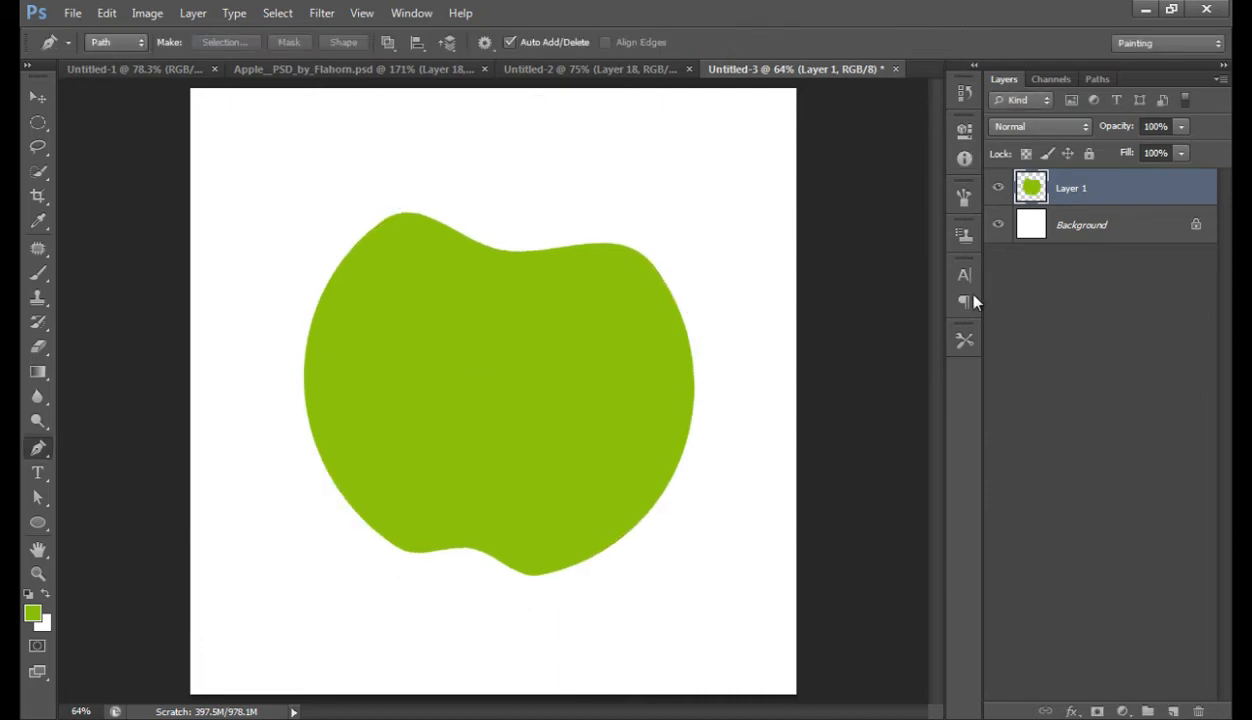
Step: Stretch the apple downward to about 106% height, rotate it about -3°, and shift it slightly up on the canvas
{"action": "key", "text": "ctrl+t"}
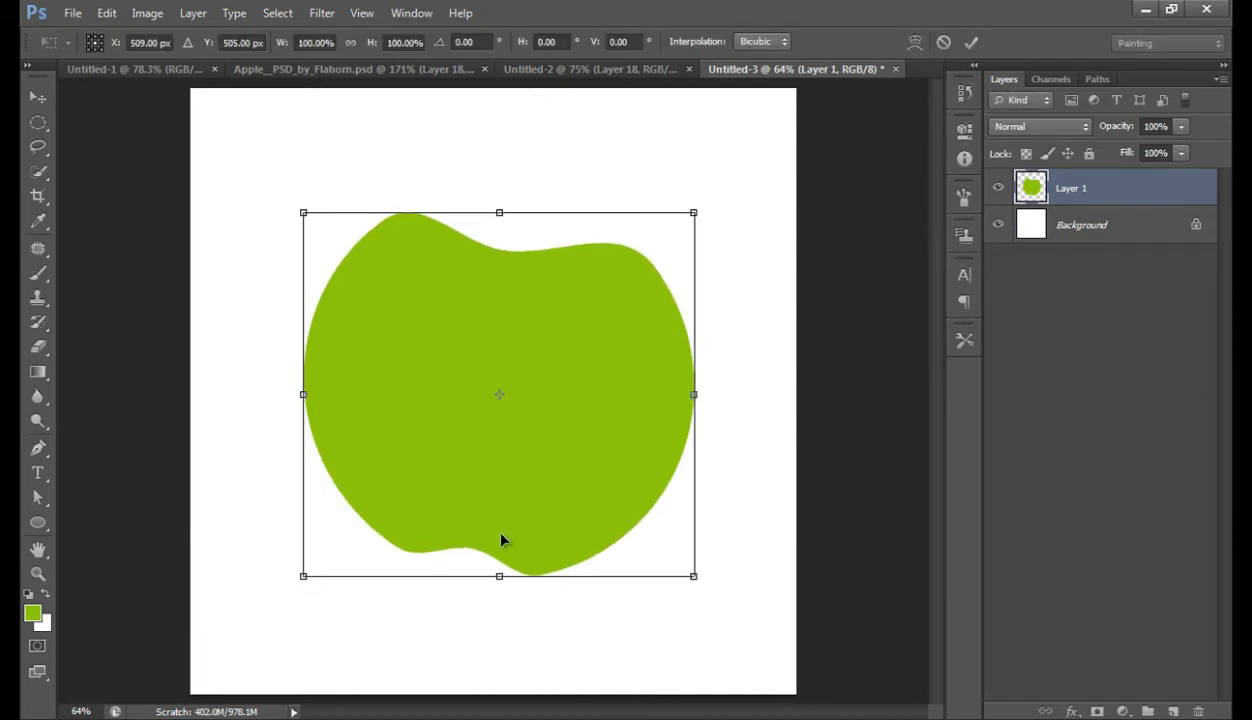
{"action": "left_click_drag", "start_coordinate": [499, 576], "coordinate": [500, 598]}
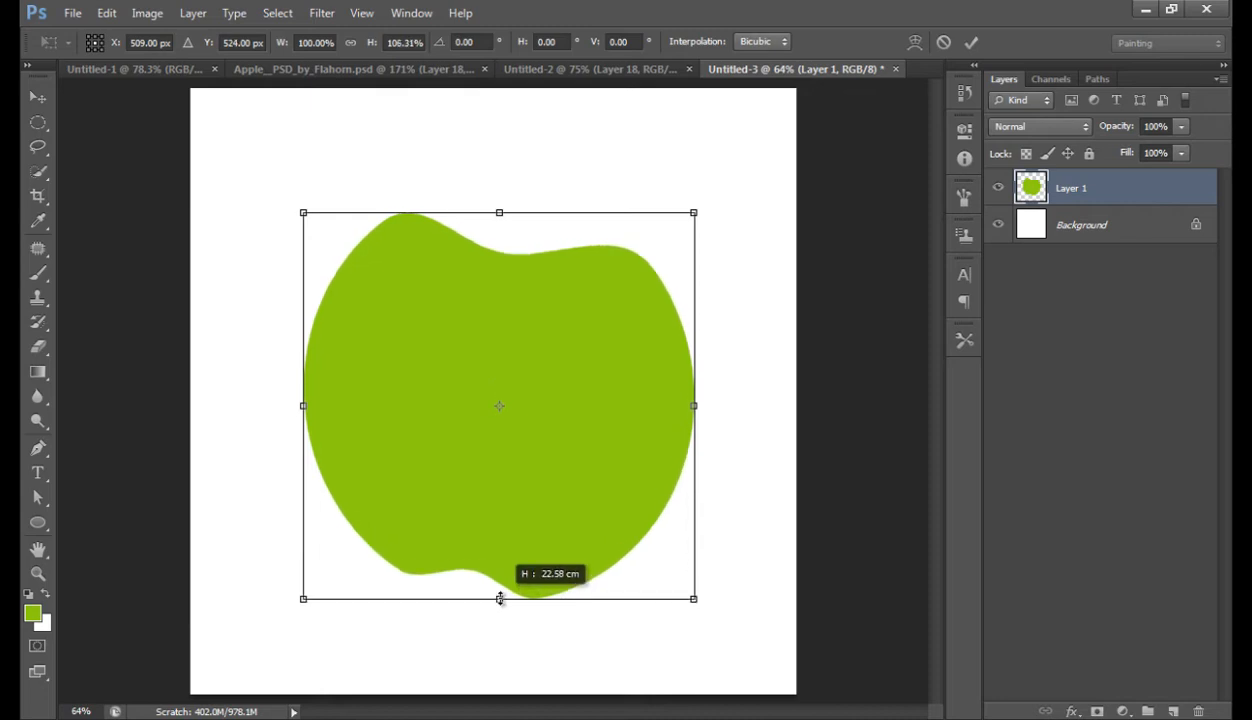
{"action": "left_click_drag", "start_coordinate": [735, 204], "coordinate": [729, 203]}
{"action": "left_click_drag", "start_coordinate": [547, 352], "coordinate": [549, 336]}
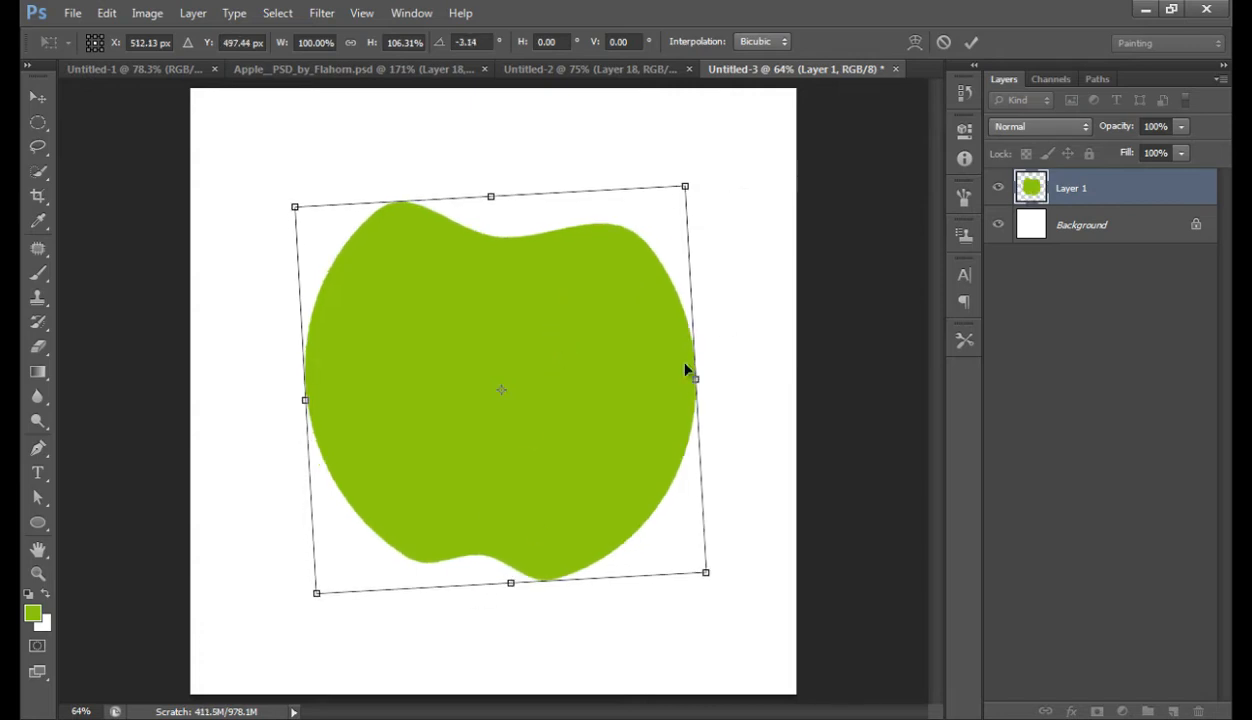
{"action": "left_click", "coordinate": [971, 42]}
{"action": "key", "text": "p"}
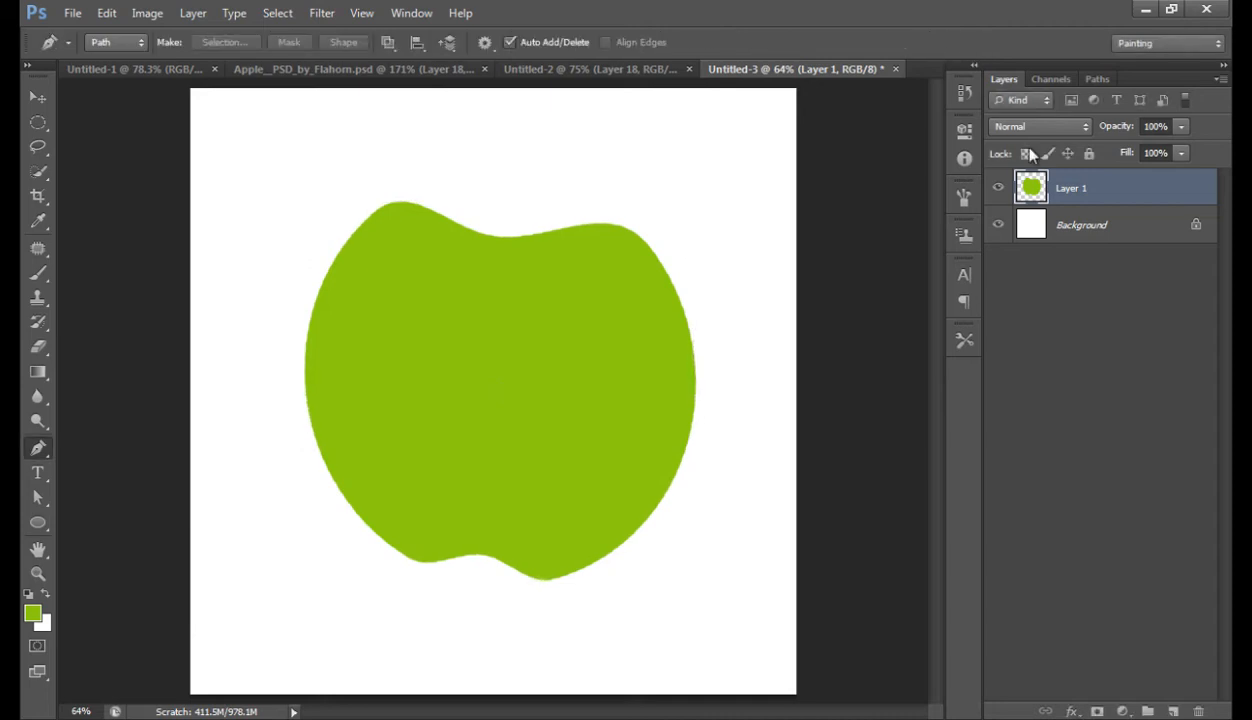
Step: Stretch the apple slightly downward to about 101% of its height
{"action": "key", "text": "ctrl+t"}
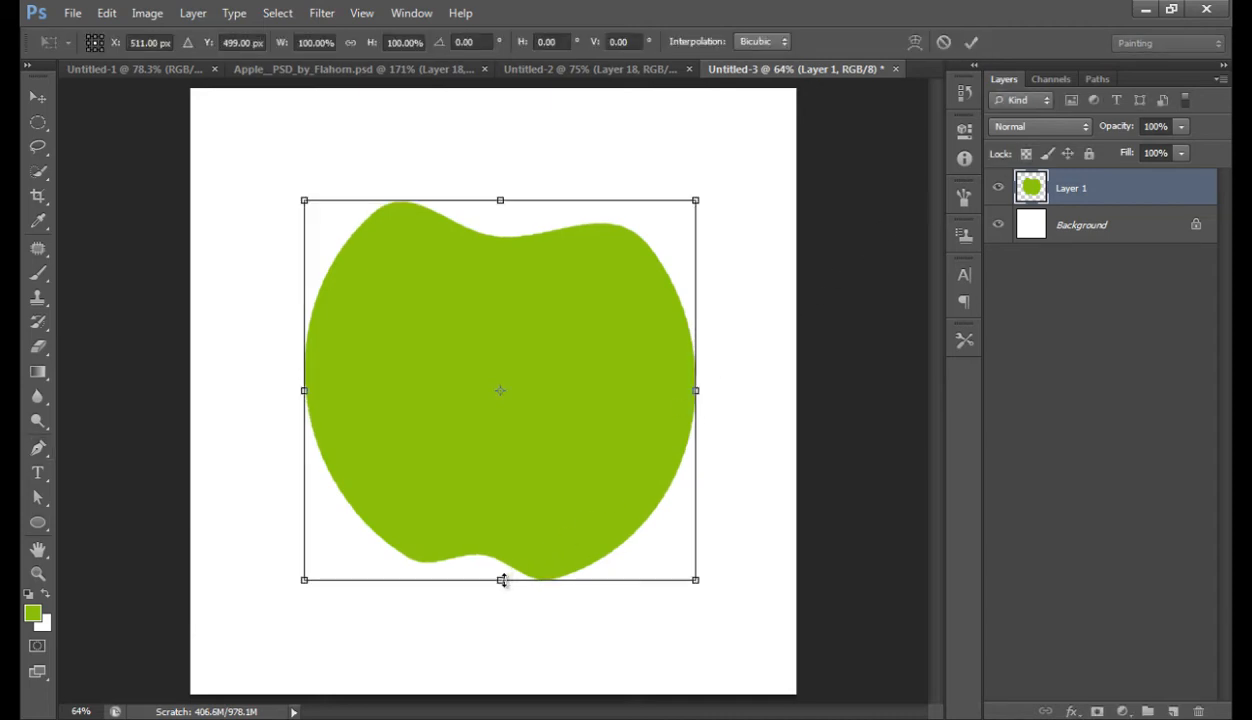
{"action": "left_click_drag", "start_coordinate": [500, 580], "coordinate": [502, 585]}
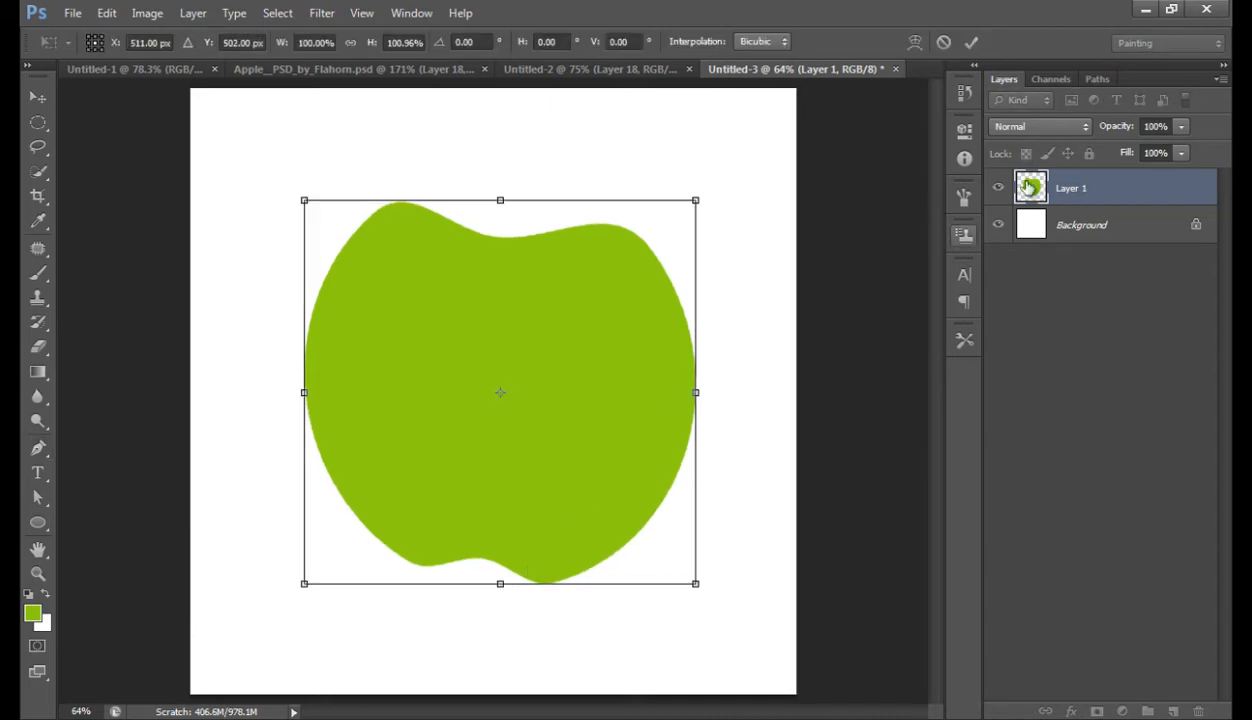
{"action": "left_click", "coordinate": [971, 42]}
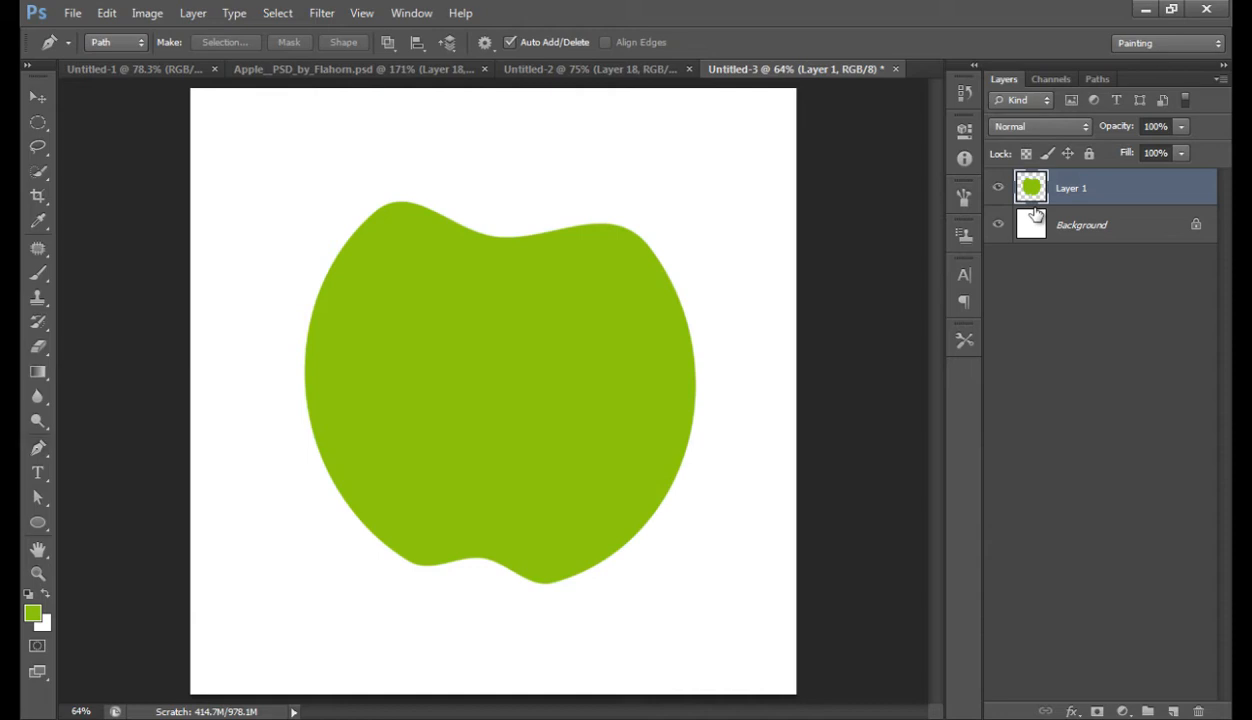
Step: Warp the apple's lower right and lower left sides slightly inward, and move the shape a little down and left
{"action": "key", "text": "ctrl+t"}
{"action": "right_click", "coordinate": [658, 445]}
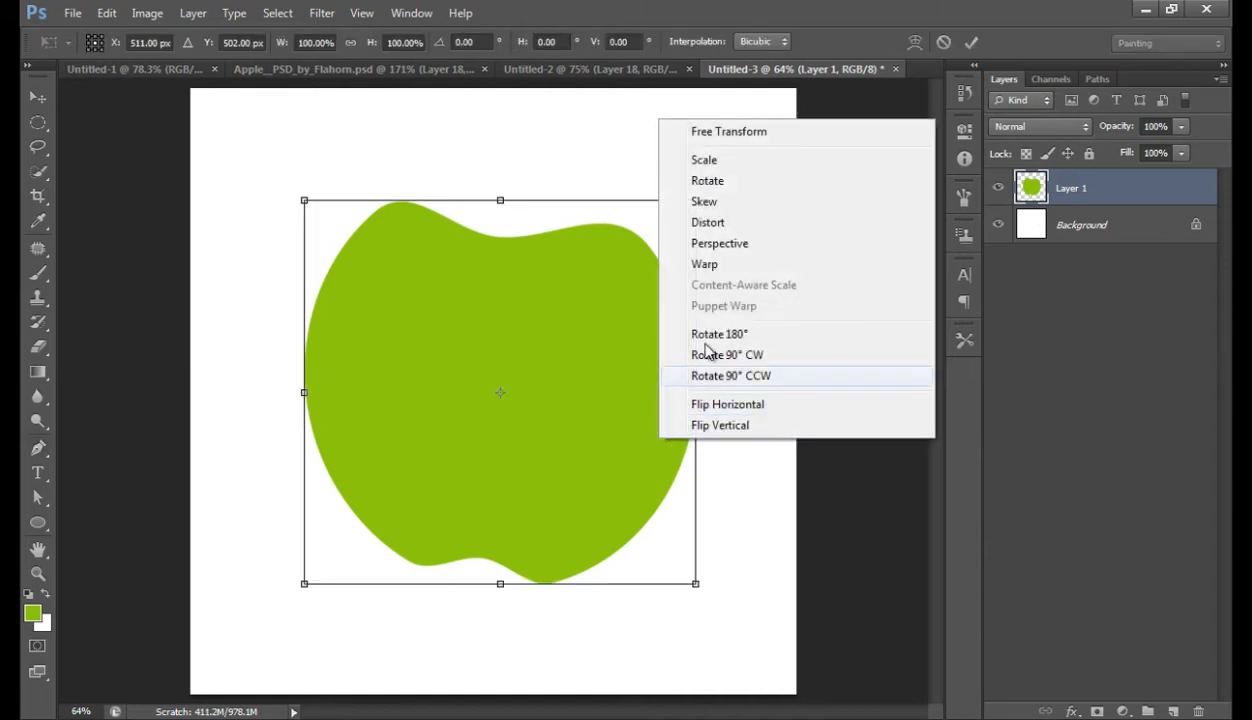
{"action": "left_click", "coordinate": [715, 268]}
{"action": "left_click_drag", "start_coordinate": [664, 498], "coordinate": [658, 491]}
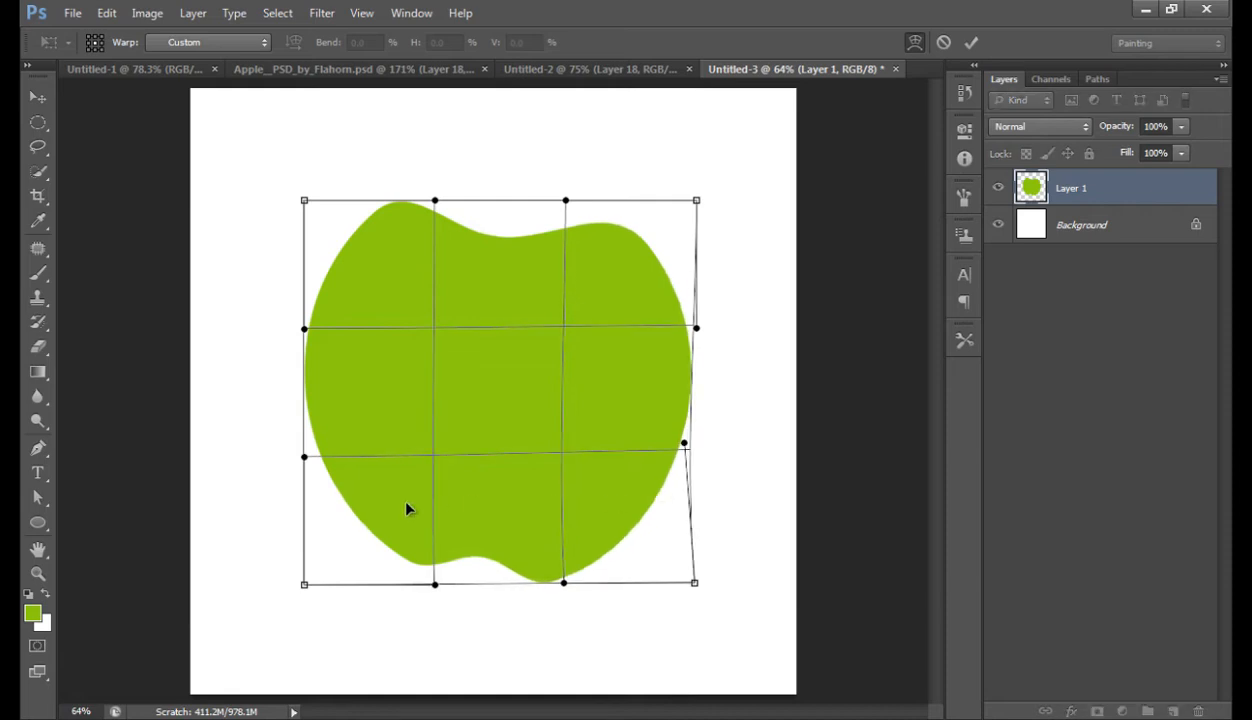
{"action": "left_click_drag", "start_coordinate": [348, 505], "coordinate": [357, 502]}
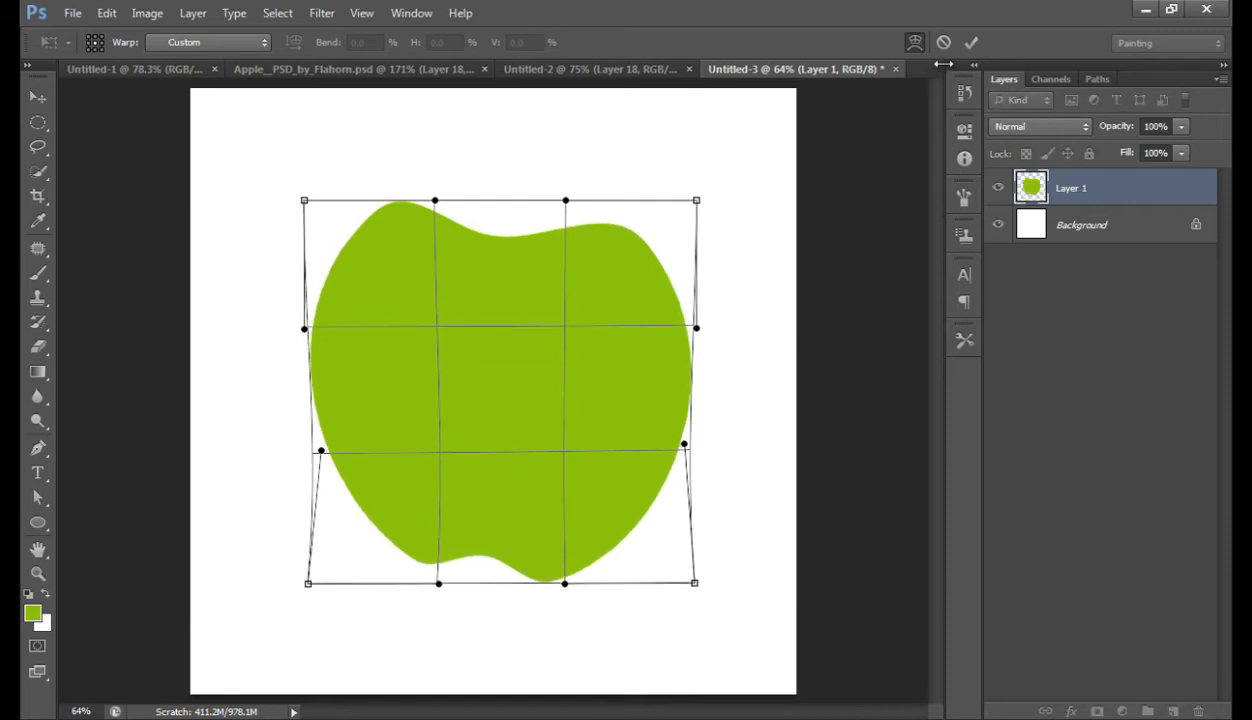
{"action": "left_click", "coordinate": [971, 42]}
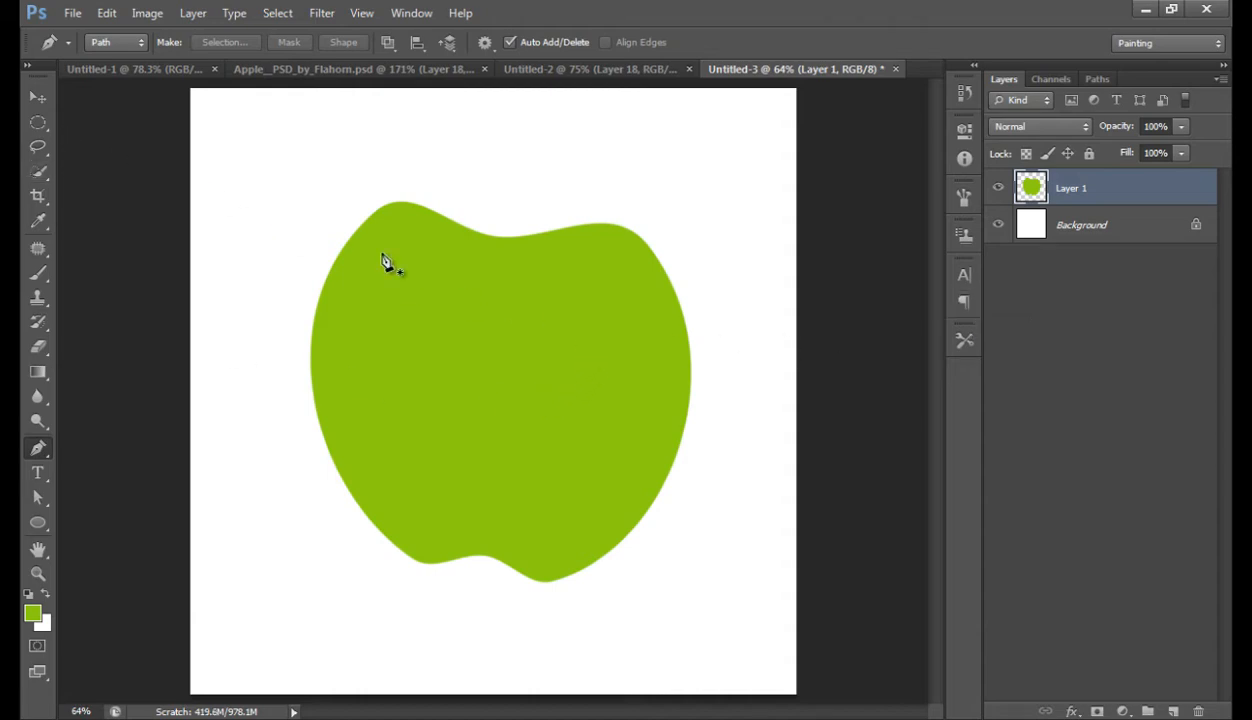
{"action": "left_click", "coordinate": [37, 97]}
{"action": "left_click_drag", "start_coordinate": [563, 363], "coordinate": [565, 370]}
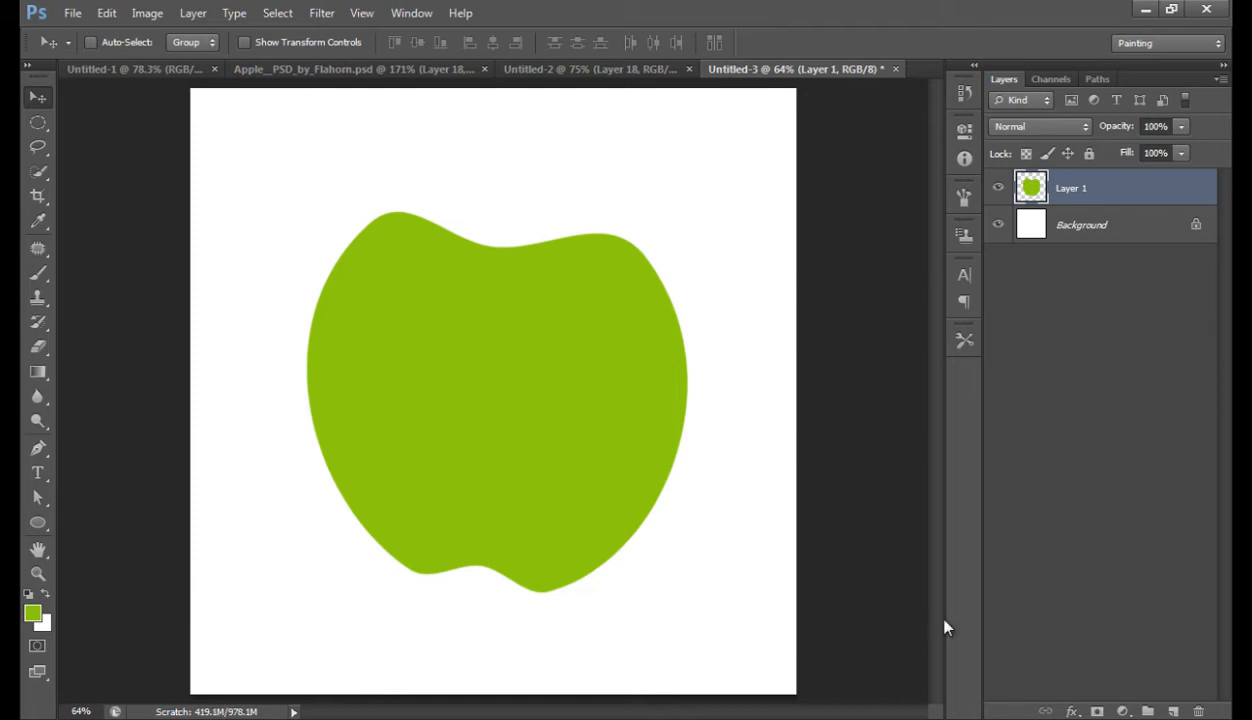
Step: Add a new layer above Layer 1, load Layer 1's apple outline as a selection, and contract it by 10 pixels
{"action": "left_click", "coordinate": [1174, 711]}
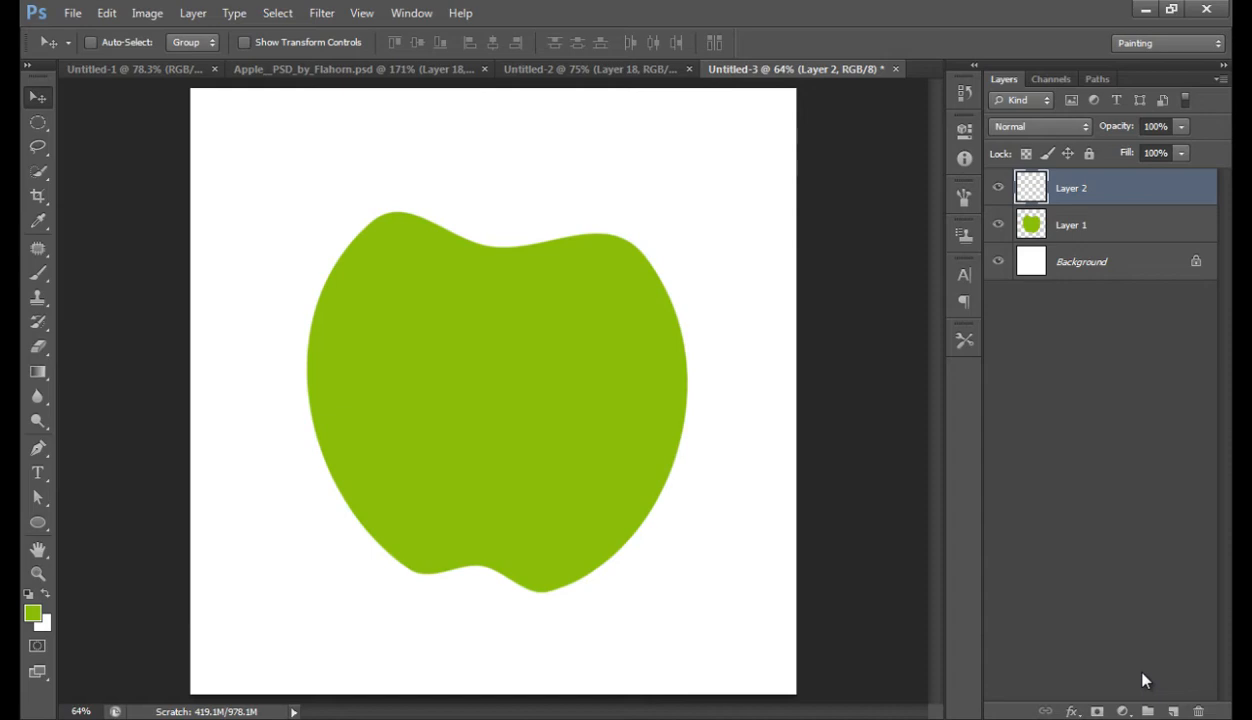
{"action": "left_click", "coordinate": [1033, 230], "text": "ctrl"}
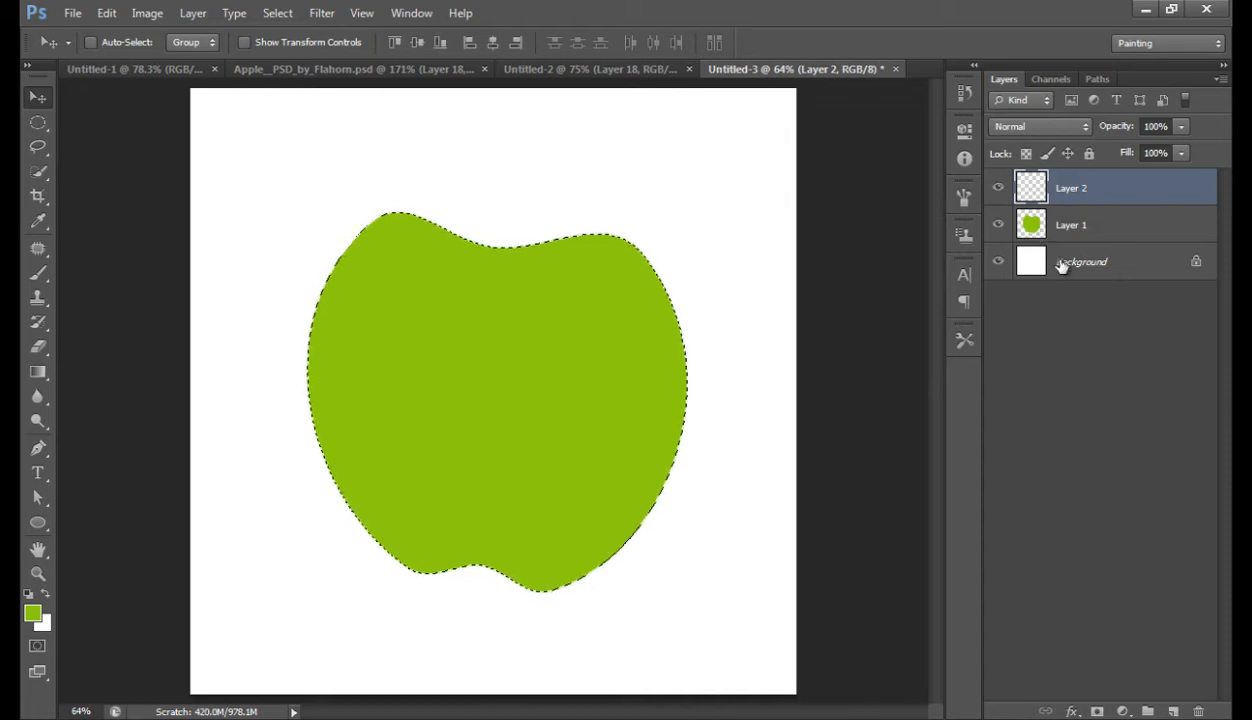
{"action": "left_click", "coordinate": [268, 17]}
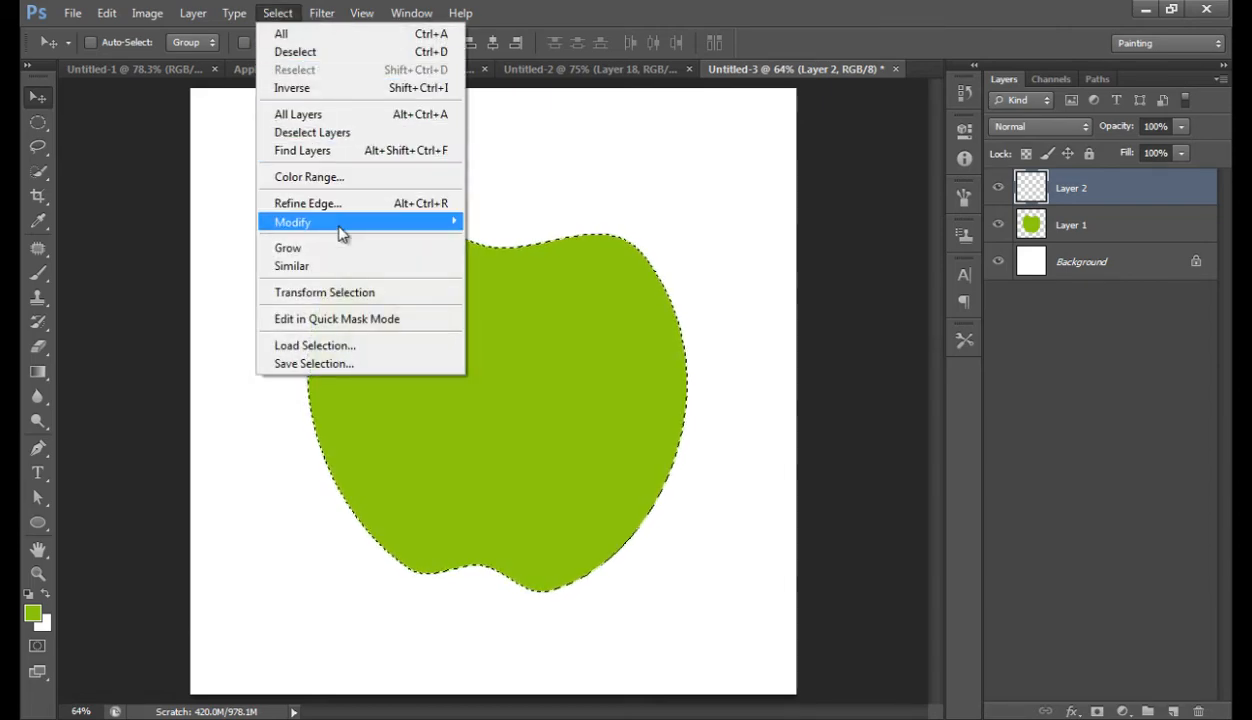
{"action": "mouse_move", "coordinate": [420, 222]}
{"action": "left_click", "coordinate": [505, 275]}
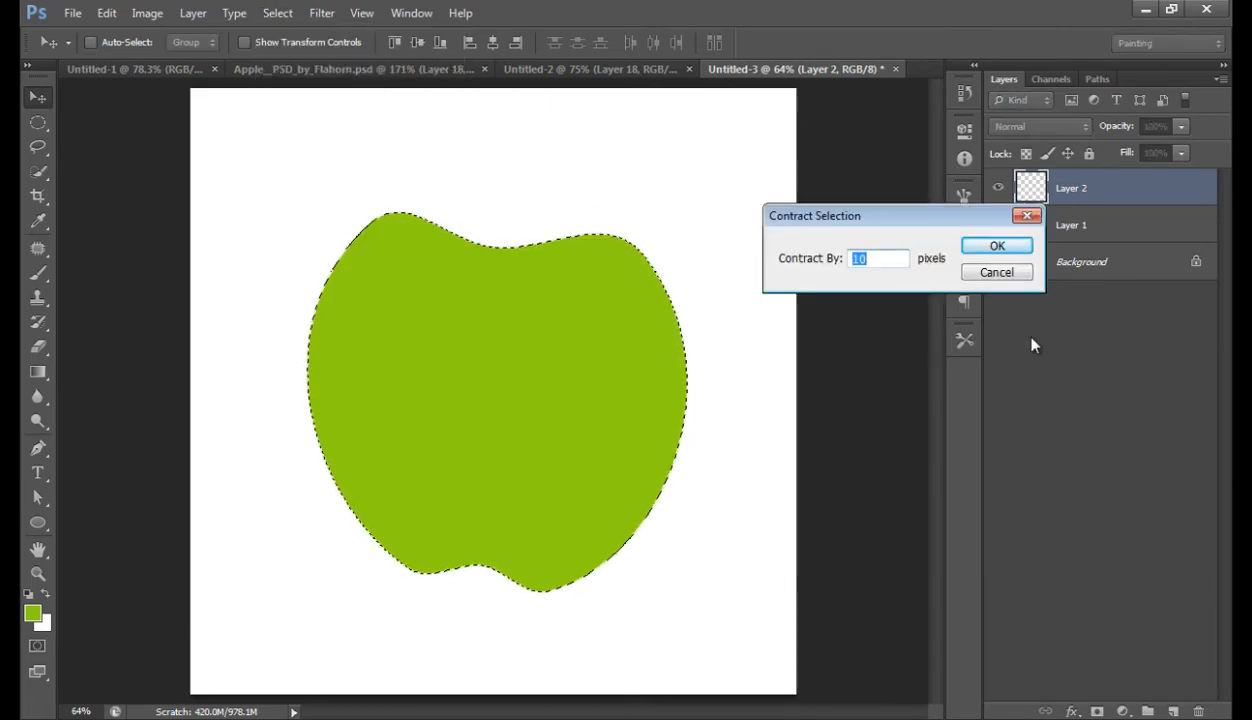
{"action": "left_click", "coordinate": [969, 242]}
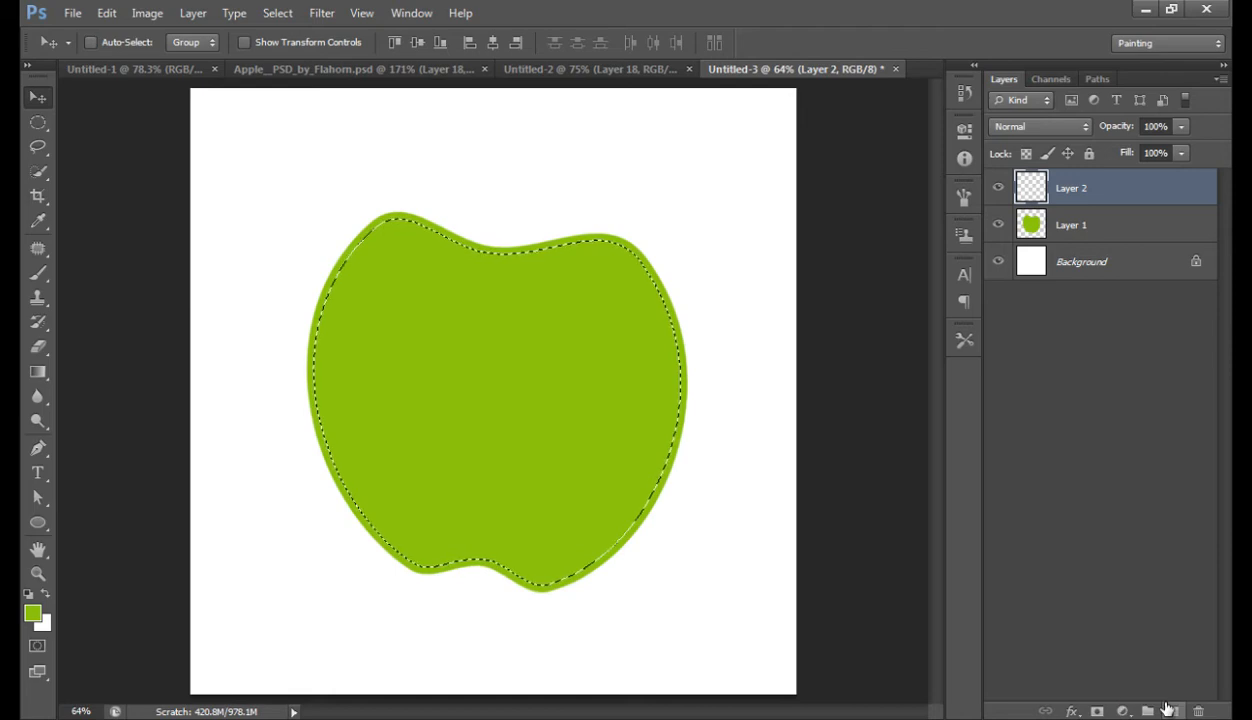
Step: Invert the contracted selection, fill it on Layer 2 with the darker green #71a50e, and deselect
{"action": "key", "text": "ctrl+shift+i"}
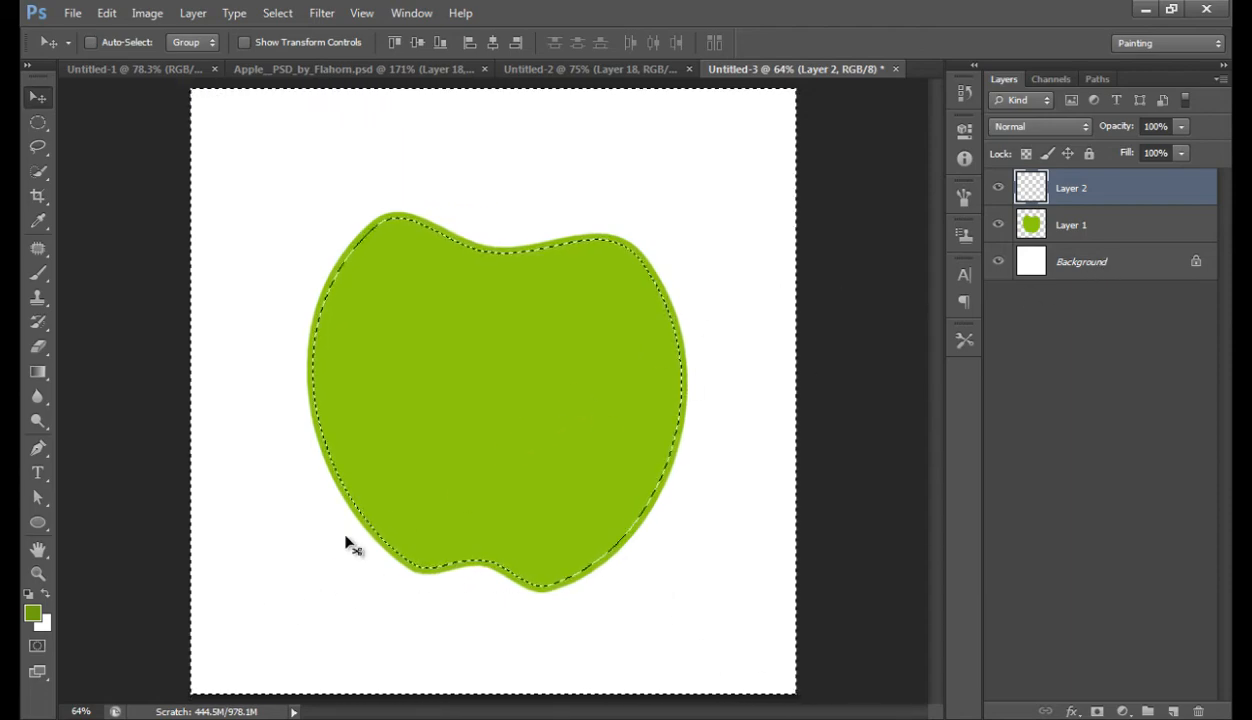
{"action": "left_click", "coordinate": [35, 614]}
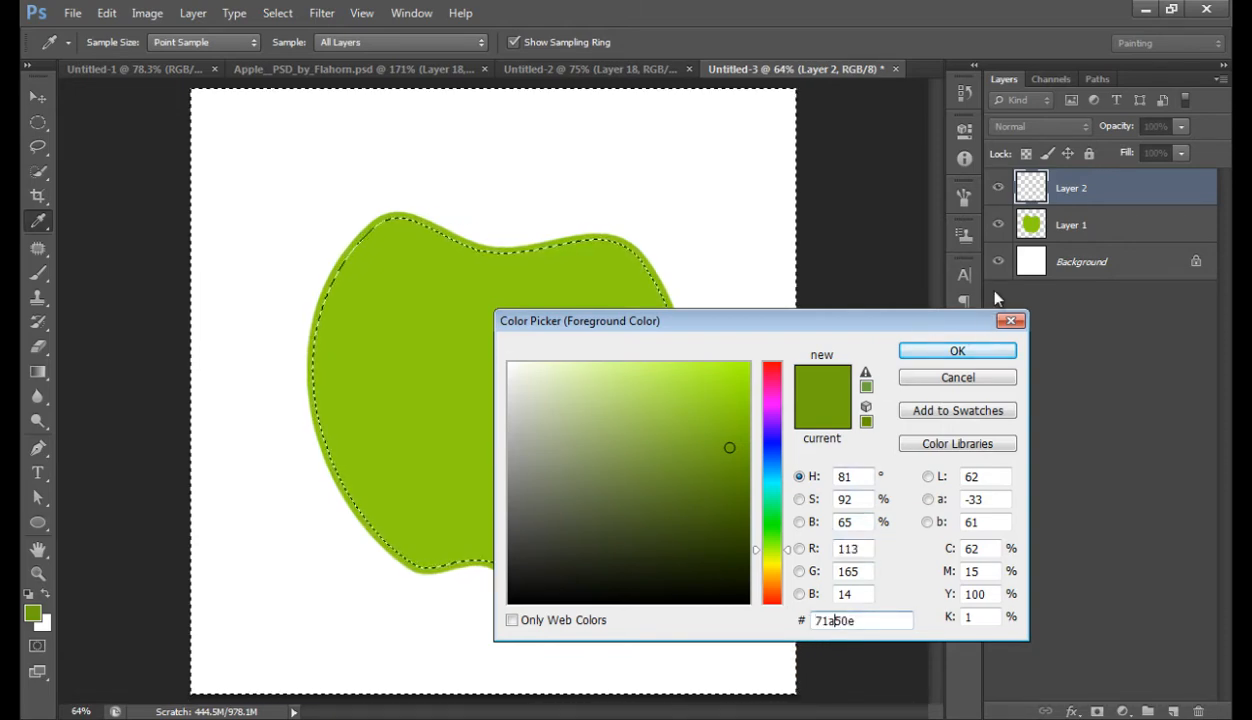
{"action": "left_click", "coordinate": [963, 353]}
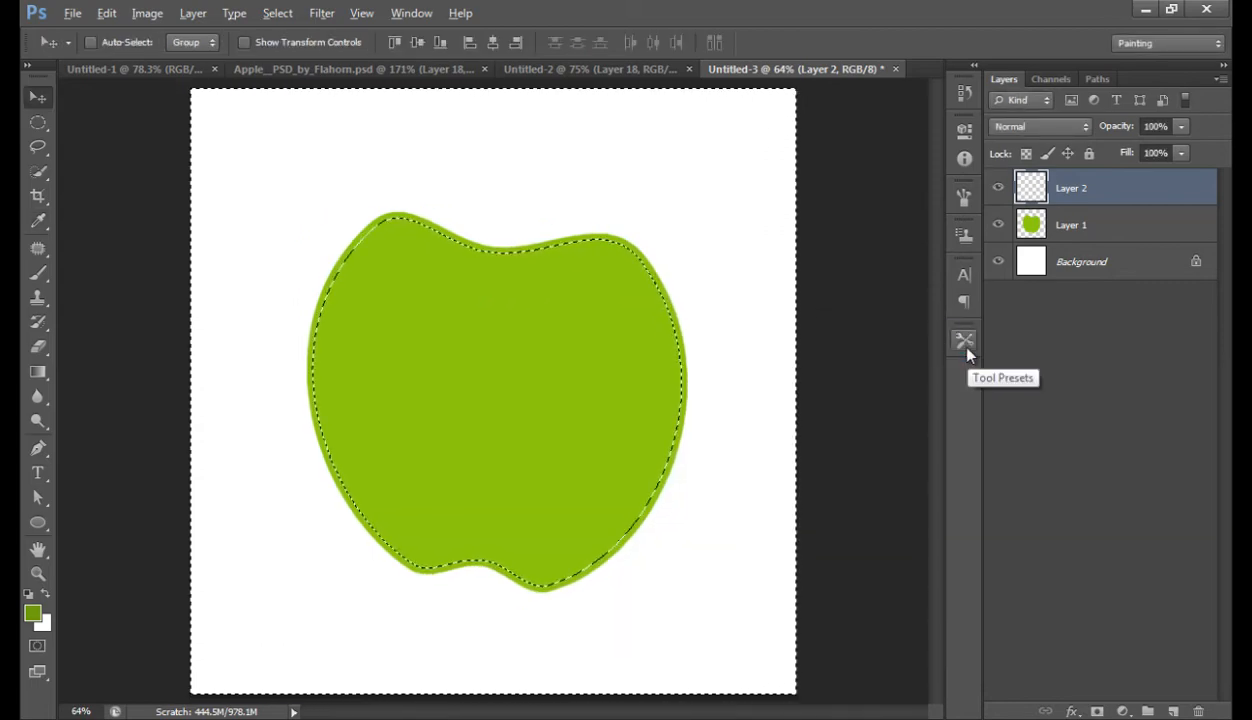
{"action": "key", "text": "alt+BackSpace"}
{"action": "key", "text": "ctrl+d"}
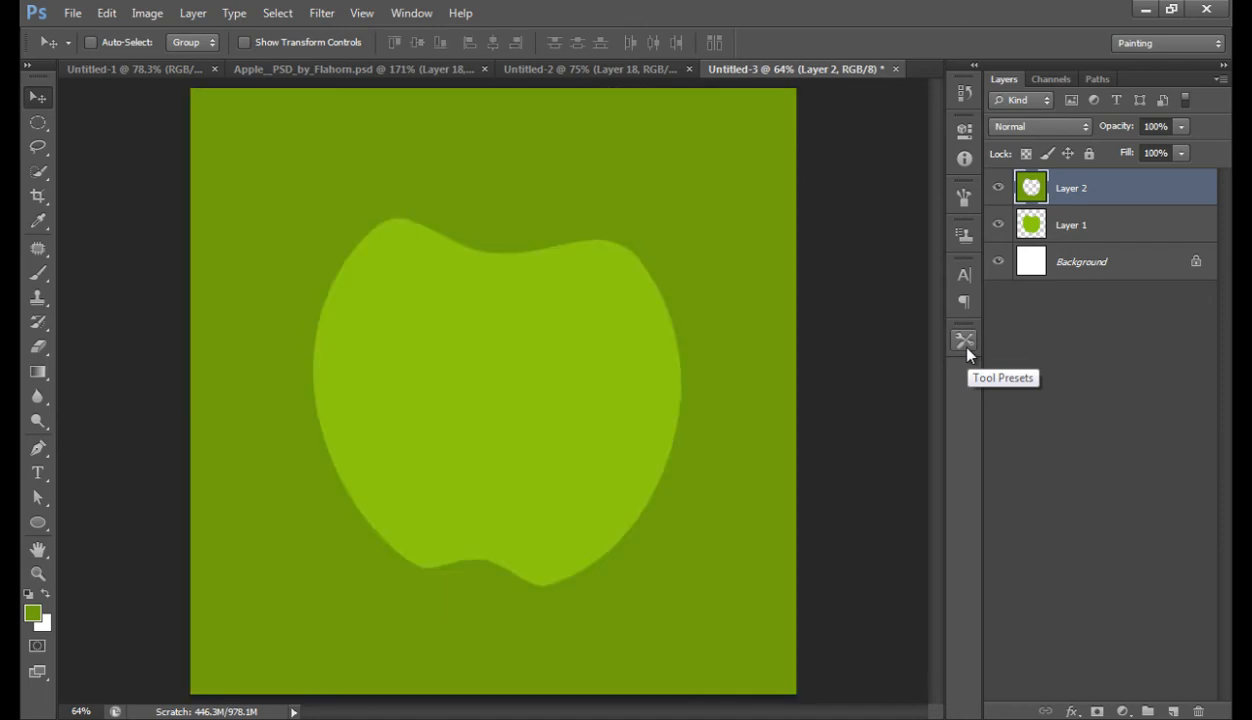
Step: Delete Layer 2's dark green outside the apple using Layer 1's inverted outline as the selection, leaving only a rim, and deselect
{"action": "left_click", "coordinate": [1035, 232], "text": "ctrl"}
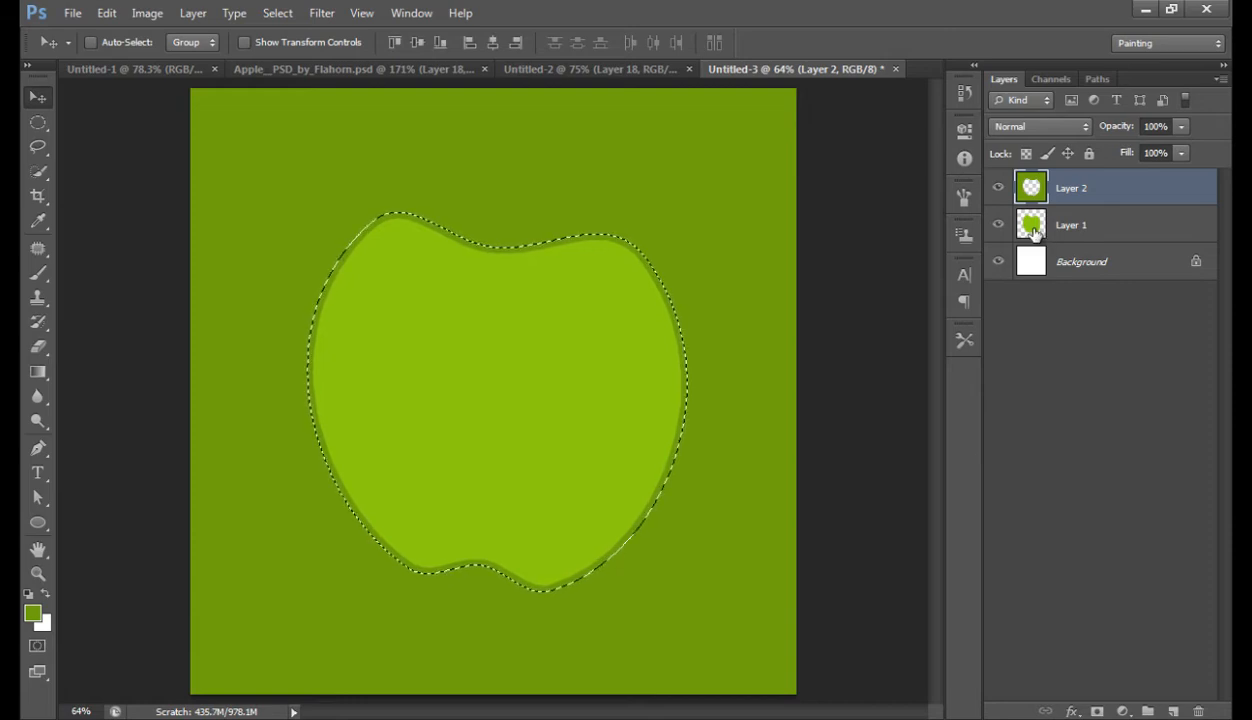
{"action": "key", "text": "ctrl+shift+i"}
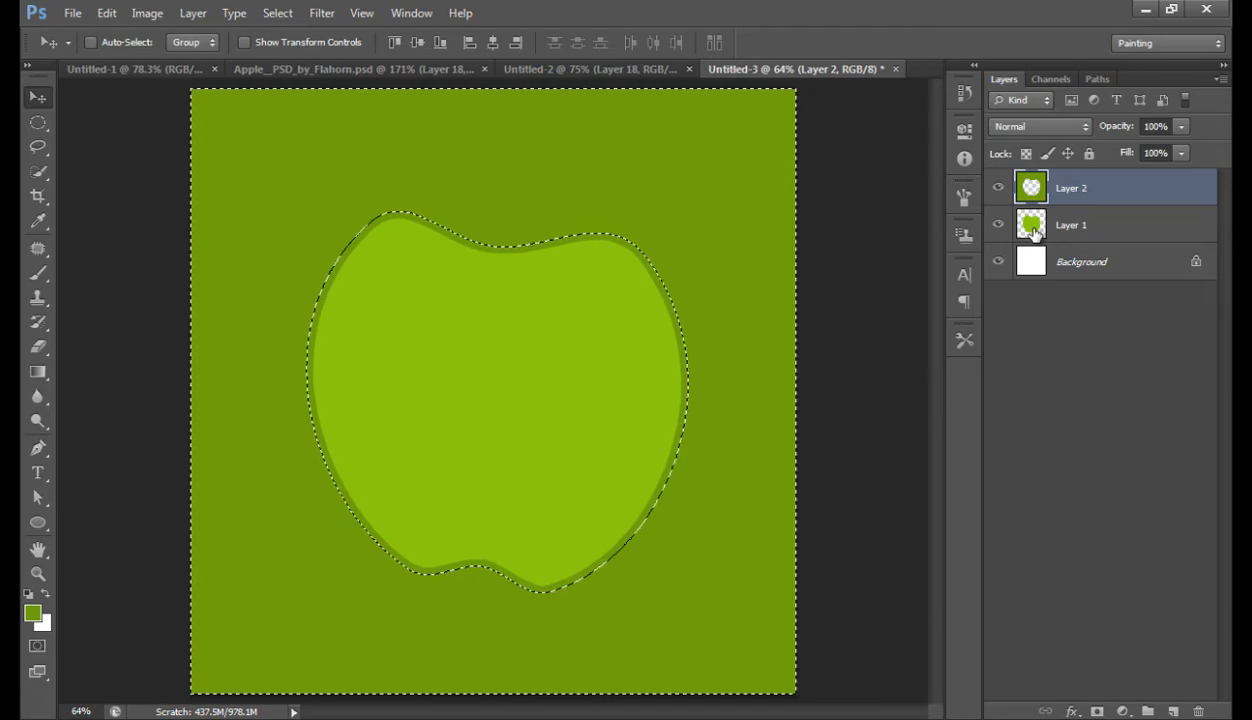
{"action": "key", "text": "Delete"}
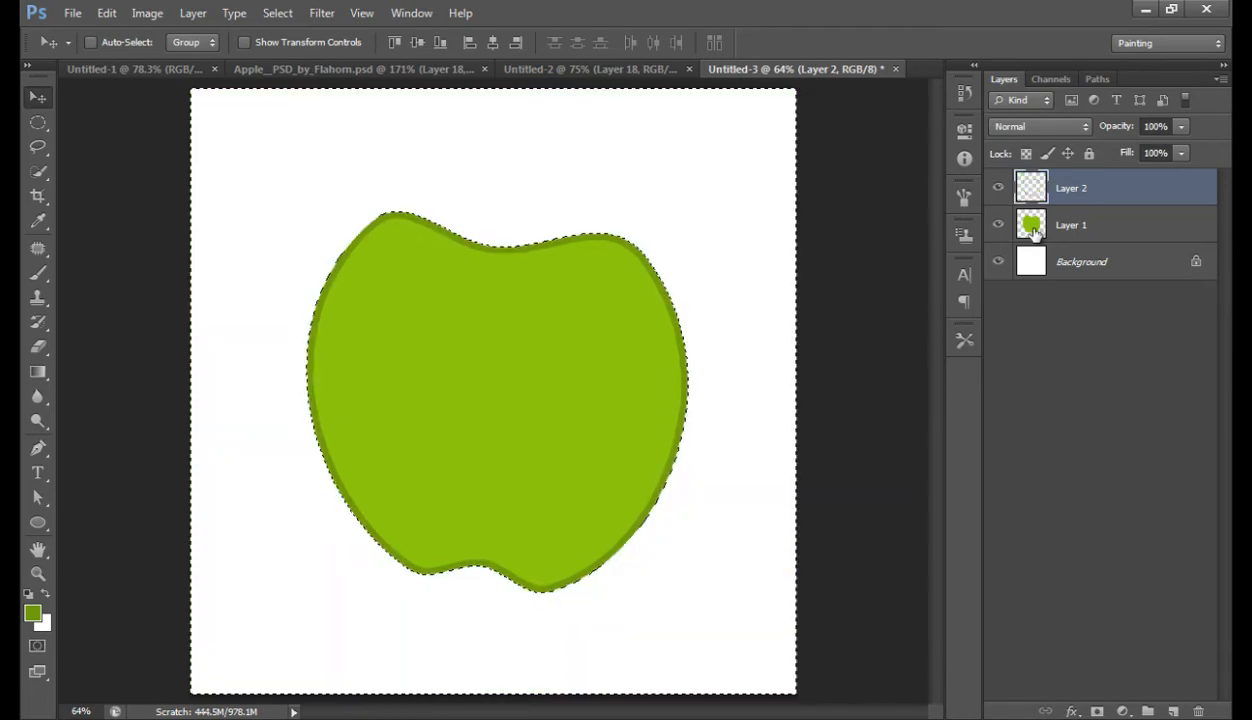
{"action": "key", "text": "ctrl+d"}
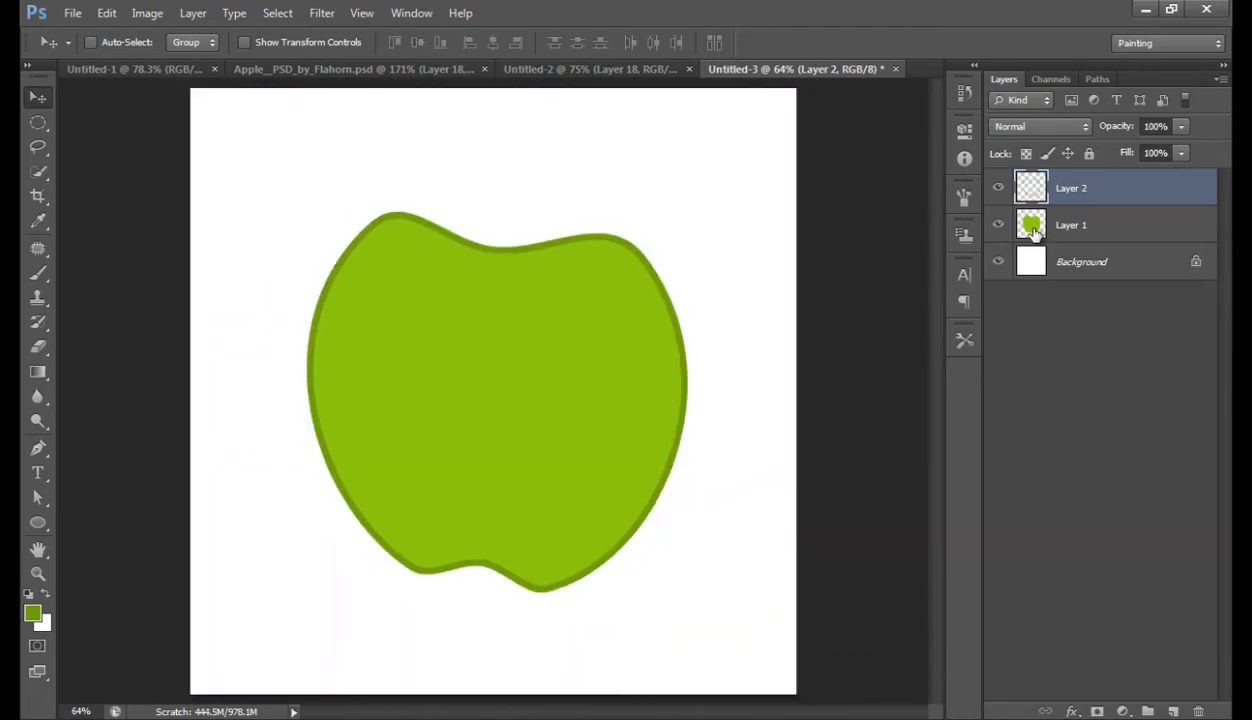
Step: Add a layer mask to Layer 2 and set up a black 150 px brush with 100% opacity and 100% flow
{"action": "left_click", "coordinate": [1097, 710]}
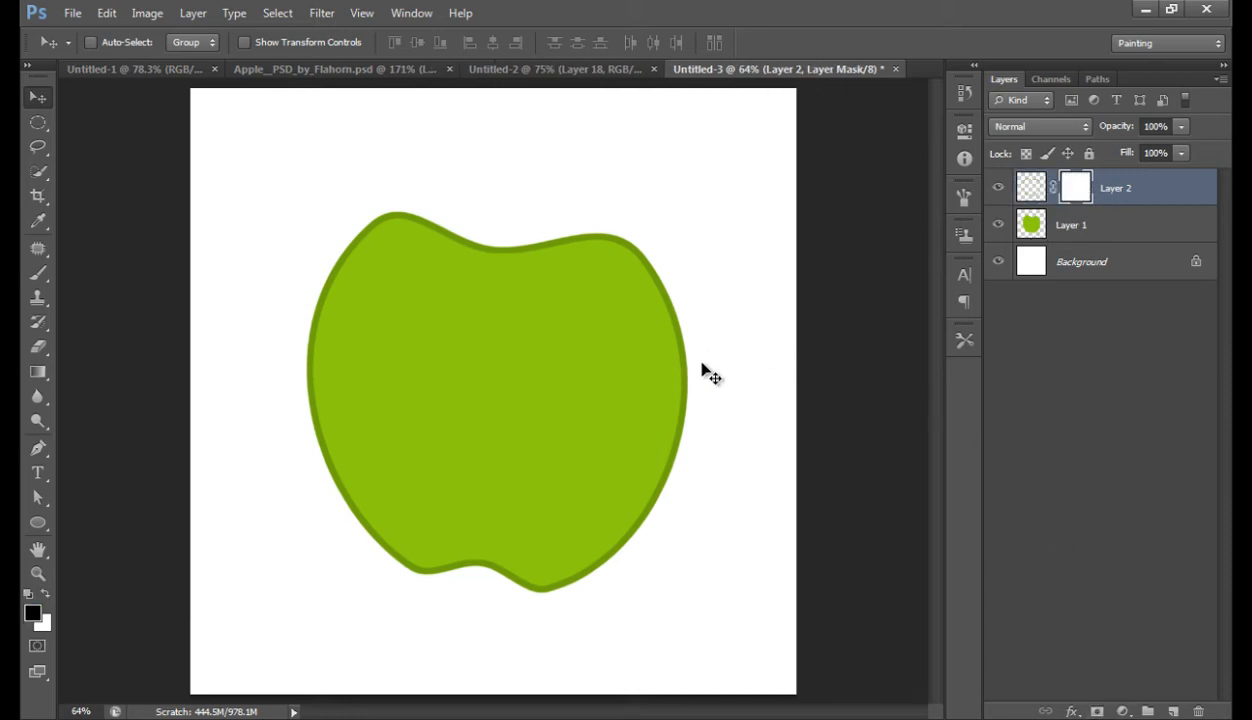
{"action": "key", "text": "b"}
{"action": "left_click_drag", "start_coordinate": [696, 372], "coordinate": [671, 442]}
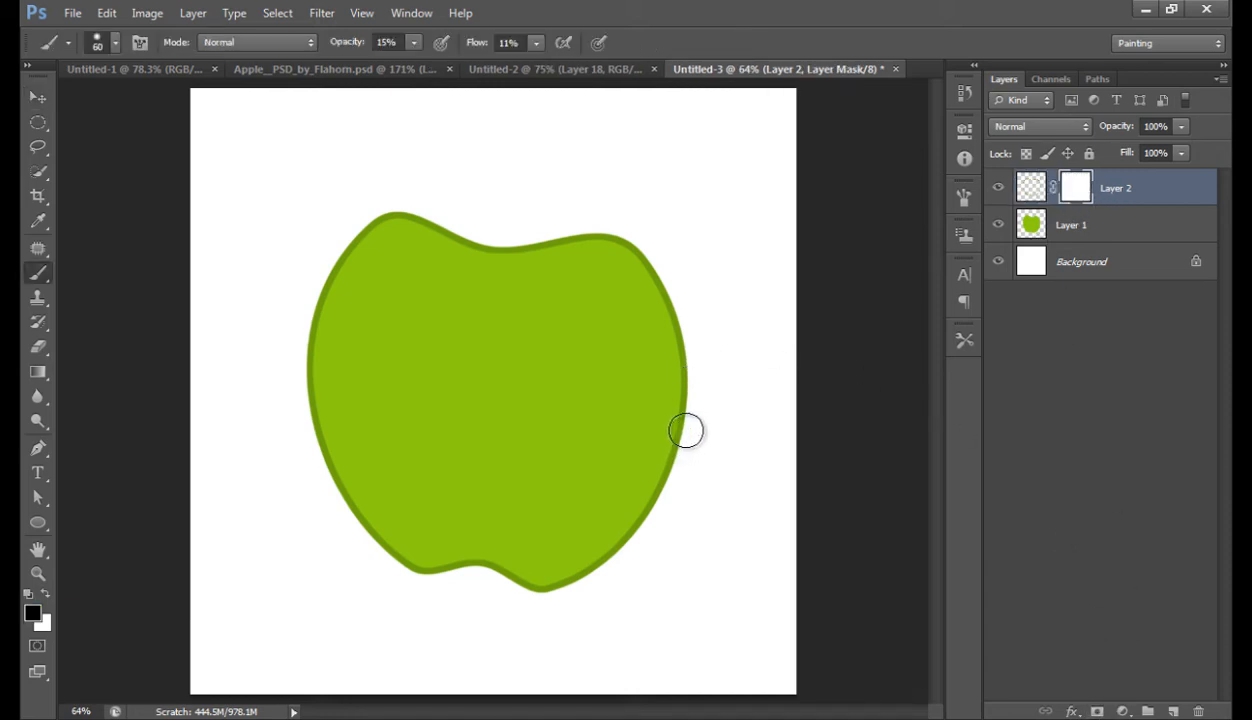
{"action": "key", "text": "bracketright"}
{"action": "key", "text": "bracketright"}
{"action": "key", "text": "bracketright"}
{"action": "key", "text": "bracketright"}
{"action": "key", "text": "bracketright"}
{"action": "key", "text": "bracketright"}
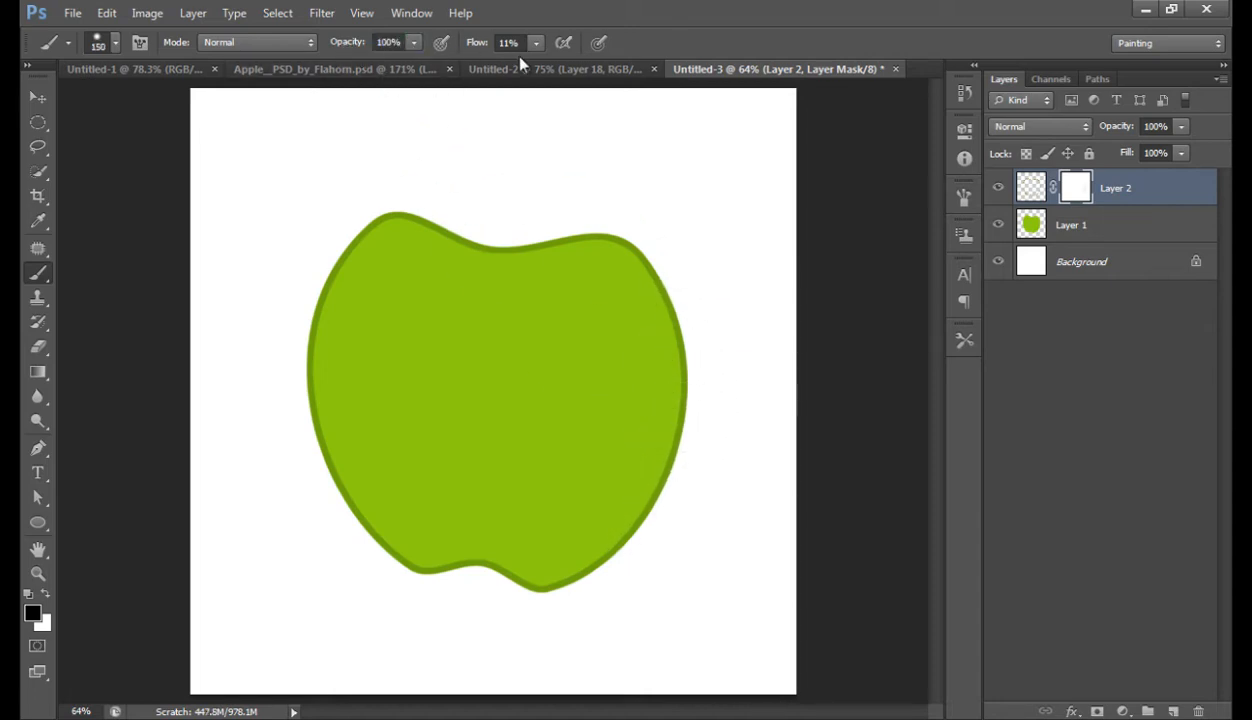
{"action": "left_click_drag", "start_coordinate": [471, 48], "coordinate": [762, 84]}
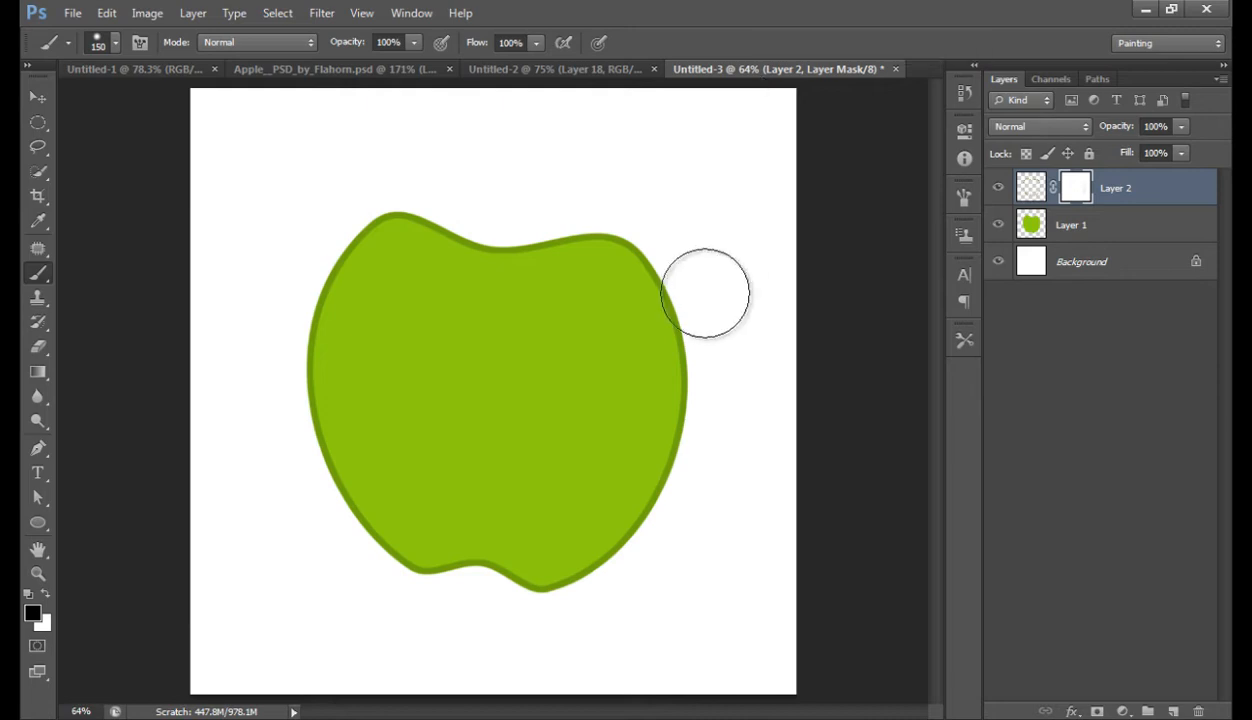
Step: Paint black on Layer 2's mask to hide the dark rim along the apple's right side and bottom, enlarging the brush to 200 px
{"action": "mouse_move", "coordinate": [697, 335]}
{"action": "left_mouse_down"}
{"action": "mouse_move", "coordinate": [632, 530]}
{"action": "mouse_move", "coordinate": [577, 589]}
{"action": "mouse_move", "coordinate": [530, 576]}
{"action": "mouse_move", "coordinate": [460, 594]}
{"action": "mouse_move", "coordinate": [417, 585]}
{"action": "mouse_move", "coordinate": [425, 563]}
{"action": "mouse_move", "coordinate": [381, 492]}
{"action": "mouse_move", "coordinate": [369, 382]}
{"action": "mouse_move", "coordinate": [375, 430]}
{"action": "left_mouse_up"}
{"action": "left_click_drag", "start_coordinate": [699, 305], "coordinate": [644, 282]}
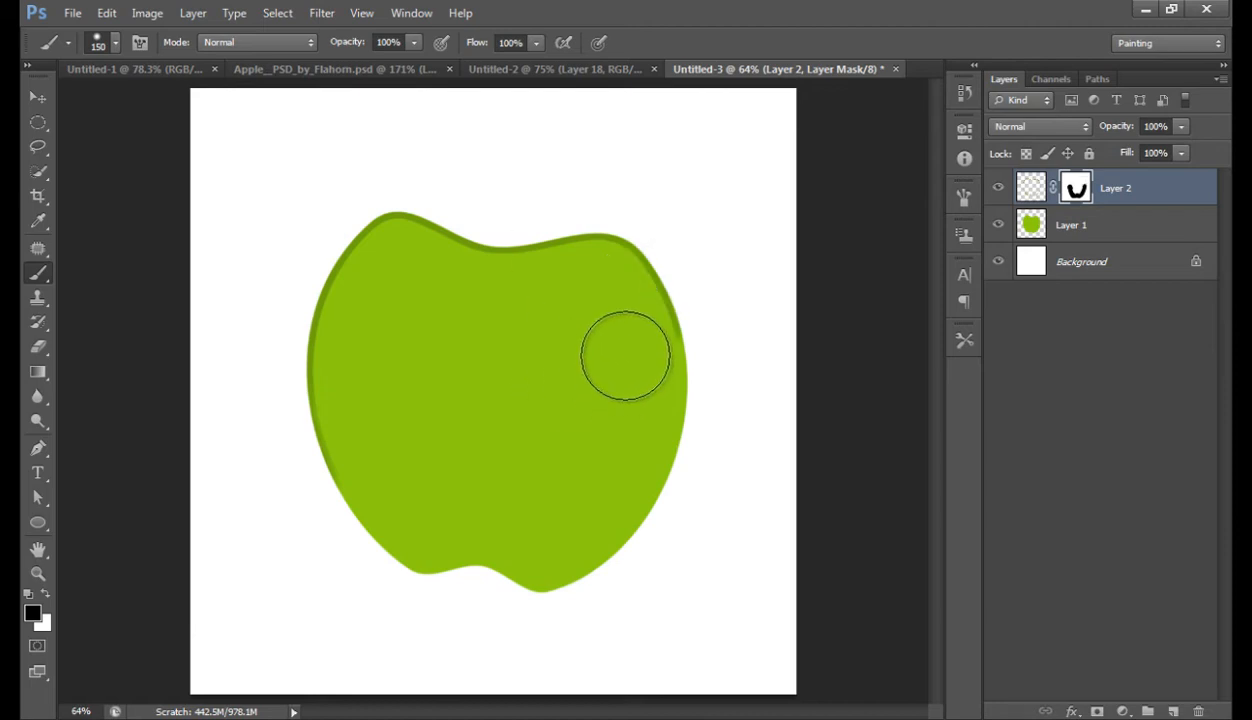
{"action": "key", "text": "bracketright"}
{"action": "key", "text": "bracketright"}
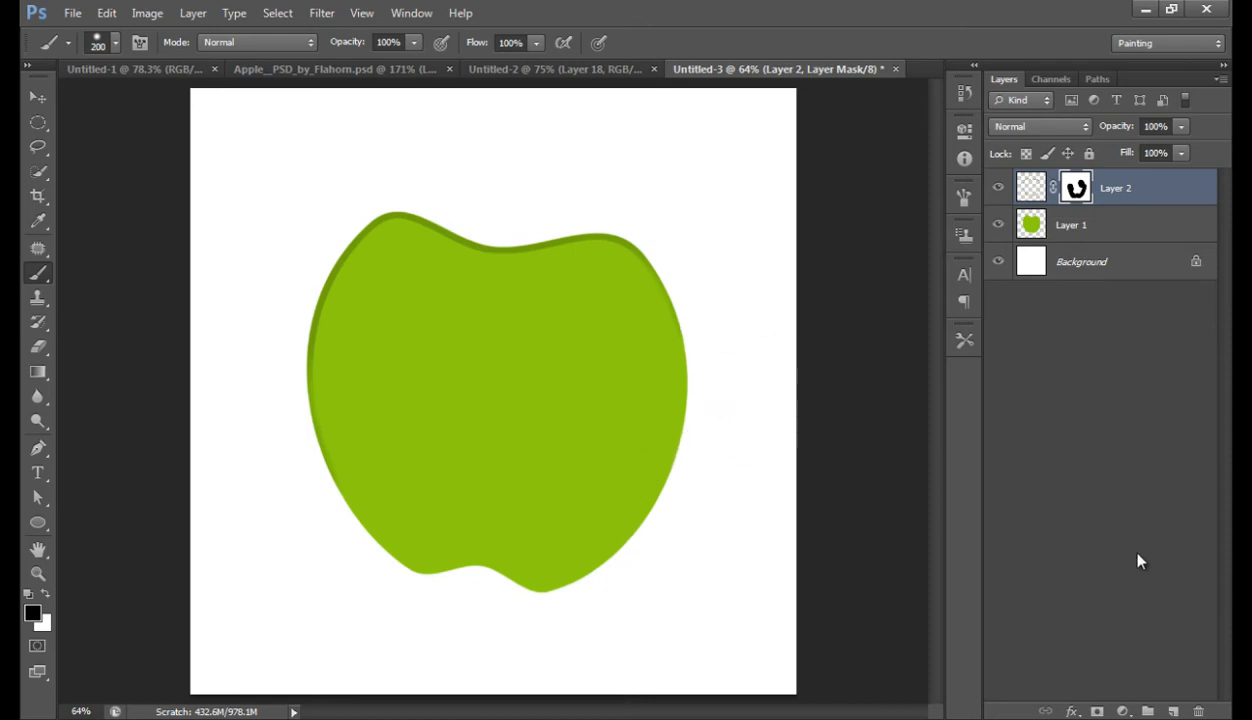
Step: Add a new layer above Layer 2 and set up a white 300 px brush
{"action": "left_click", "coordinate": [1171, 711]}
{"action": "left_click", "coordinate": [545, 531], "text": "alt"}
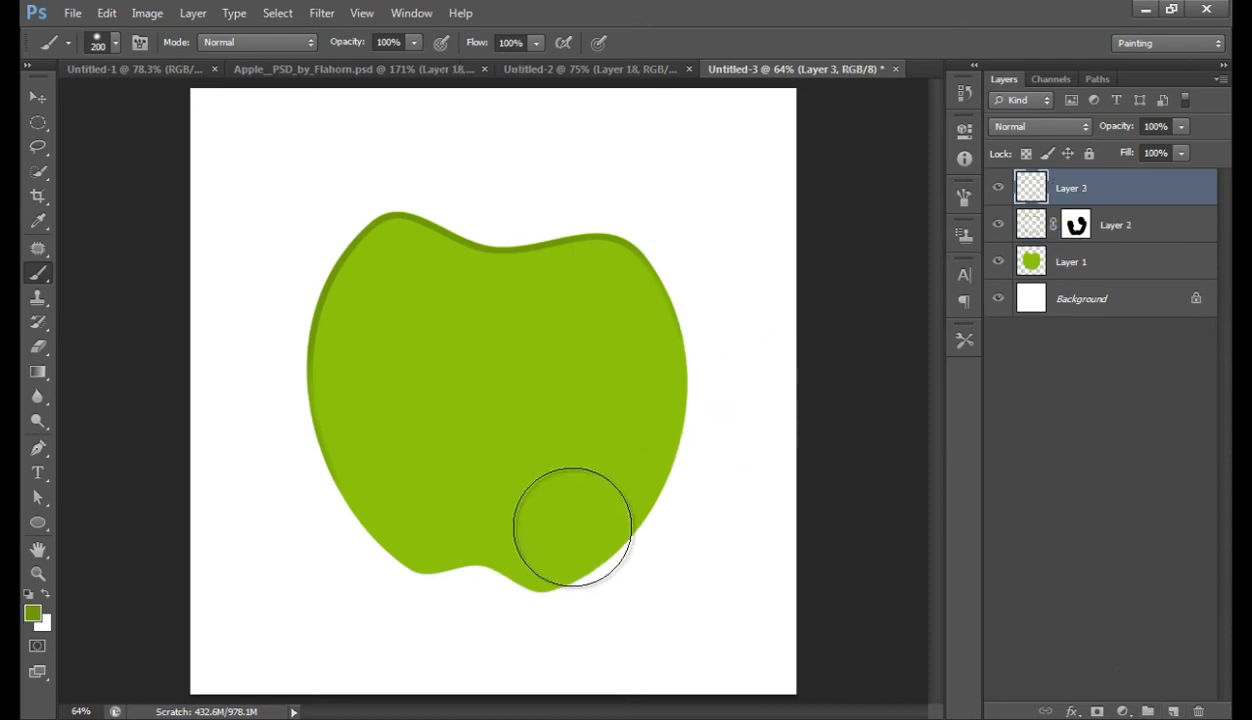
{"action": "left_click", "coordinate": [32, 614]}
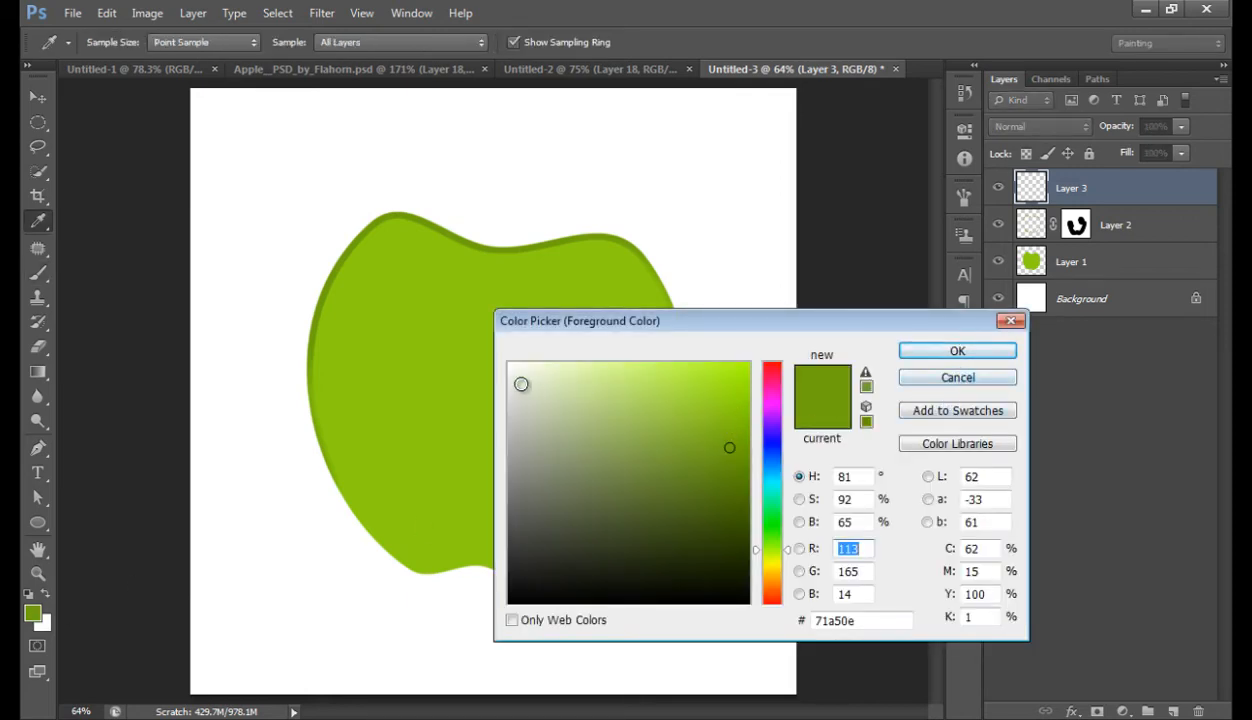
{"action": "left_click", "coordinate": [960, 378]}
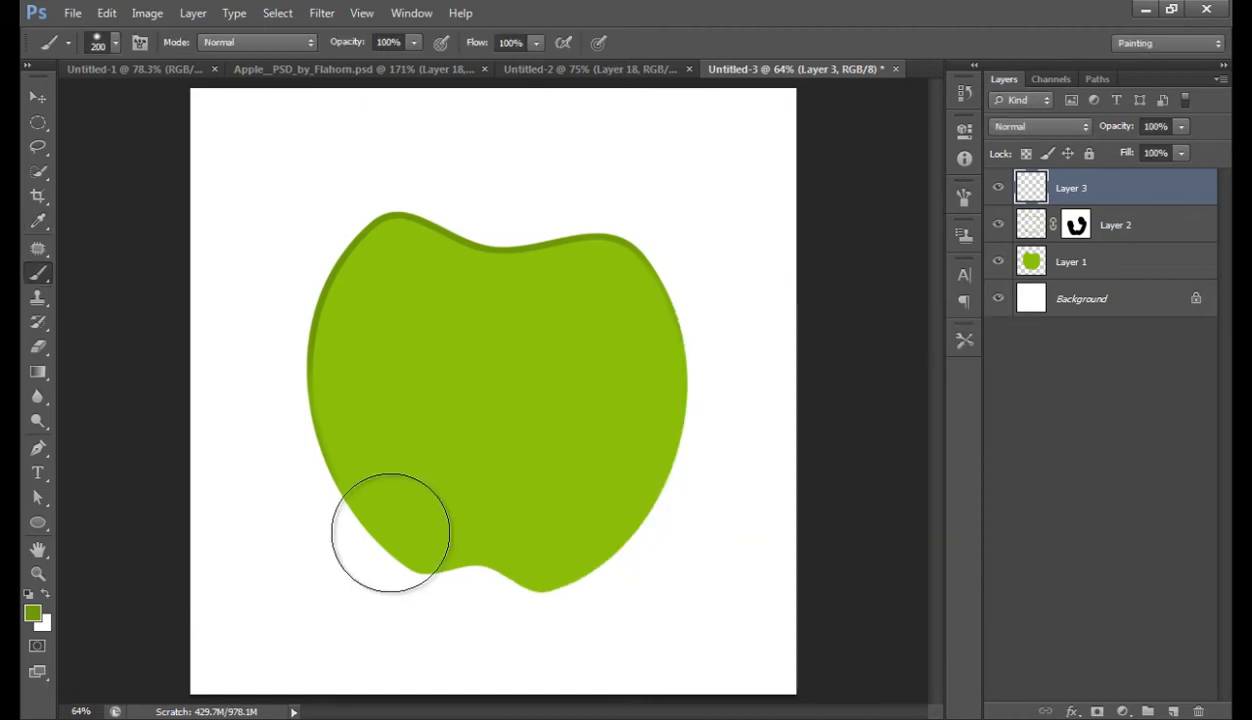
{"action": "key", "text": "x"}
{"action": "key", "text": "bracketright"}
{"action": "key", "text": "bracketright"}
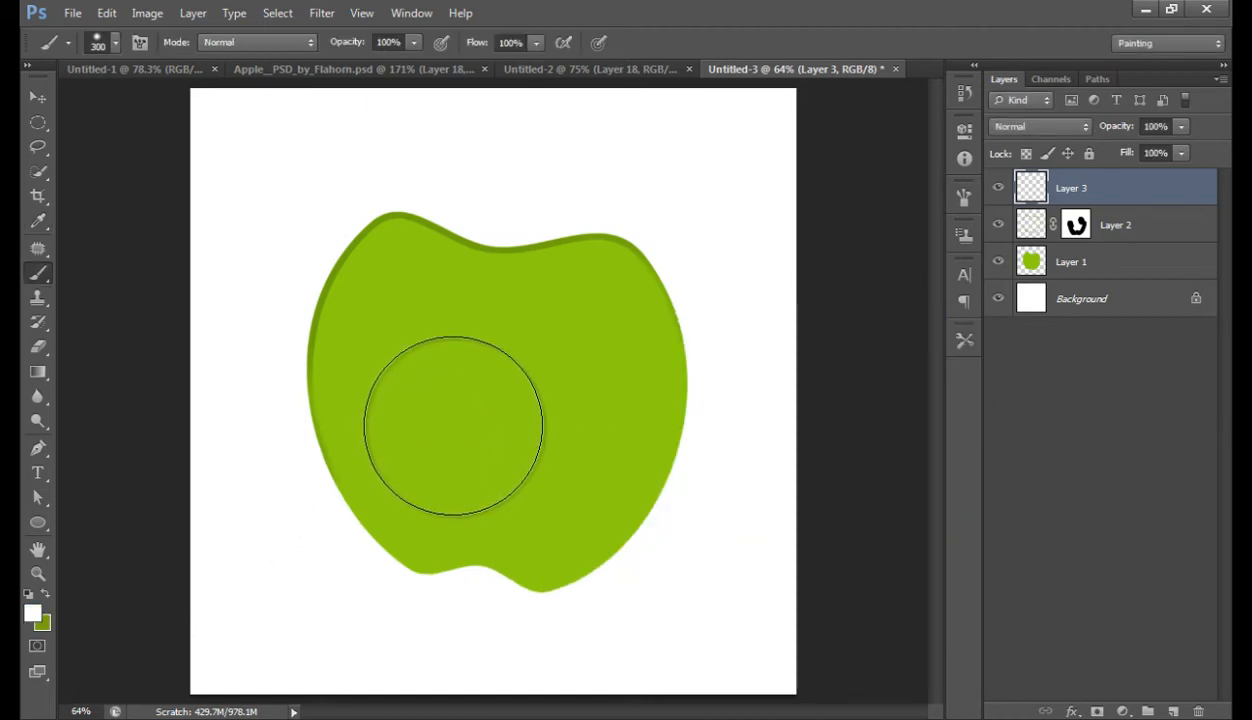
Step: Reduce the brush hardness to the minimum, enlarge it to 400 px, and paint one soft white dab on the apple's lower-left area on Layer 3
{"action": "left_click", "coordinate": [453, 426]}
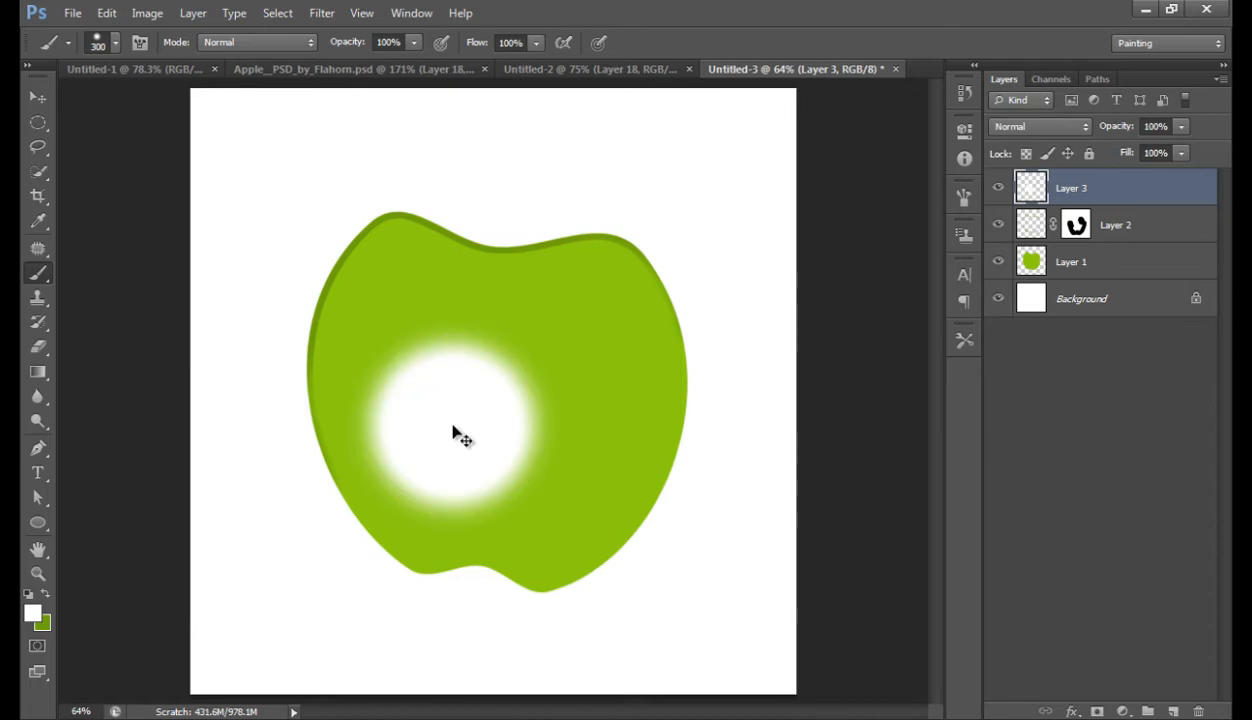
{"action": "key", "text": "ctrl+z"}
{"action": "left_click", "coordinate": [116, 42]}
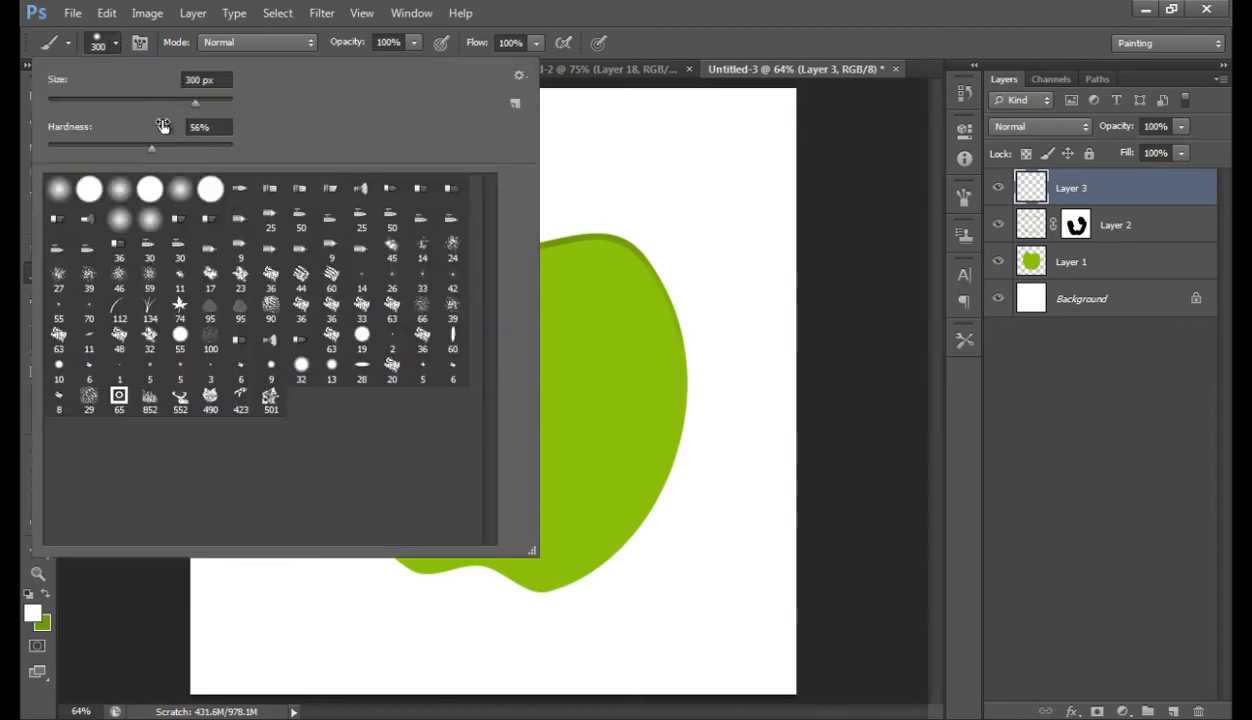
{"action": "left_click_drag", "start_coordinate": [149, 147], "coordinate": [20, 147]}
{"action": "left_click", "coordinate": [708, 67]}
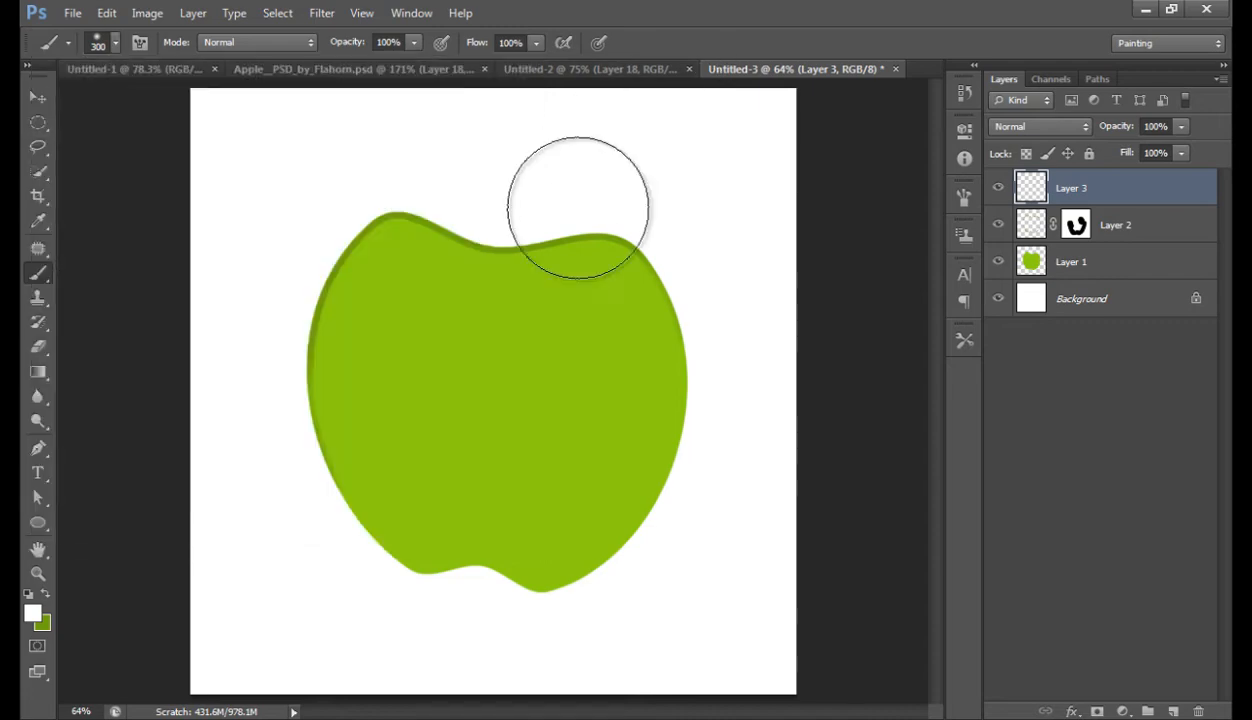
{"action": "key", "text": "bracketright"}
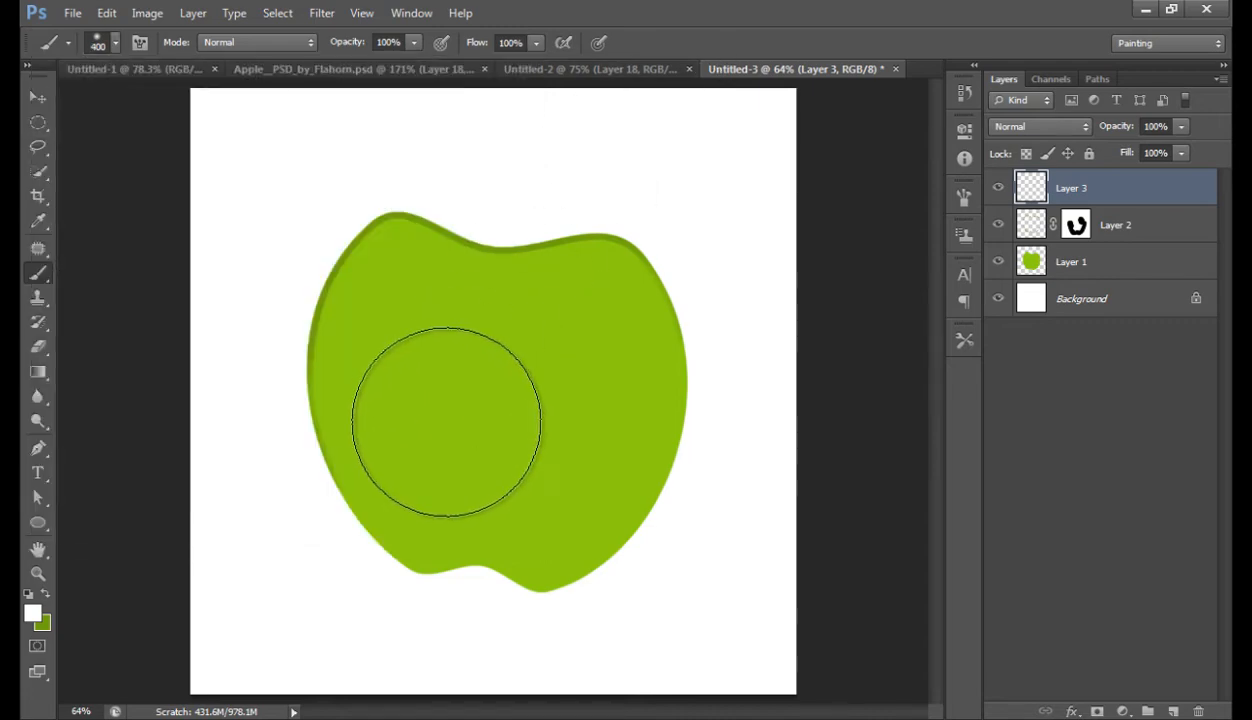
{"action": "left_click", "coordinate": [448, 423]}
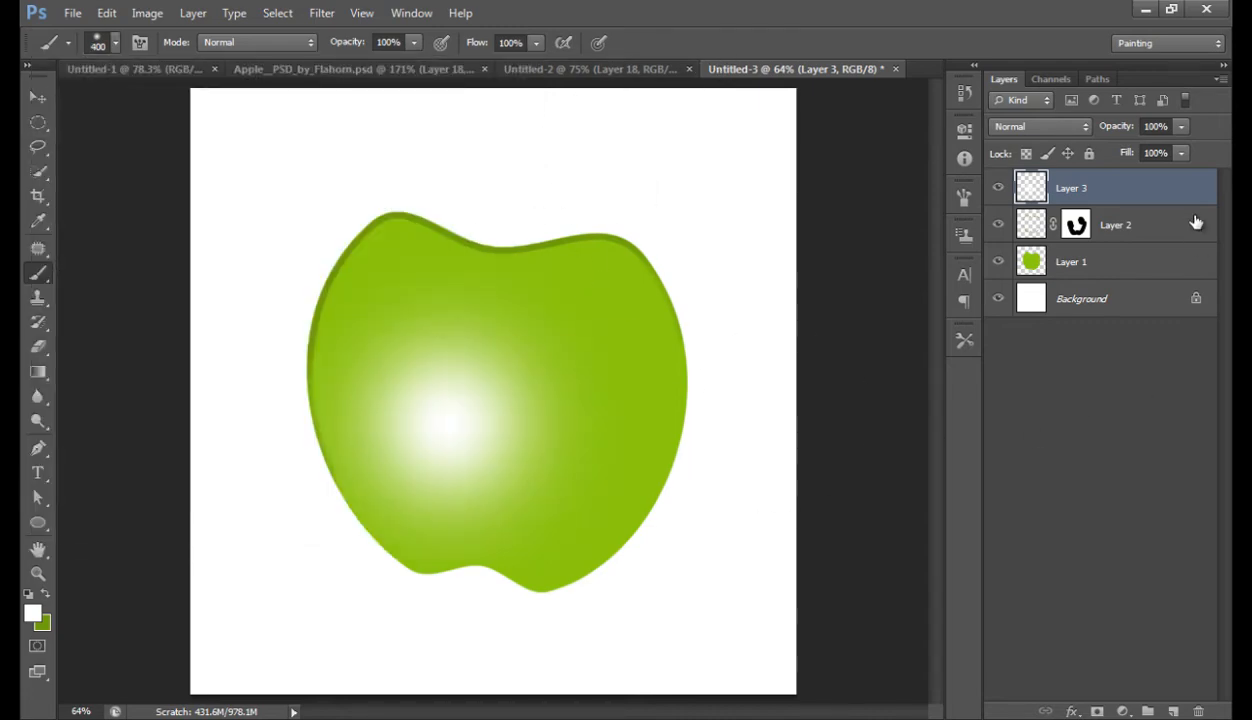
Step: Lower Layer 3's opacity to 16% and compare the apple with the soft glow hidden and shown
{"action": "left_click_drag", "start_coordinate": [1116, 128], "coordinate": [1048, 130]}
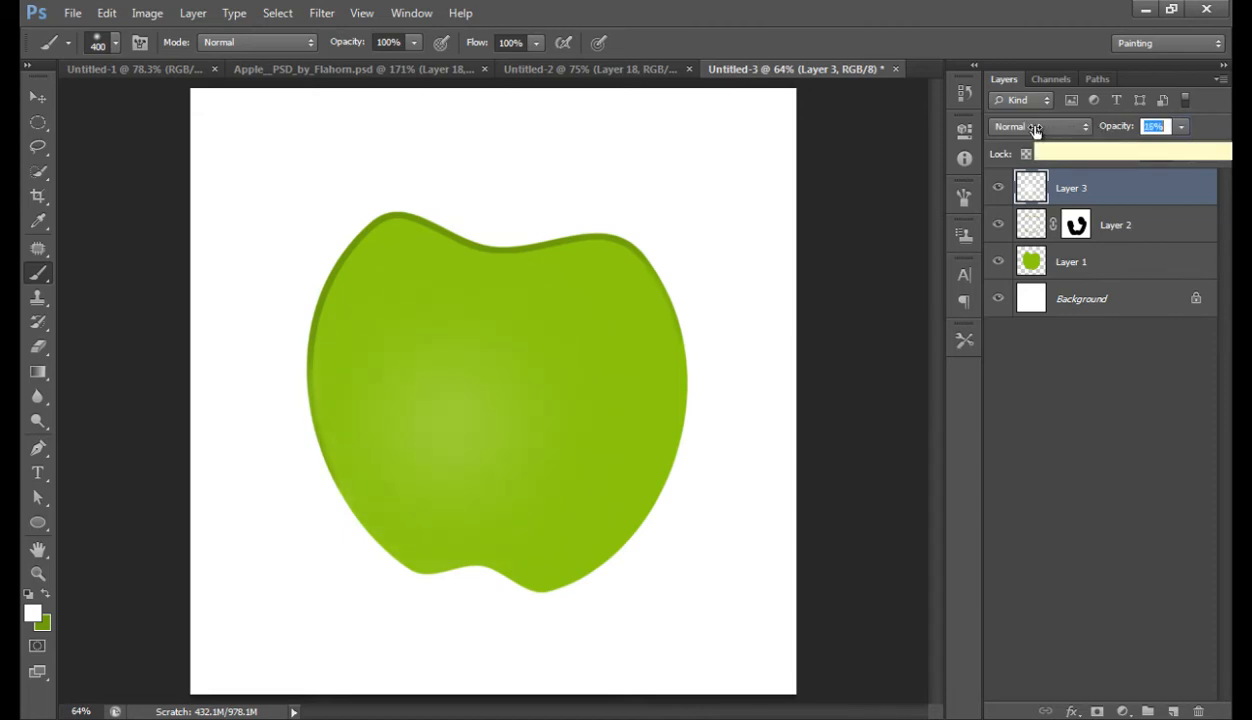
{"action": "left_click", "coordinate": [998, 190]}
{"action": "left_click", "coordinate": [998, 190]}
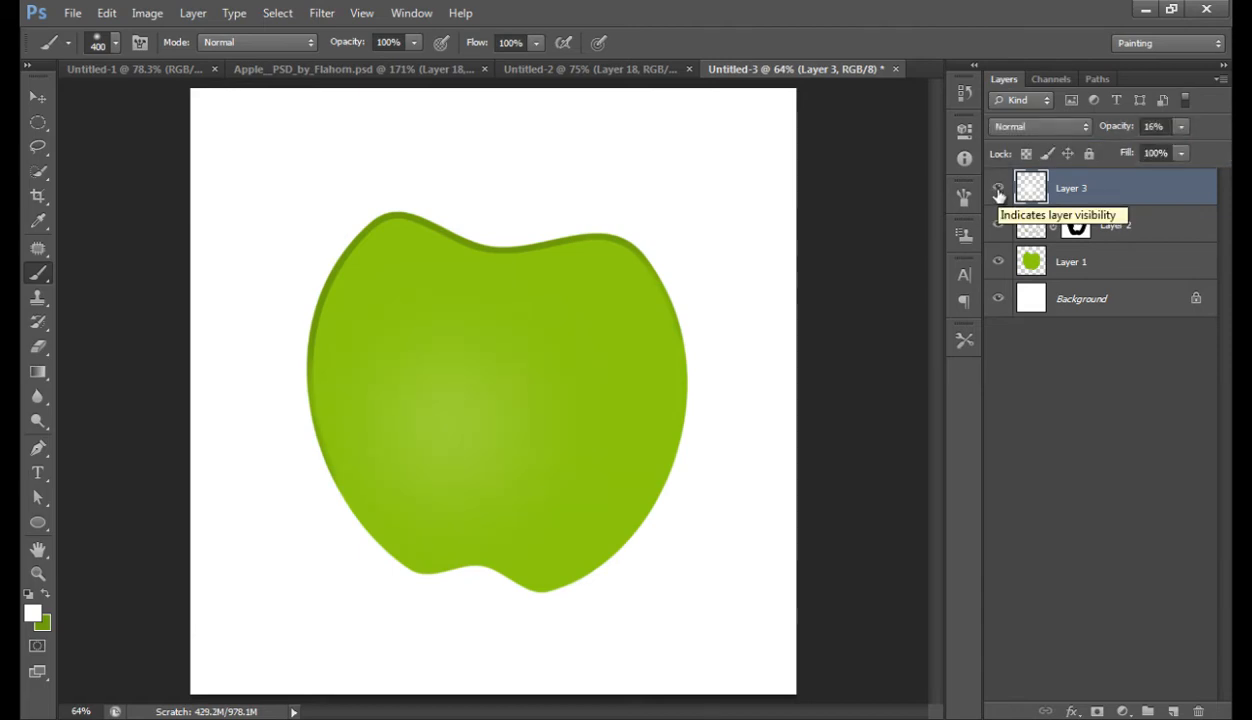
Step: Add a new layer above Layer 3 and make a wide elliptical selection across the apple's upper middle
{"action": "left_click", "coordinate": [1176, 710]}
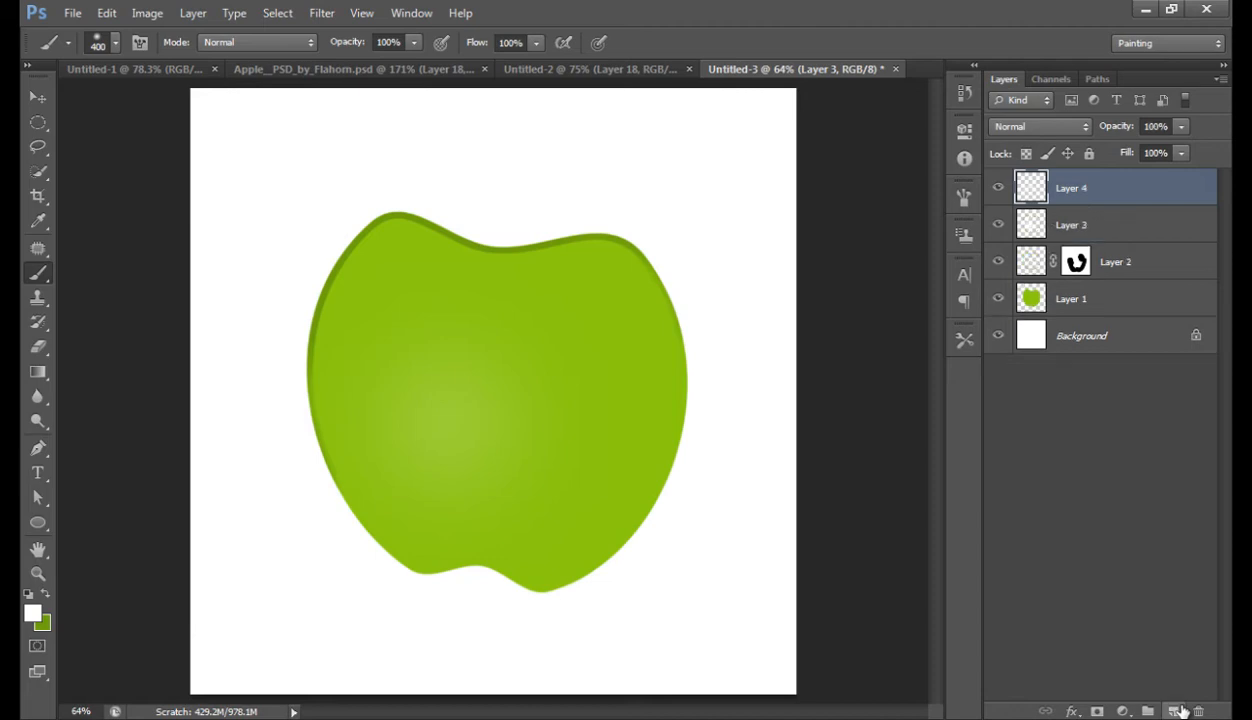
{"action": "left_click_drag", "start_coordinate": [38, 122], "coordinate": [142, 136]}
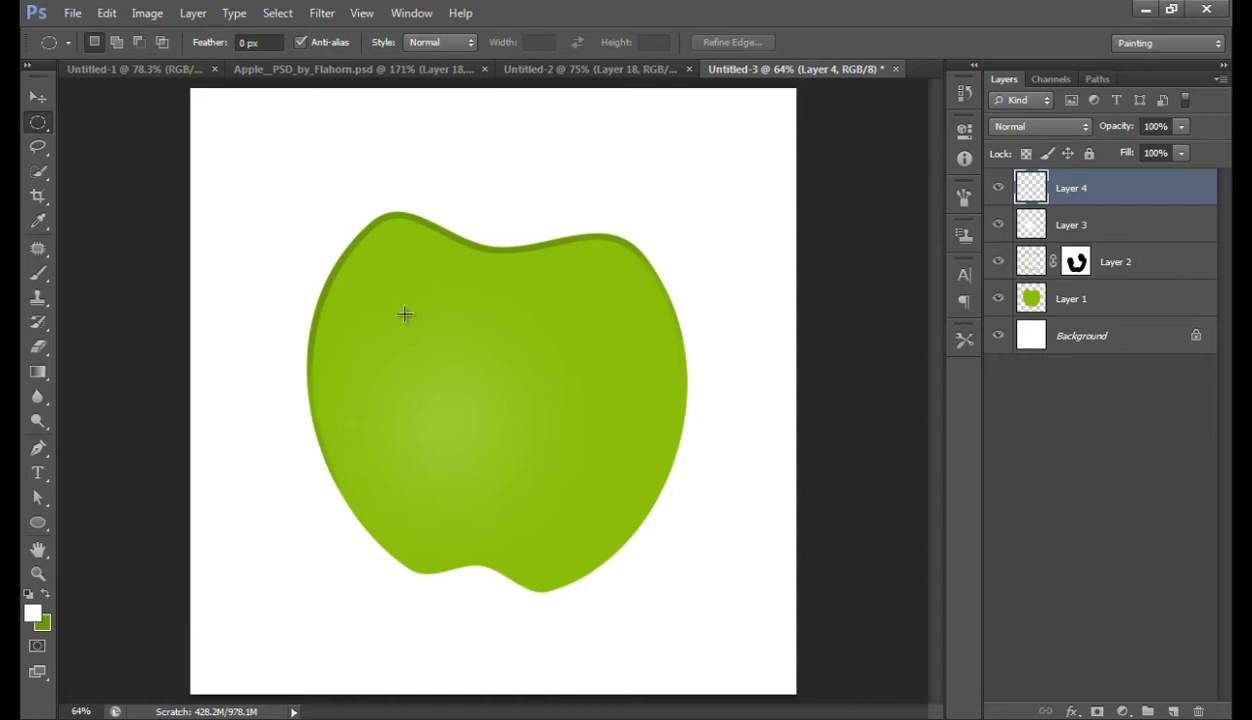
{"action": "left_click_drag", "start_coordinate": [404, 314], "coordinate": [590, 411]}
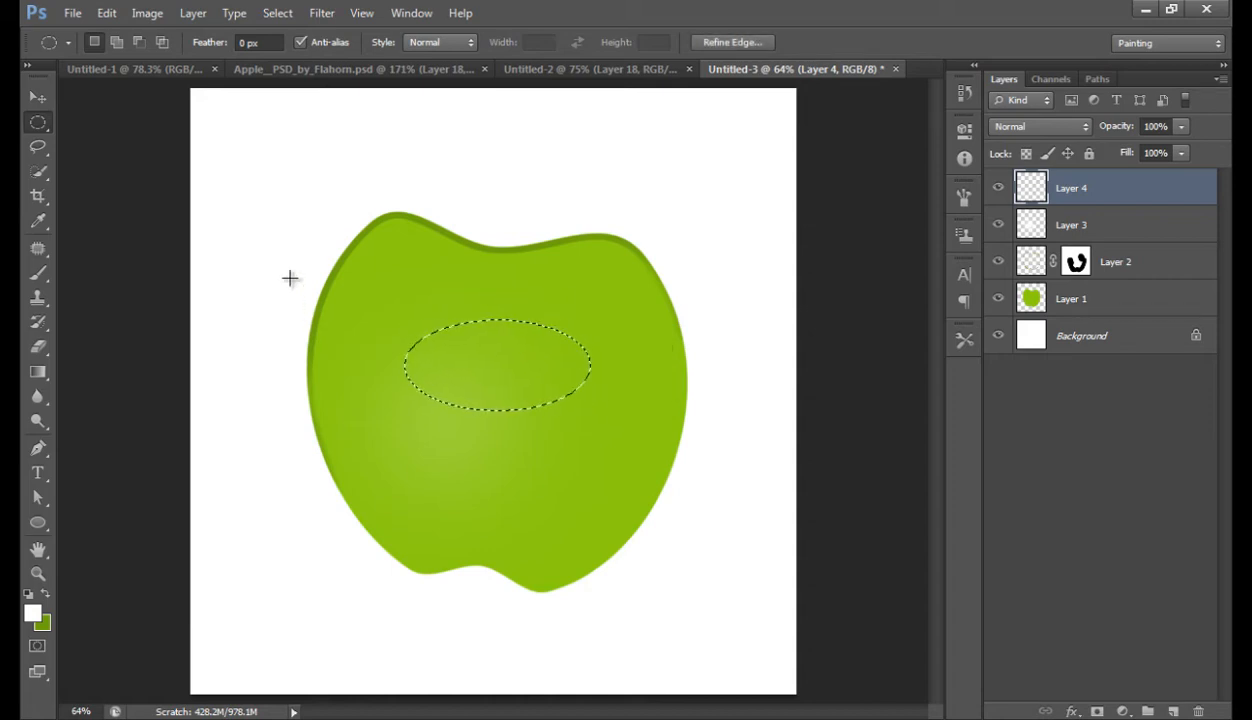
Step: Feather the elliptical selection by 30 pixels, fill it with white on Layer 4, and deselect
{"action": "left_click", "coordinate": [272, 14]}
{"action": "mouse_move", "coordinate": [253, 20]}
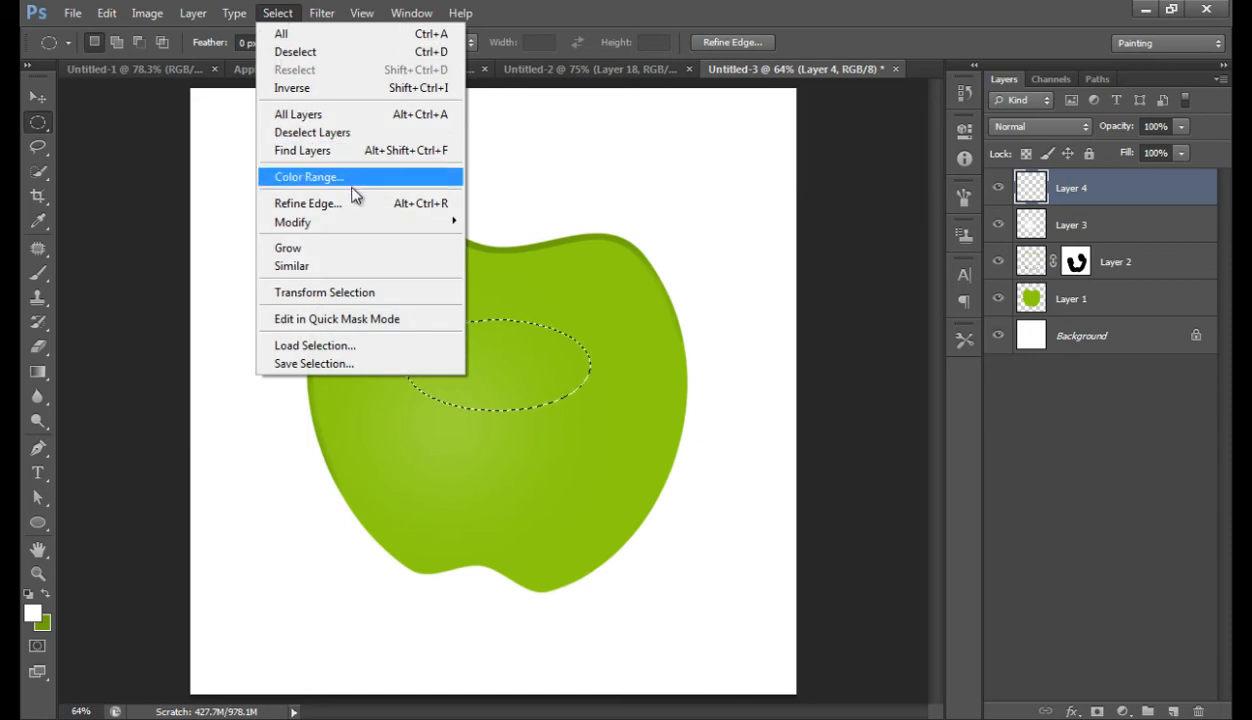
{"action": "mouse_move", "coordinate": [440, 222]}
{"action": "left_click", "coordinate": [557, 294]}
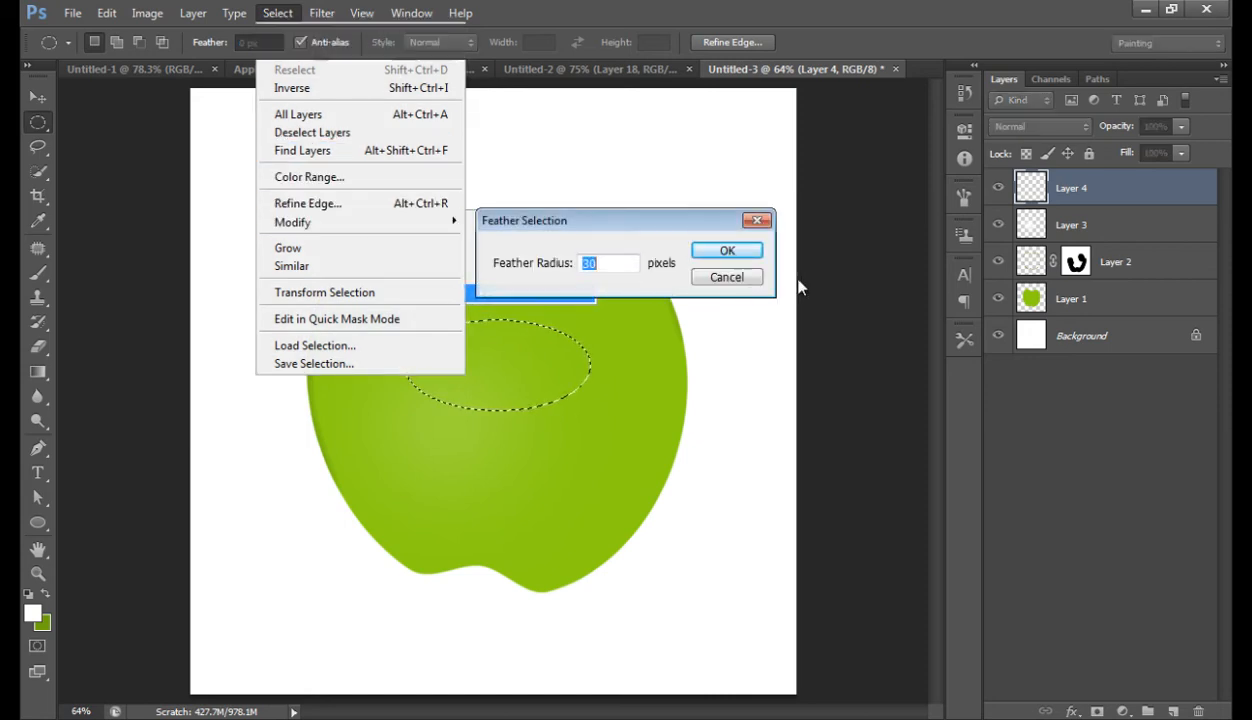
{"action": "left_click", "coordinate": [739, 256]}
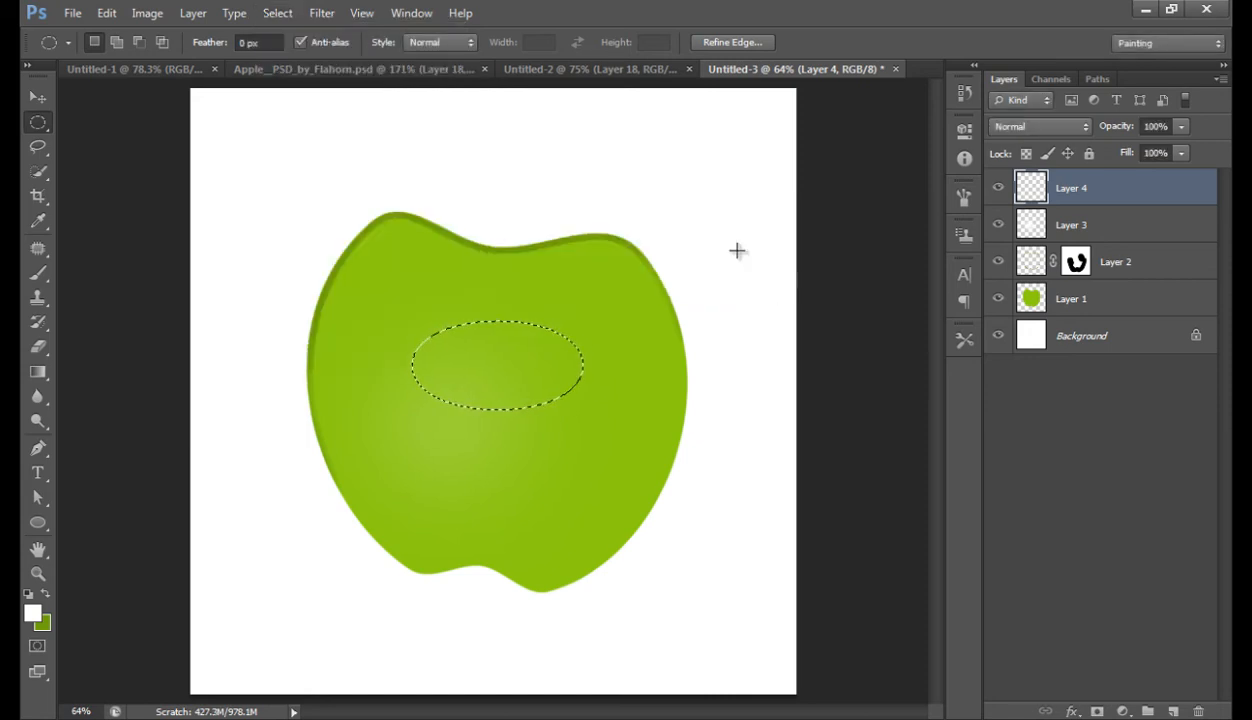
{"action": "key", "text": "alt+BackSpace"}
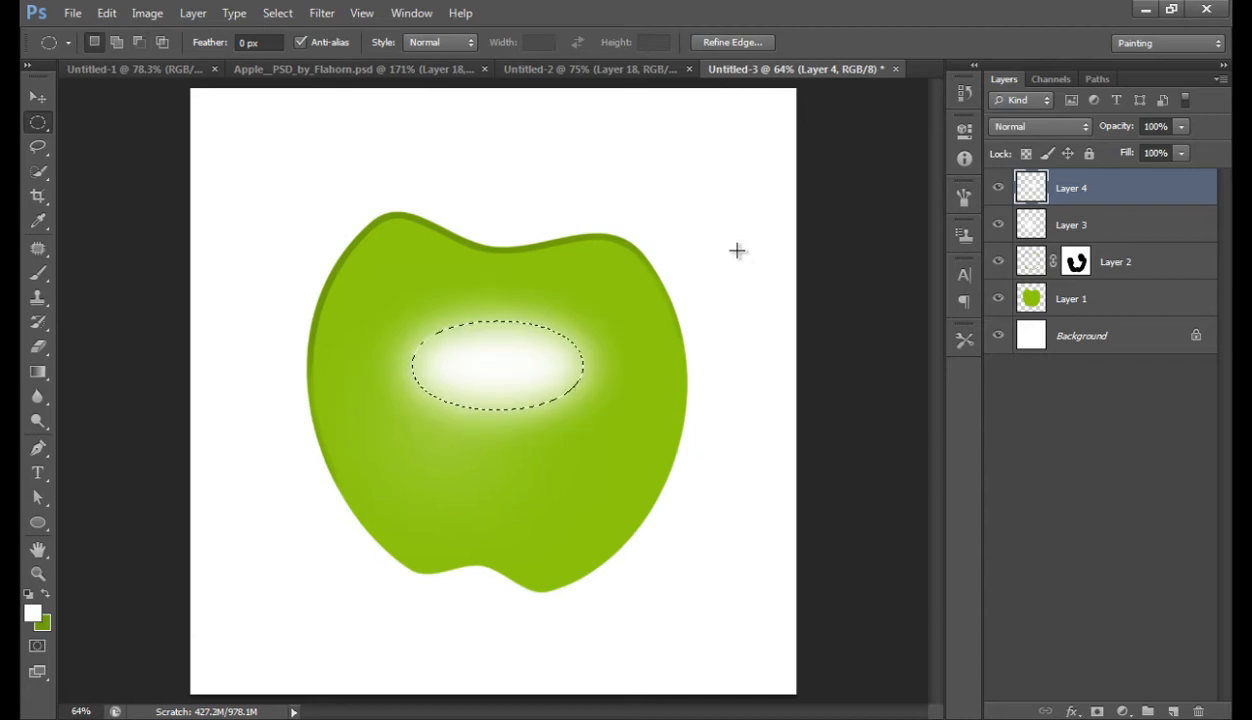
{"action": "key", "text": "ctrl+d"}
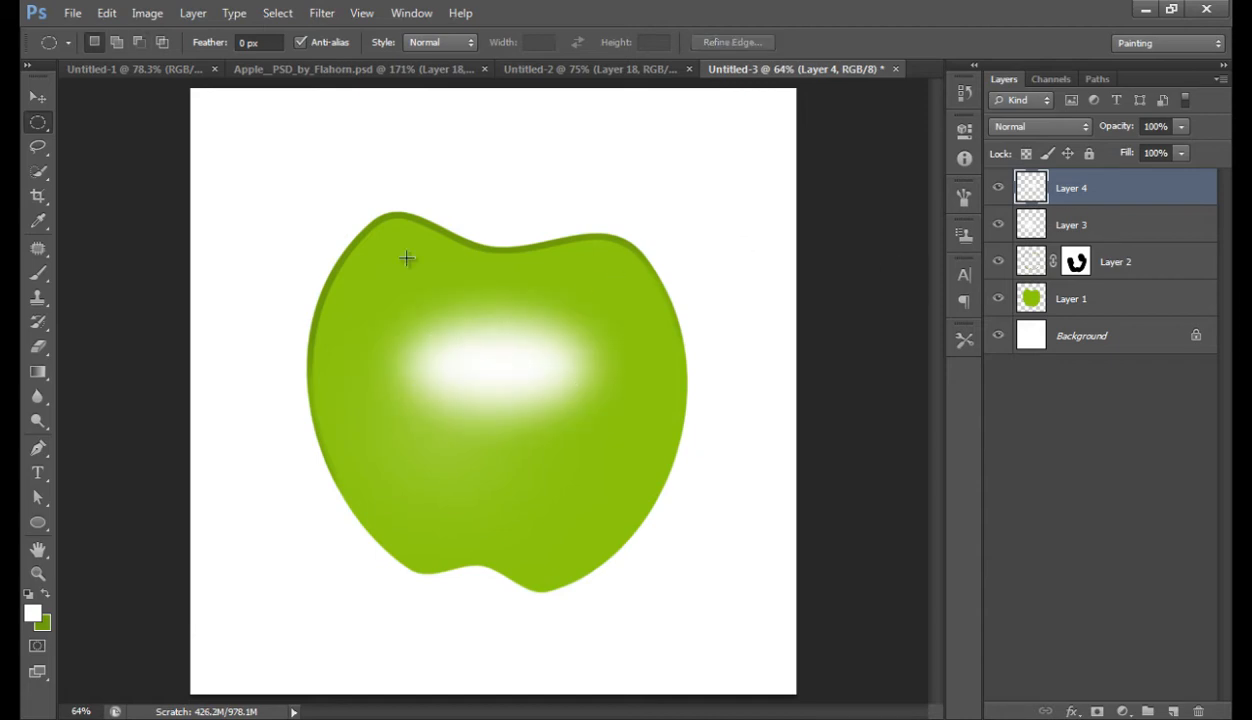
Step: Move the white highlight slightly up the apple and lower Layer 4's opacity to 60%
{"action": "key", "text": "v"}
{"action": "left_click_drag", "start_coordinate": [433, 383], "coordinate": [430, 348]}
{"action": "left_click_drag", "start_coordinate": [1112, 133], "coordinate": [1067, 141]}
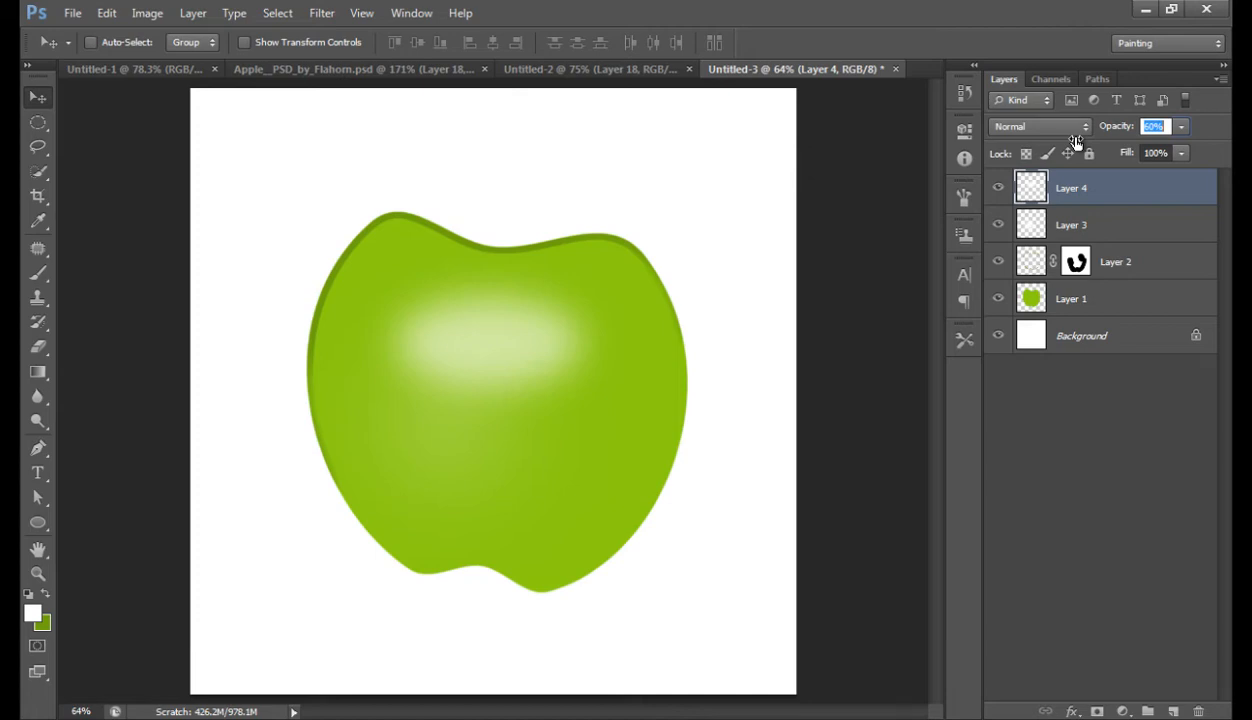
{"action": "left_click_drag", "start_coordinate": [1076, 143], "coordinate": [1077, 144]}
Step: Add a layer mask to Layer 4 and get a black brush ready for painting on it
{"action": "left_click", "coordinate": [1171, 709]}
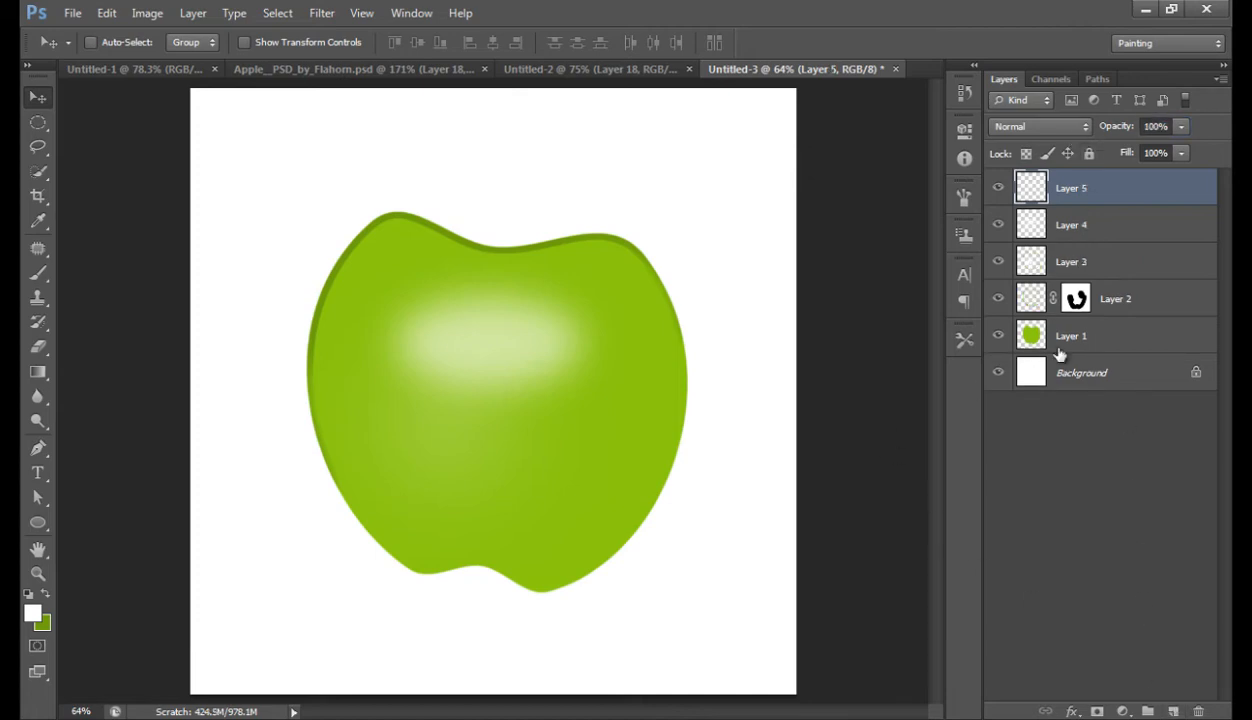
{"action": "key", "text": "ctrl+z"}
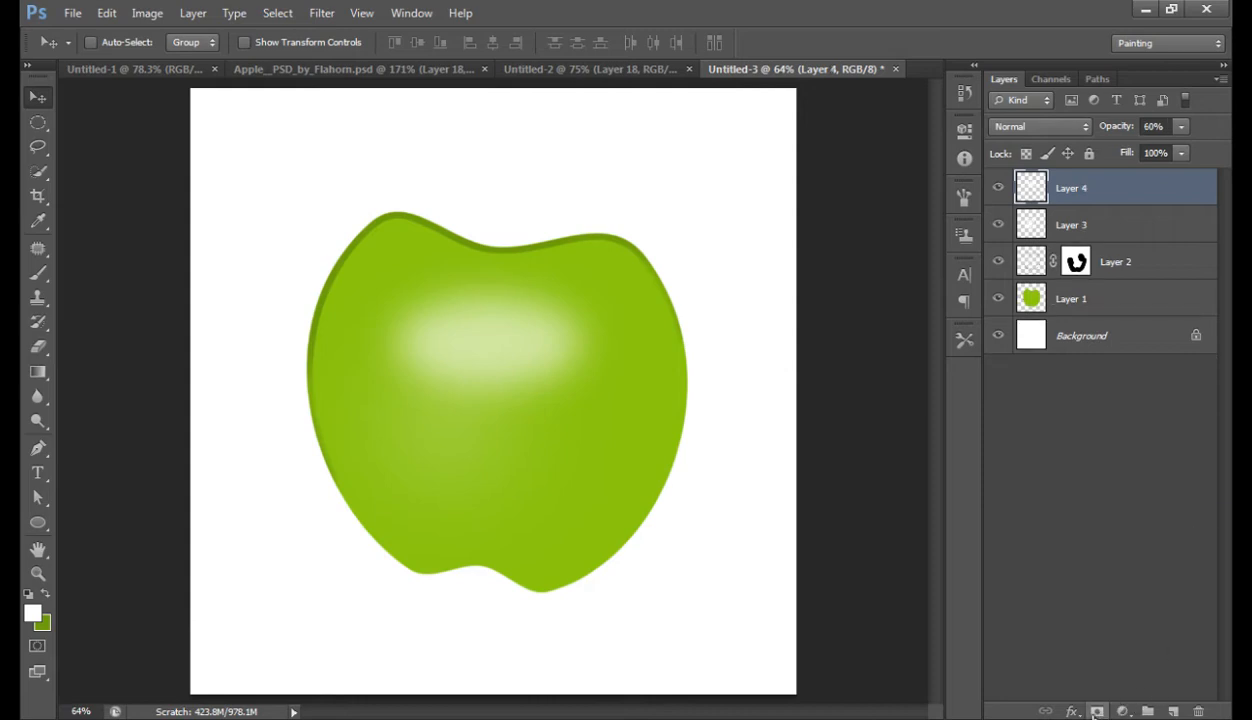
{"action": "left_click", "coordinate": [1097, 711]}
{"action": "key", "text": "b"}
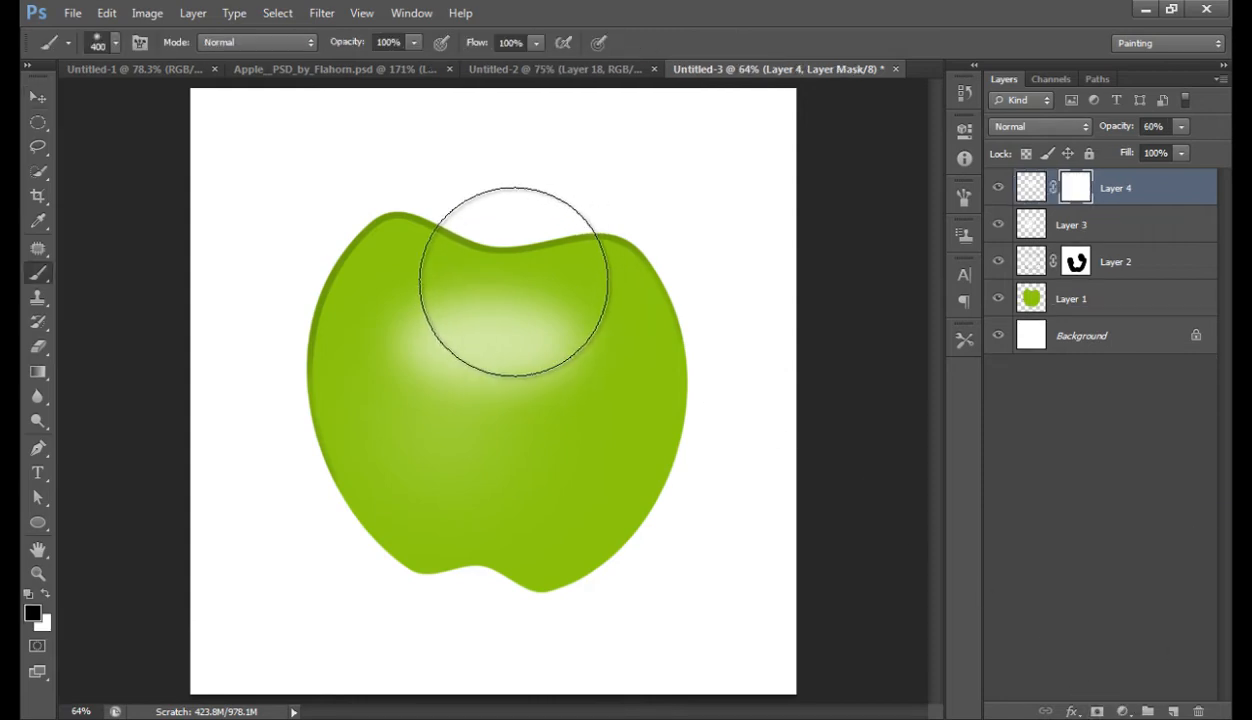
Step: Paint black on Layer 4's mask with a 200 px brush at 74% opacity to soften the highlight's upper middle into a curve
{"action": "mouse_move", "coordinate": [528, 274]}
{"action": "left_mouse_down"}
{"action": "mouse_move", "coordinate": [462, 283]}
{"action": "mouse_move", "coordinate": [402, 225]}
{"action": "mouse_move", "coordinate": [514, 244]}
{"action": "mouse_move", "coordinate": [538, 263]}
{"action": "left_mouse_up"}
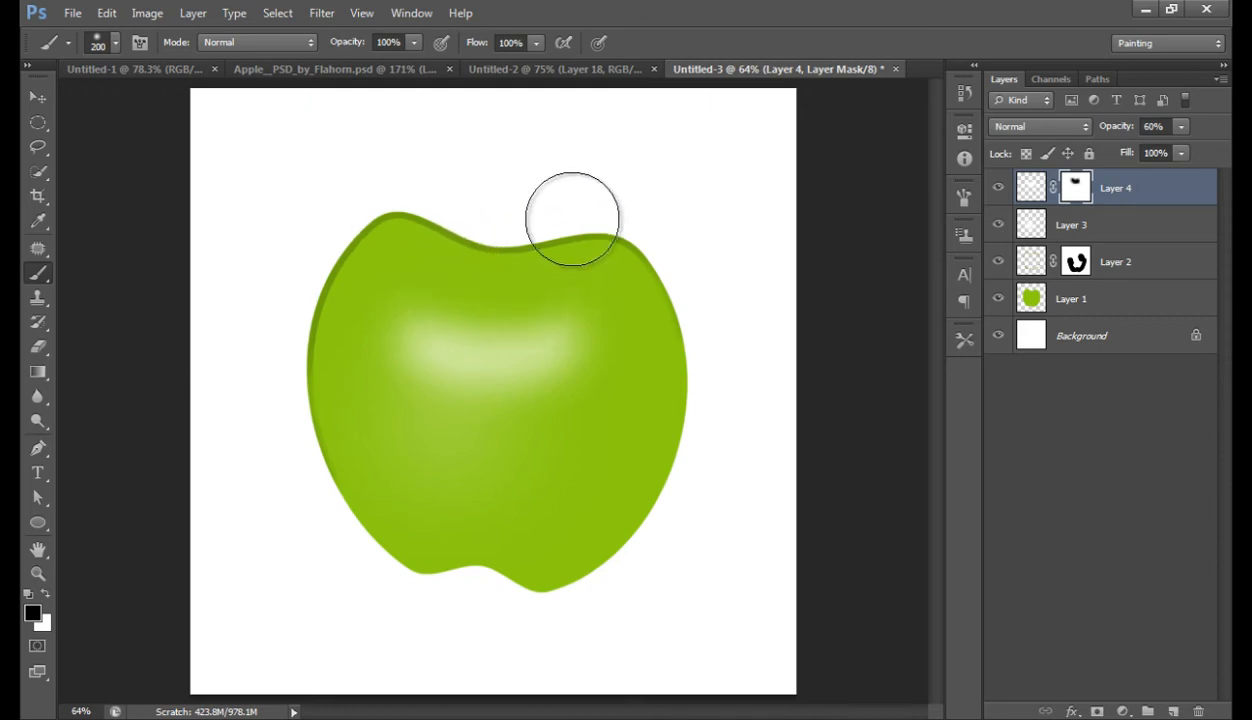
{"action": "key", "text": "ctrl+z"}
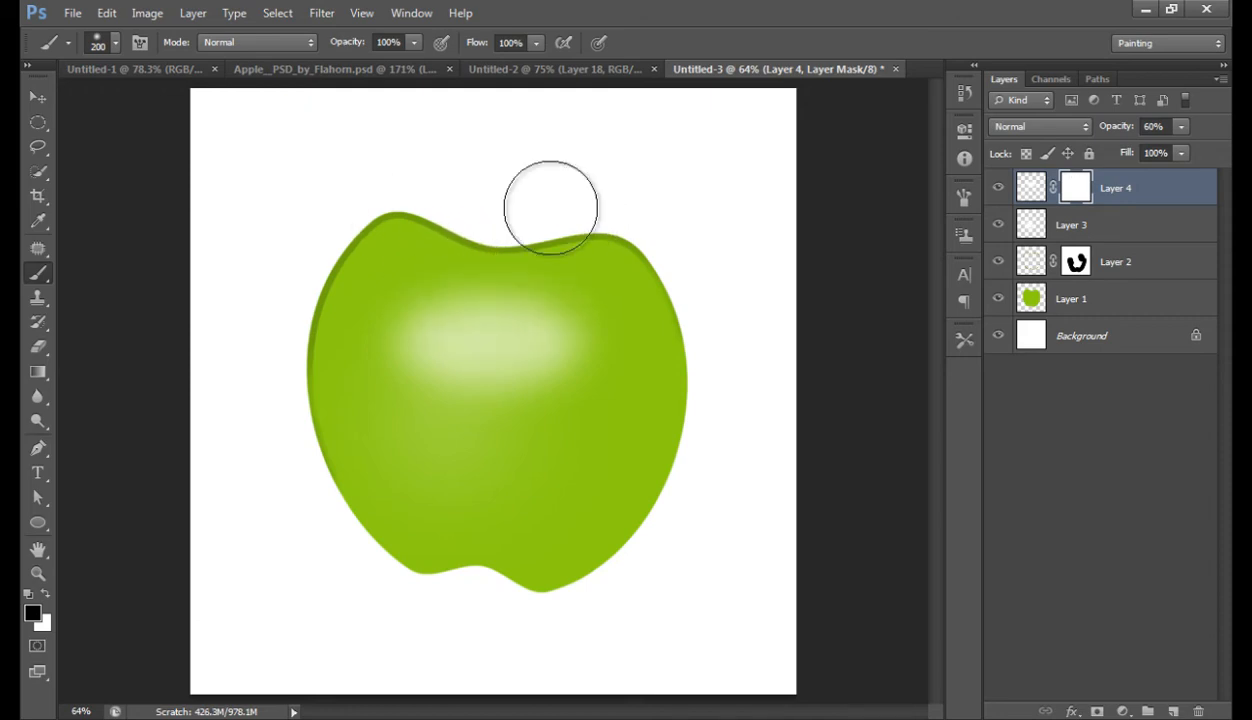
{"action": "left_click_drag", "start_coordinate": [358, 48], "coordinate": [352, 97]}
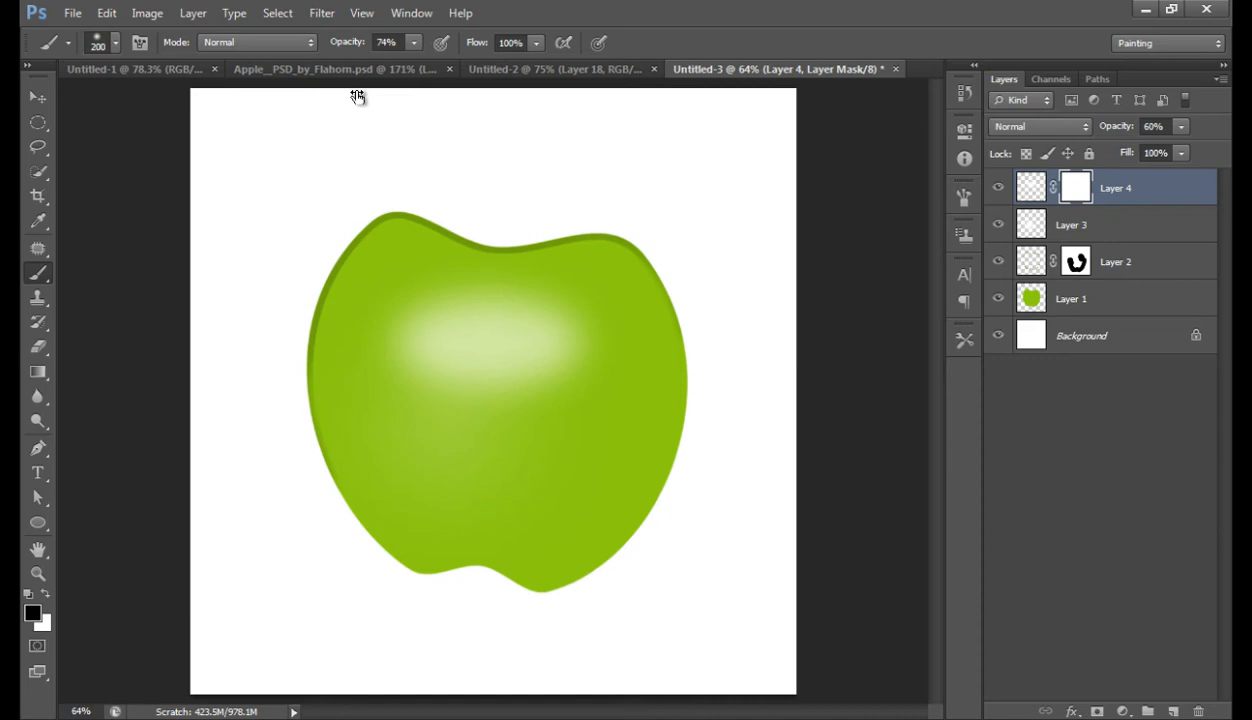
{"action": "left_click", "coordinate": [466, 279]}
{"action": "mouse_move", "coordinate": [472, 282]}
{"action": "left_mouse_down"}
{"action": "mouse_move", "coordinate": [527, 281]}
{"action": "mouse_move", "coordinate": [442, 280]}
{"action": "left_mouse_up"}
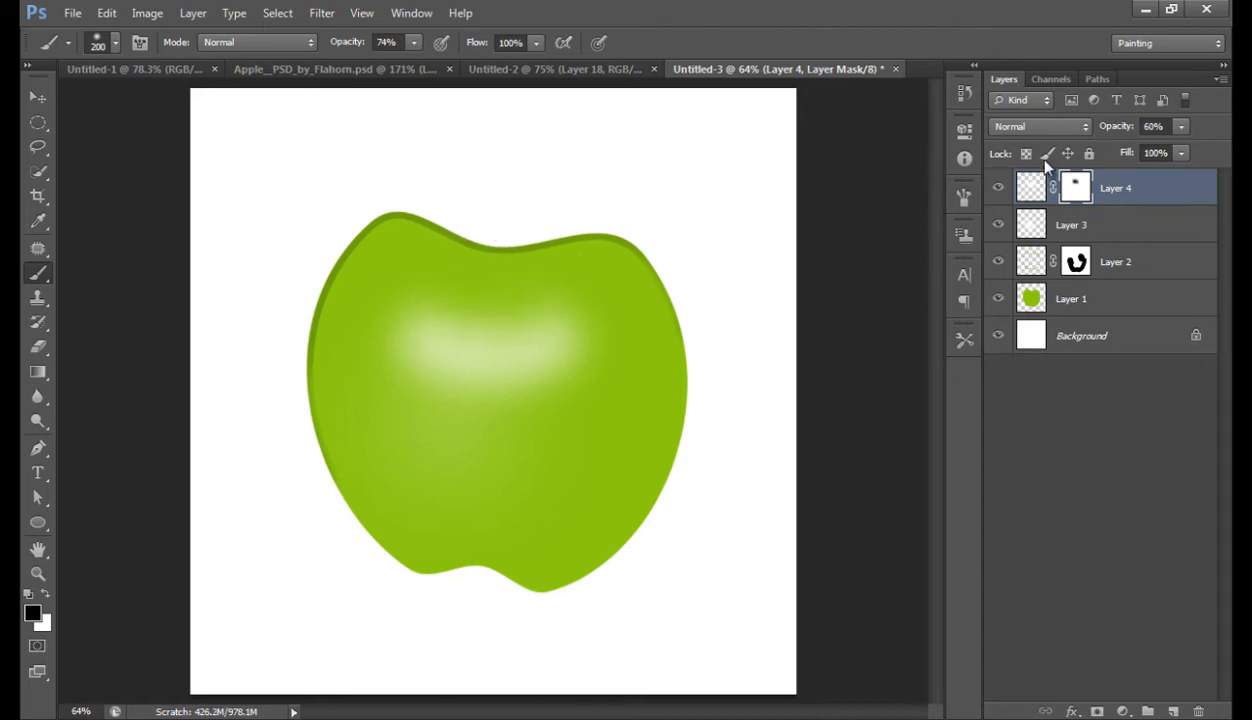
Step: Lower Layer 4's opacity slightly and compare the canvas with the apple's layers hidden and shown
{"action": "left_click_drag", "start_coordinate": [1107, 136], "coordinate": [1090, 130]}
{"action": "left_click", "coordinate": [996, 299]}
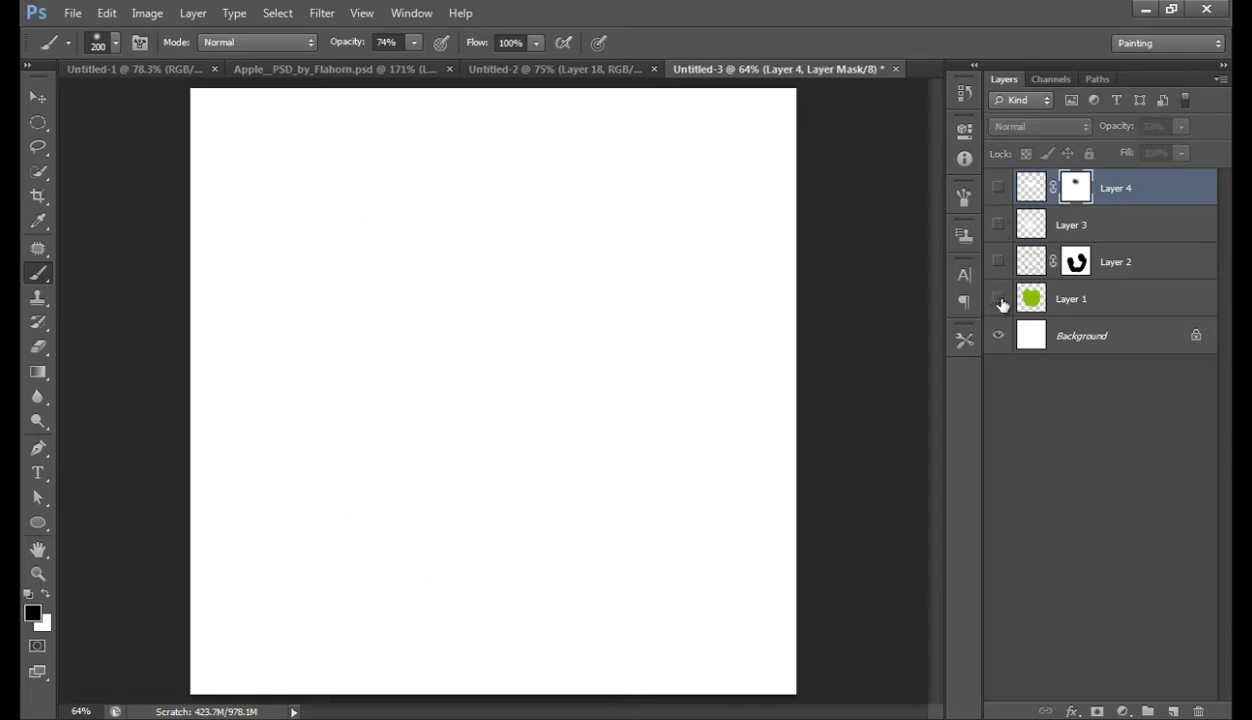
{"action": "left_click", "coordinate": [996, 190]}
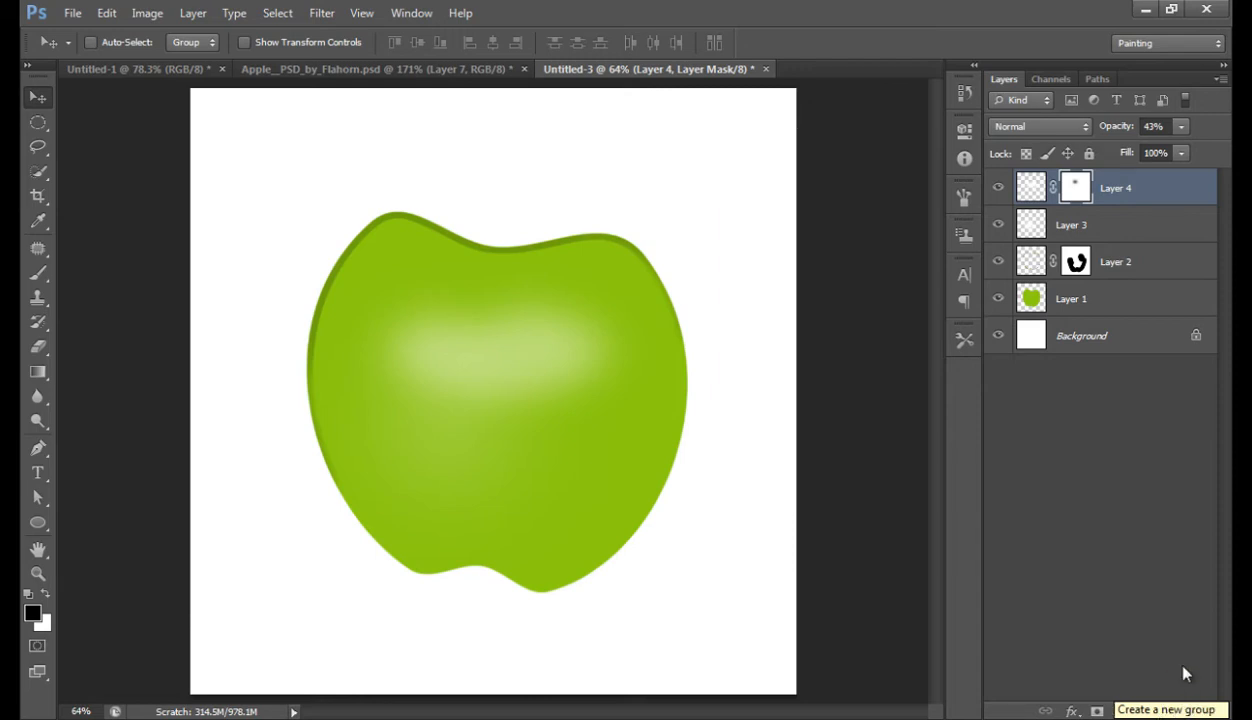
Step: Add a new layer above Layer 4 and make a smaller elliptical selection over the upper part of the highlight
{"action": "left_click", "coordinate": [1170, 707]}
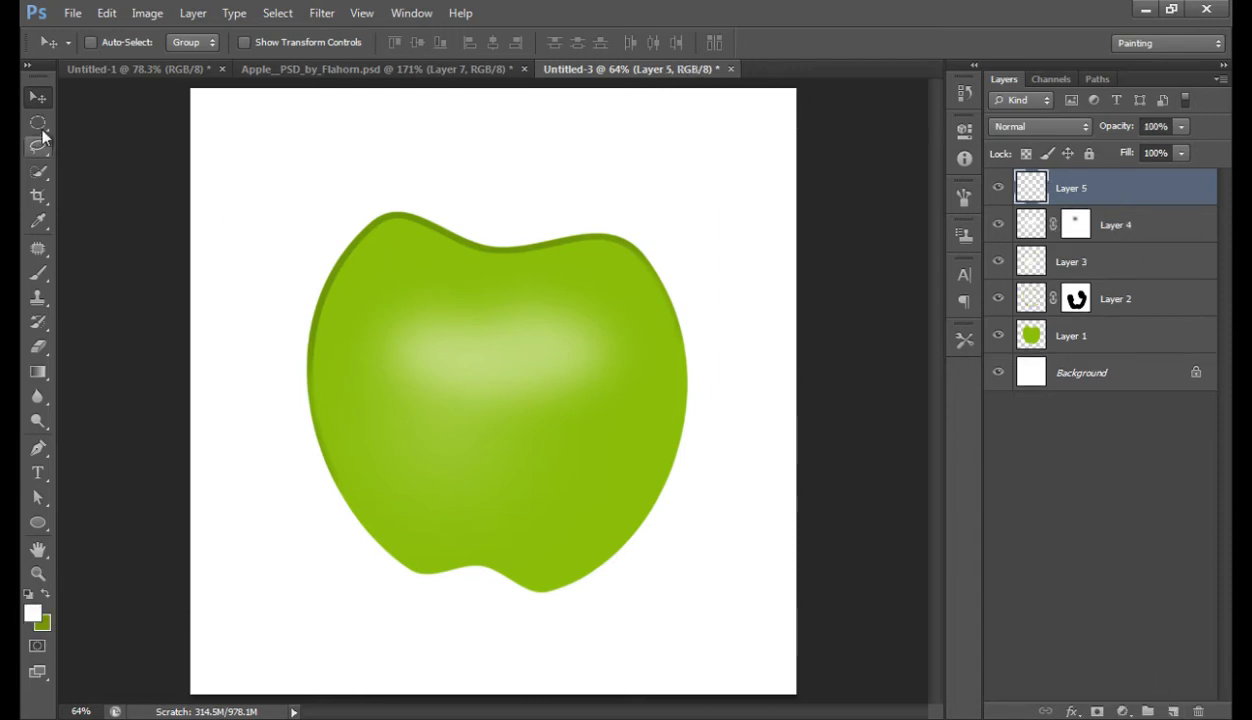
{"action": "left_click_drag", "start_coordinate": [38, 122], "coordinate": [88, 132]}
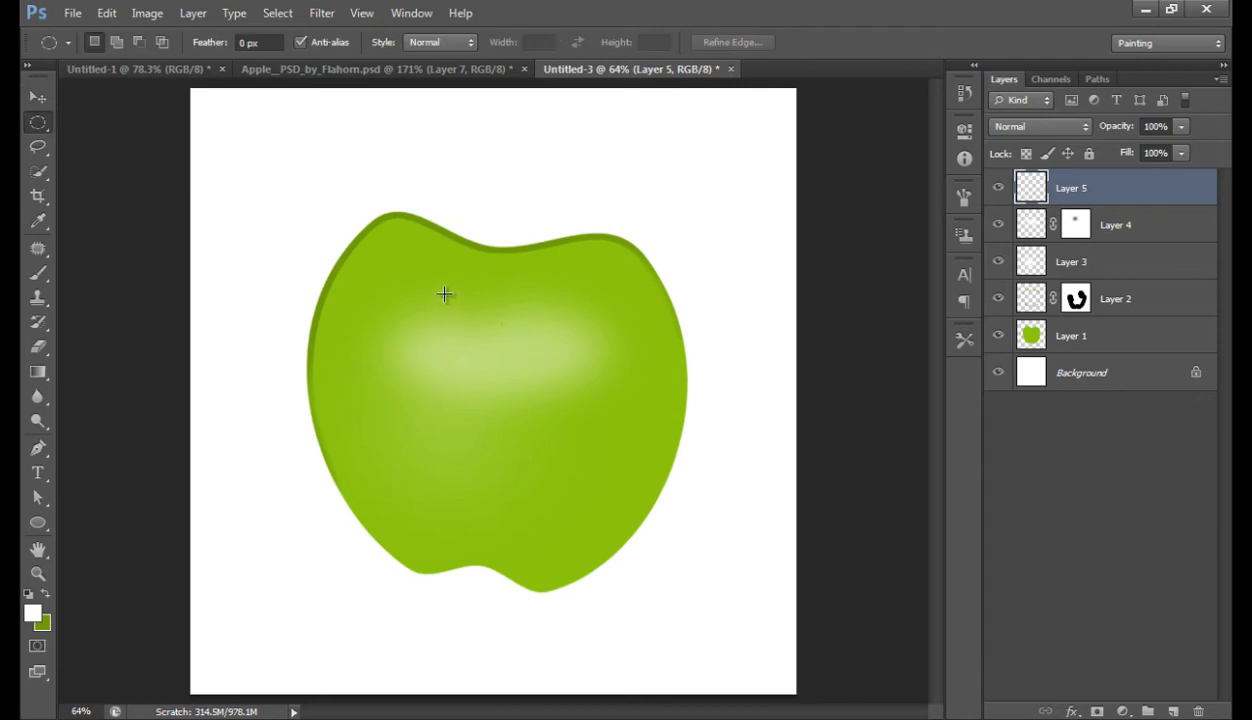
{"action": "left_click_drag", "start_coordinate": [444, 291], "coordinate": [567, 348]}
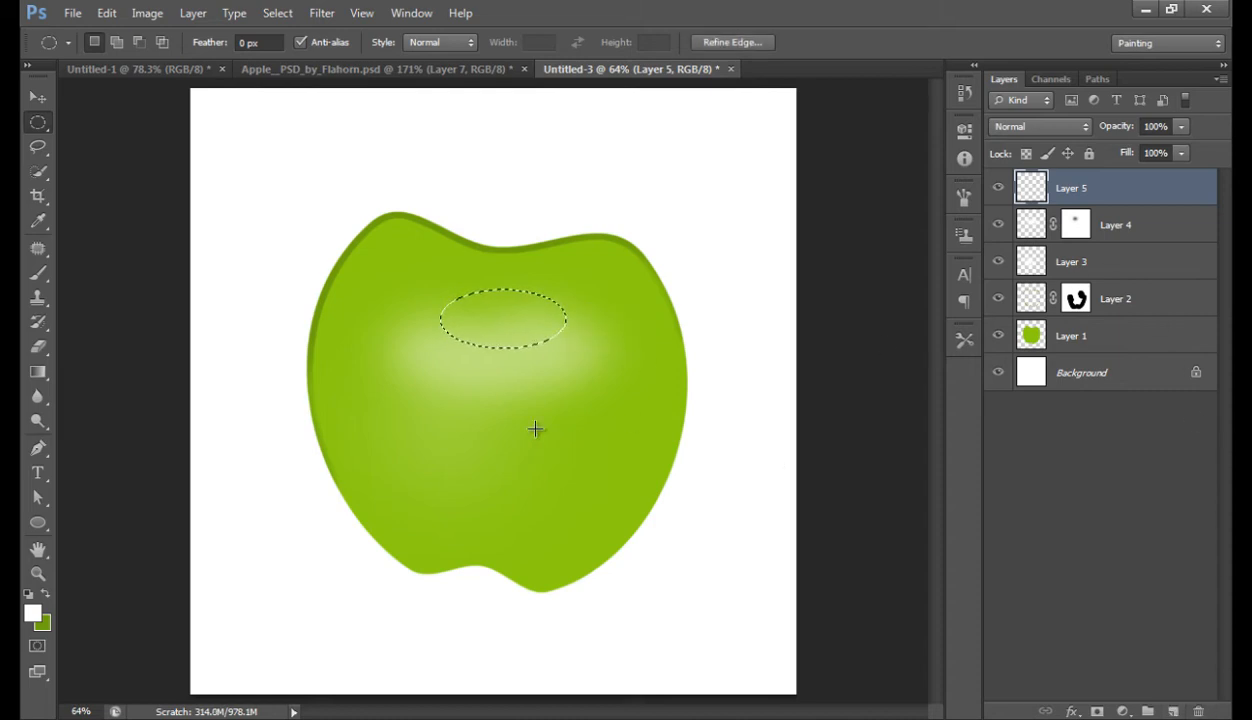
Step: Paint soft white along the lower edge inside the elliptical selection on Layer 5 with the brush at 74% opacity
{"action": "key", "text": "b"}
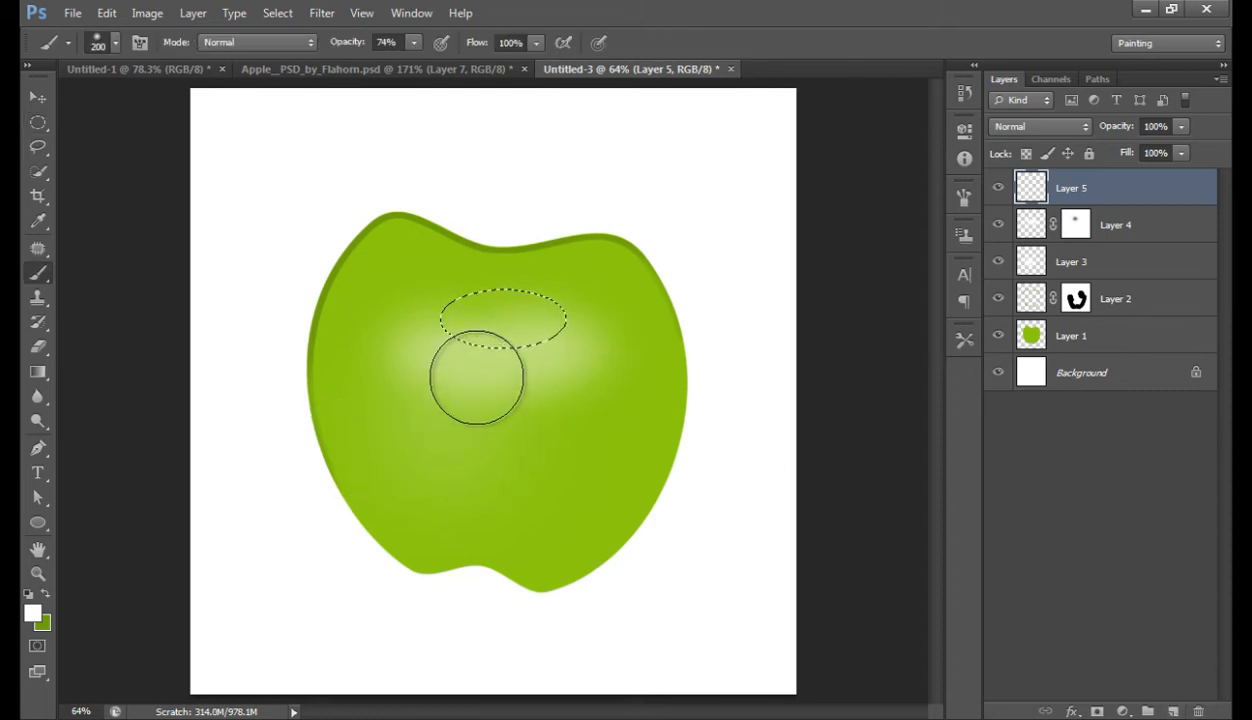
{"action": "mouse_move", "coordinate": [501, 384]}
{"action": "left_mouse_down"}
{"action": "mouse_move", "coordinate": [531, 377]}
{"action": "mouse_move", "coordinate": [509, 391]}
{"action": "mouse_move", "coordinate": [477, 384]}
{"action": "left_mouse_up"}
{"action": "key", "text": "bracketleft"}
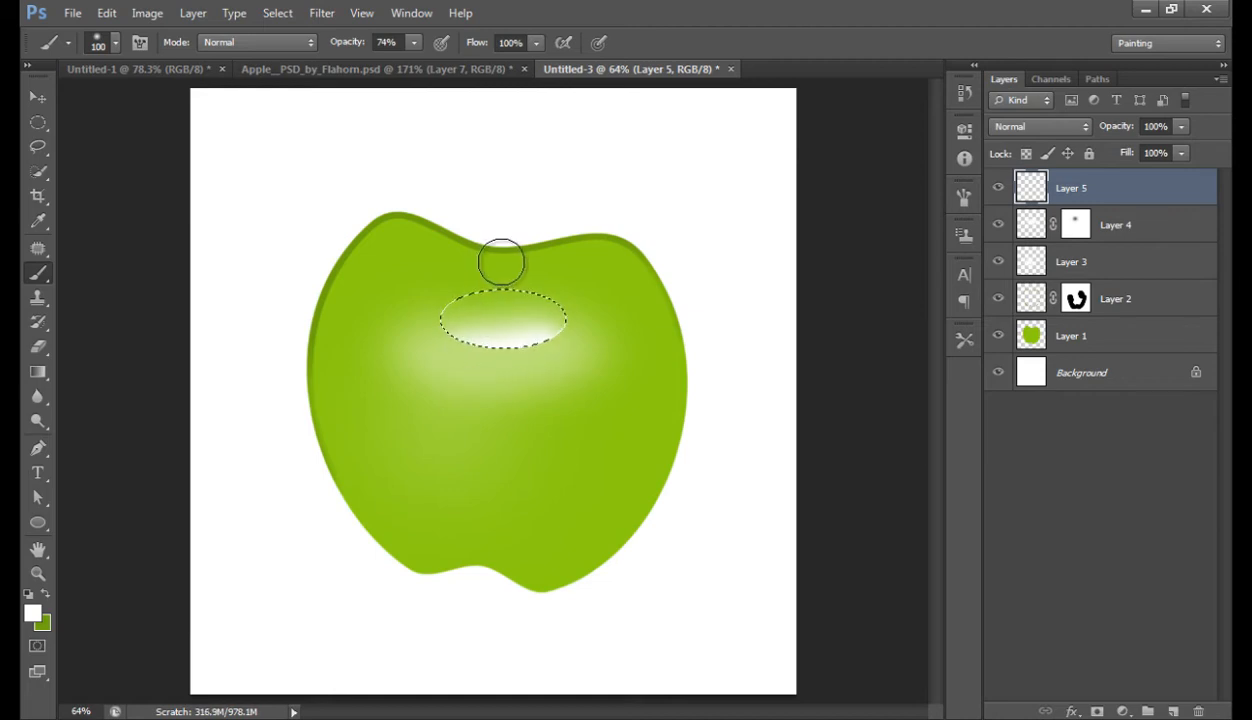
Step: Paint soft white along the selection's upper edge with a 175 px brush at 74% opacity and deselect the ellipse
{"action": "key", "text": "bracketright"}
{"action": "key", "text": "bracketright"}
{"action": "key", "text": "bracketright"}
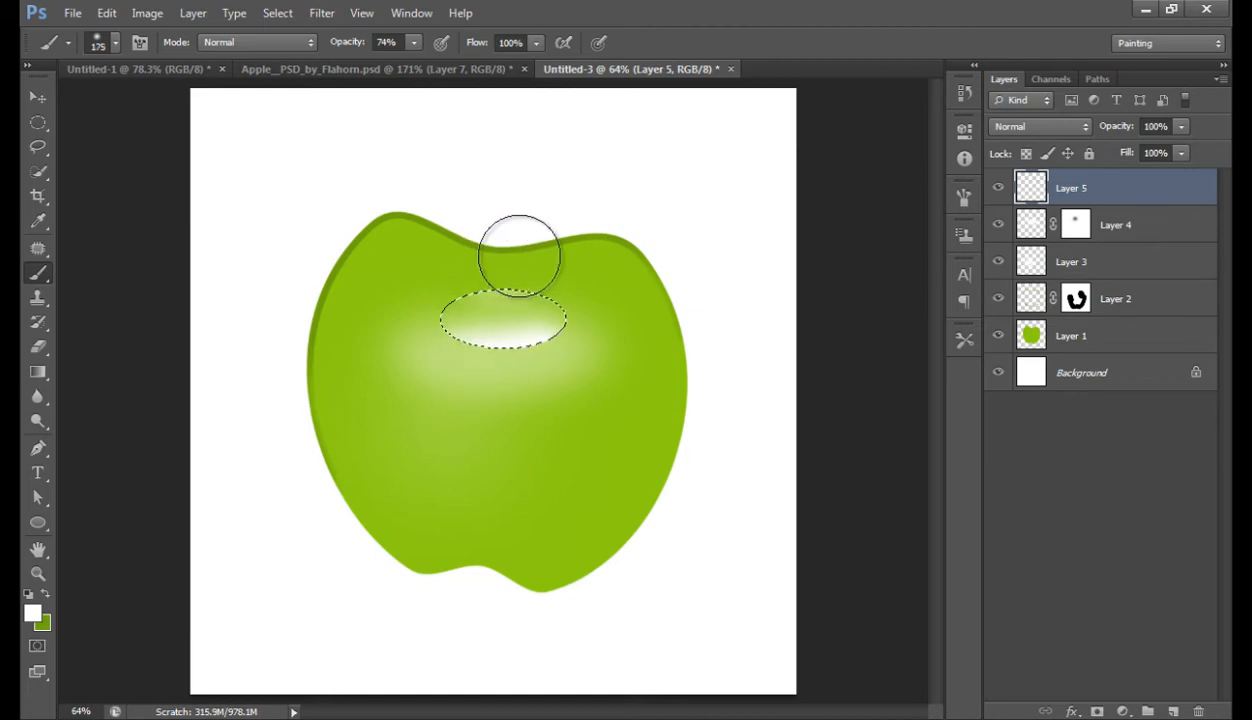
{"action": "mouse_move", "coordinate": [519, 256]}
{"action": "left_mouse_down"}
{"action": "mouse_move", "coordinate": [481, 251]}
{"action": "mouse_move", "coordinate": [640, 239]}
{"action": "left_mouse_up"}
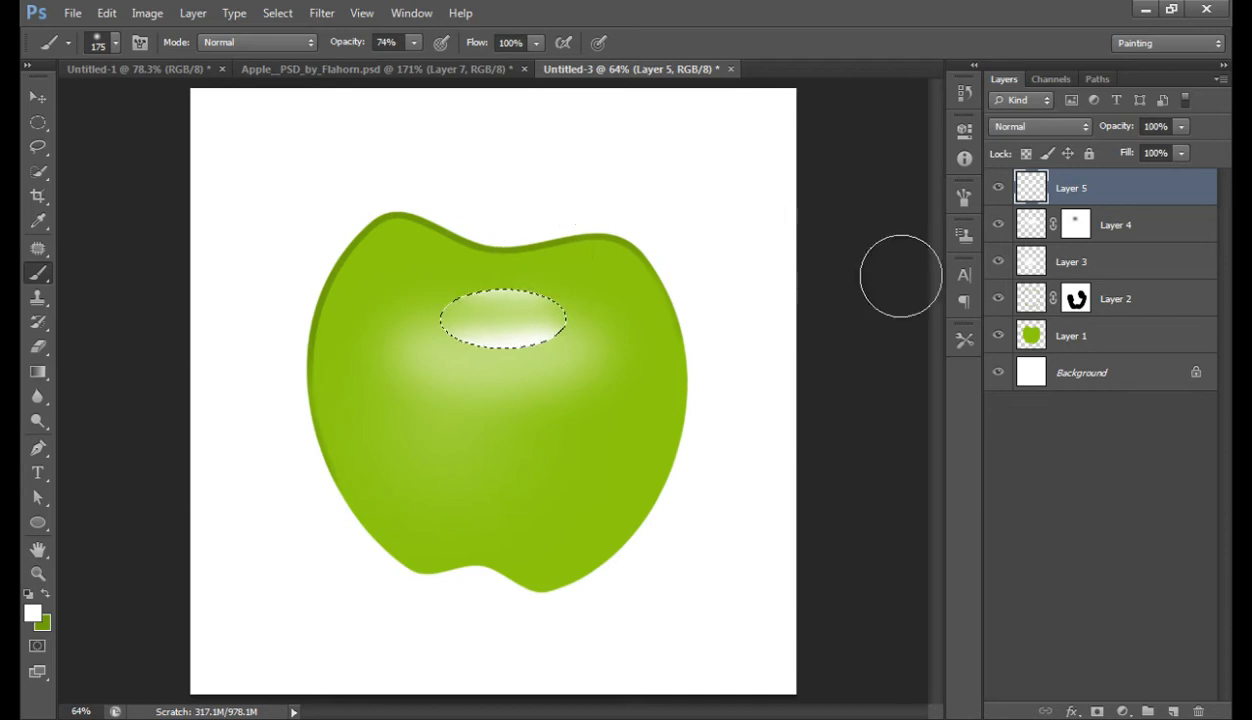
{"action": "key", "text": "ctrl+d"}
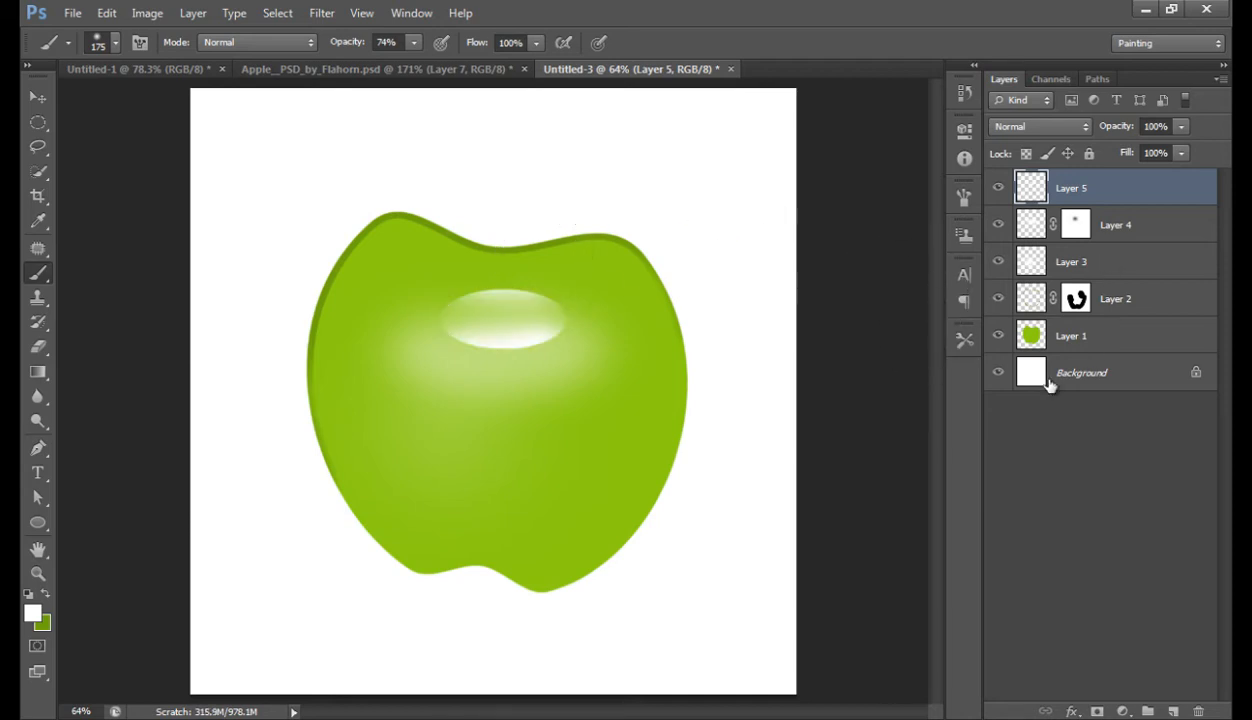
Step: Soften the edges of Layer 5's elliptical highlight with the Blur tool at 100 px and 100% strength
{"action": "left_click", "coordinate": [41, 452]}
{"action": "left_click", "coordinate": [41, 421]}
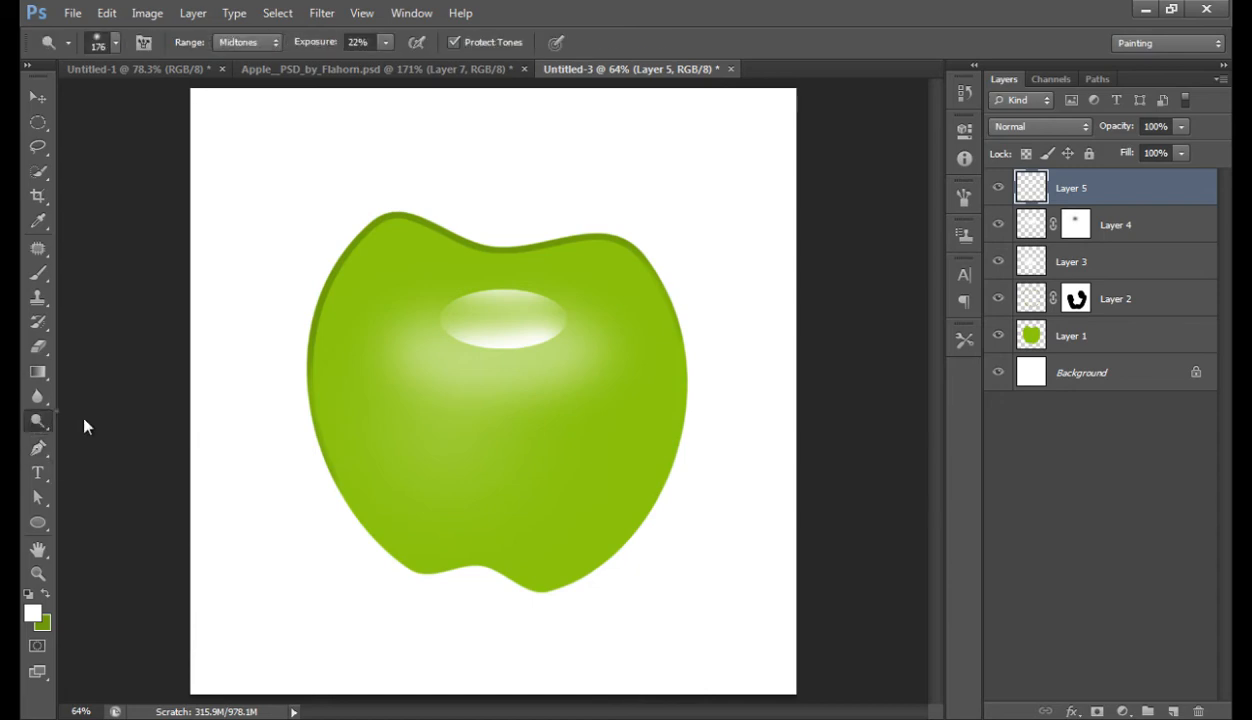
{"action": "left_click", "coordinate": [112, 420]}
{"action": "left_click", "coordinate": [36, 422]}
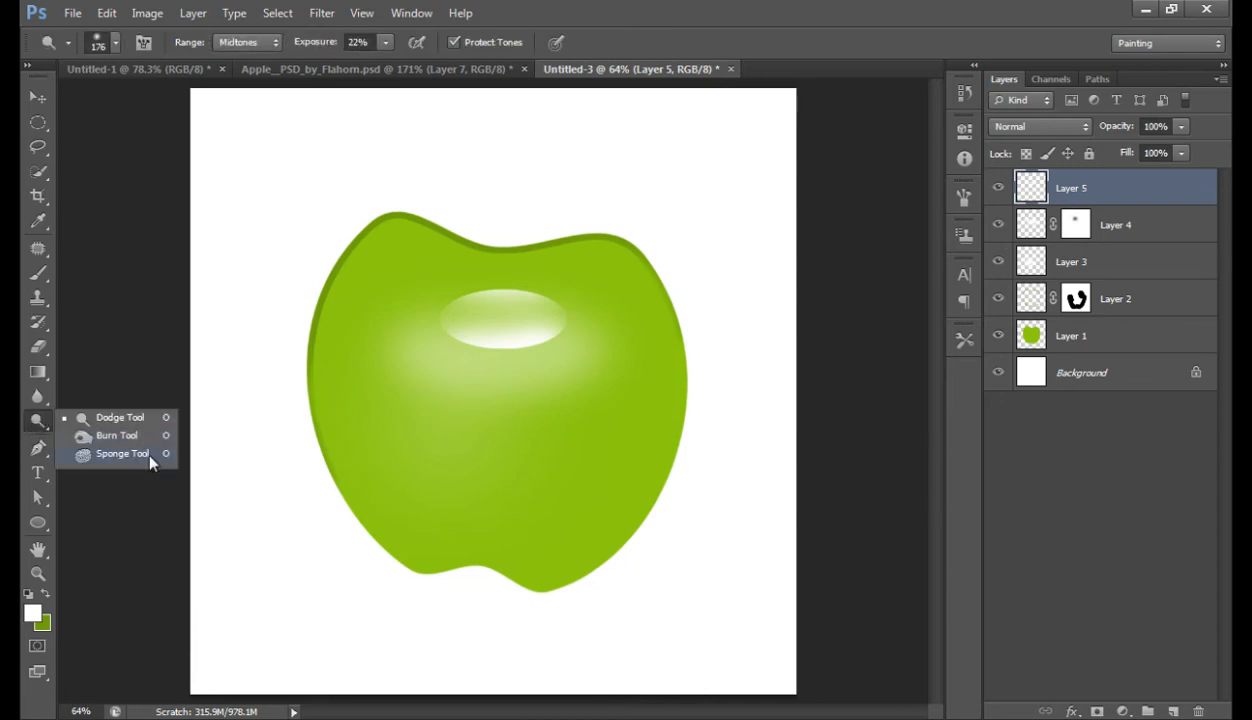
{"action": "left_click", "coordinate": [38, 396]}
{"action": "left_click", "coordinate": [101, 396]}
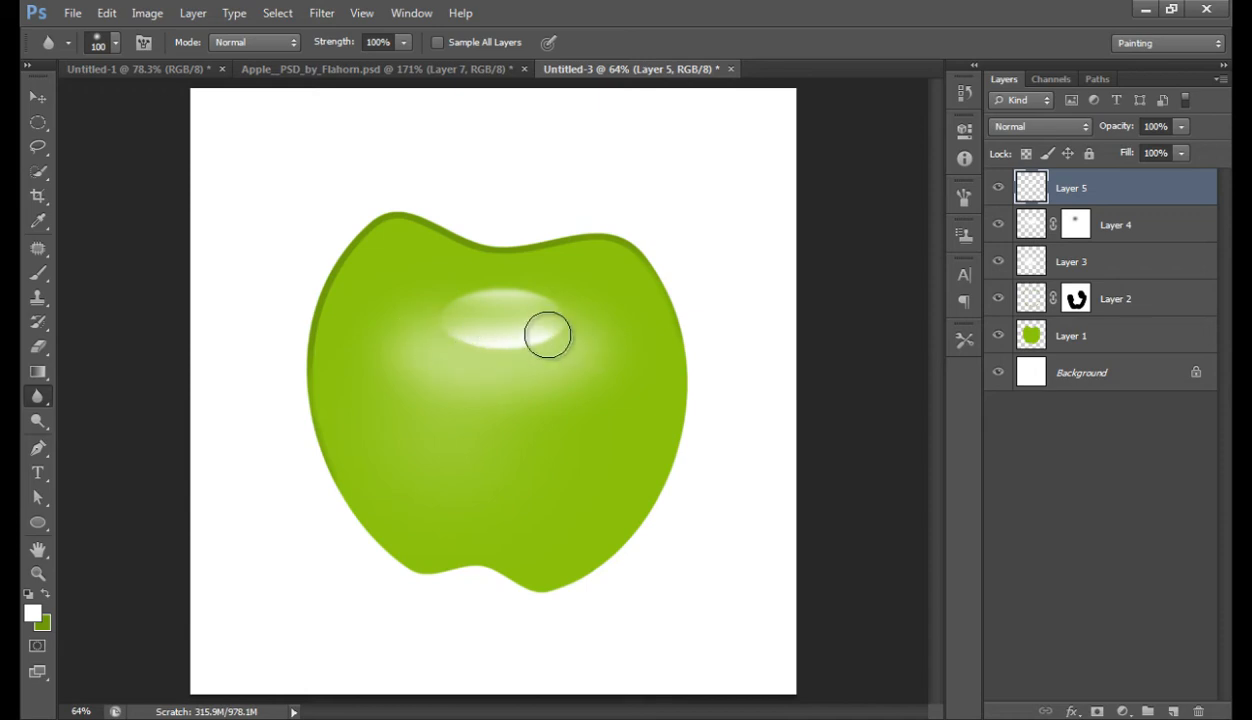
Step: Lower Layer 5's opacity to 76% and scale its highlight up to about 110% around its centre
{"action": "left_click_drag", "start_coordinate": [1103, 131], "coordinate": [1080, 137]}
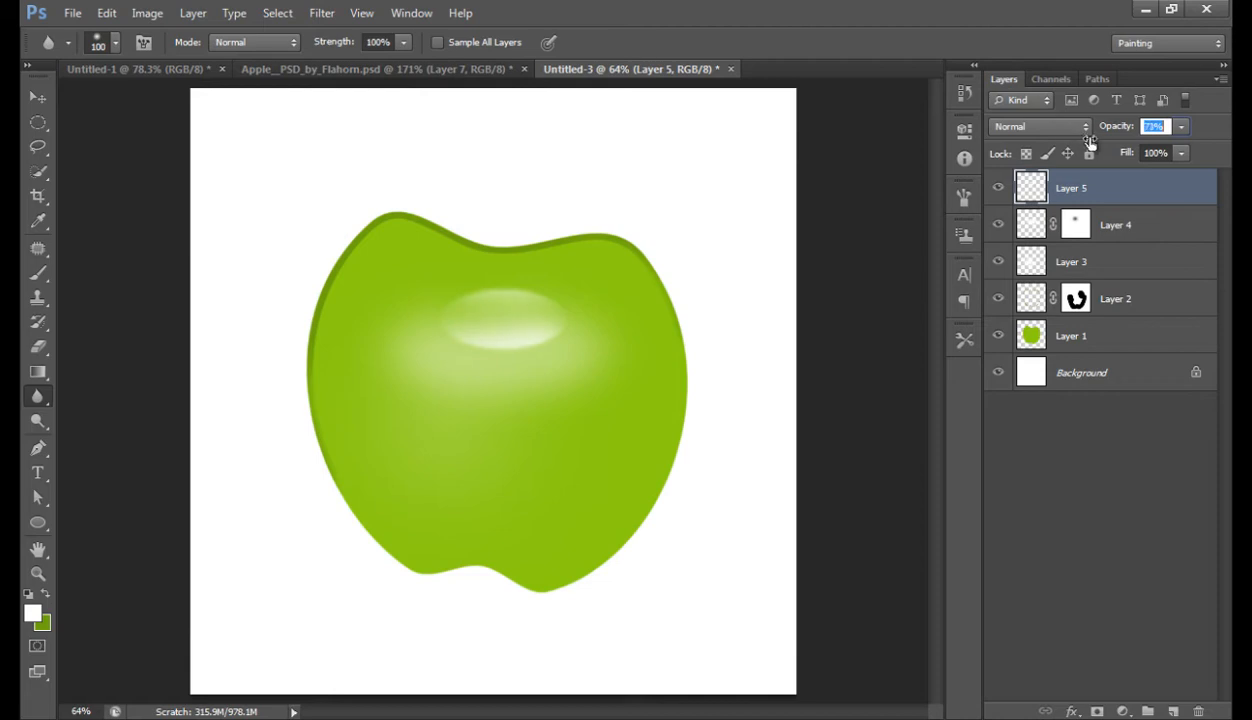
{"action": "key", "text": "ctrl+t"}
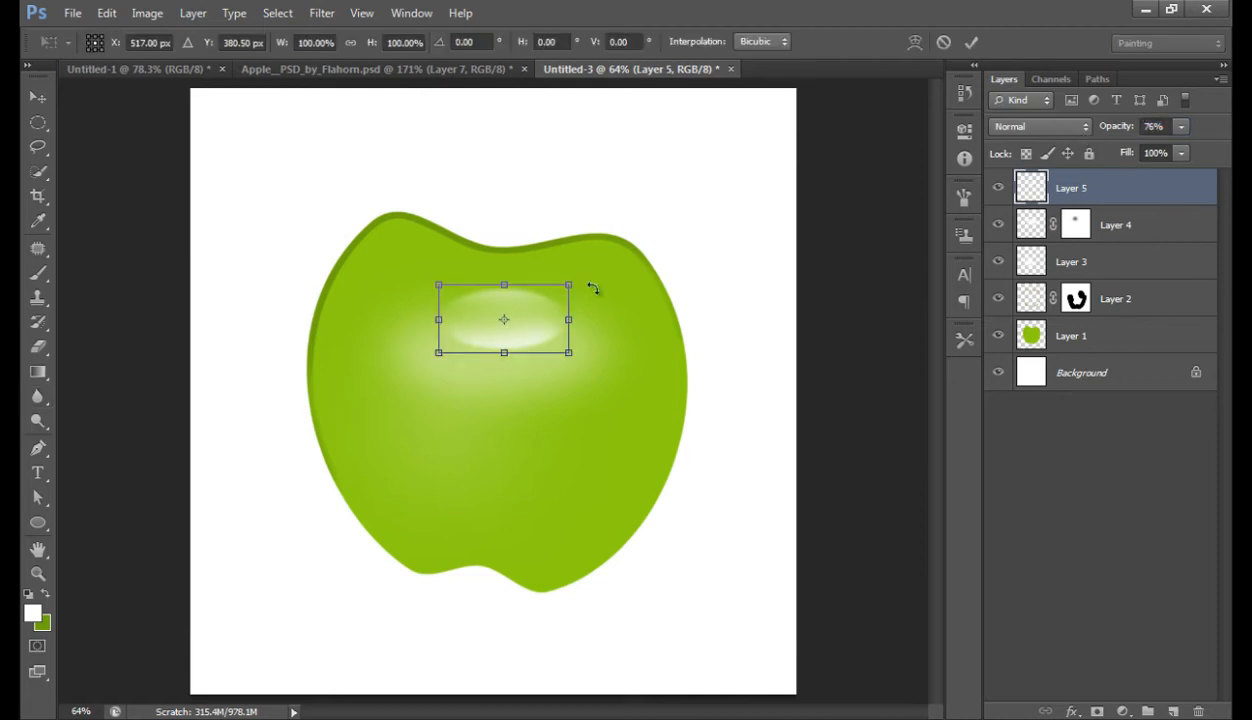
{"action": "left_click_drag", "start_coordinate": [578, 277], "coordinate": [577, 280]}
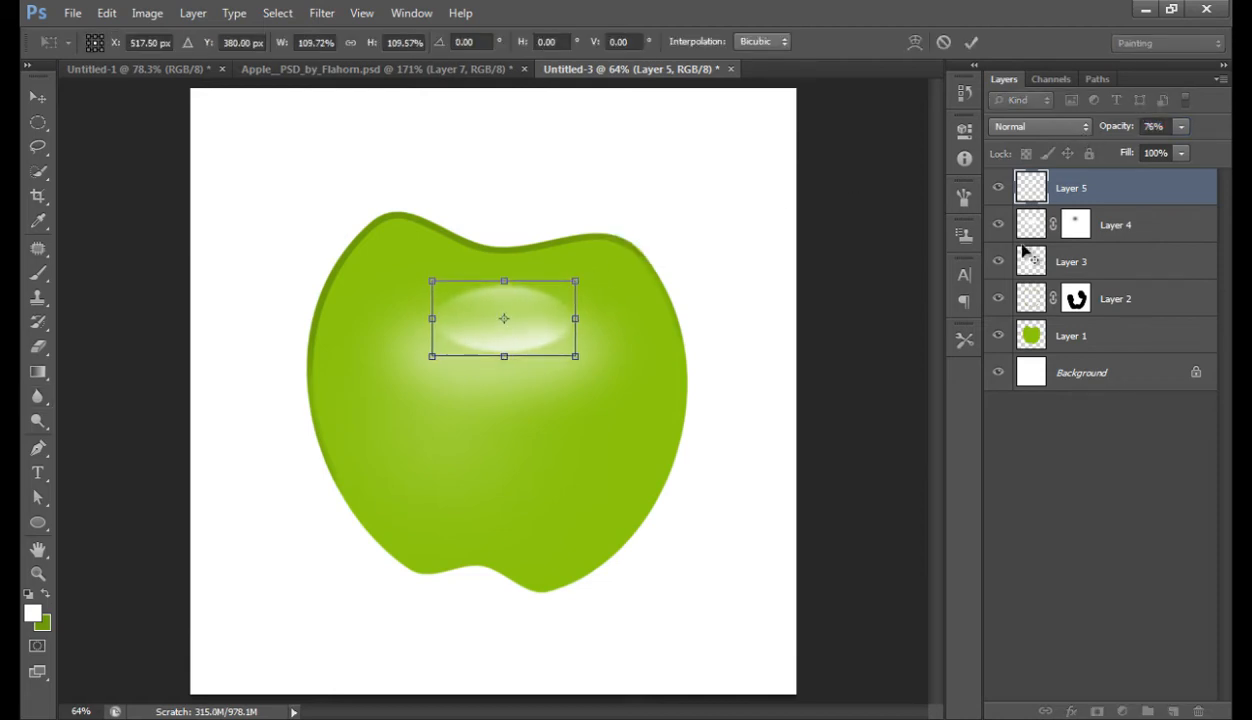
{"action": "left_click", "coordinate": [971, 42]}
Step: Set Layer 5's opacity to 55%, blur the highlight's left and right ends, and compare it hidden and shown
{"action": "left_click", "coordinate": [1100, 133]}
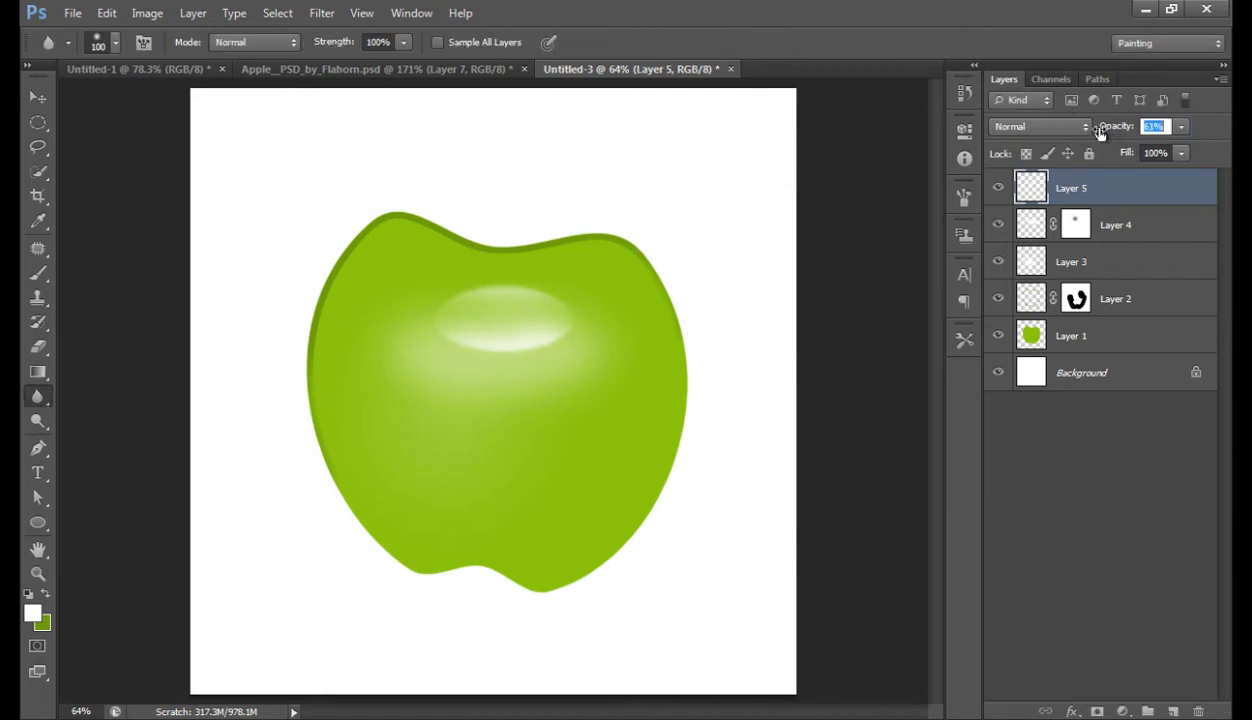
{"action": "left_click_drag", "start_coordinate": [1093, 131], "coordinate": [1092, 131]}
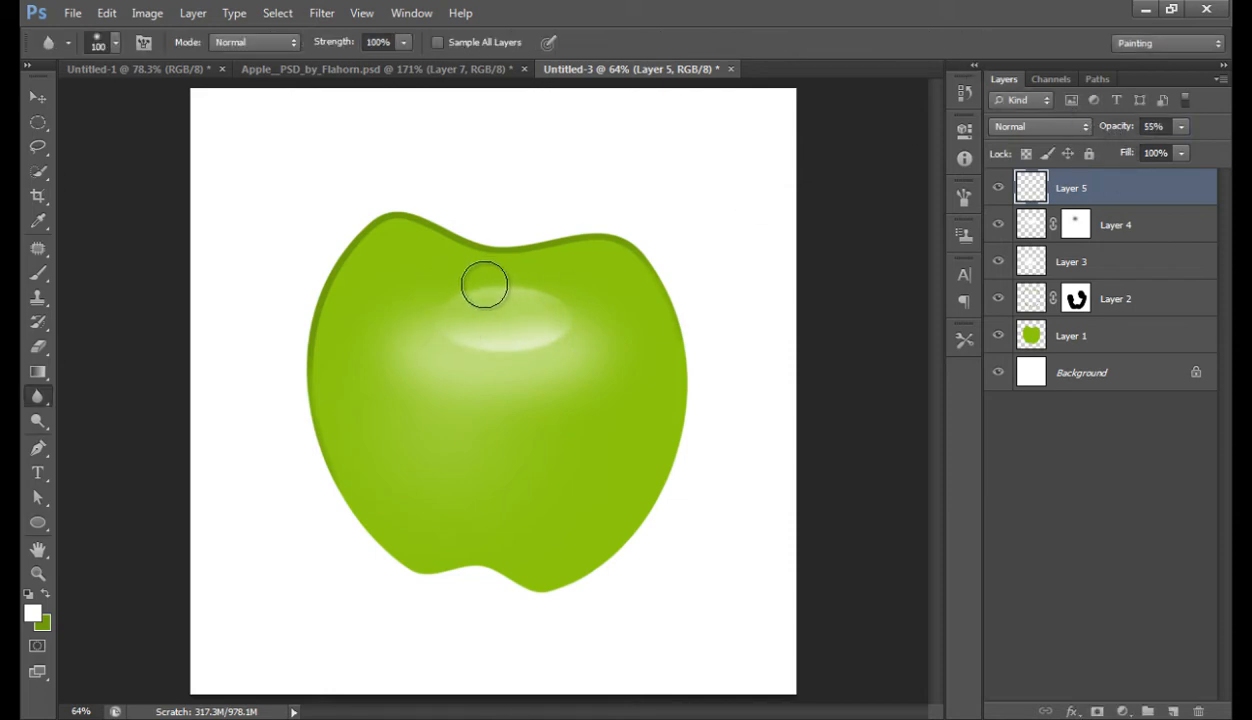
{"action": "mouse_move", "coordinate": [436, 292]}
{"action": "left_mouse_down"}
{"action": "mouse_move", "coordinate": [411, 314]}
{"action": "mouse_move", "coordinate": [623, 303]}
{"action": "mouse_move", "coordinate": [589, 326]}
{"action": "mouse_move", "coordinate": [605, 337]}
{"action": "mouse_move", "coordinate": [549, 292]}
{"action": "mouse_move", "coordinate": [594, 360]}
{"action": "mouse_move", "coordinate": [554, 352]}
{"action": "mouse_move", "coordinate": [485, 371]}
{"action": "mouse_move", "coordinate": [432, 350]}
{"action": "left_mouse_up"}
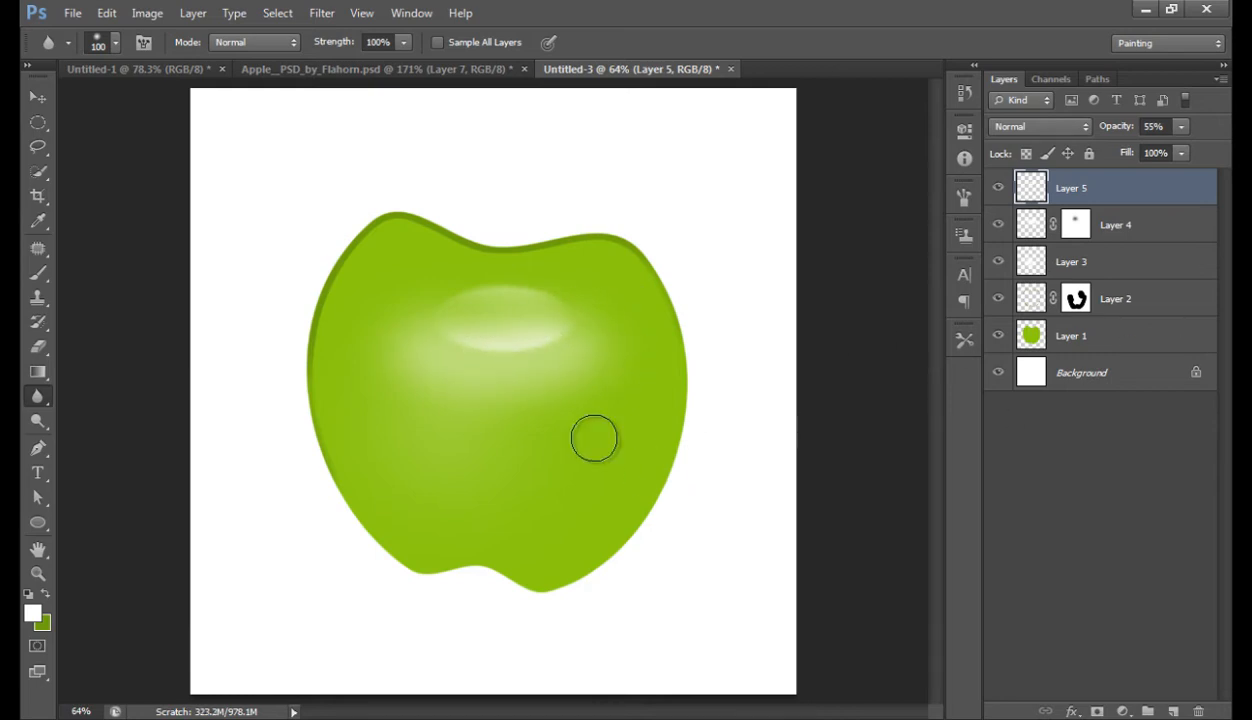
{"action": "mouse_move", "coordinate": [545, 338]}
{"action": "left_mouse_down"}
{"action": "mouse_move", "coordinate": [539, 296]}
{"action": "mouse_move", "coordinate": [517, 281]}
{"action": "mouse_move", "coordinate": [469, 299]}
{"action": "mouse_move", "coordinate": [515, 299]}
{"action": "mouse_move", "coordinate": [446, 311]}
{"action": "mouse_move", "coordinate": [515, 294]}
{"action": "mouse_move", "coordinate": [533, 304]}
{"action": "mouse_move", "coordinate": [518, 287]}
{"action": "mouse_move", "coordinate": [592, 335]}
{"action": "mouse_move", "coordinate": [517, 363]}
{"action": "mouse_move", "coordinate": [395, 337]}
{"action": "mouse_move", "coordinate": [486, 340]}
{"action": "mouse_move", "coordinate": [450, 353]}
{"action": "mouse_move", "coordinate": [426, 322]}
{"action": "mouse_move", "coordinate": [479, 335]}
{"action": "mouse_move", "coordinate": [564, 320]}
{"action": "mouse_move", "coordinate": [571, 300]}
{"action": "mouse_move", "coordinate": [576, 327]}
{"action": "mouse_move", "coordinate": [620, 299]}
{"action": "left_mouse_up"}
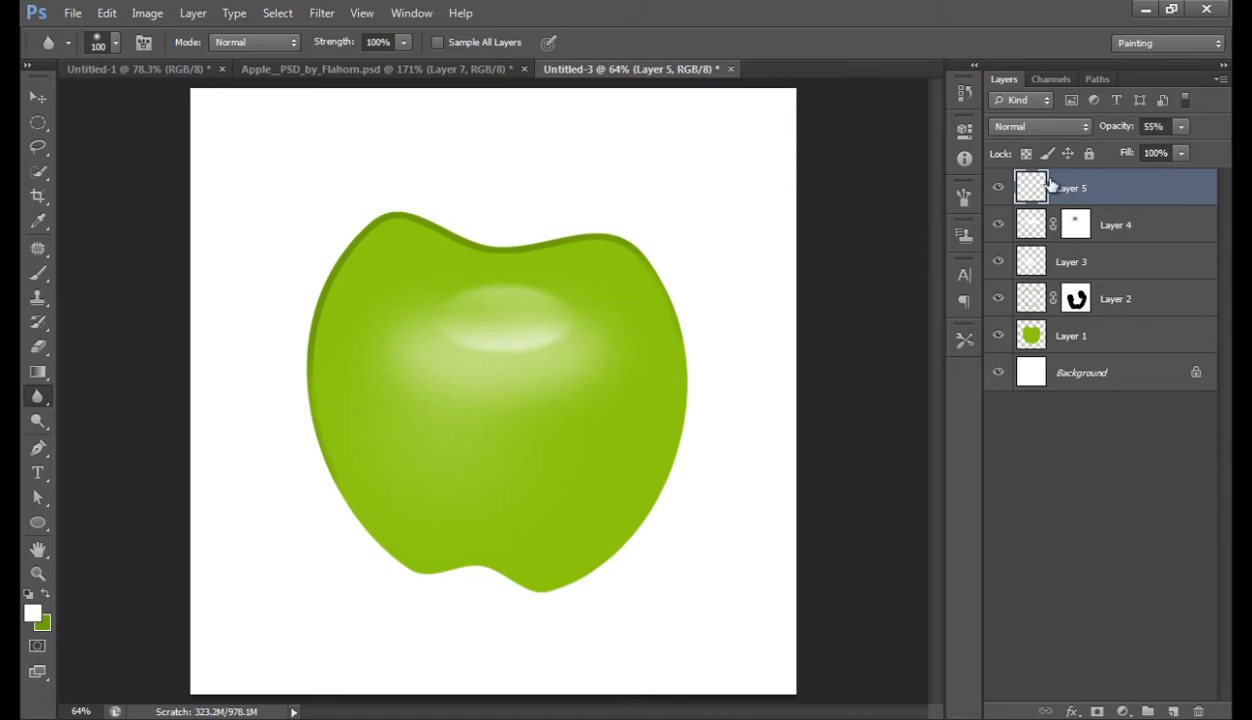
{"action": "left_click", "coordinate": [998, 188]}
{"action": "left_click", "coordinate": [998, 188]}
Step: Add a new layer above Layer 5, lower Layer 5's opacity to 15%, and make the new layer active
{"action": "left_click", "coordinate": [1174, 711]}
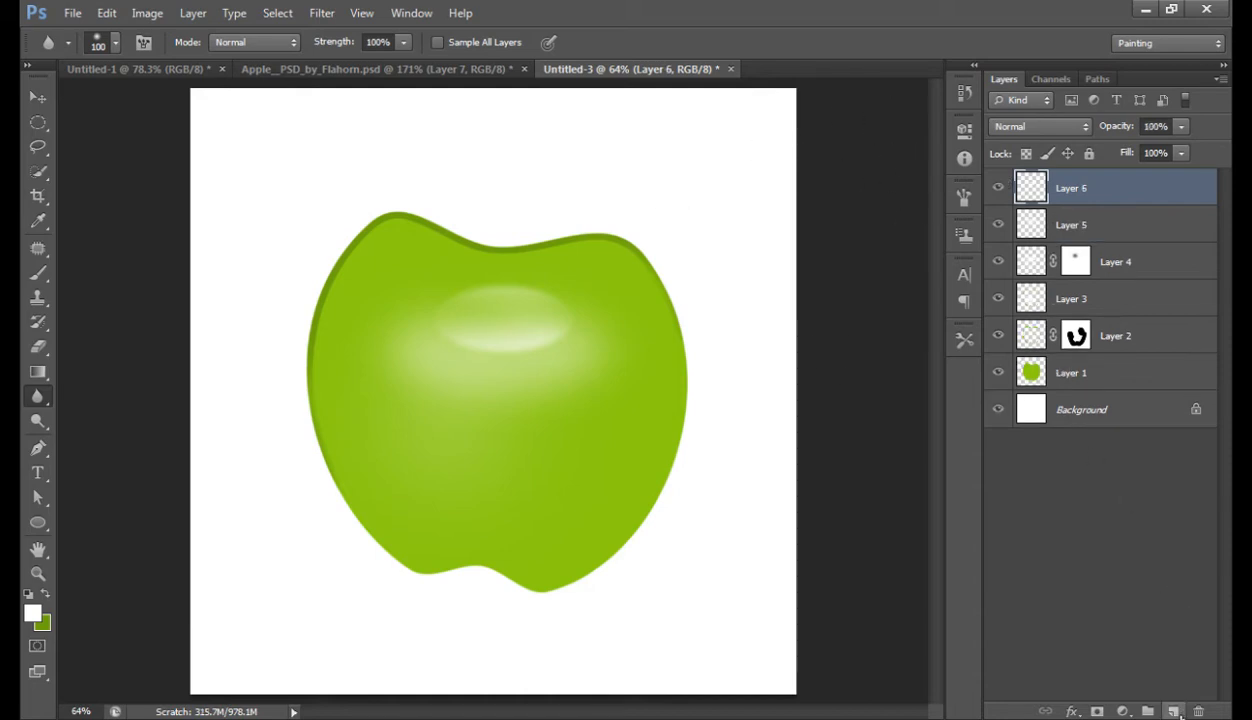
{"action": "left_click", "coordinate": [1060, 222]}
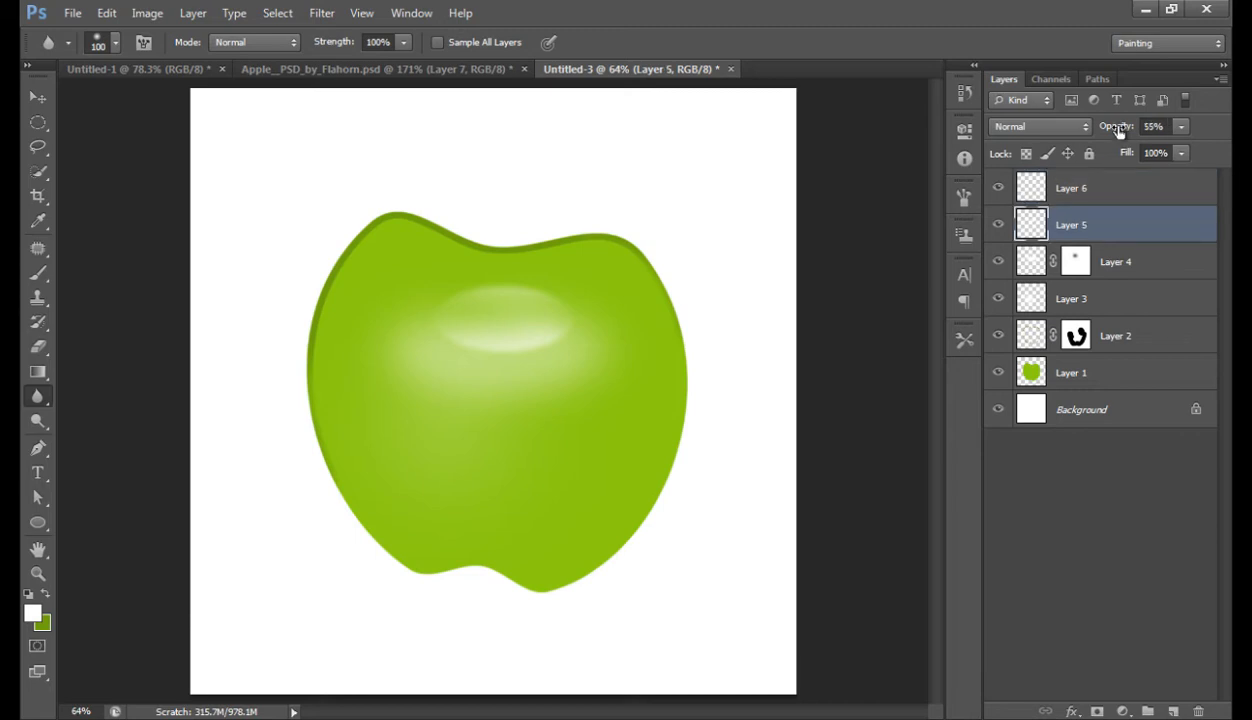
{"action": "left_click_drag", "start_coordinate": [1118, 131], "coordinate": [1089, 136]}
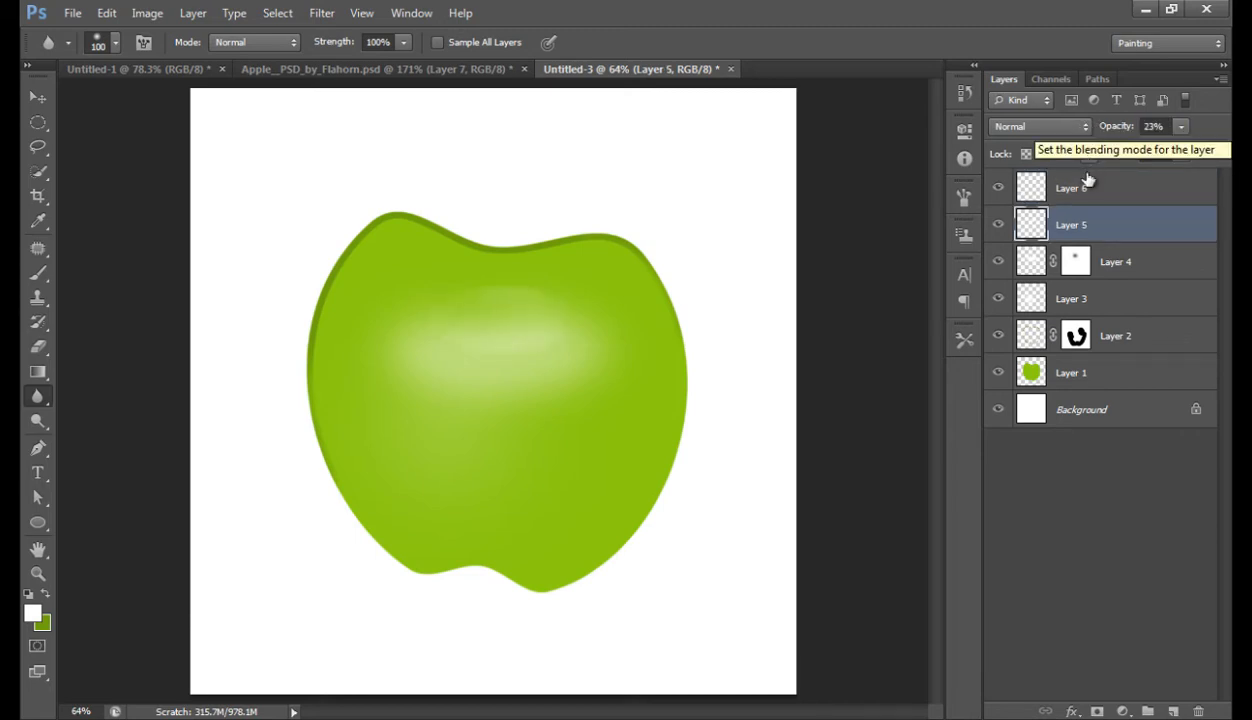
{"action": "left_click", "coordinate": [1088, 185]}
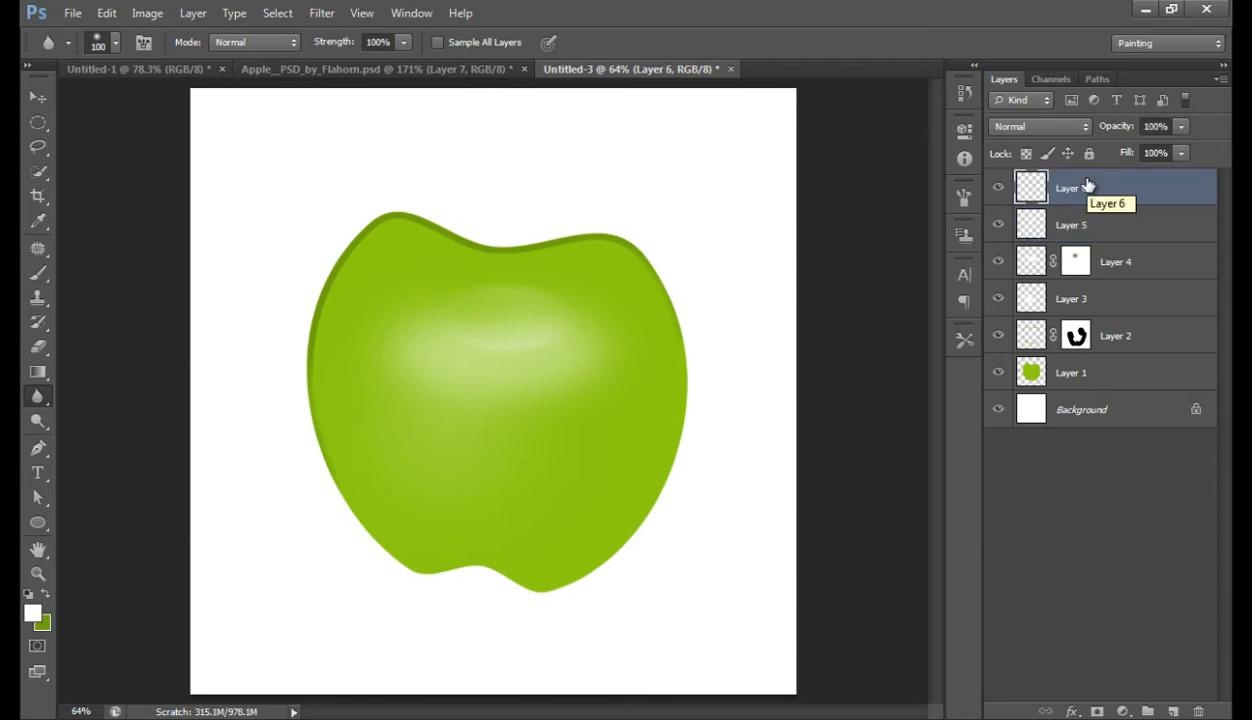
{"action": "left_click", "coordinate": [1087, 226]}
{"action": "left_click_drag", "start_coordinate": [1120, 129], "coordinate": [1112, 135]}
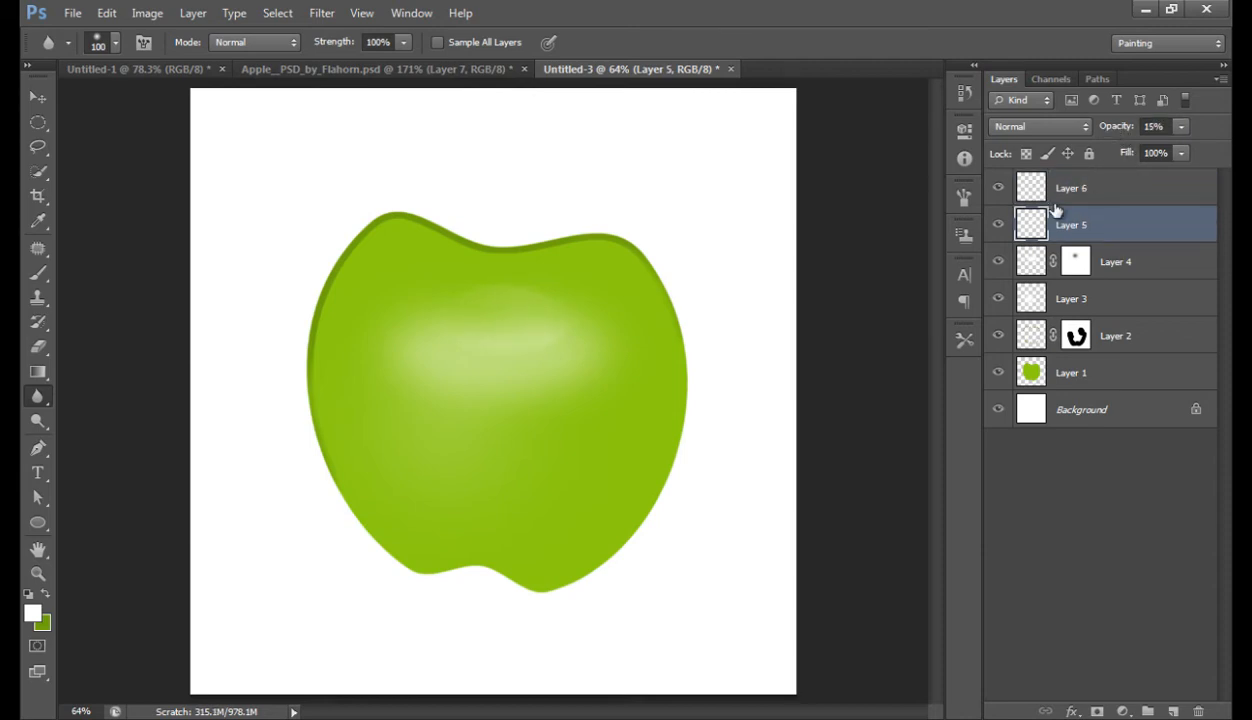
{"action": "left_click", "coordinate": [997, 225]}
{"action": "left_click", "coordinate": [1141, 196]}
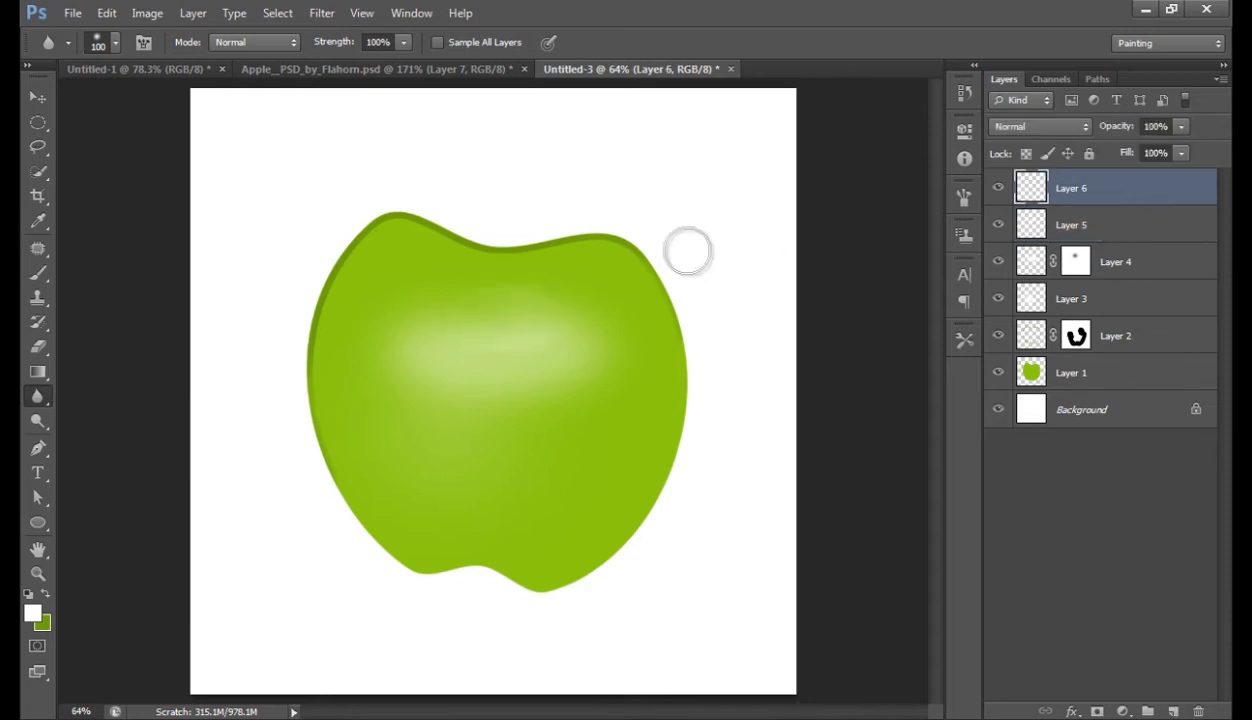
Step: On Layer 6, select a rounder ellipse over the highlight, paint soft white along its lower part at 74% opacity with a 250 px brush, and deselect
{"action": "left_click", "coordinate": [40, 120]}
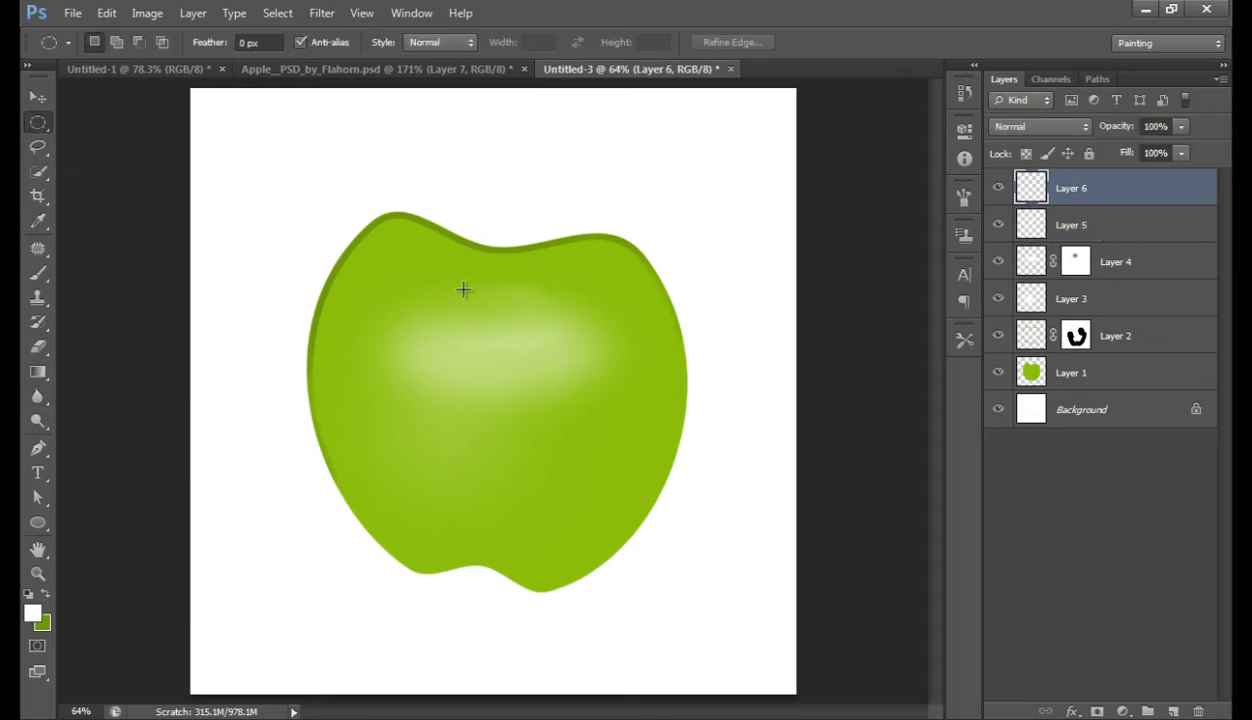
{"action": "left_click_drag", "start_coordinate": [459, 286], "coordinate": [559, 368]}
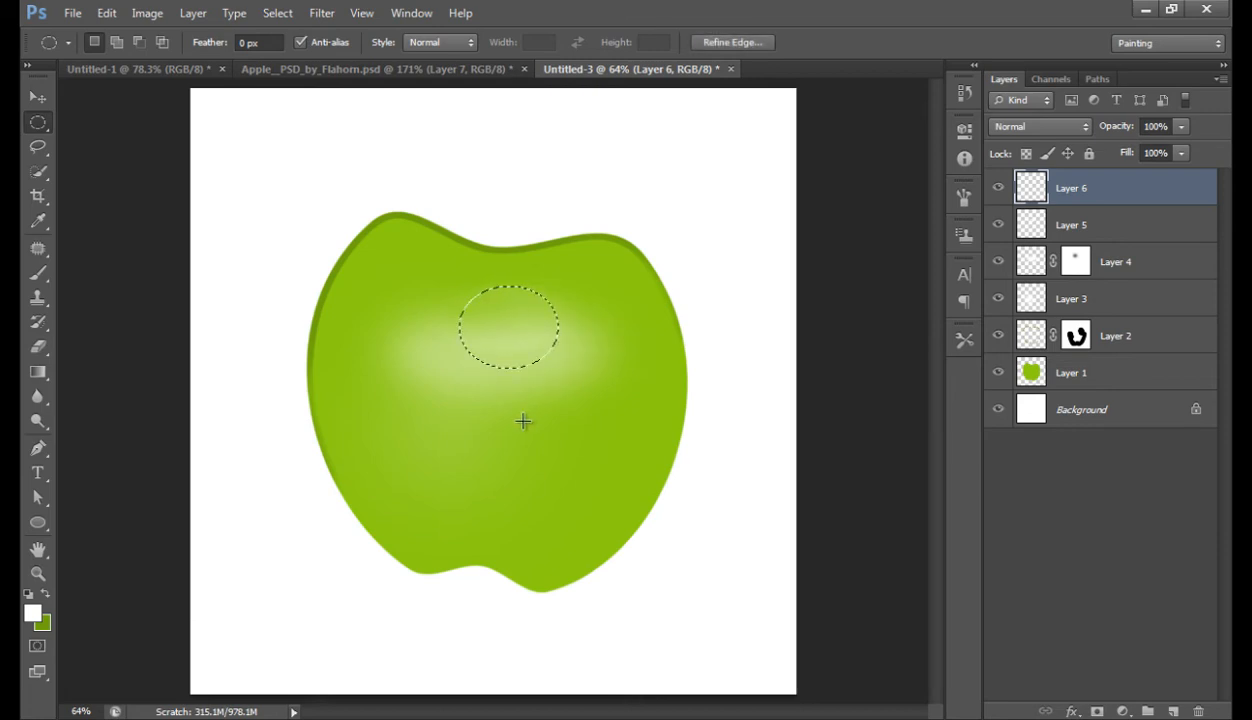
{"action": "key", "text": "b"}
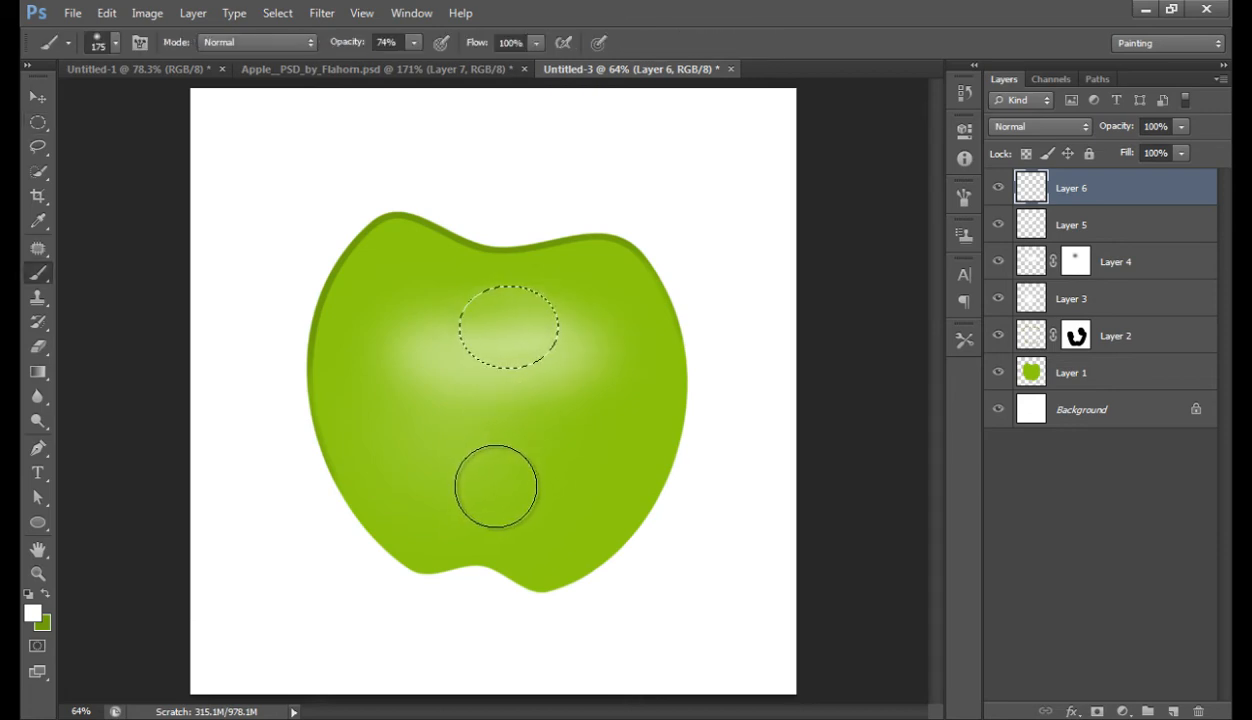
{"action": "key", "text": "bracketright"}
{"action": "key", "text": "bracketright"}
{"action": "key", "text": "bracketright"}
{"action": "key", "text": "bracketright"}
{"action": "key", "text": "bracketright"}
{"action": "key", "text": "bracketright"}
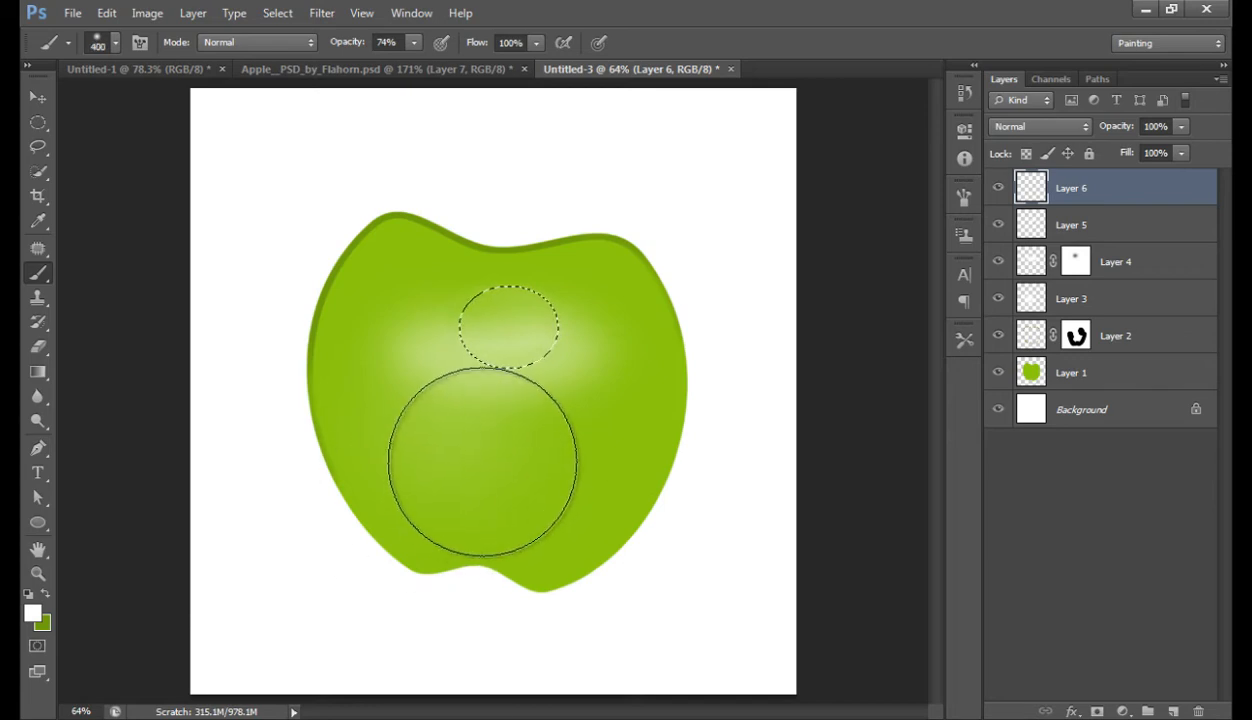
{"action": "key", "text": "bracketleft"}
{"action": "key", "text": "bracketleft"}
{"action": "key", "text": "bracketleft"}
{"action": "key", "text": "bracketleft"}
{"action": "key", "text": "bracketleft"}
{"action": "key", "text": "bracketleft"}
{"action": "key", "text": "bracketleft"}
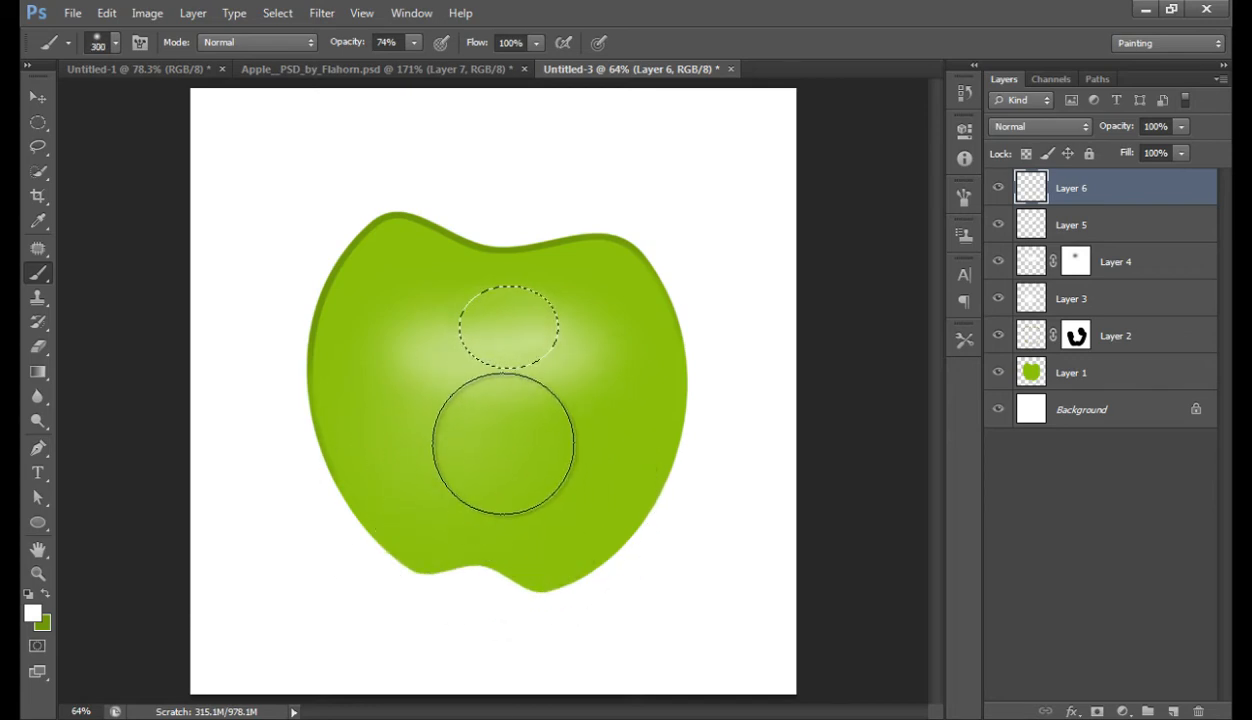
{"action": "mouse_move", "coordinate": [502, 409]}
{"action": "left_mouse_down"}
{"action": "mouse_move", "coordinate": [502, 387]}
{"action": "mouse_move", "coordinate": [524, 386]}
{"action": "mouse_move", "coordinate": [480, 394]}
{"action": "left_mouse_up"}
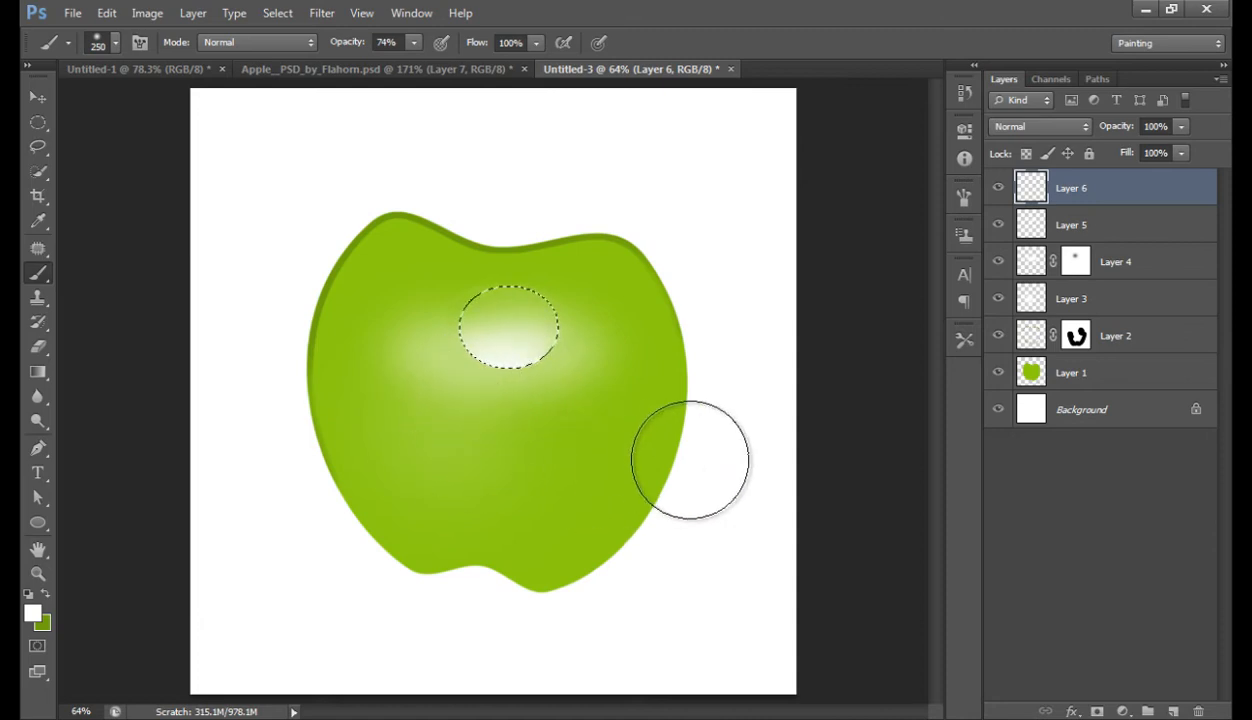
{"action": "key", "text": "ctrl+d"}
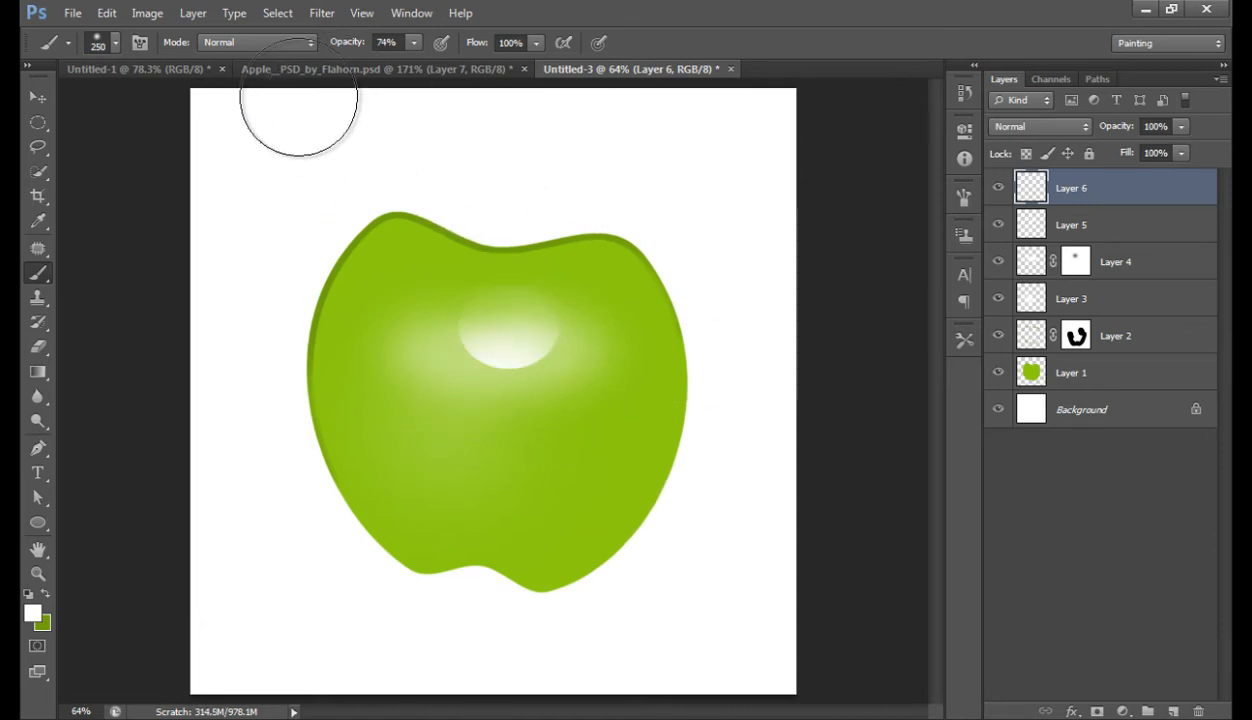
Step: Apply a Gaussian Blur with a radius of 5.7 pixels to Layer 6's highlight
{"action": "left_click", "coordinate": [322, 14]}
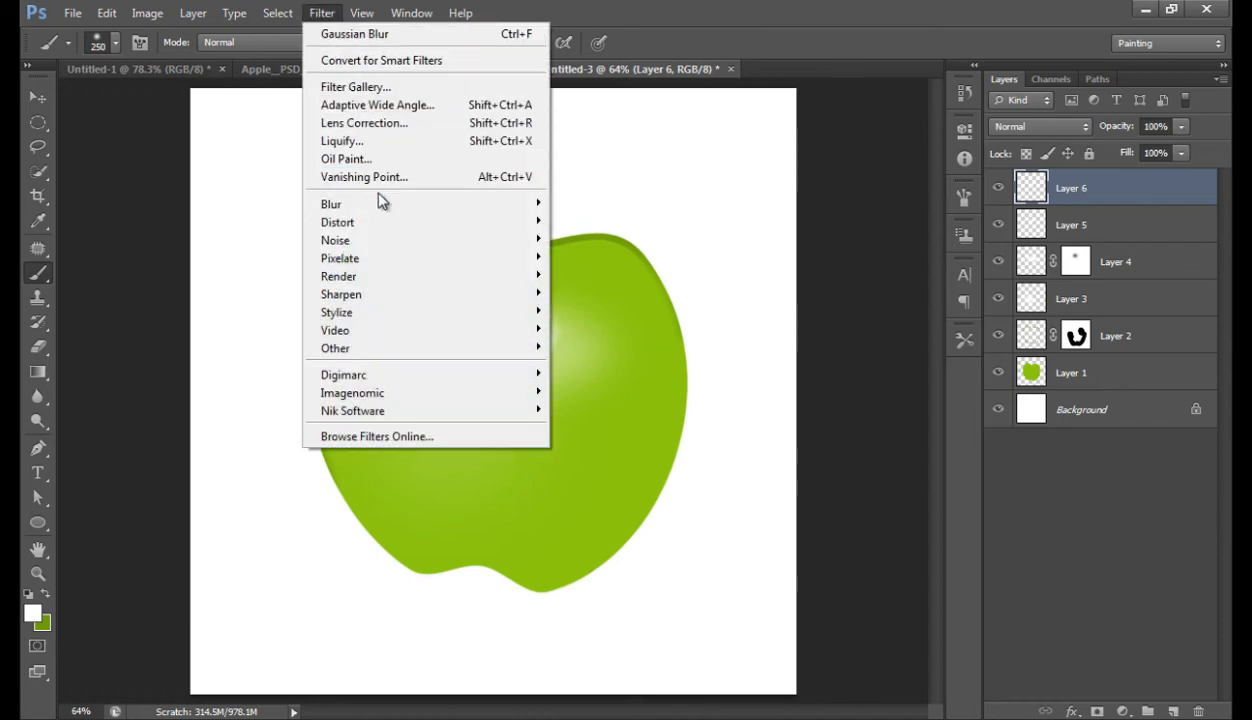
{"action": "mouse_move", "coordinate": [380, 203]}
{"action": "left_click", "coordinate": [598, 338]}
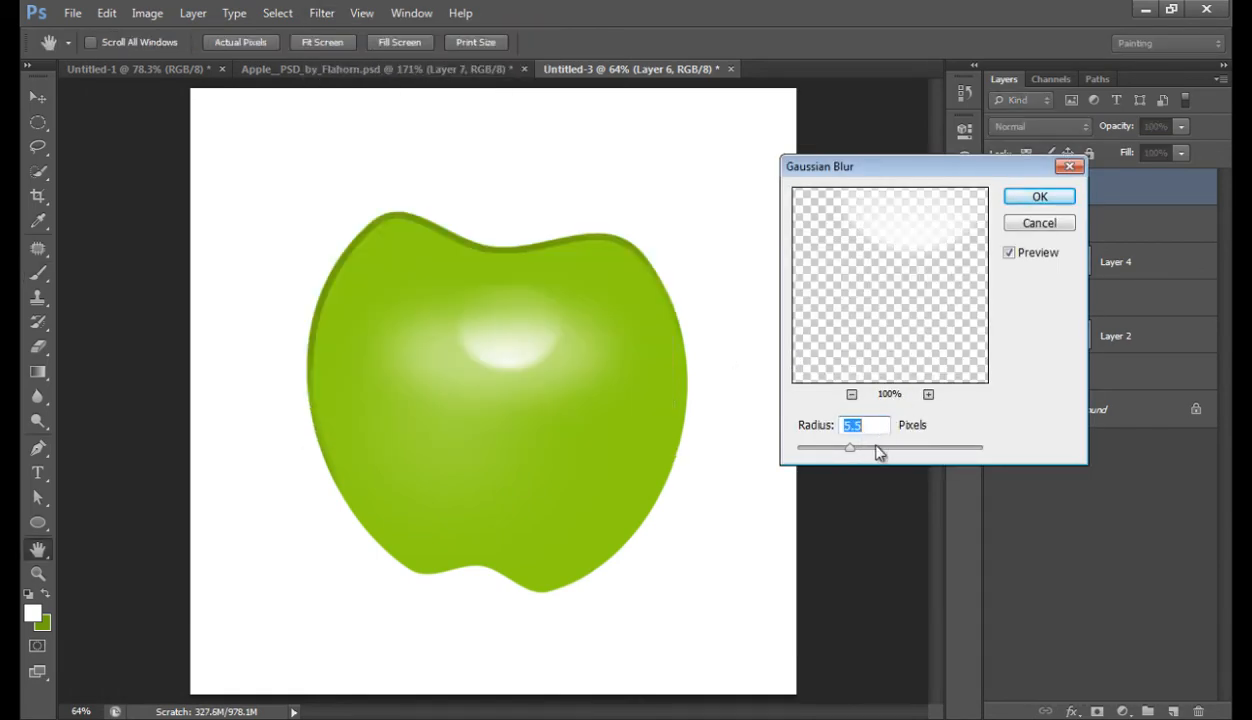
{"action": "left_click_drag", "start_coordinate": [866, 449], "coordinate": [853, 452]}
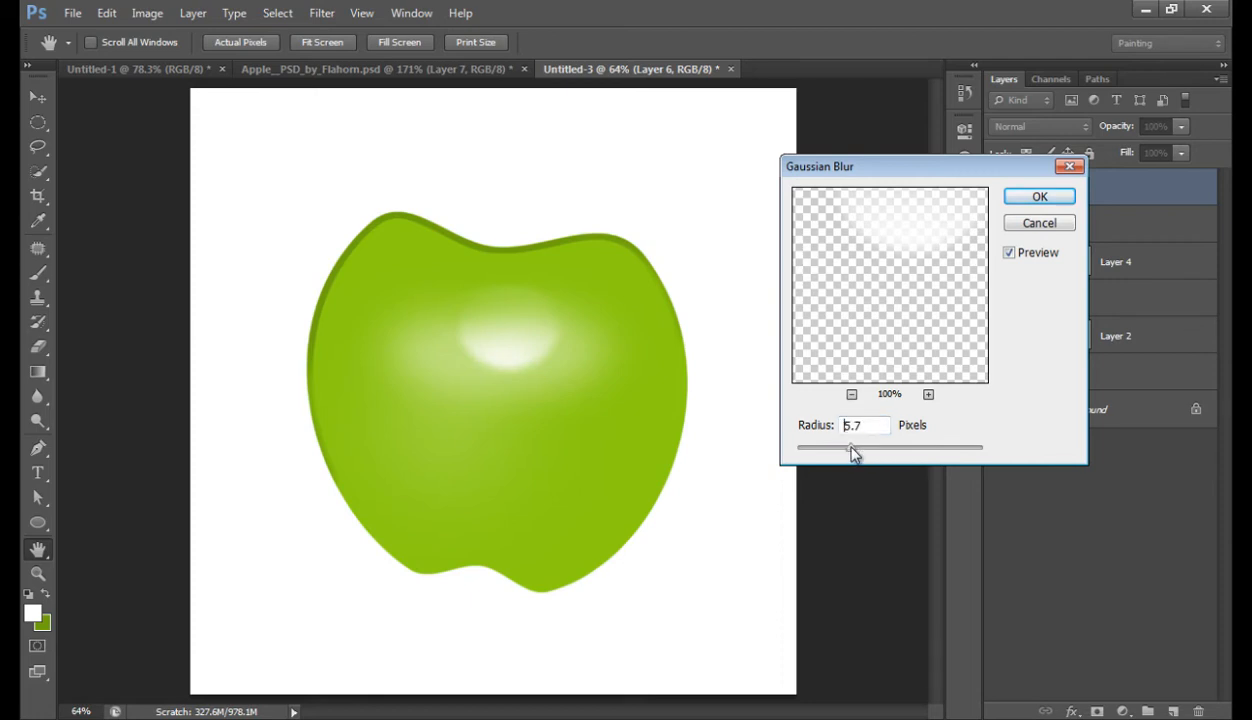
{"action": "left_click", "coordinate": [1013, 200]}
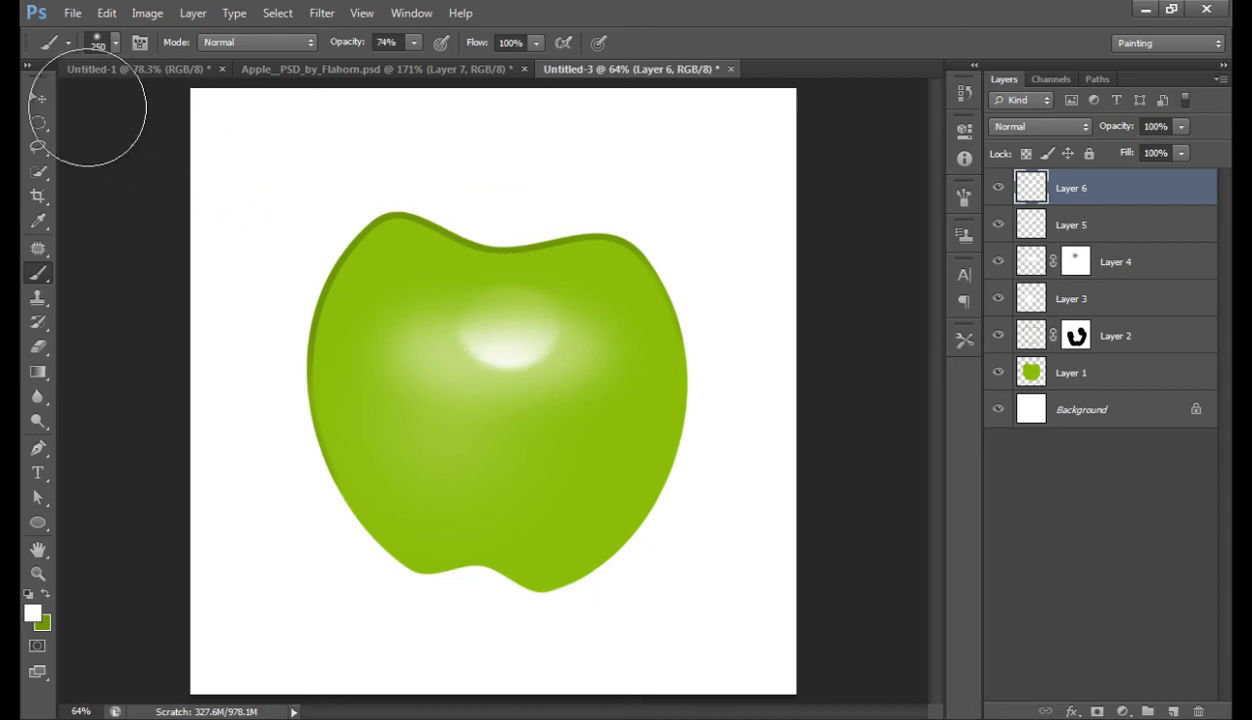
Step: Reposition Layer 6's highlight, scale it to about 113% width and 108% height, and lower the layer's opacity to 84%
{"action": "left_click", "coordinate": [39, 96]}
{"action": "left_click_drag", "start_coordinate": [553, 352], "coordinate": [517, 331]}
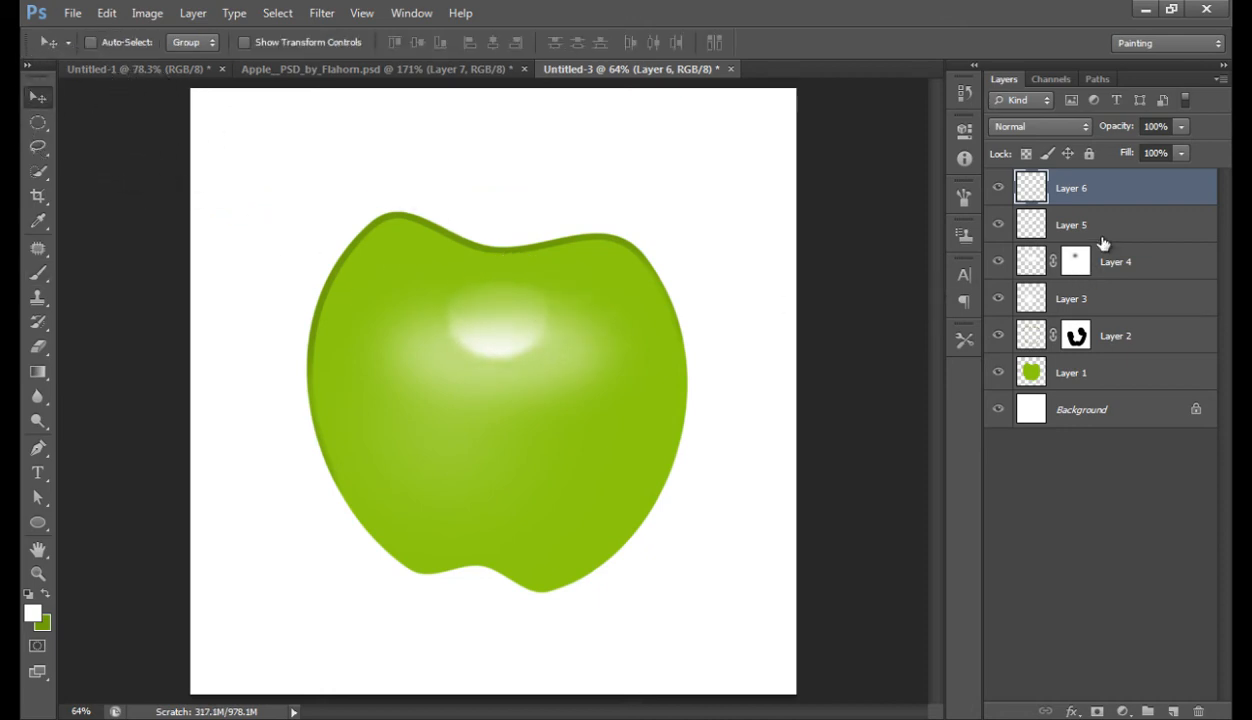
{"action": "key", "text": "ctrl+t"}
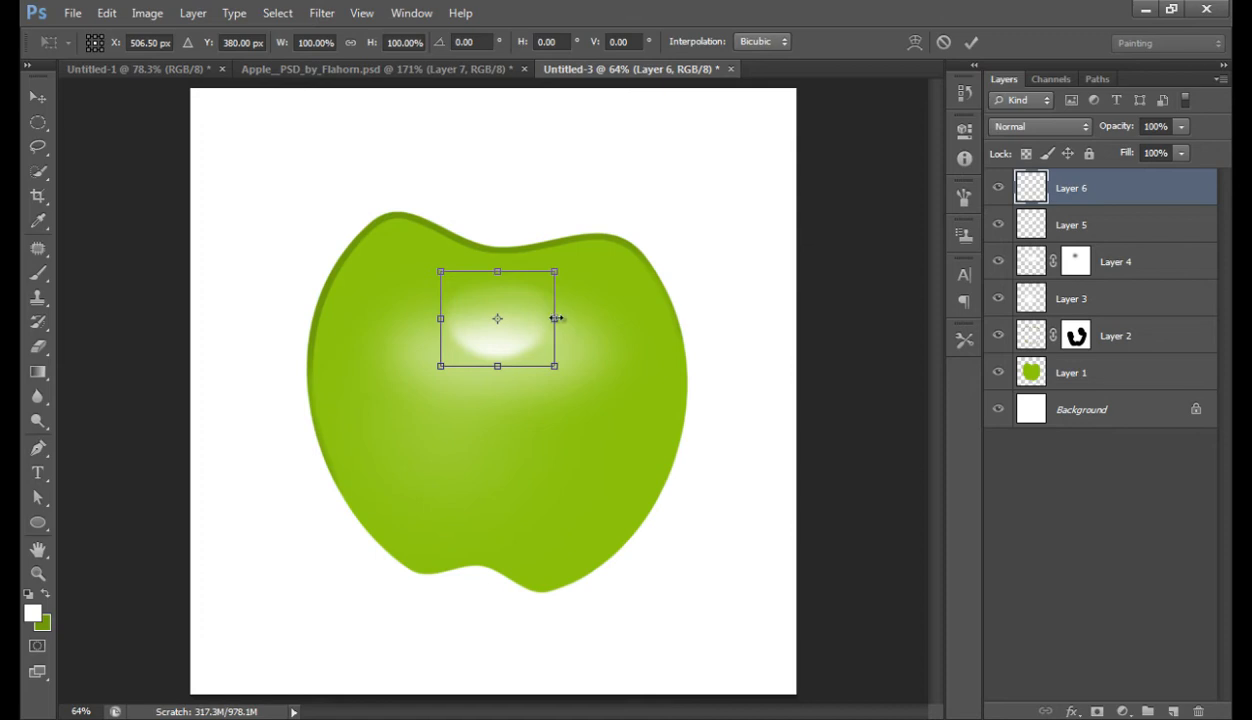
{"action": "left_click_drag", "start_coordinate": [556, 318], "coordinate": [562, 318]}
{"action": "left_click_drag", "start_coordinate": [497, 270], "coordinate": [498, 267]}
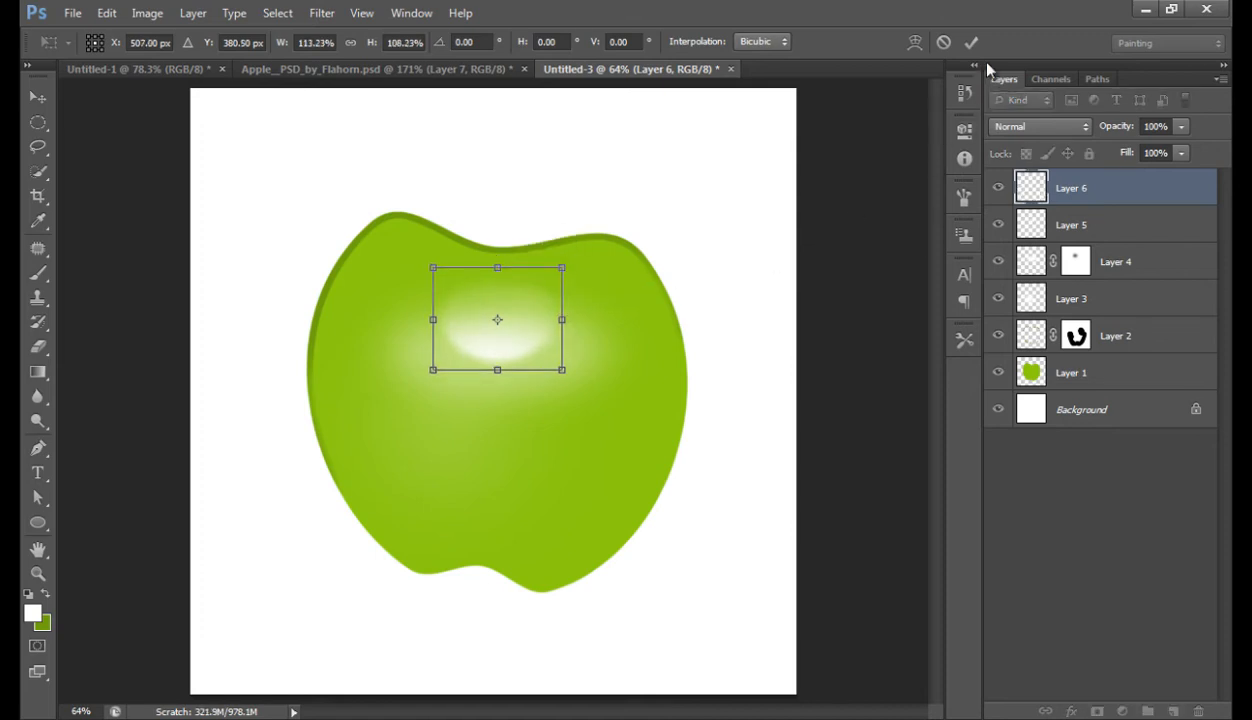
{"action": "key", "text": "Return"}
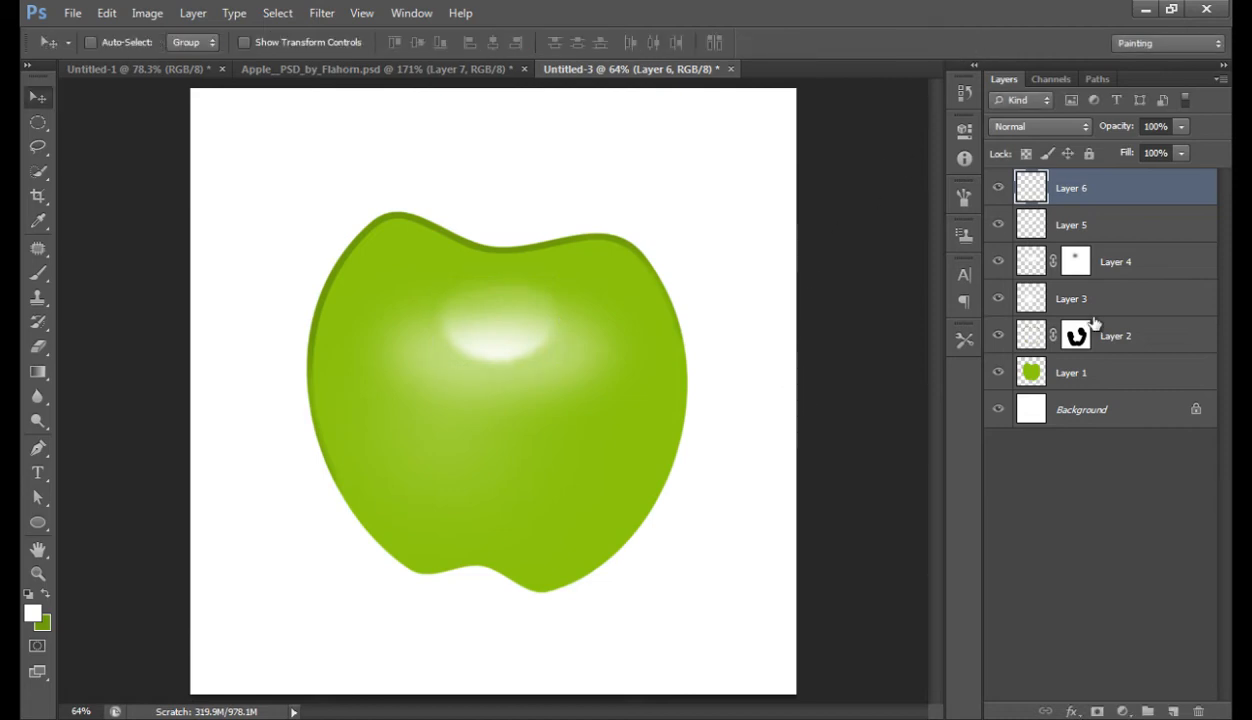
{"action": "key", "text": "Return"}
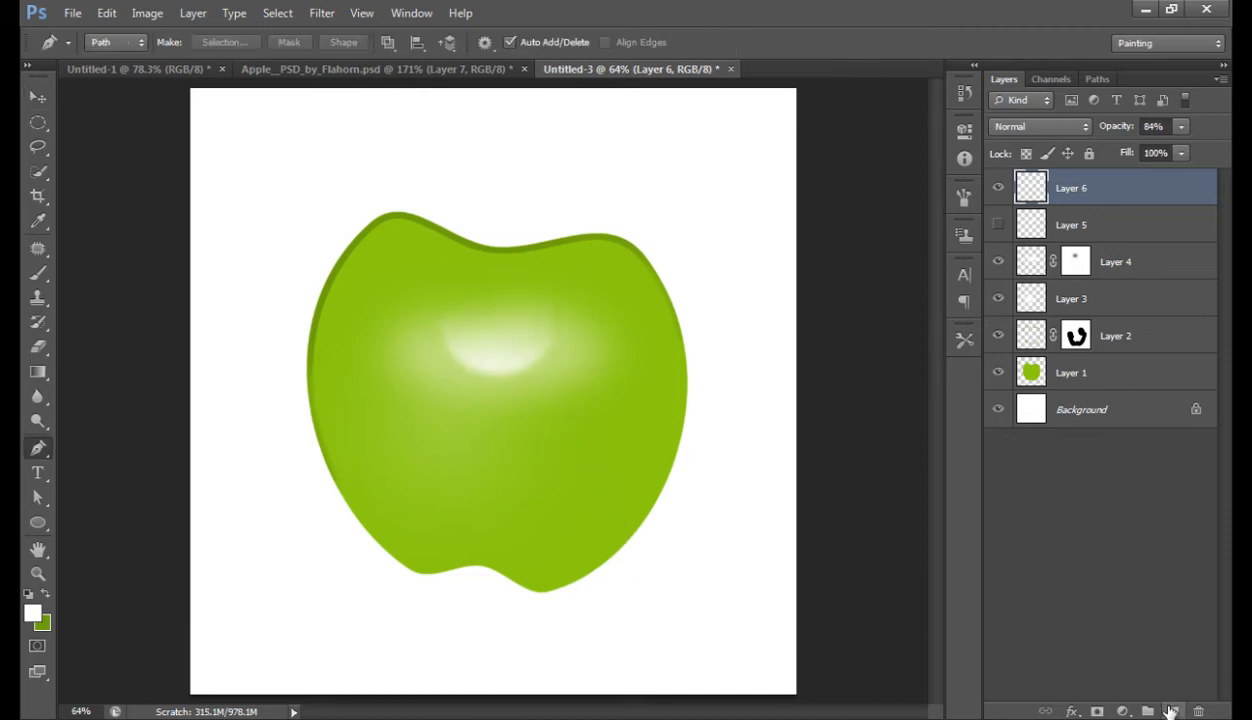
Step: Add a new layer above Layer 6 and load Layer 1's apple shape as a selection contracted by 15 pixels
{"action": "left_click", "coordinate": [1171, 710]}
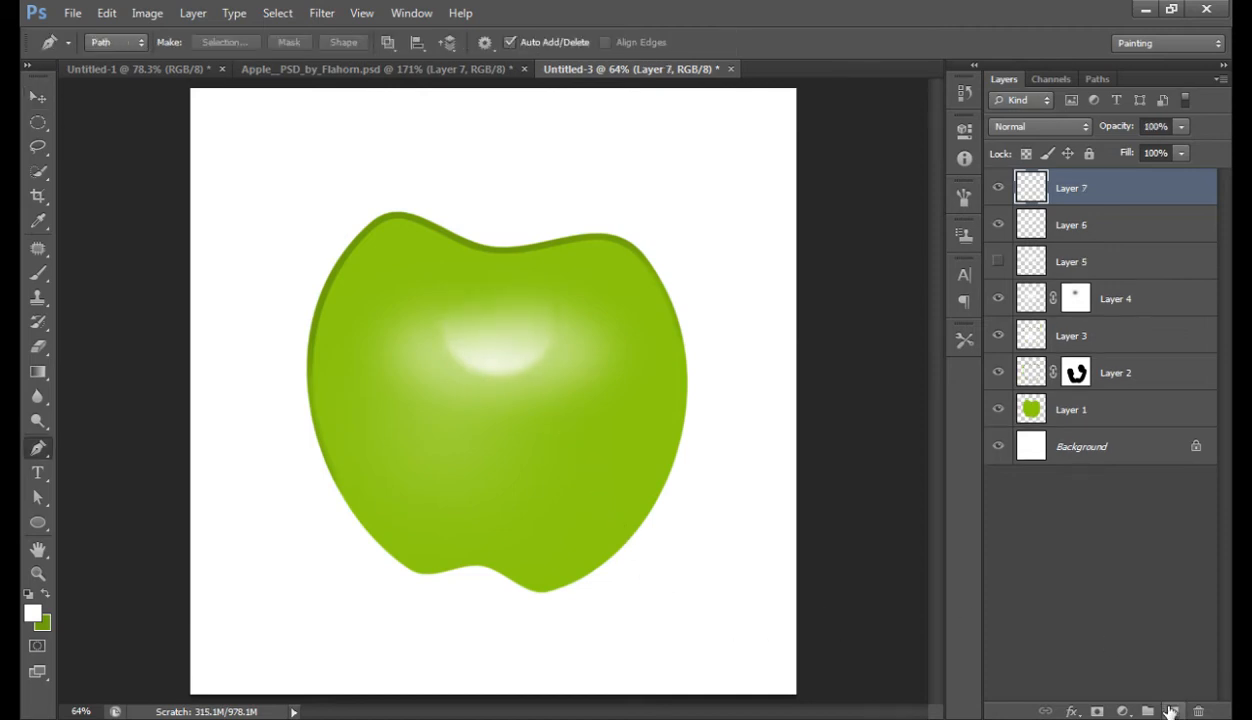
{"action": "left_click", "coordinate": [1033, 410], "text": "ctrl"}
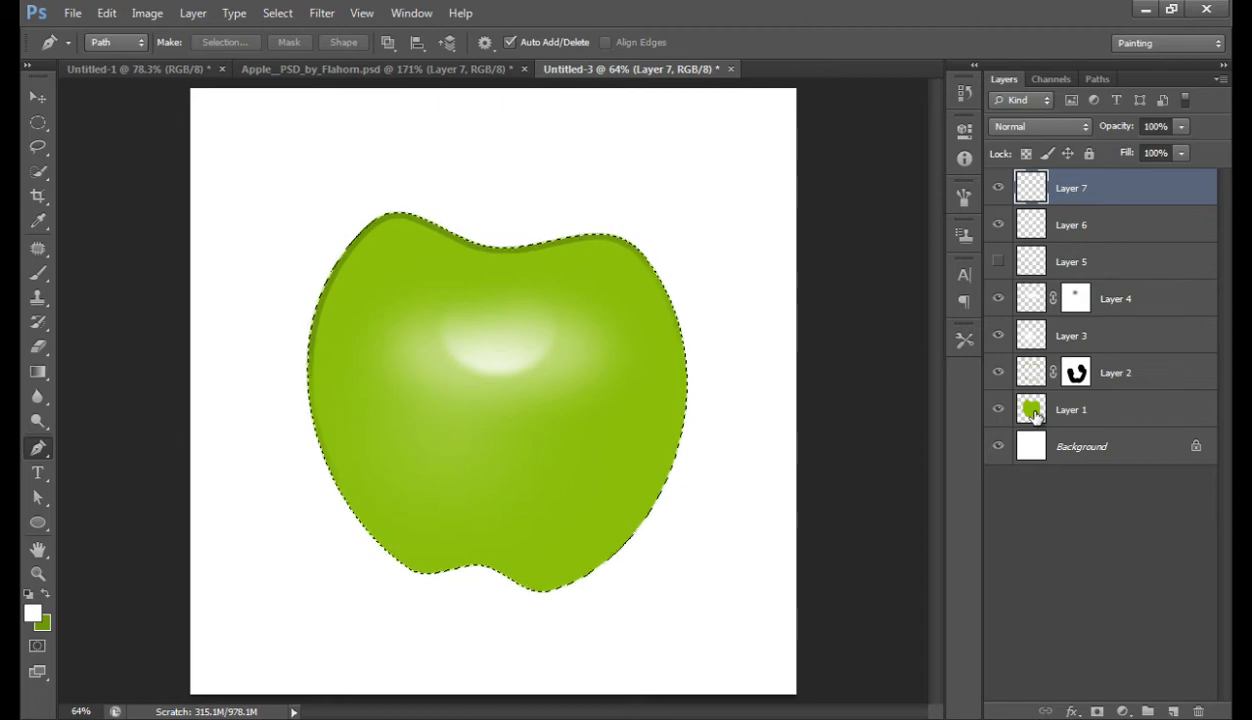
{"action": "left_click", "coordinate": [278, 13]}
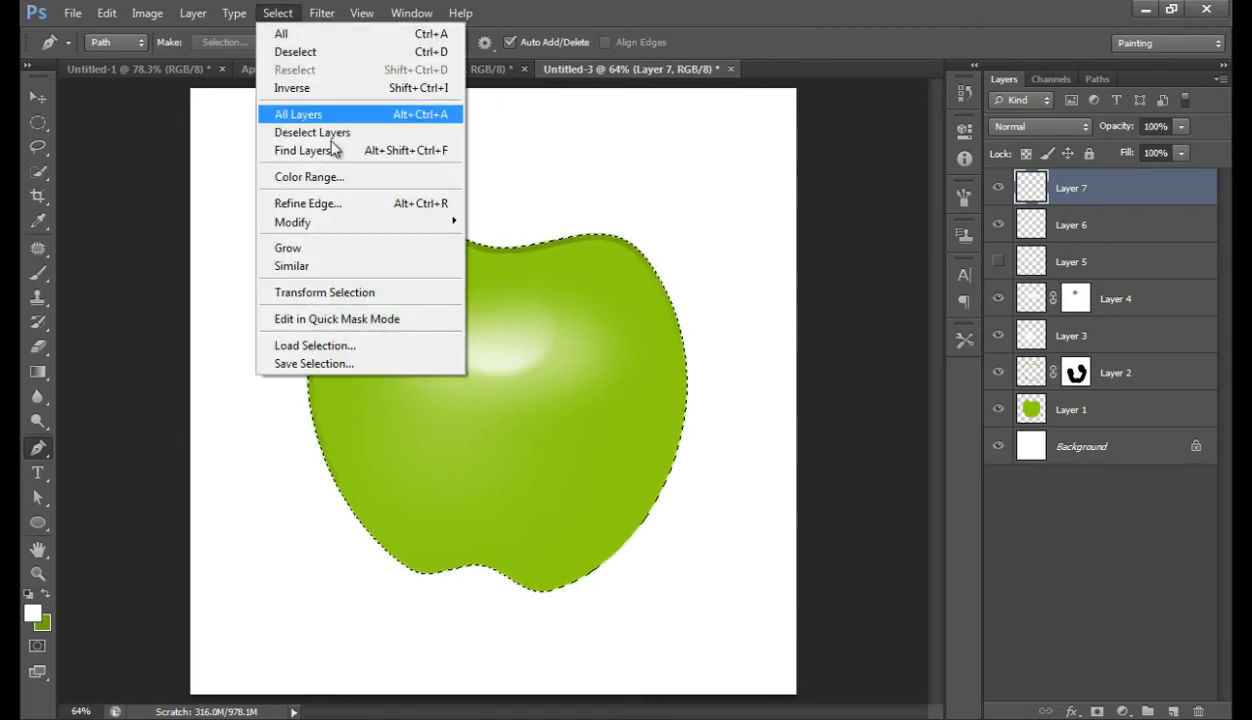
{"action": "mouse_move", "coordinate": [372, 222]}
{"action": "left_click", "coordinate": [546, 276]}
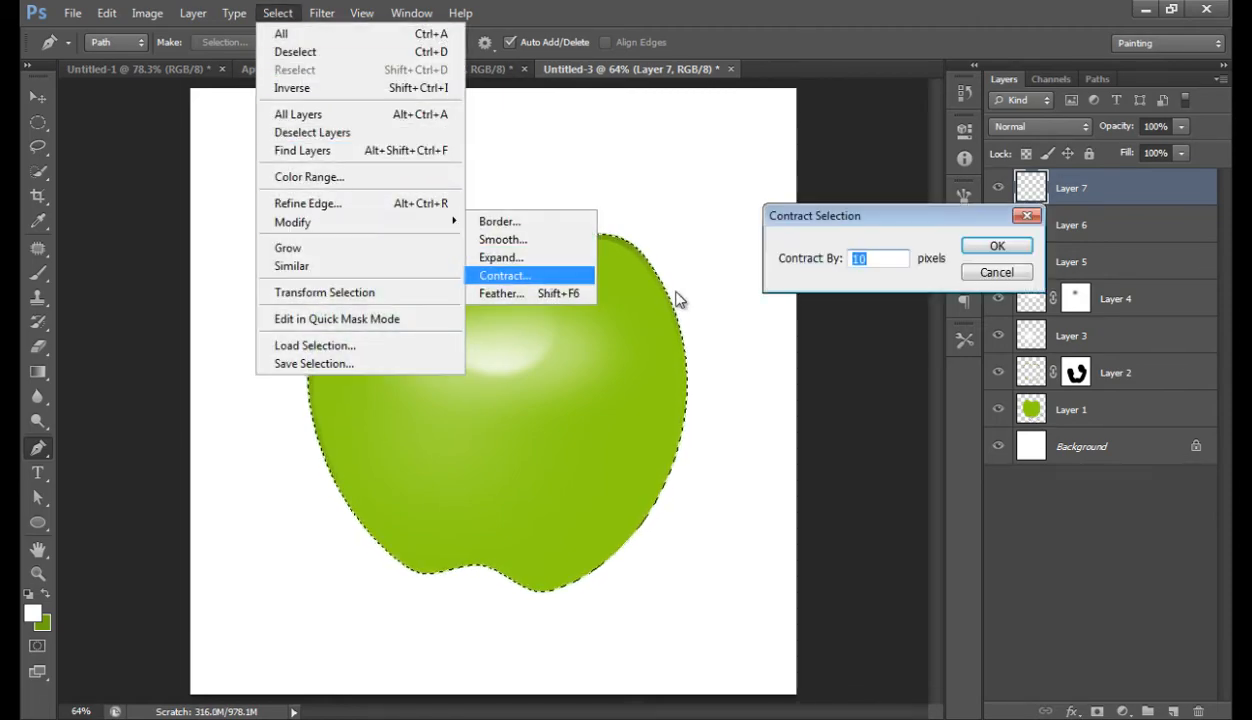
{"action": "type", "text": "15"}
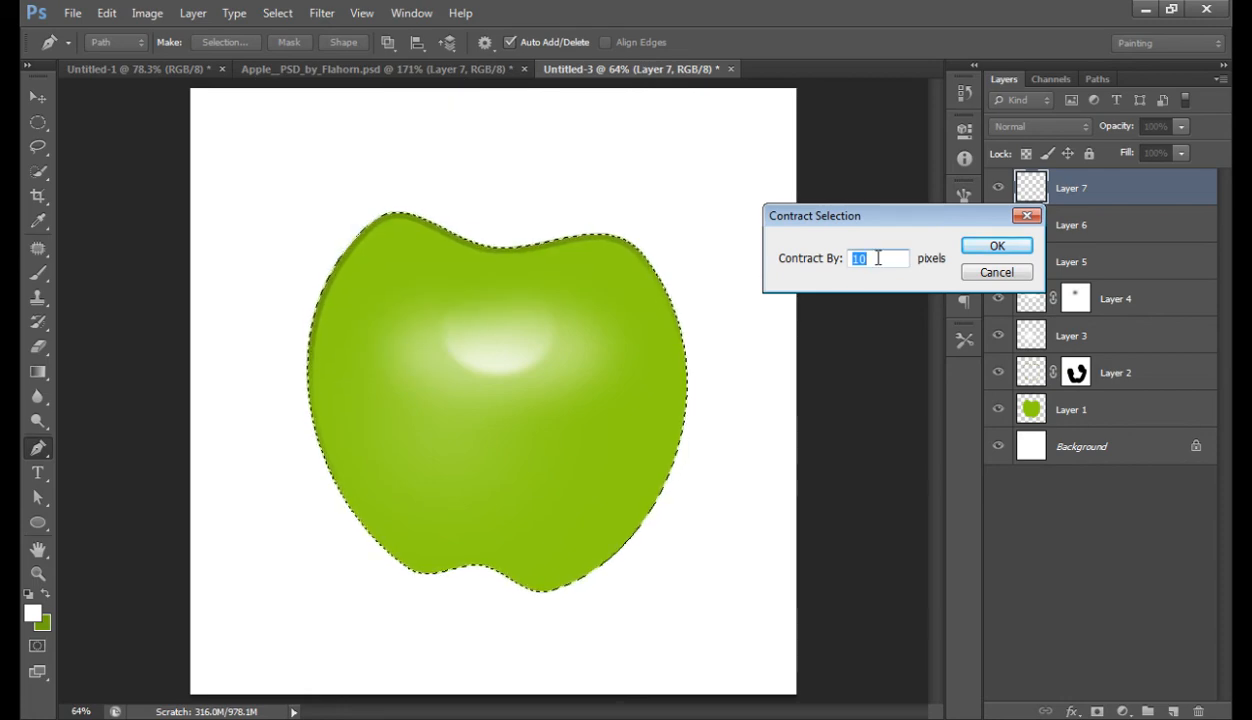
{"action": "left_click", "coordinate": [1008, 249]}
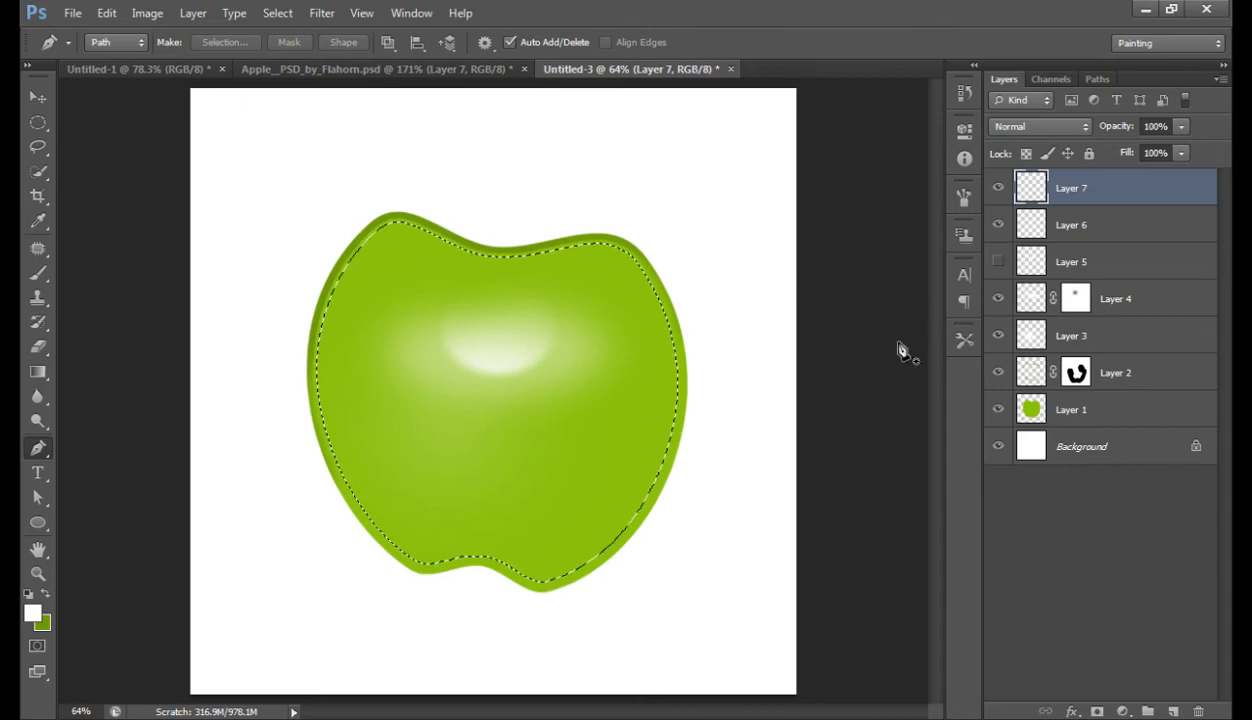
Step: Make the dark green #71a50e the foreground colour, add Layer 8 and hide it, and make Layer 7 active
{"action": "left_click", "coordinate": [44, 630]}
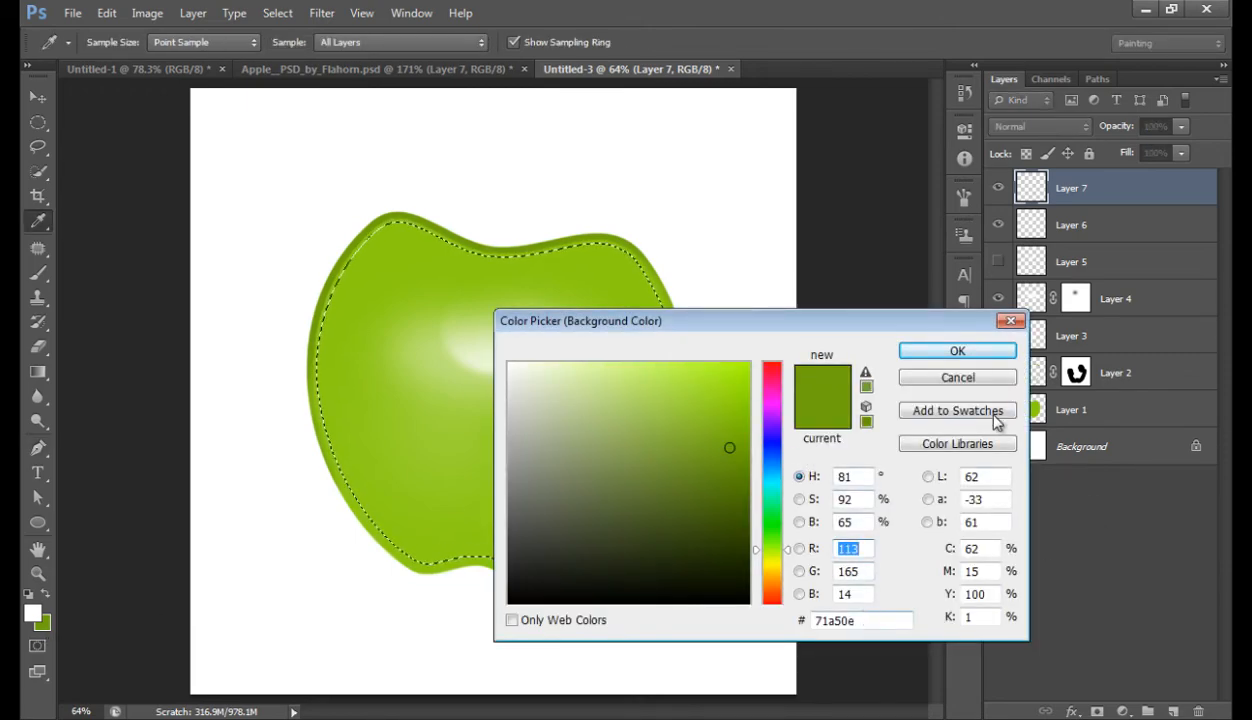
{"action": "left_click", "coordinate": [920, 379]}
{"action": "key", "text": "x"}
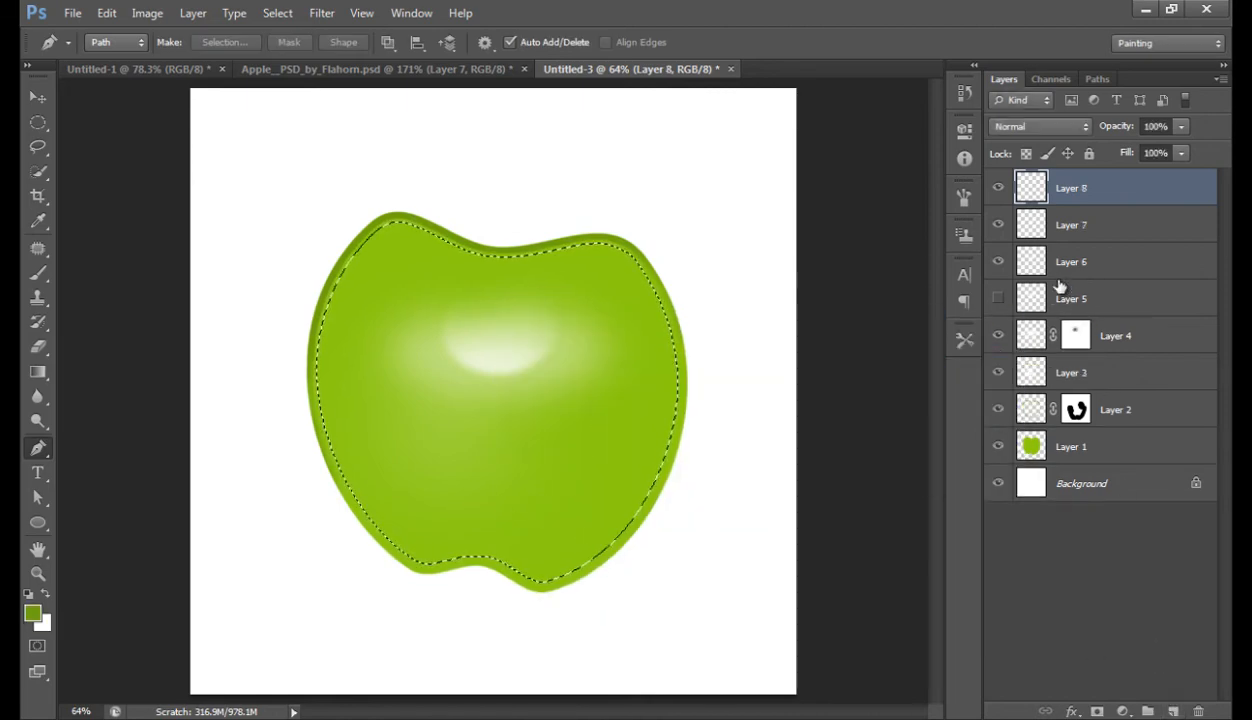
{"action": "left_click", "coordinate": [998, 188]}
{"action": "left_click", "coordinate": [1040, 222]}
{"action": "left_click", "coordinate": [998, 225]}
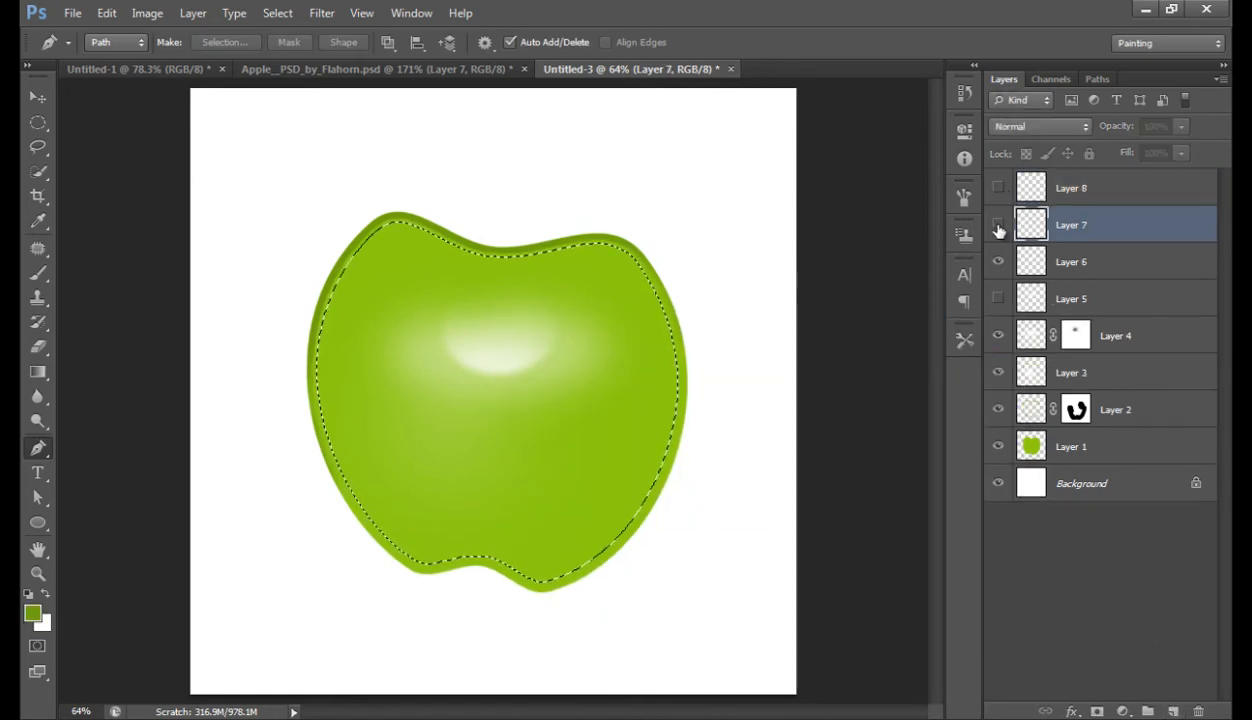
{"action": "left_click", "coordinate": [998, 226]}
Step: Paint soft dark green shading along the selection's right and lower edges on Layer 7 with a 400 px brush at 100% opacity, and deselect
{"action": "key", "text": "b"}
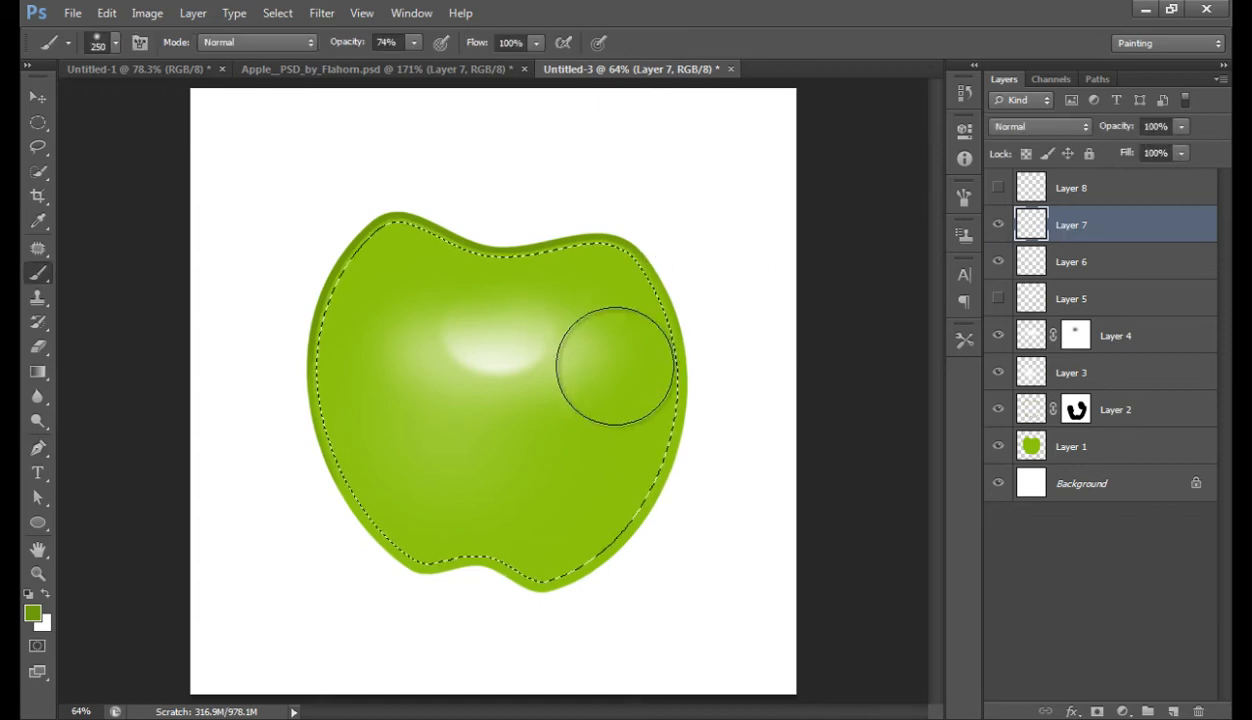
{"action": "key", "text": "bracketright"}
{"action": "key", "text": "bracketright"}
{"action": "key", "text": "bracketright"}
{"action": "key", "text": "bracketright"}
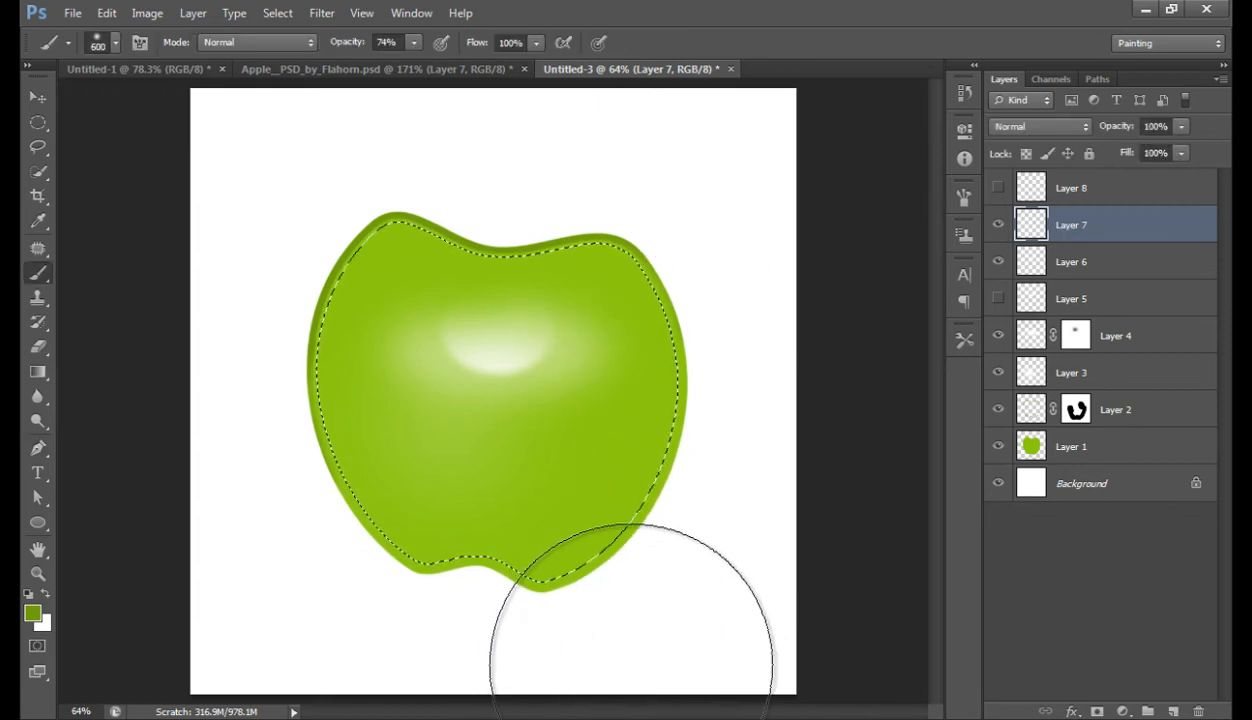
{"action": "key", "text": "bracketleft"}
{"action": "key", "text": "bracketleft"}
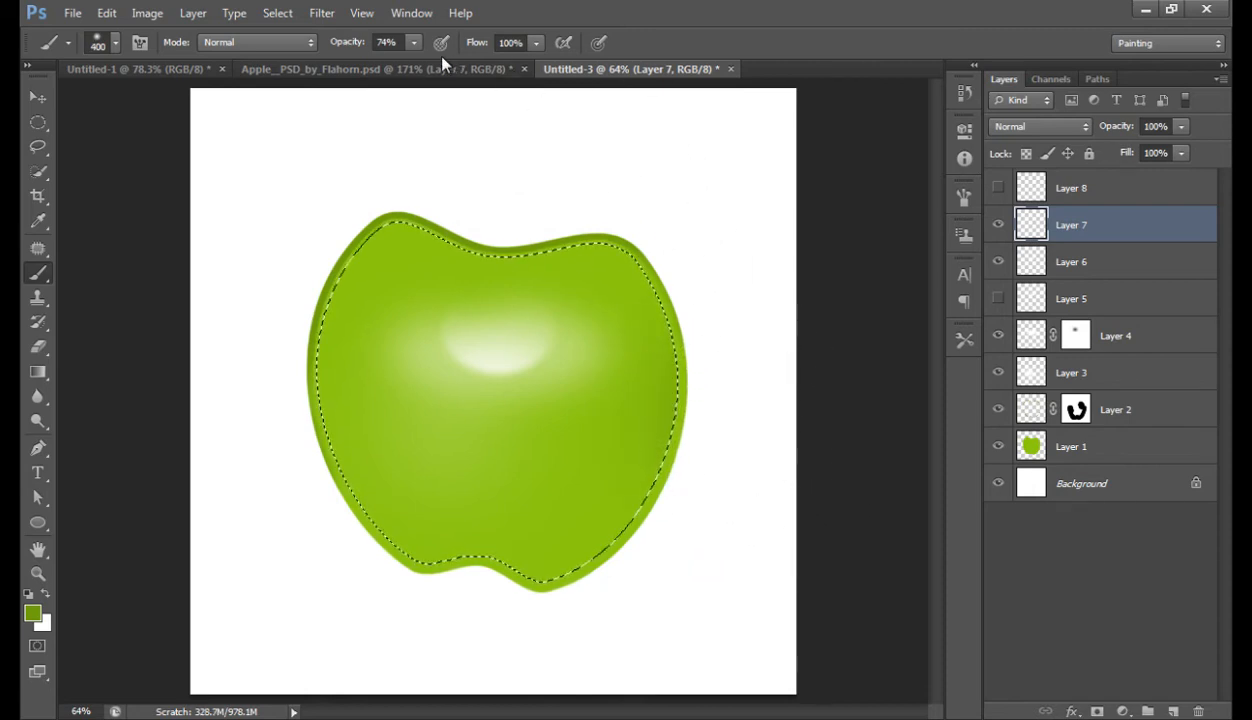
{"action": "left_click_drag", "start_coordinate": [353, 48], "coordinate": [392, 48]}
{"action": "mouse_move", "coordinate": [763, 564]}
{"action": "left_mouse_down"}
{"action": "mouse_move", "coordinate": [704, 547]}
{"action": "mouse_move", "coordinate": [579, 629]}
{"action": "mouse_move", "coordinate": [429, 637]}
{"action": "mouse_move", "coordinate": [478, 607]}
{"action": "mouse_move", "coordinate": [425, 615]}
{"action": "mouse_move", "coordinate": [618, 620]}
{"action": "mouse_move", "coordinate": [707, 481]}
{"action": "mouse_move", "coordinate": [732, 400]}
{"action": "mouse_move", "coordinate": [754, 386]}
{"action": "mouse_move", "coordinate": [699, 545]}
{"action": "mouse_move", "coordinate": [629, 587]}
{"action": "mouse_move", "coordinate": [528, 620]}
{"action": "mouse_move", "coordinate": [419, 628]}
{"action": "mouse_move", "coordinate": [351, 582]}
{"action": "mouse_move", "coordinate": [348, 640]}
{"action": "left_mouse_up"}
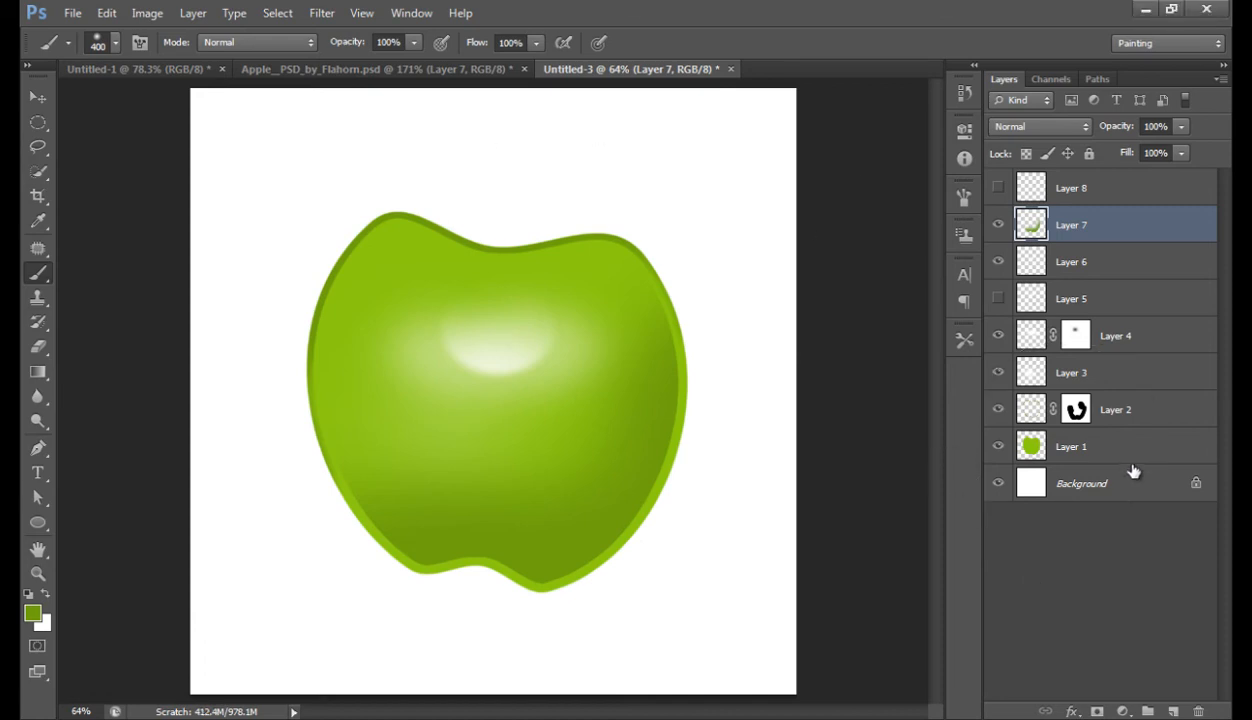
Step: Add a mask to Layer 7, fade the shading's upper and left parts with black at 41% and 25% opacity, and compare it hidden and shown
{"action": "left_click", "coordinate": [1097, 711]}
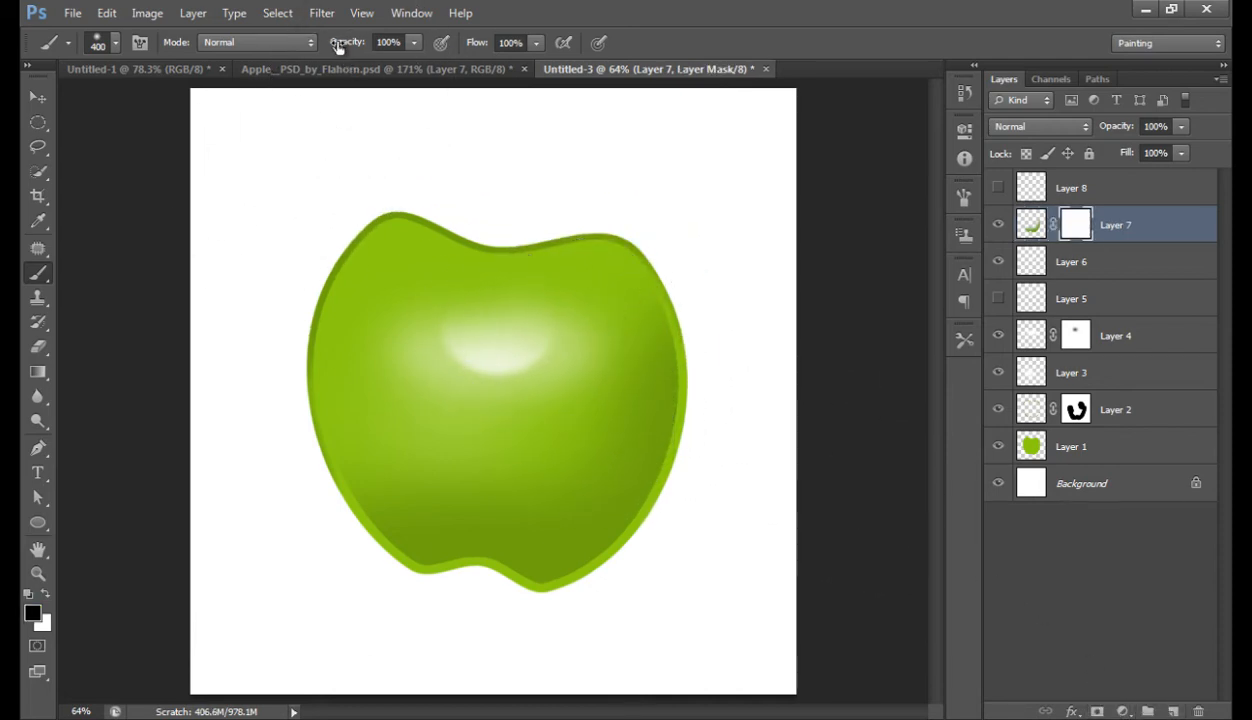
{"action": "left_click_drag", "start_coordinate": [288, 50], "coordinate": [280, 50]}
{"action": "mouse_move", "coordinate": [638, 319]}
{"action": "left_mouse_down"}
{"action": "mouse_move", "coordinate": [612, 316]}
{"action": "mouse_move", "coordinate": [587, 341]}
{"action": "mouse_move", "coordinate": [592, 380]}
{"action": "mouse_move", "coordinate": [592, 321]}
{"action": "mouse_move", "coordinate": [411, 494]}
{"action": "mouse_move", "coordinate": [381, 396]}
{"action": "left_mouse_up"}
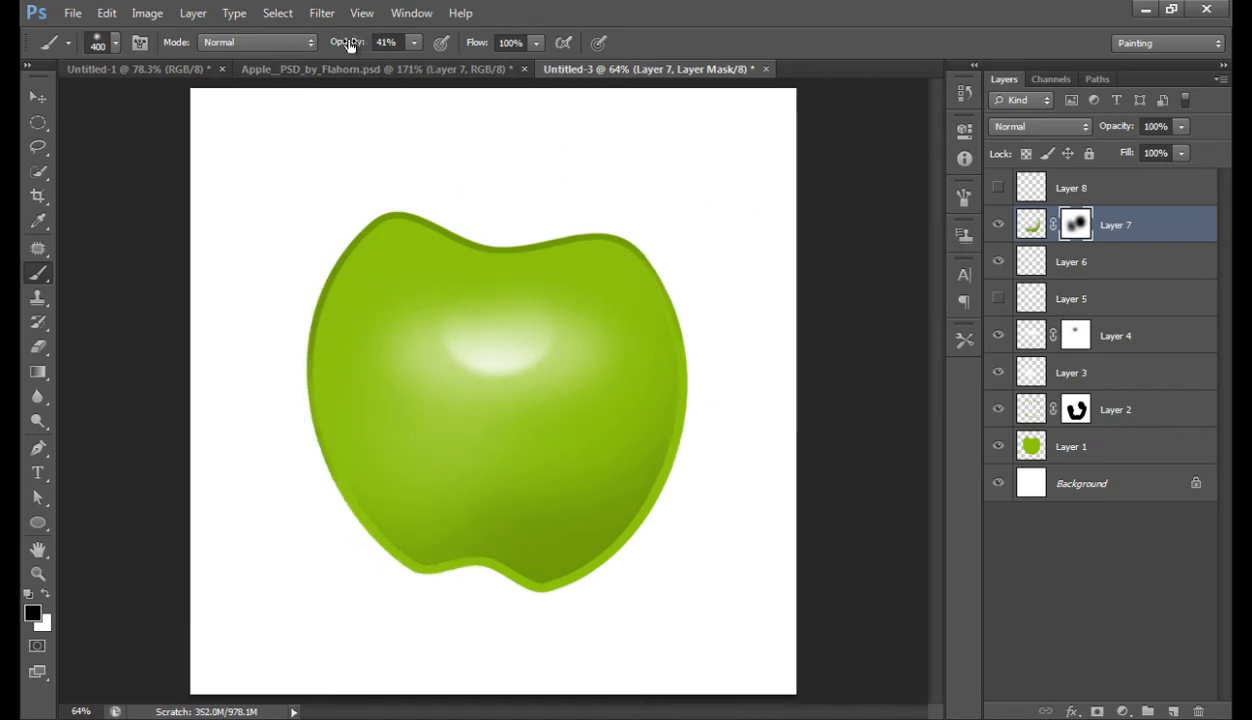
{"action": "left_click_drag", "start_coordinate": [349, 46], "coordinate": [333, 46]}
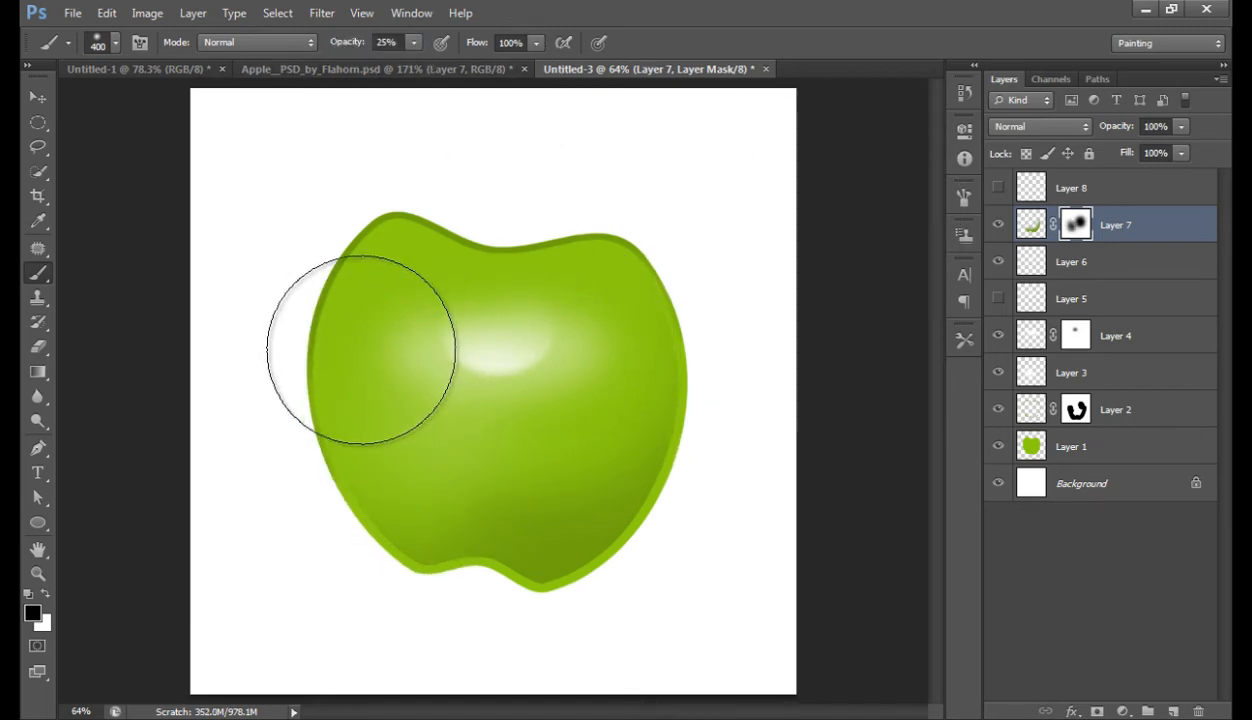
{"action": "left_click", "coordinate": [374, 617]}
{"action": "left_click", "coordinate": [358, 602]}
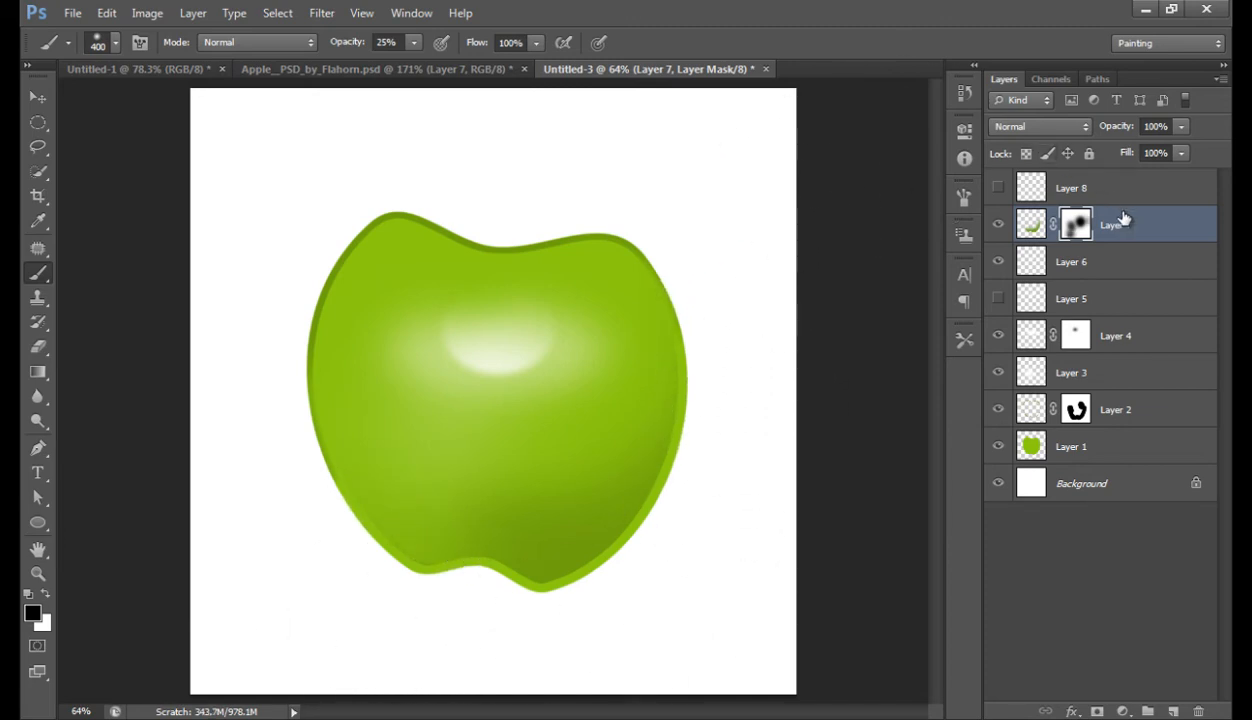
{"action": "left_click", "coordinate": [1000, 225]}
{"action": "left_click", "coordinate": [1000, 225]}
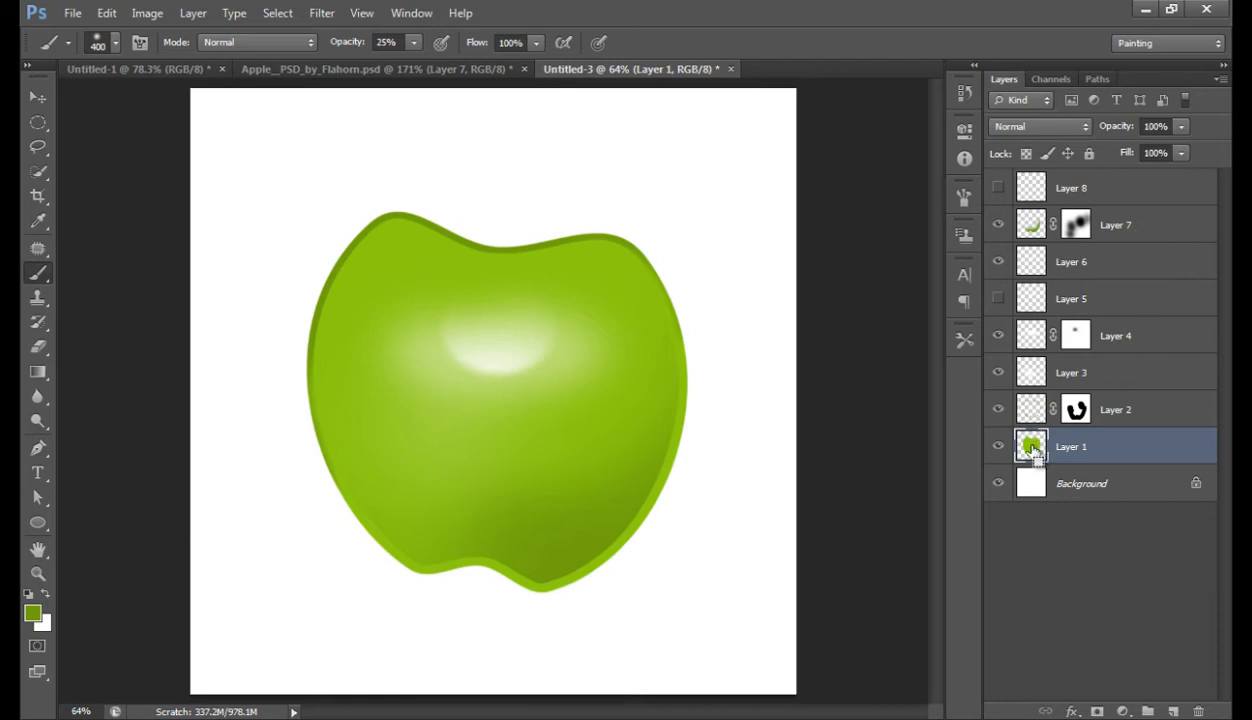
Step: Load Layer 1's apple outline as a selection, then show and activate Layer 8 with a 900 px dark green brush
{"action": "left_click", "coordinate": [1032, 447], "text": "ctrl"}
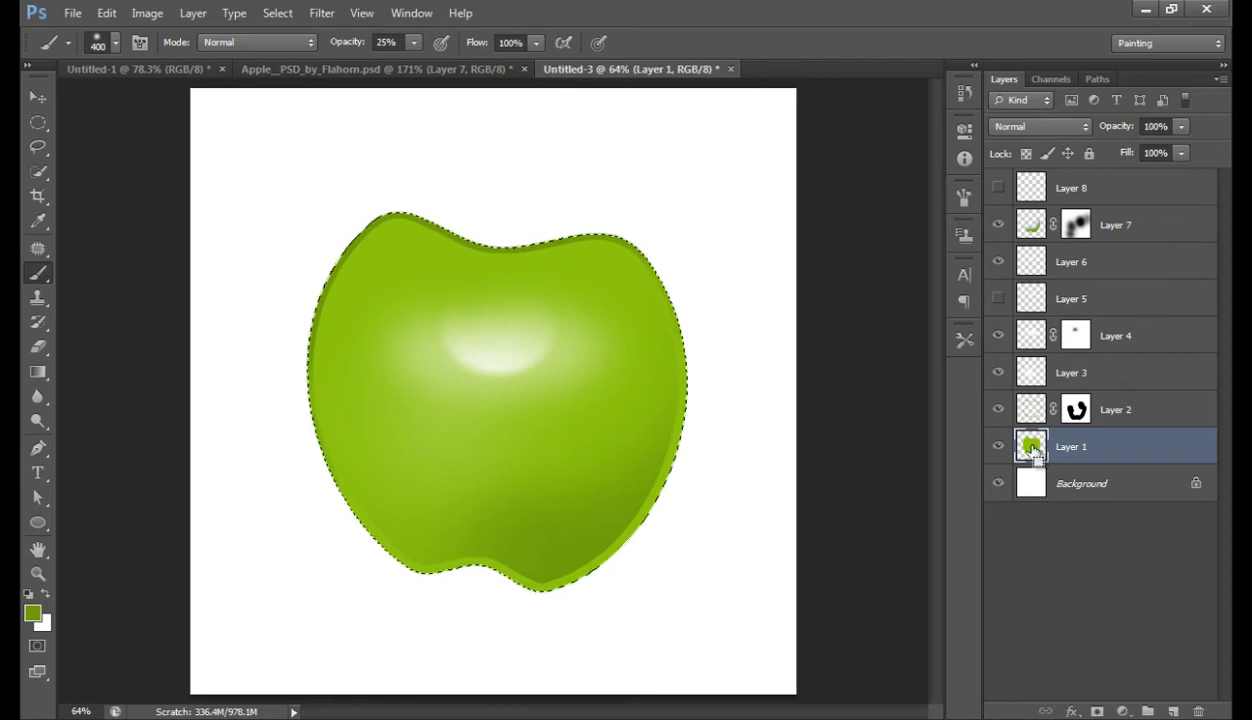
{"action": "left_click", "coordinate": [1119, 195]}
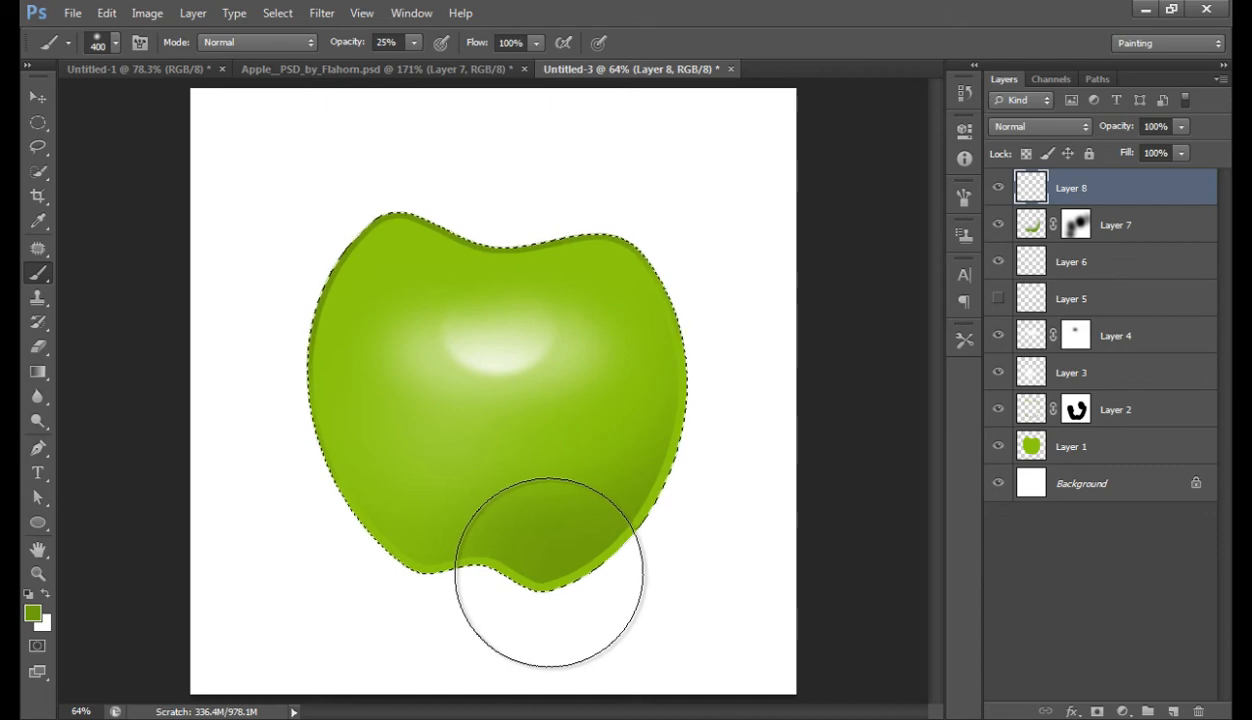
{"action": "key", "text": "bracketright"}
{"action": "key", "text": "bracketright"}
{"action": "key", "text": "bracketright"}
{"action": "key", "text": "bracketright"}
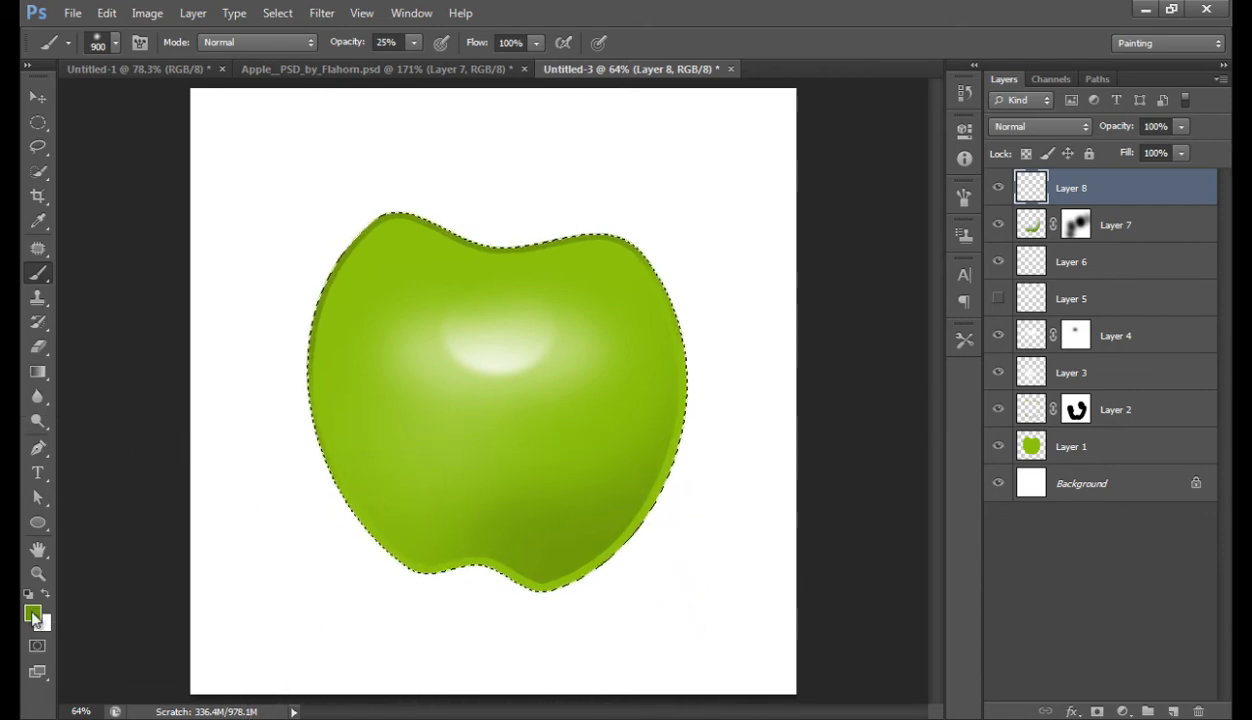
{"action": "left_click", "coordinate": [32, 612]}
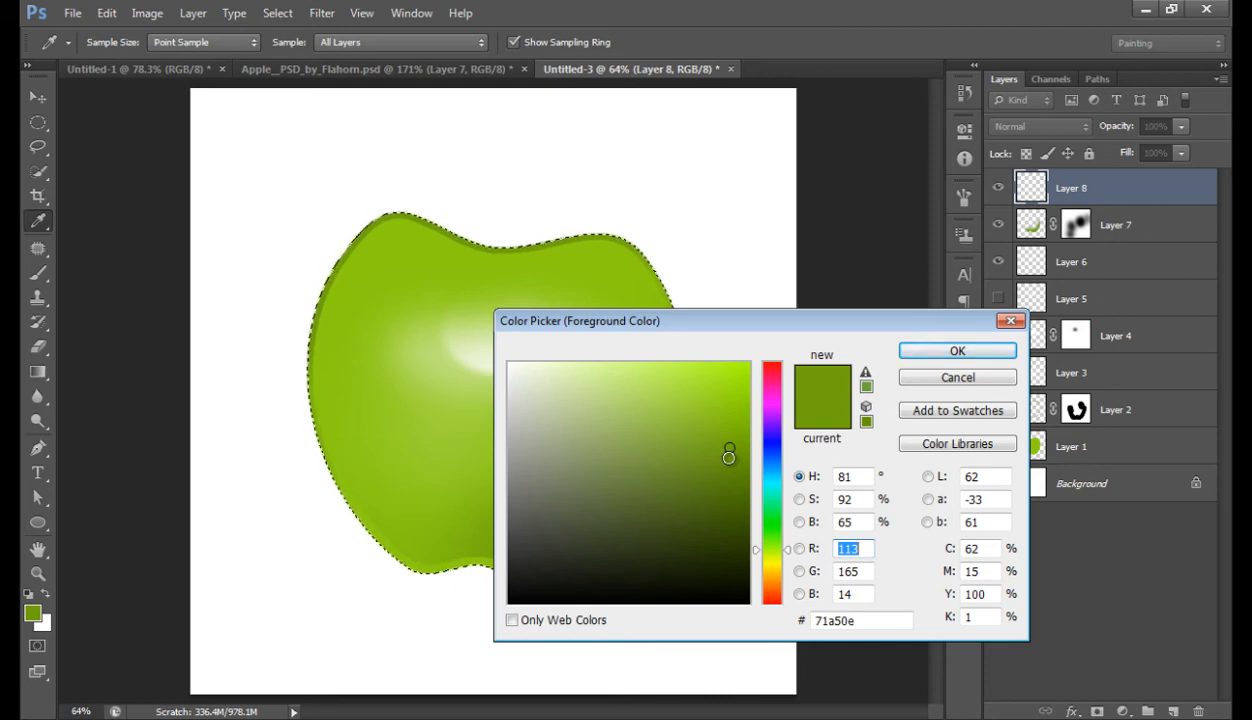
{"action": "left_click", "coordinate": [937, 358]}
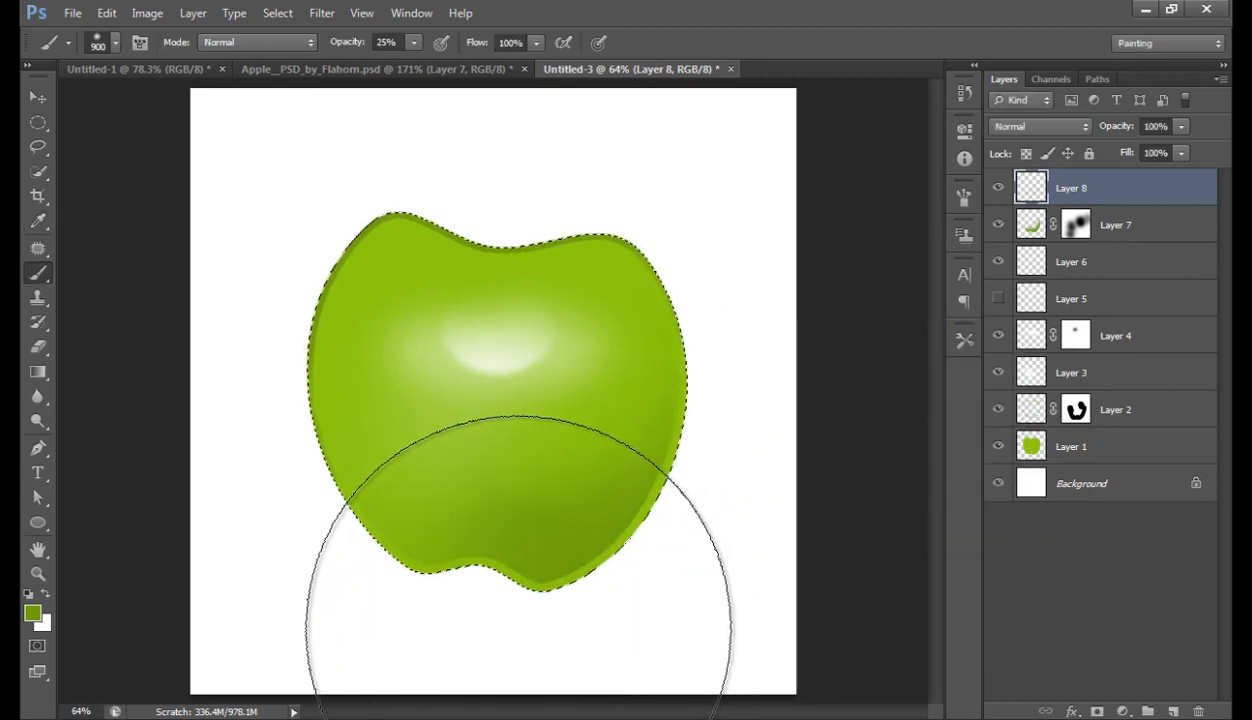
Step: Try painting dark green shading over the apple's lower and right side on Layer 8 with a 600 px brush at 100% opacity
{"action": "left_click", "coordinate": [517, 630]}
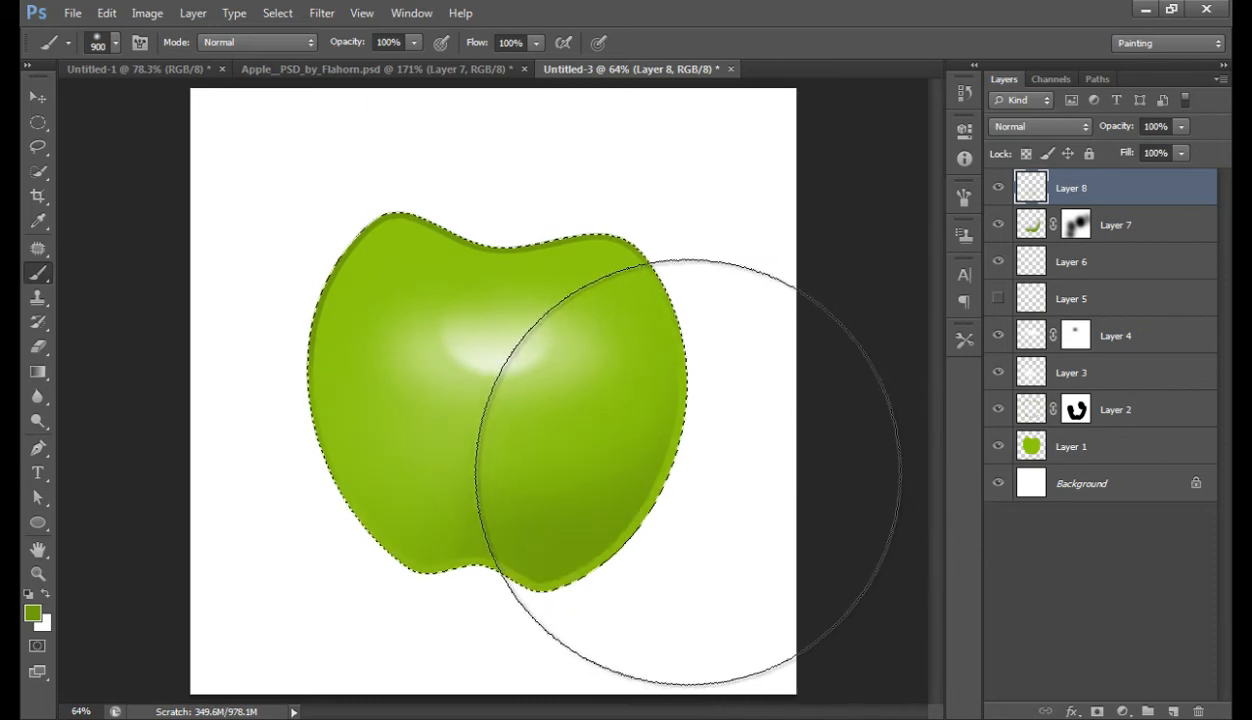
{"action": "scroll", "coordinate": [676, 450], "scroll_direction": "down", "scroll_amount": 4}
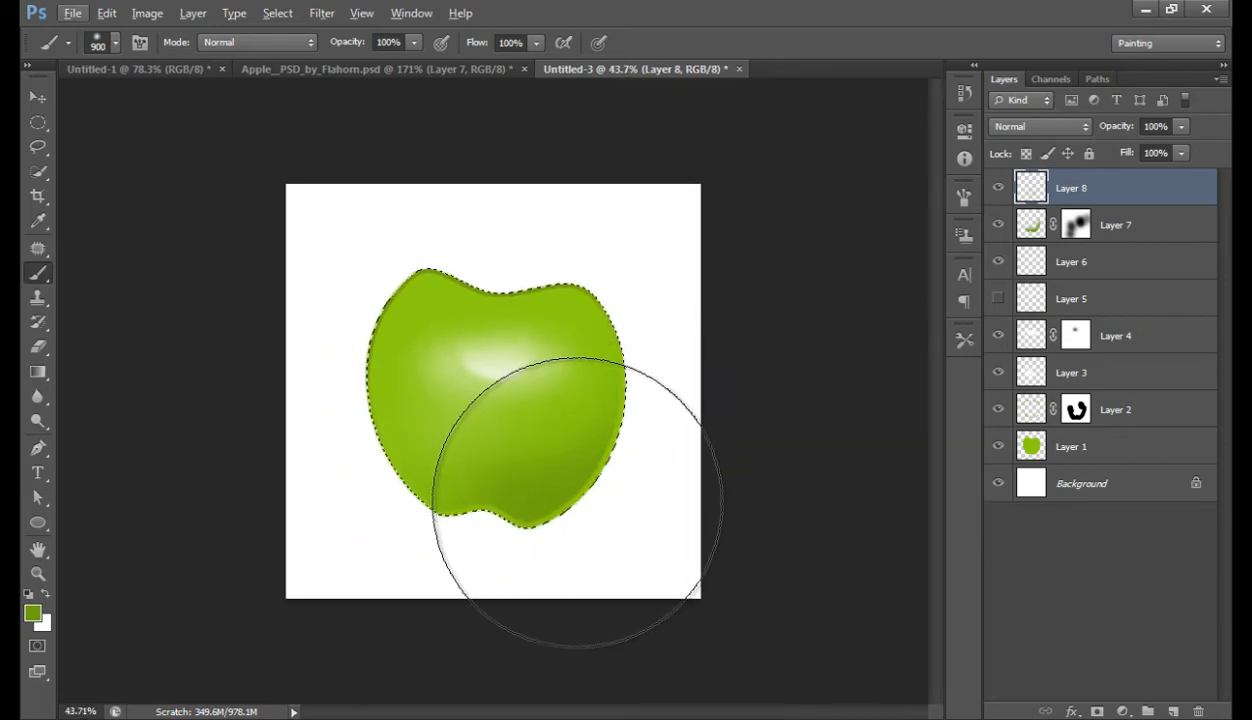
{"action": "key", "text": "bracketleft"}
{"action": "key", "text": "bracketleft"}
{"action": "key", "text": "bracketleft"}
{"action": "mouse_move", "coordinate": [667, 402]}
{"action": "left_mouse_down"}
{"action": "mouse_move", "coordinate": [646, 486]}
{"action": "mouse_move", "coordinate": [624, 513]}
{"action": "mouse_move", "coordinate": [503, 549]}
{"action": "left_mouse_up"}
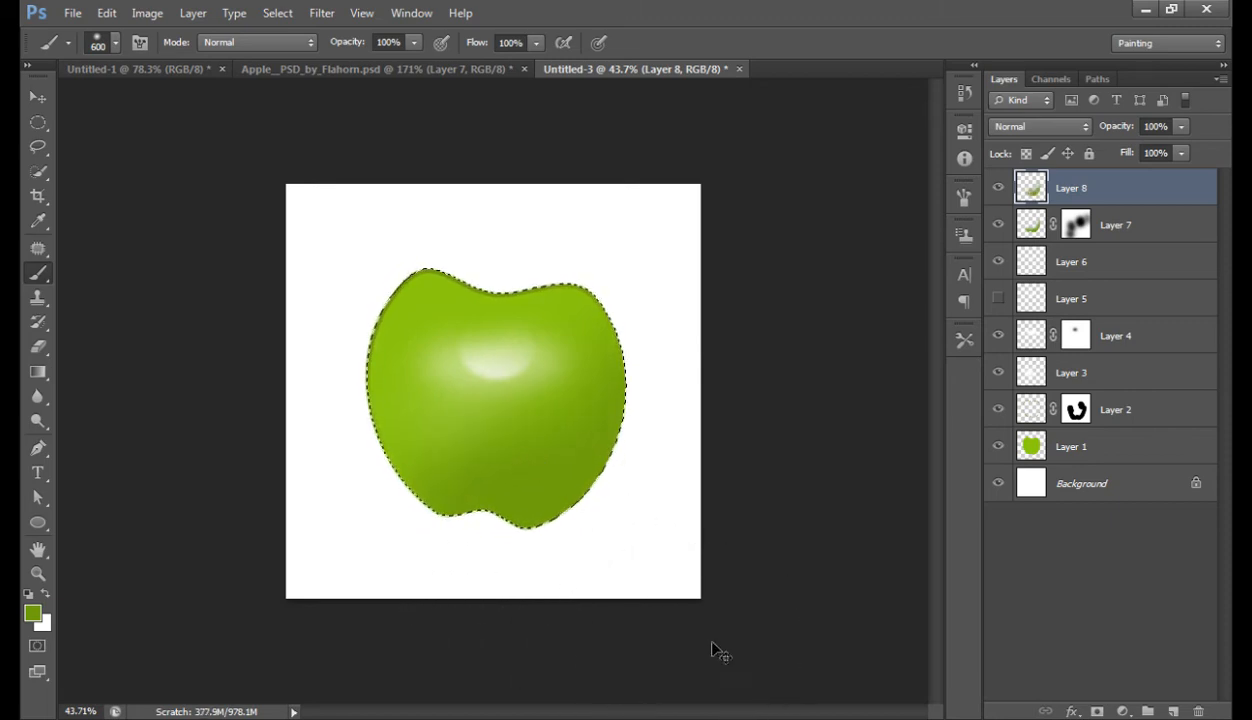
{"action": "scroll", "coordinate": [760, 597], "scroll_direction": "up", "scroll_amount": 2}
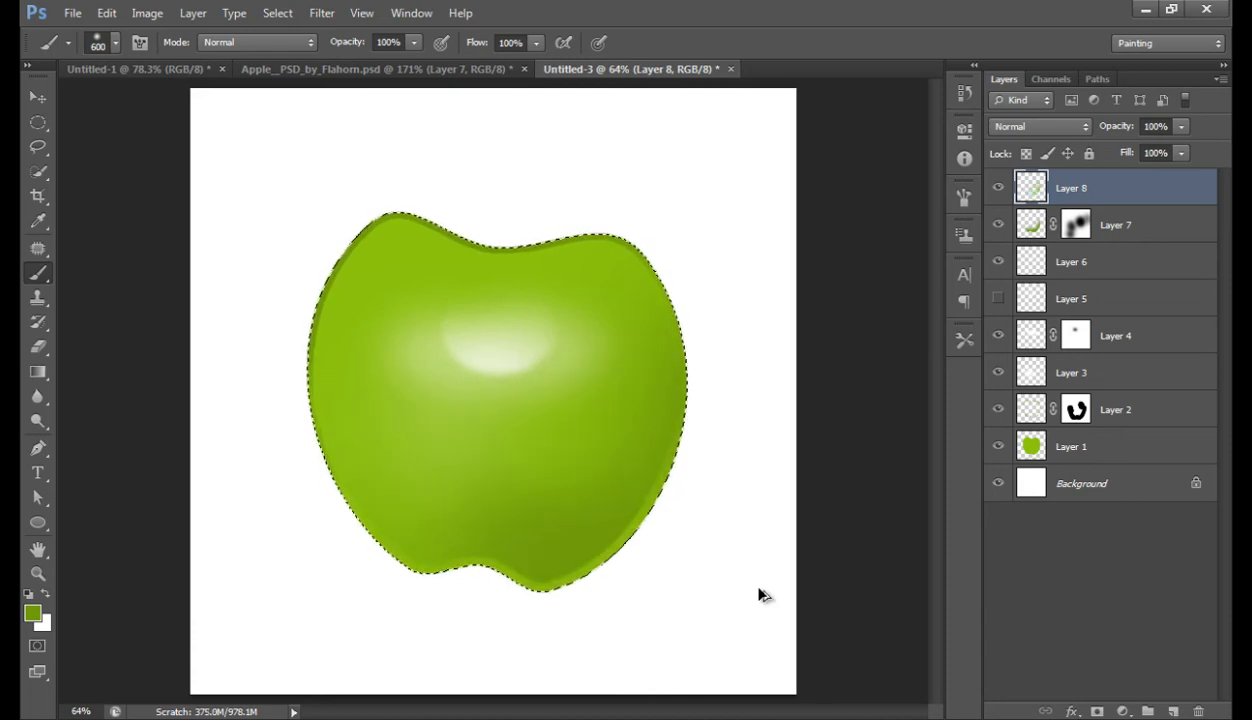
{"action": "key", "text": "ctrl+alt+z"}
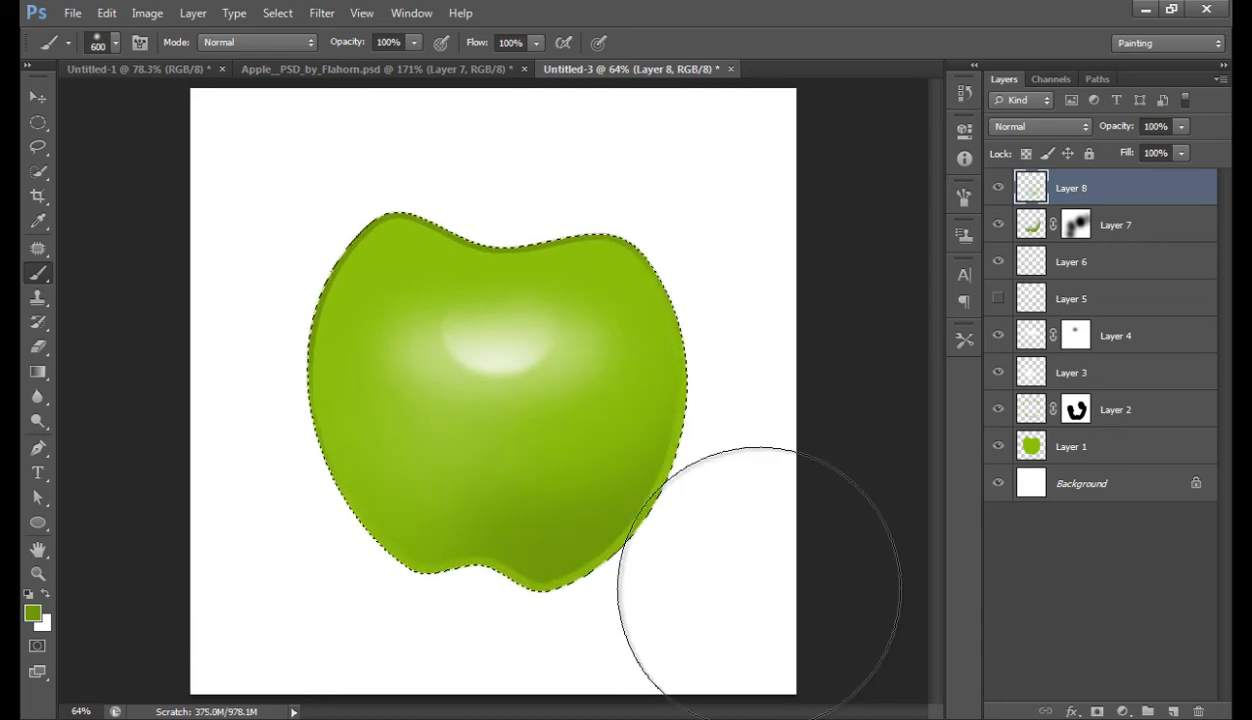
Step: Contract the apple selection by 15 pixels, paint dark green shading over its lower and right side on Layer 8 with the 600 px brush, and deselect
{"action": "left_click", "coordinate": [293, 18]}
{"action": "mouse_move", "coordinate": [327, 221]}
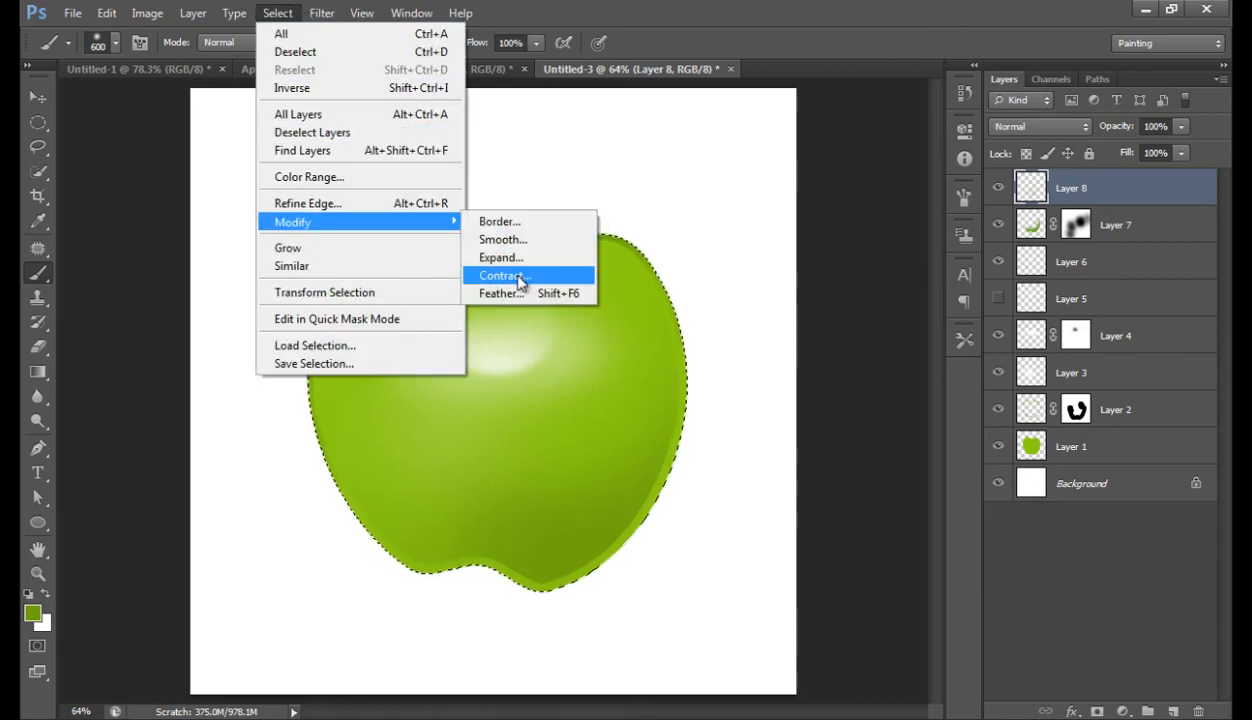
{"action": "left_click", "coordinate": [500, 276]}
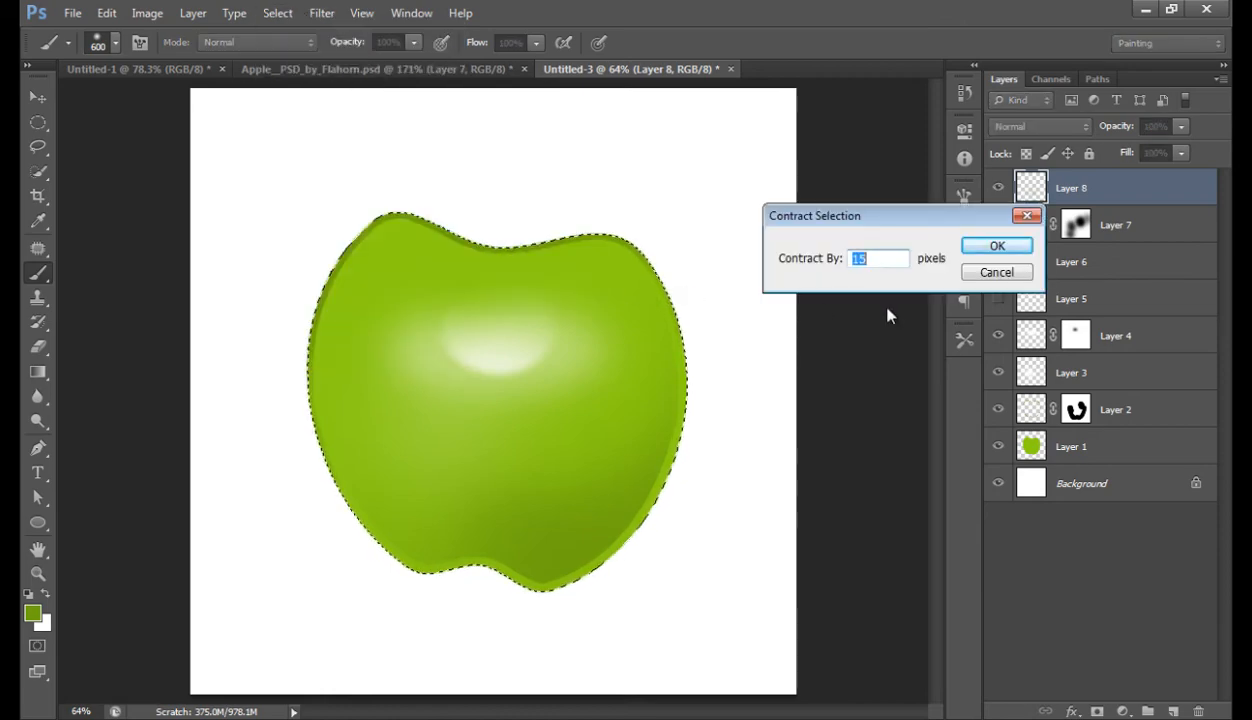
{"action": "left_click", "coordinate": [979, 255]}
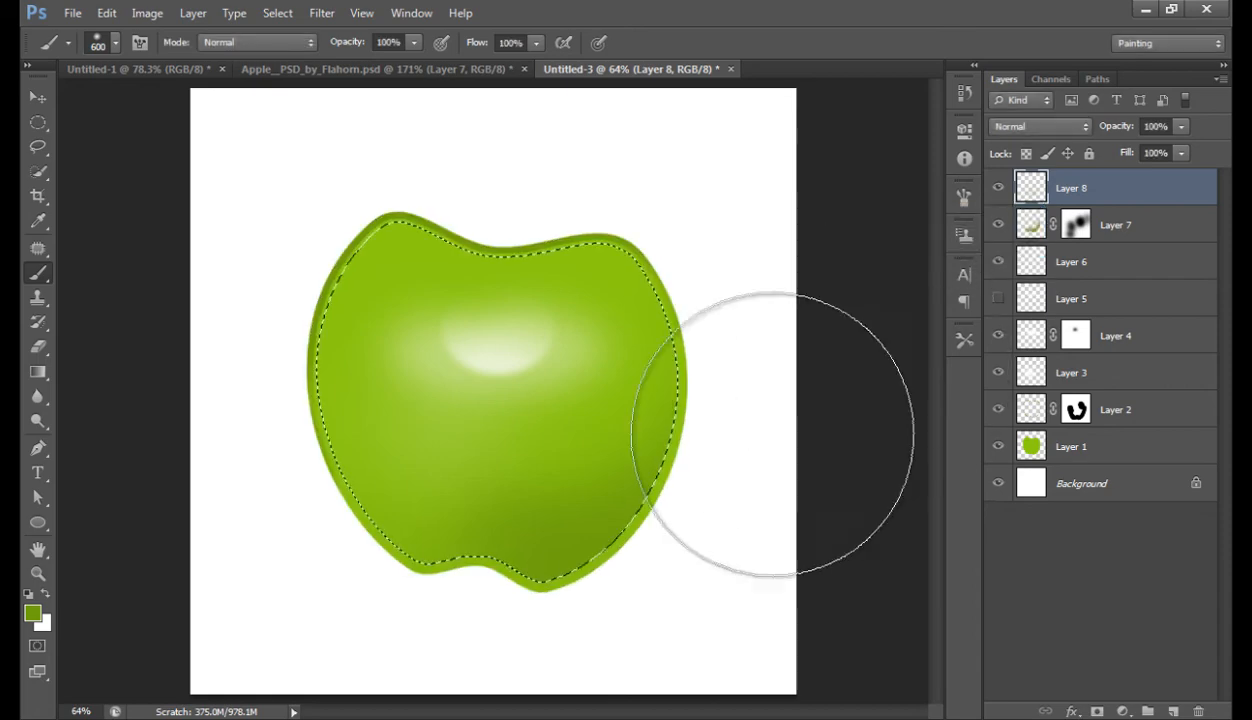
{"action": "mouse_move", "coordinate": [525, 618]}
{"action": "left_mouse_down"}
{"action": "mouse_move", "coordinate": [460, 601]}
{"action": "mouse_move", "coordinate": [441, 568]}
{"action": "mouse_move", "coordinate": [447, 591]}
{"action": "mouse_move", "coordinate": [568, 589]}
{"action": "mouse_move", "coordinate": [655, 529]}
{"action": "mouse_move", "coordinate": [722, 448]}
{"action": "mouse_move", "coordinate": [747, 382]}
{"action": "mouse_move", "coordinate": [742, 353]}
{"action": "mouse_move", "coordinate": [744, 422]}
{"action": "mouse_move", "coordinate": [676, 530]}
{"action": "mouse_move", "coordinate": [621, 575]}
{"action": "mouse_move", "coordinate": [467, 620]}
{"action": "left_mouse_up"}
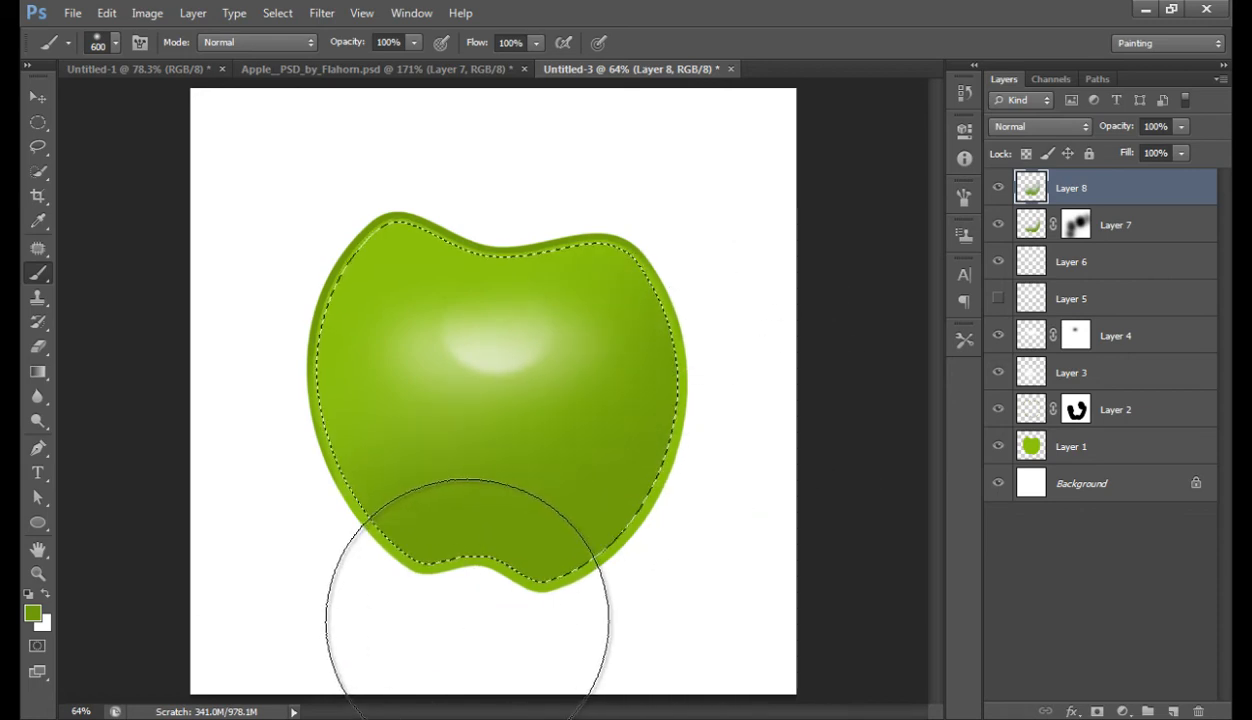
{"action": "key", "text": "ctrl+d"}
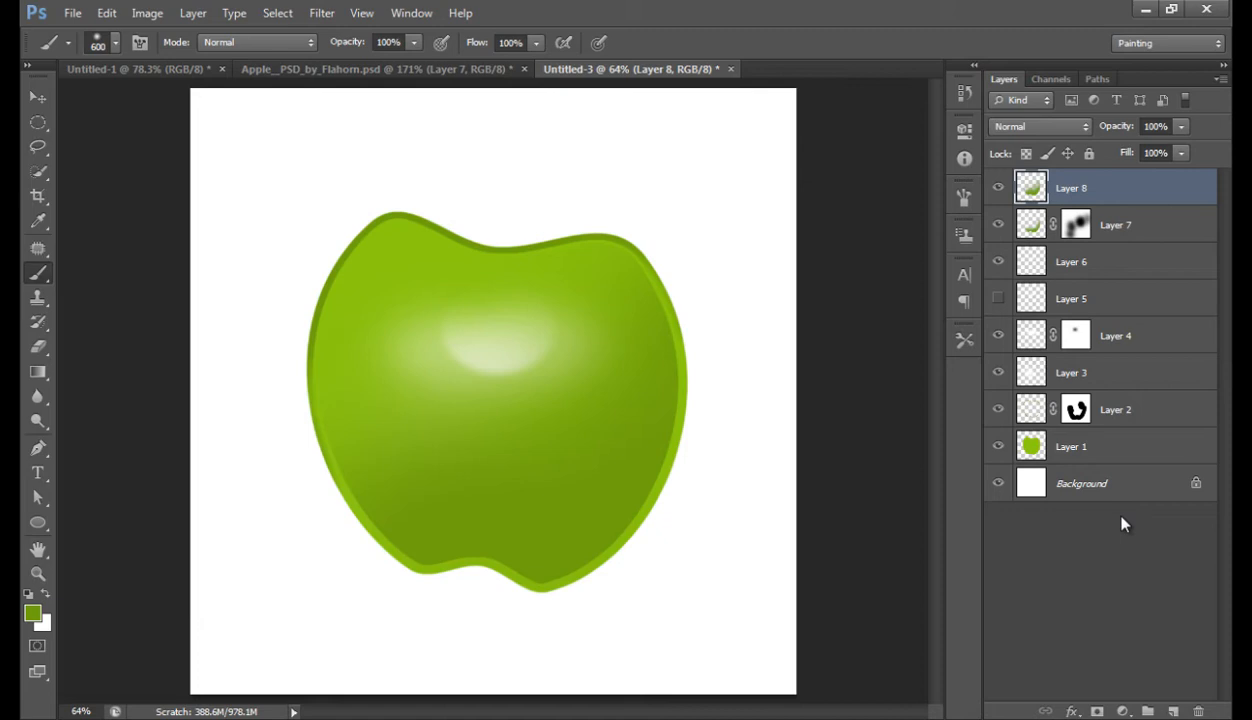
Step: Compare Layer 8 hidden and shown, and set its layer opacity to 81%
{"action": "left_click", "coordinate": [1000, 189]}
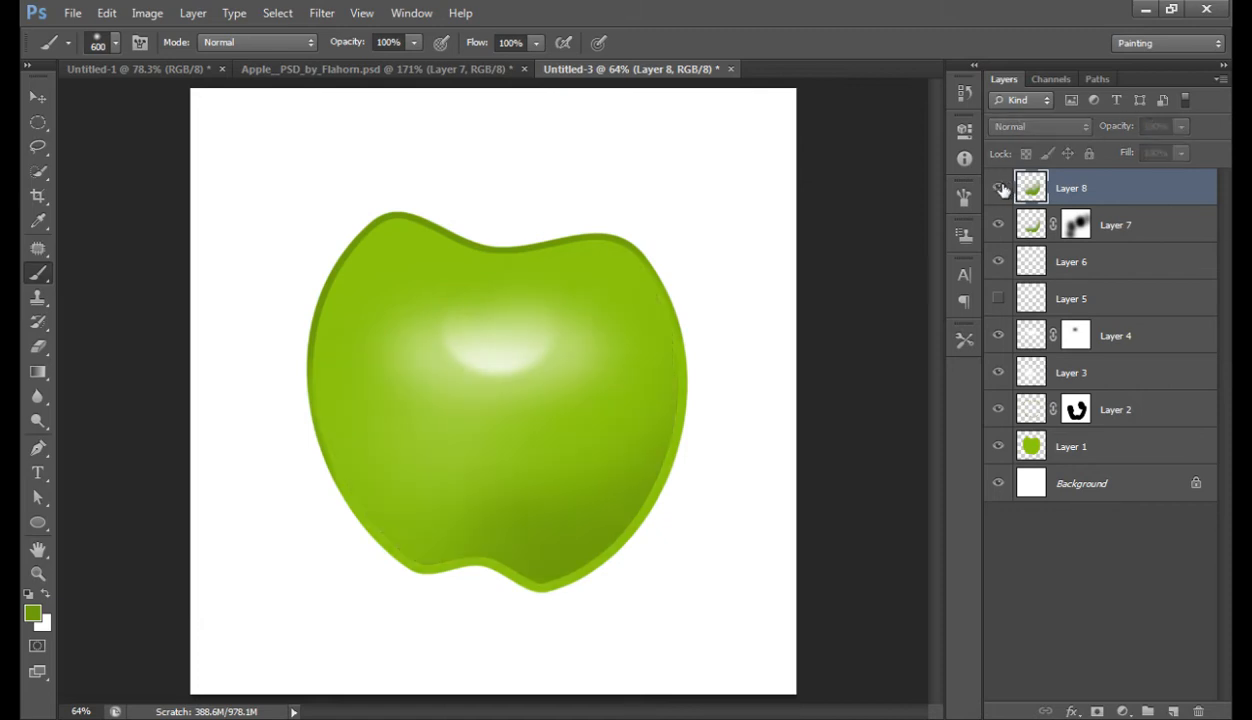
{"action": "left_click", "coordinate": [1000, 189]}
{"action": "left_click", "coordinate": [1000, 189]}
{"action": "left_click", "coordinate": [1000, 189]}
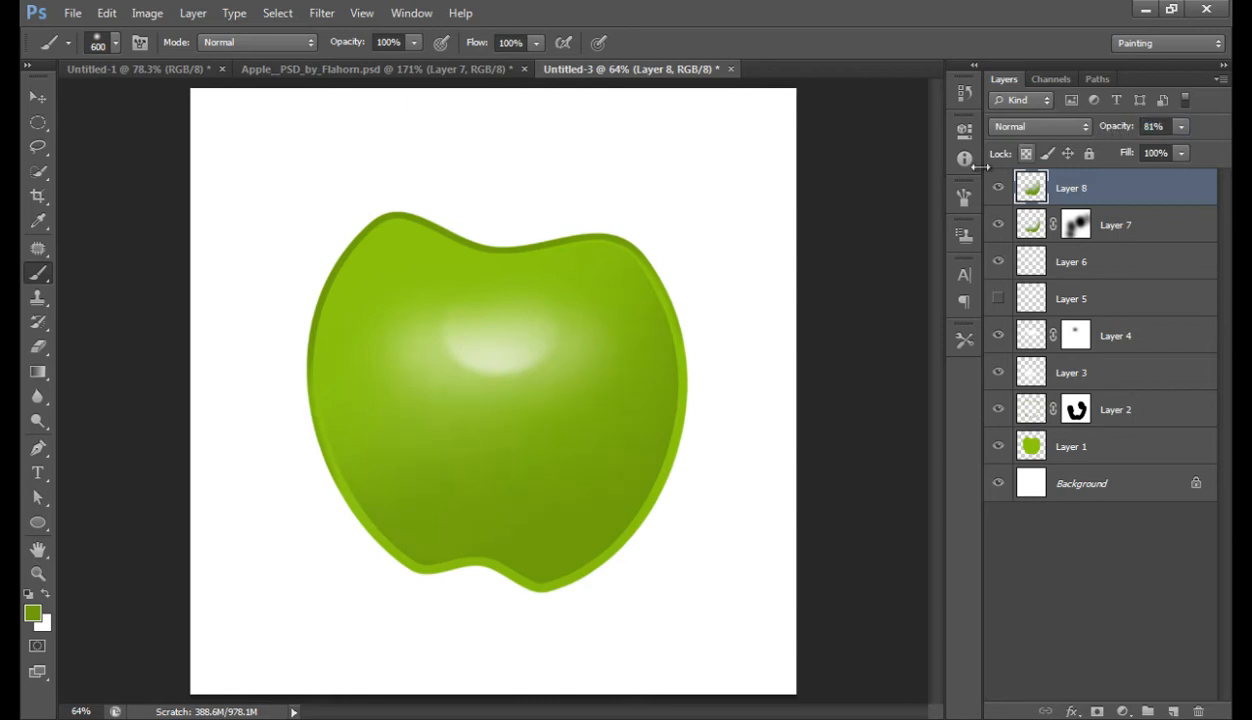
Step: Add a mask to Layer 8 and fade the shading's upper and left parts with black, using 11% brush opacity for the last strokes
{"action": "left_click", "coordinate": [1099, 712]}
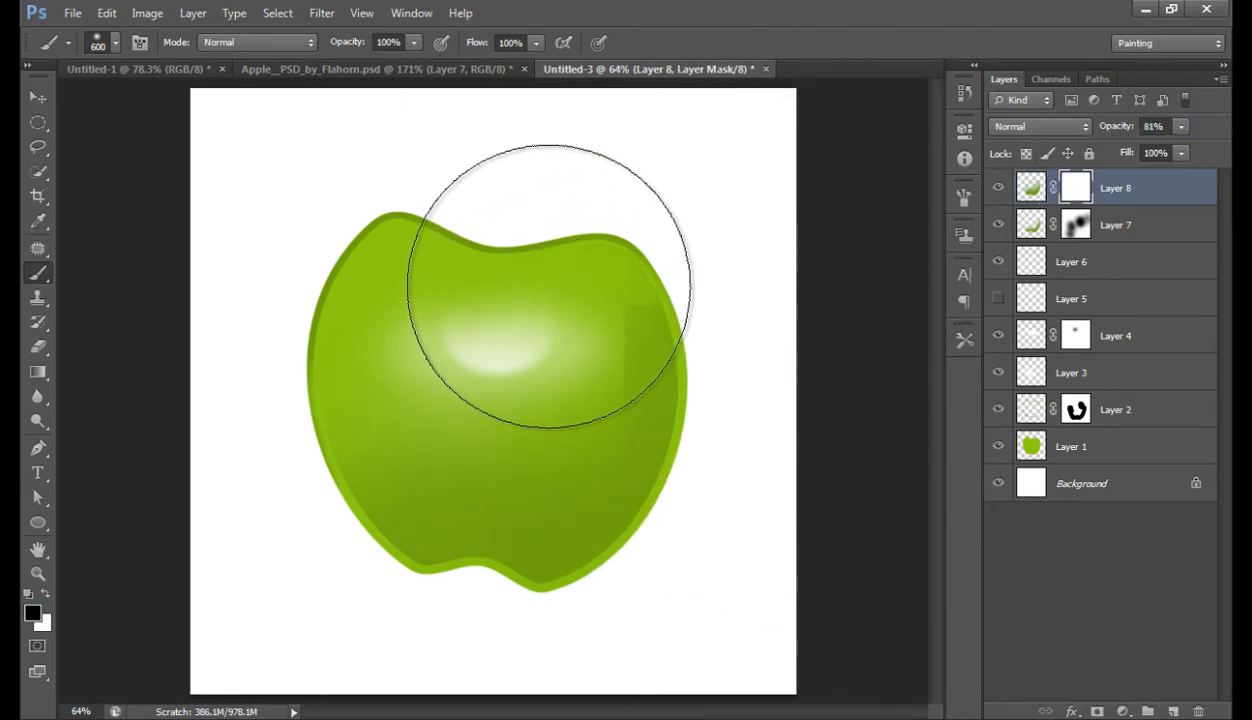
{"action": "left_click_drag", "start_coordinate": [548, 265], "coordinate": [531, 265]}
{"action": "mouse_move", "coordinate": [392, 357]}
{"action": "left_mouse_down"}
{"action": "mouse_move", "coordinate": [438, 267]}
{"action": "mouse_move", "coordinate": [401, 285]}
{"action": "mouse_move", "coordinate": [376, 322]}
{"action": "mouse_move", "coordinate": [397, 294]}
{"action": "mouse_move", "coordinate": [525, 240]}
{"action": "left_mouse_up"}
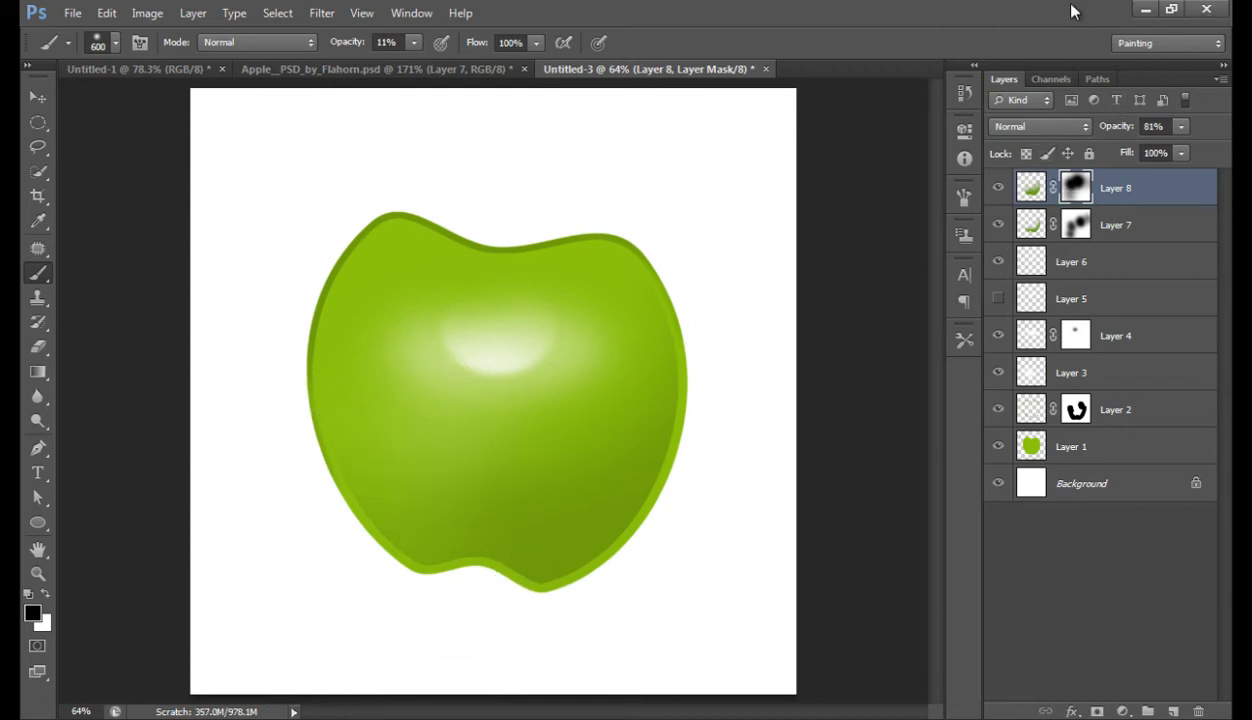
{"action": "left_click", "coordinate": [998, 188]}
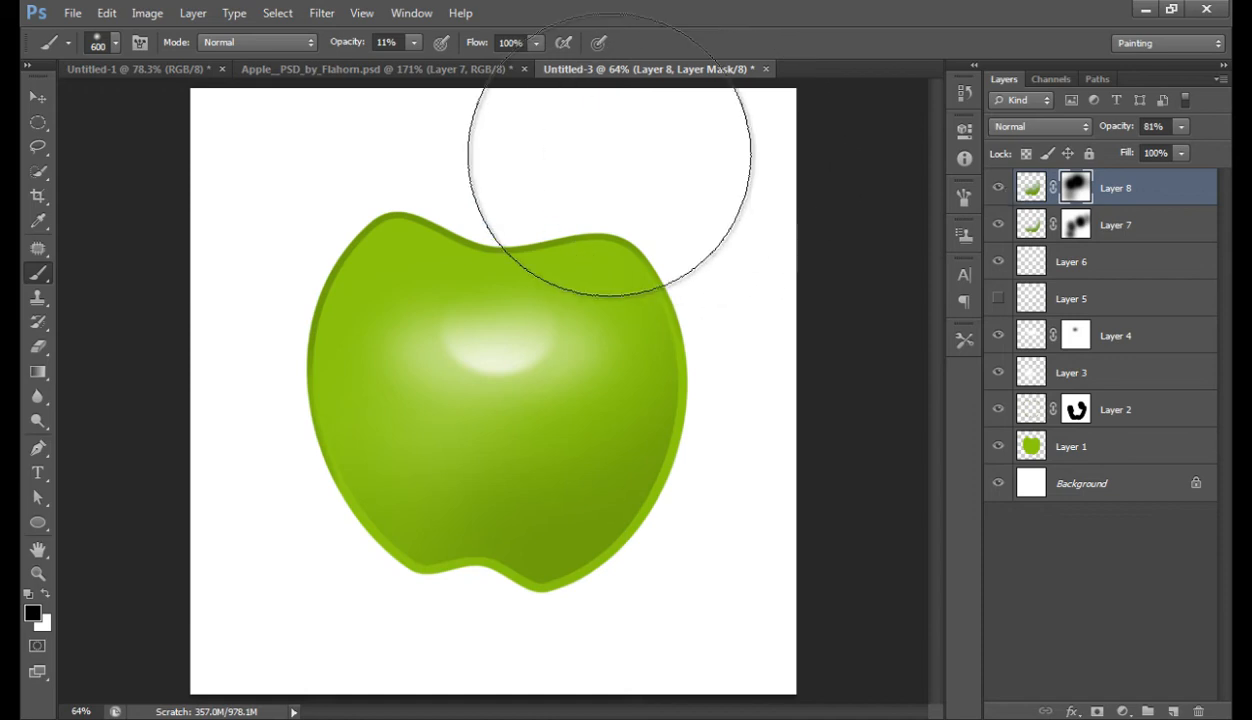
Step: Add a new layer above Layer 8 and load Layer 1's apple outline as a selection
{"action": "left_click", "coordinate": [1085, 447]}
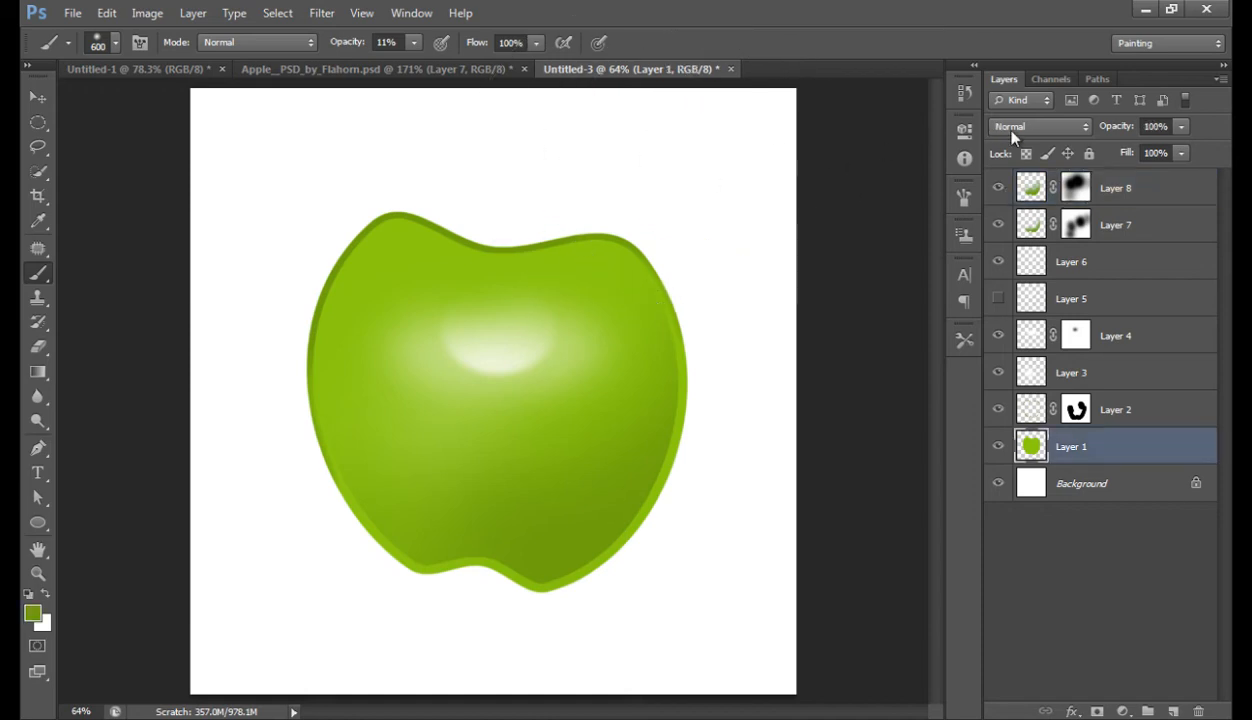
{"action": "left_click", "coordinate": [1158, 188]}
{"action": "left_click", "coordinate": [1170, 711]}
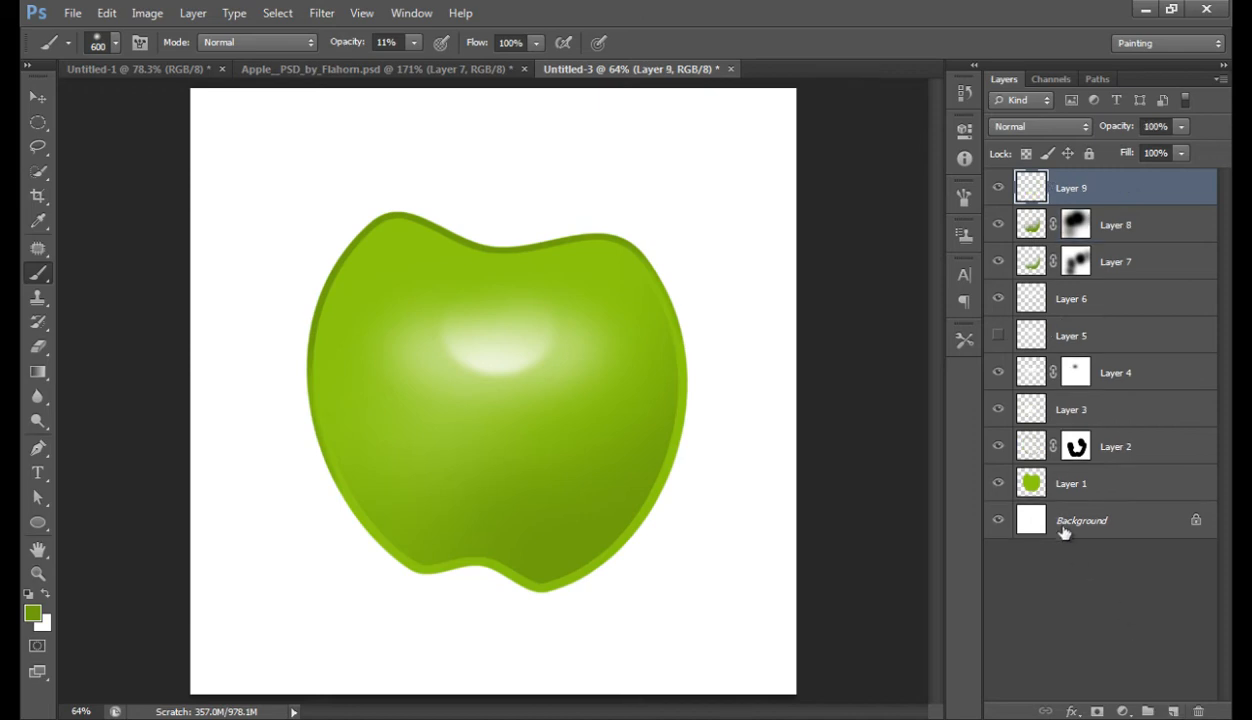
{"action": "left_click", "coordinate": [1035, 489], "text": "ctrl"}
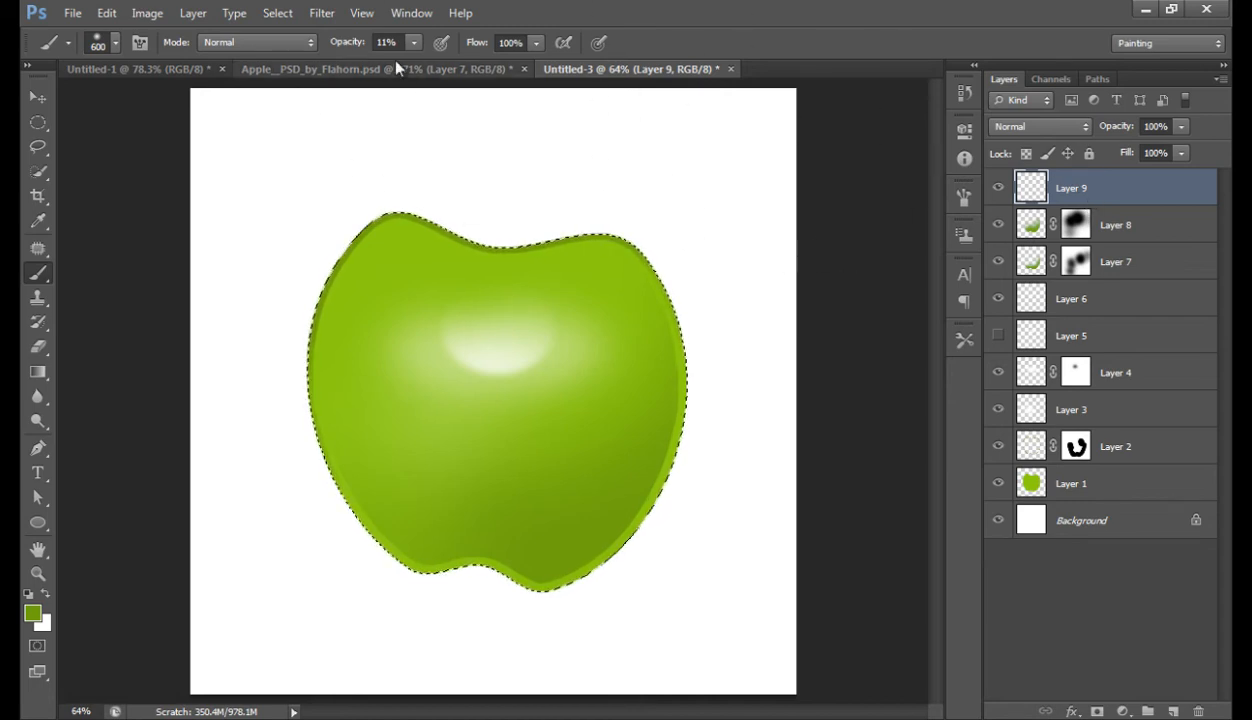
{"action": "left_click", "coordinate": [280, 14]}
{"action": "mouse_move", "coordinate": [397, 222]}
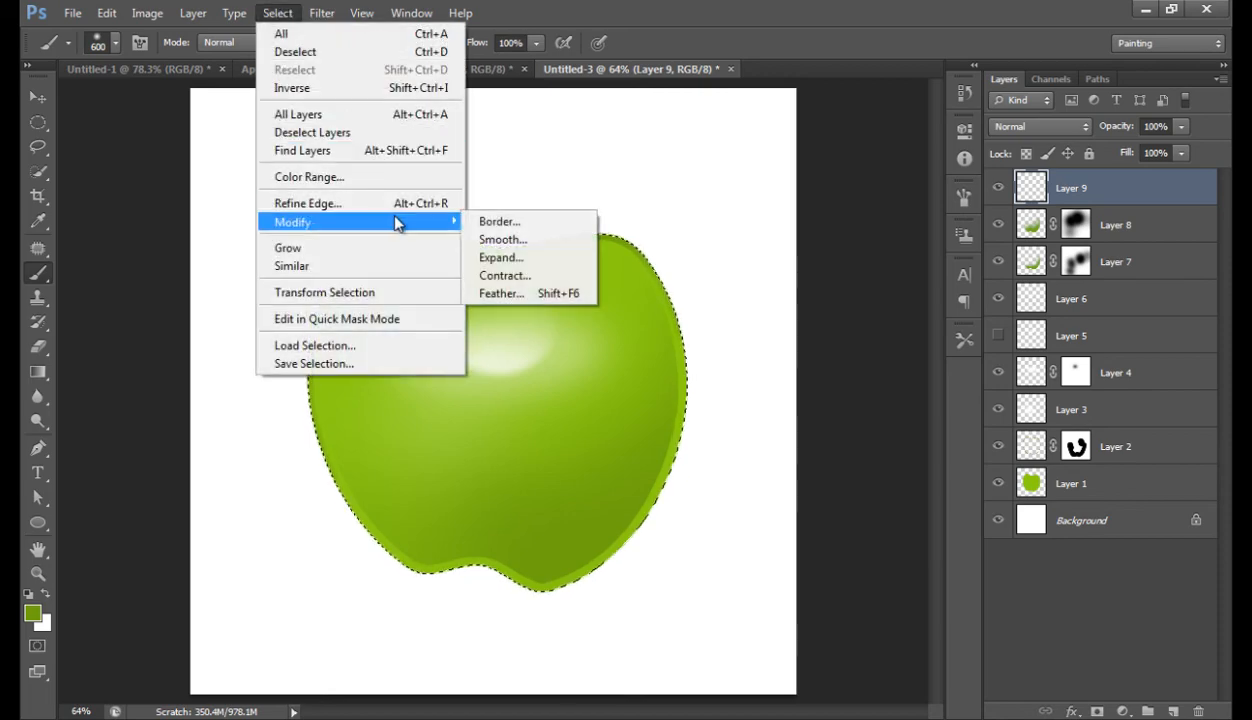
{"action": "left_click", "coordinate": [535, 296]}
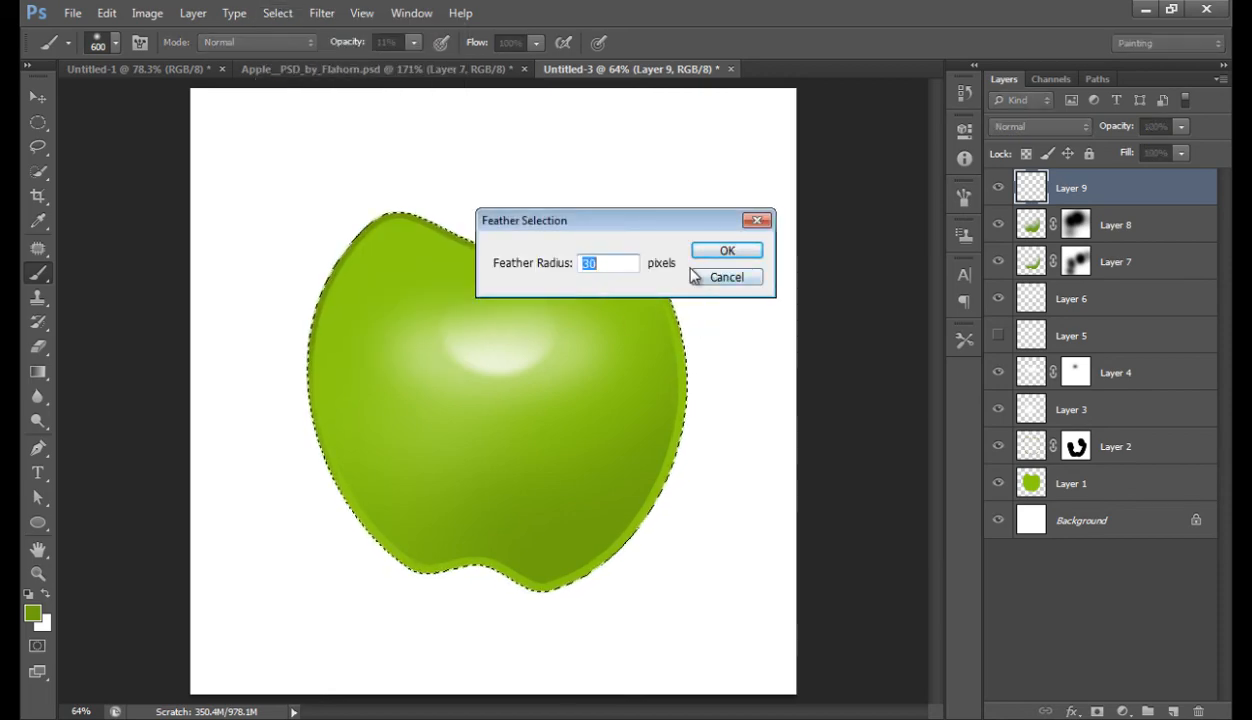
{"action": "key", "text": "Return"}
Step: Contract the apple selection by 10 pixels
{"action": "left_click", "coordinate": [278, 13]}
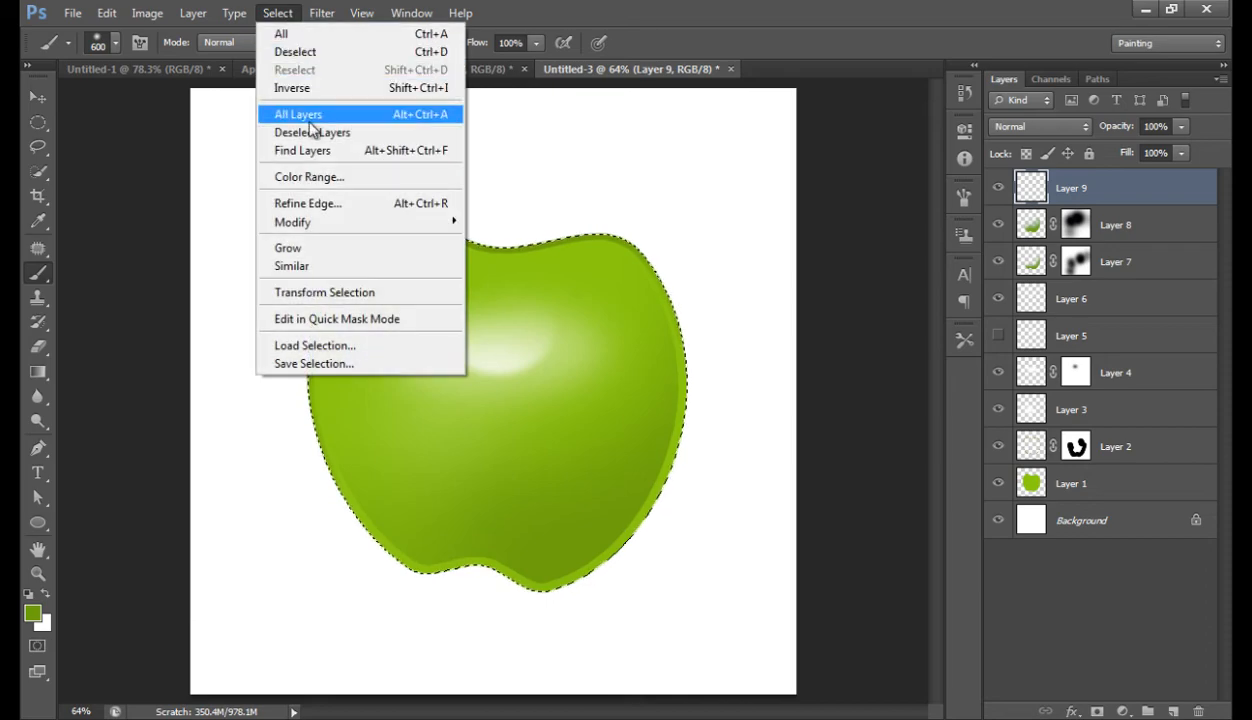
{"action": "mouse_move", "coordinate": [349, 222]}
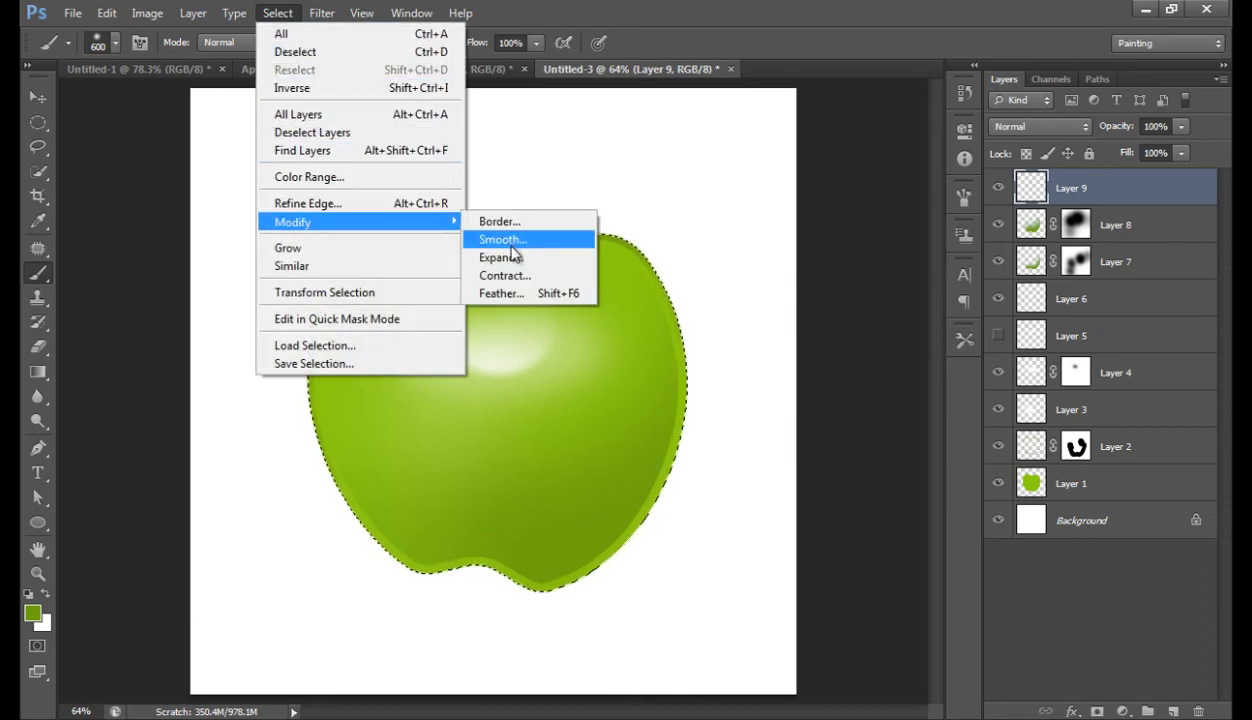
{"action": "left_click", "coordinate": [505, 276]}
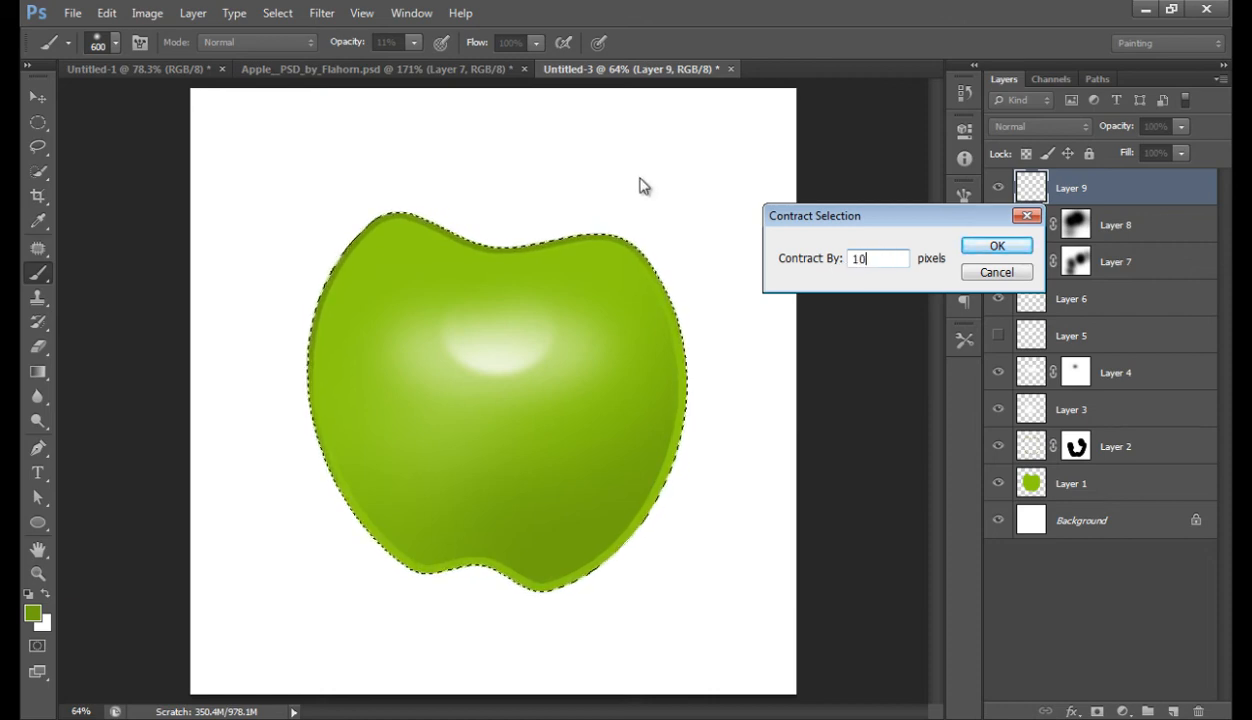
{"action": "left_click", "coordinate": [987, 246]}
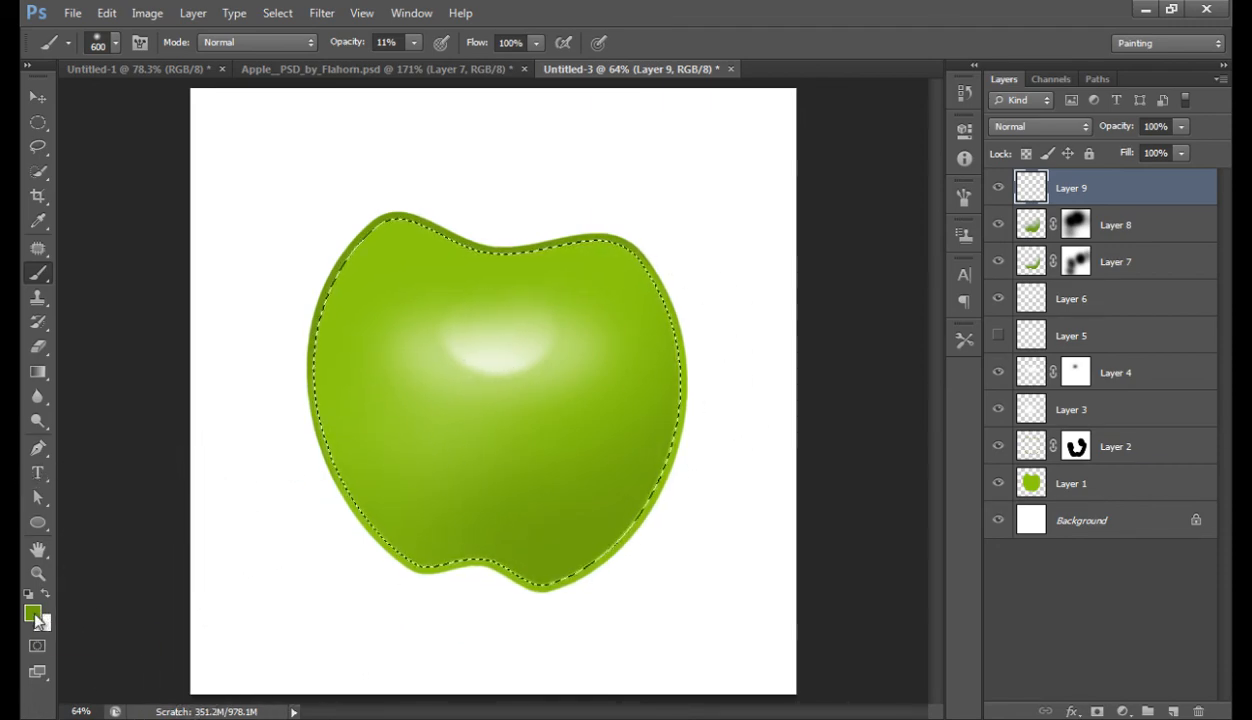
Step: Paint a soft white highlight over the apple's lower left on Layer 9 at 100% brush opacity, deselect, and set the layer to Overlay
{"action": "key", "text": "x"}
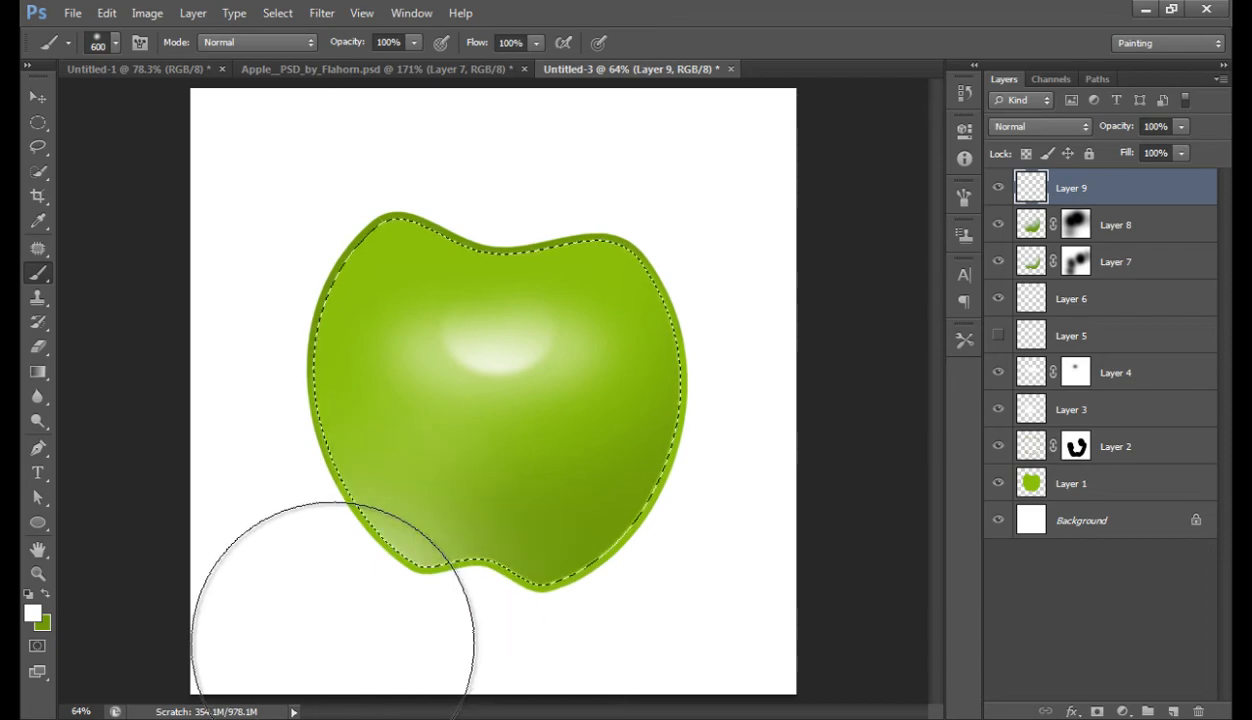
{"action": "mouse_move", "coordinate": [333, 643]}
{"action": "left_mouse_down"}
{"action": "mouse_move", "coordinate": [491, 694]}
{"action": "mouse_move", "coordinate": [399, 676]}
{"action": "mouse_move", "coordinate": [308, 627]}
{"action": "mouse_move", "coordinate": [271, 572]}
{"action": "mouse_move", "coordinate": [249, 691]}
{"action": "left_mouse_up"}
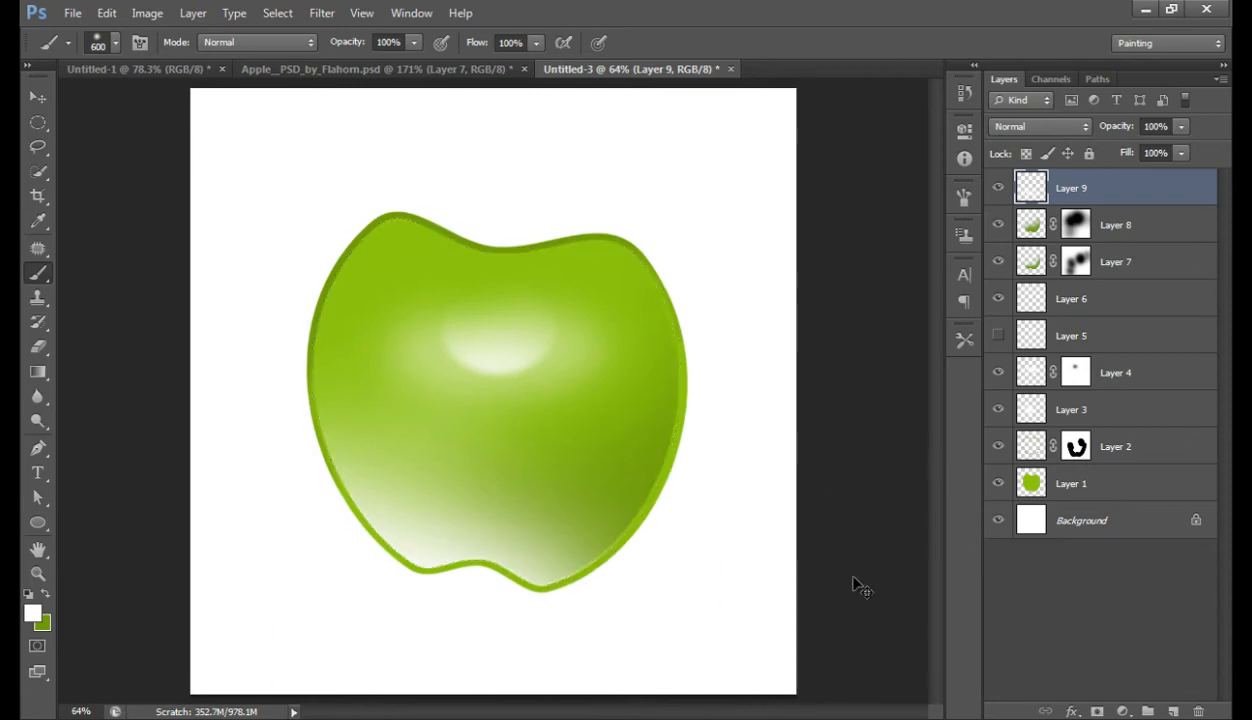
{"action": "left_click", "coordinate": [1076, 128]}
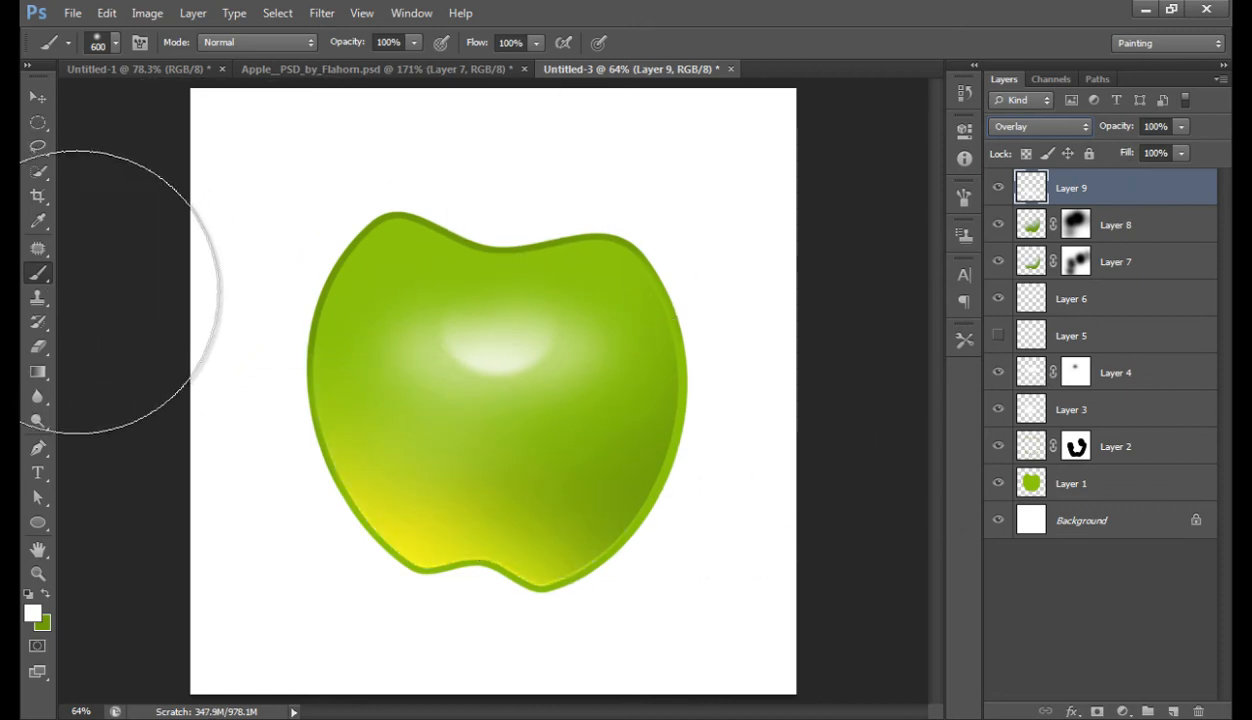
{"action": "left_click", "coordinate": [39, 398]}
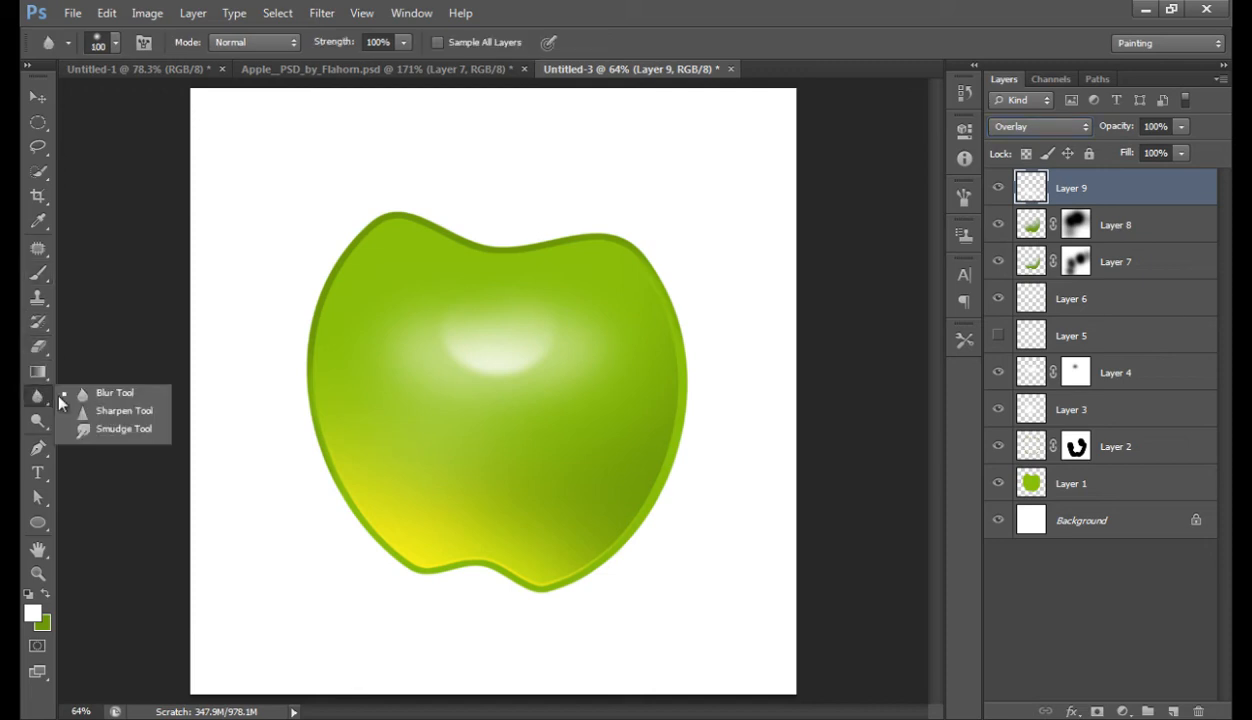
{"action": "left_click", "coordinate": [100, 396]}
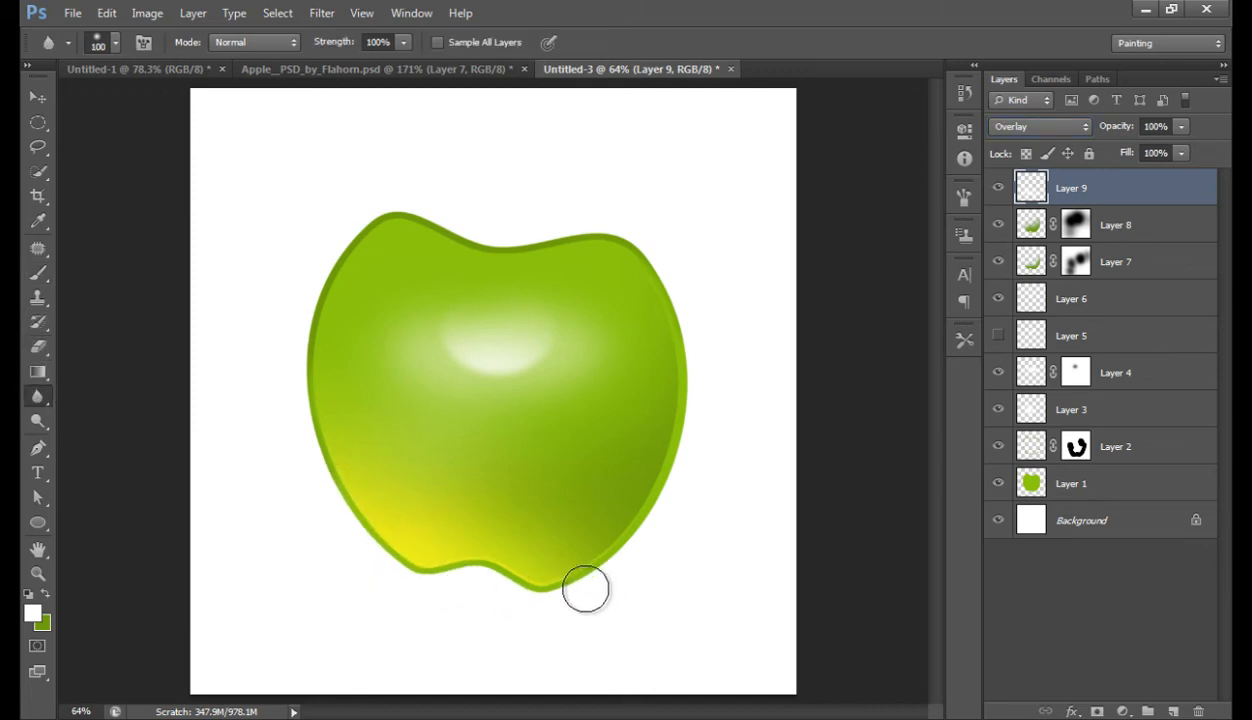
{"action": "left_click", "coordinate": [1088, 644]}
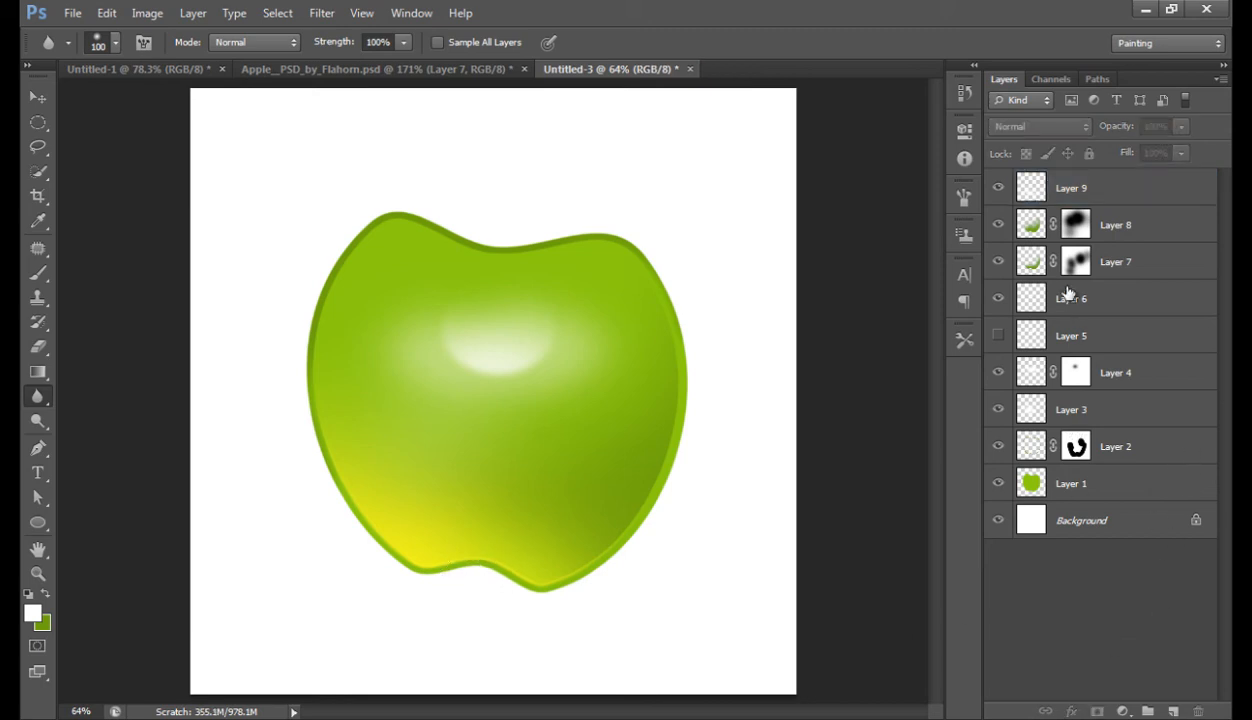
Step: Nudge Layer 9's yellow highlight down toward the apple's lower edge with the Move tool
{"action": "left_click", "coordinate": [1031, 188]}
{"action": "key", "text": "v"}
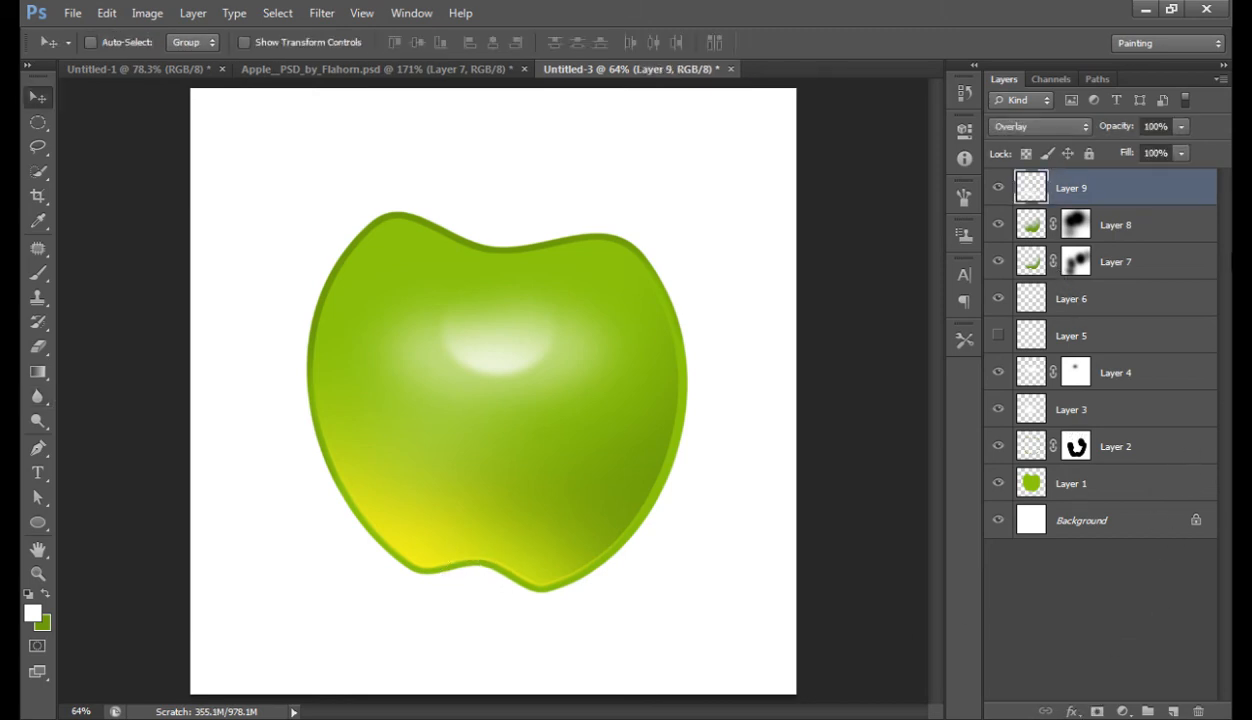
{"action": "key", "text": "Down"}
{"action": "key", "text": "Down"}
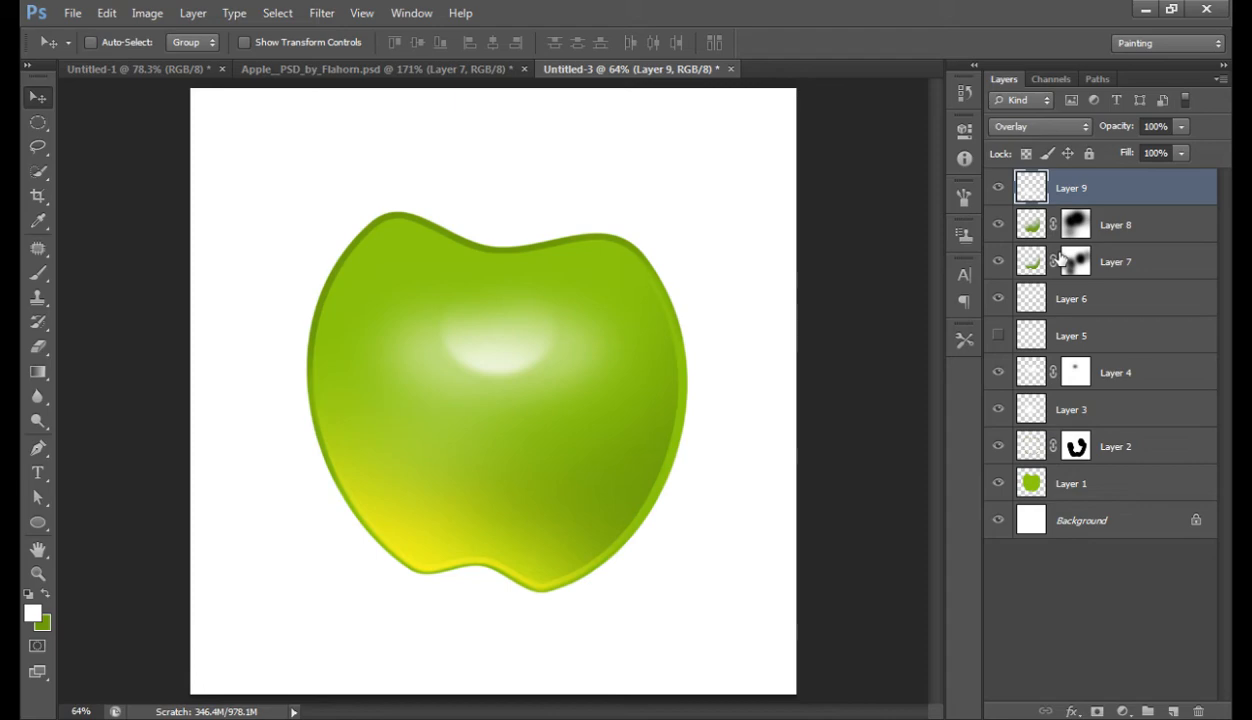
Step: Duplicate Layer 9 and set the copy to Normal blending at 64% opacity
{"action": "key", "text": "ctrl+j"}
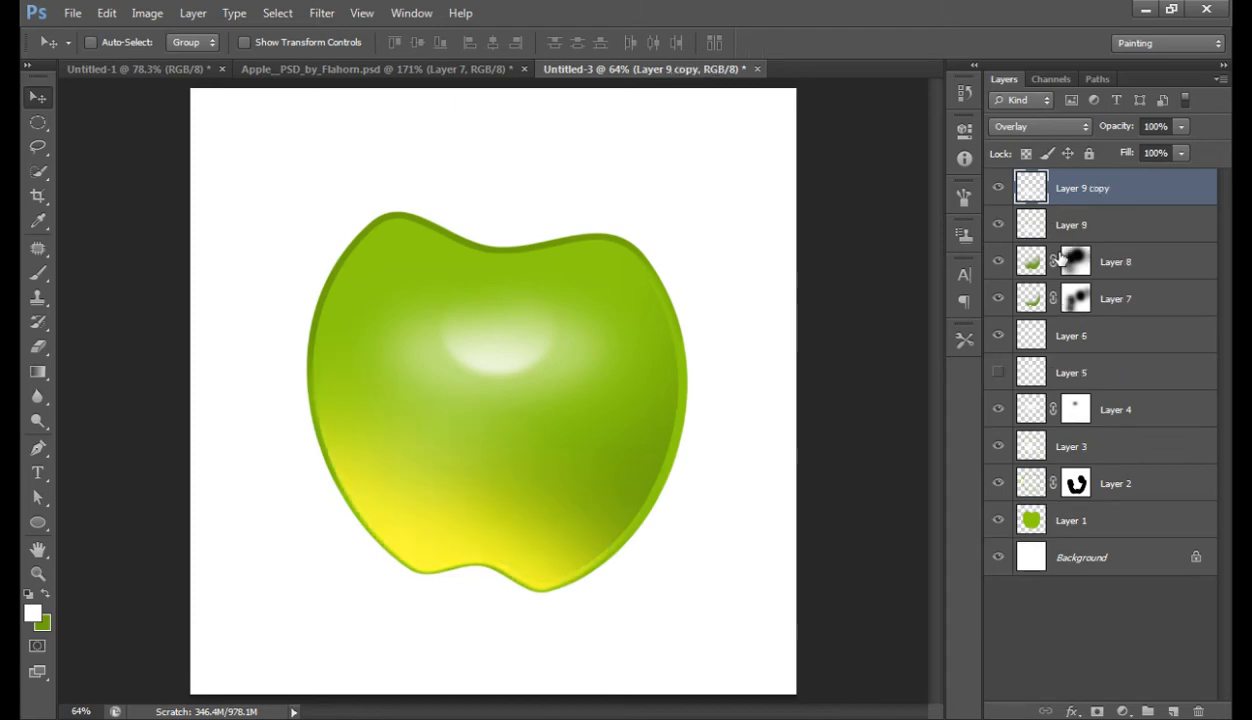
{"action": "left_click", "coordinate": [1029, 122]}
{"action": "left_click", "coordinate": [1030, 146]}
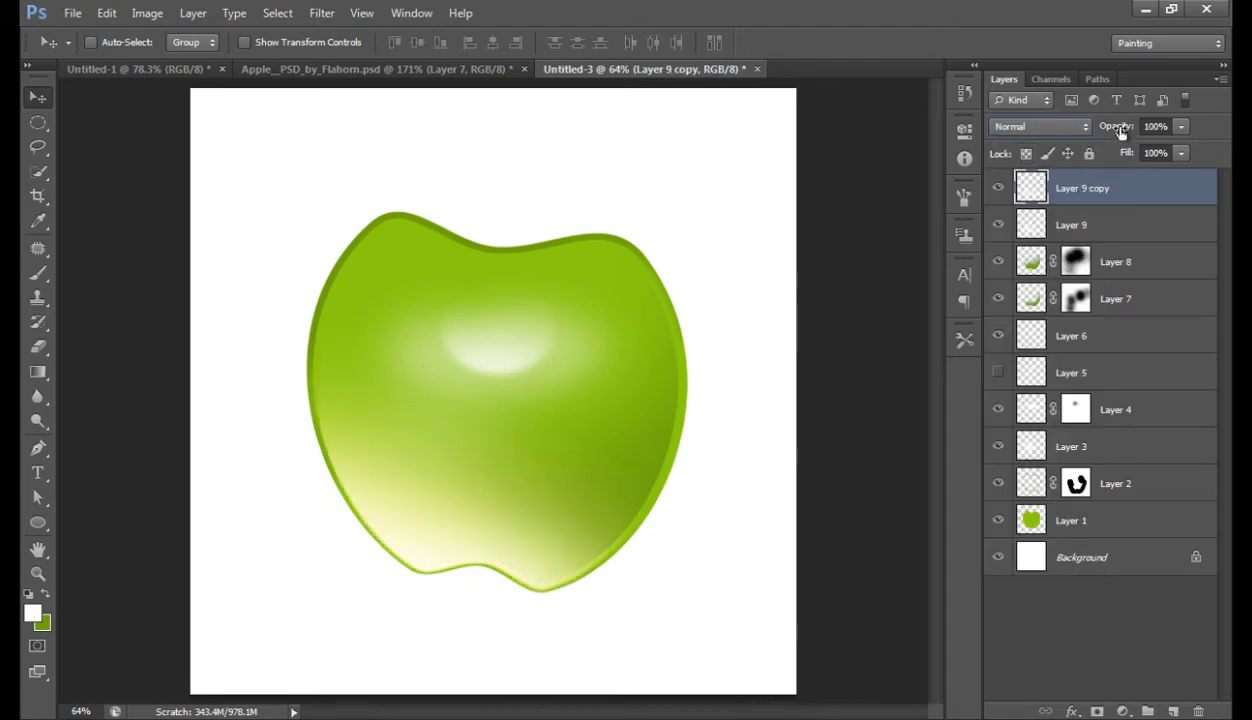
{"action": "left_click_drag", "start_coordinate": [1120, 132], "coordinate": [1087, 136]}
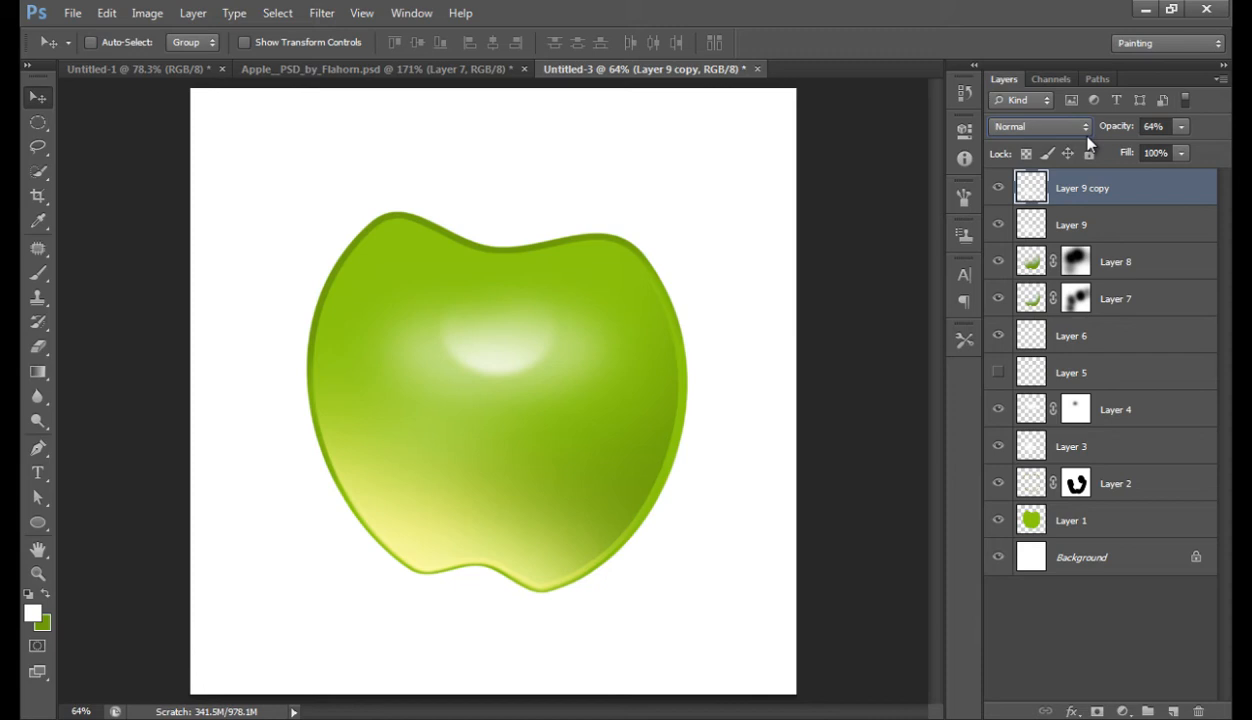
Step: Add a new empty layer above Layer 9 copy
{"action": "left_click", "coordinate": [1172, 711]}
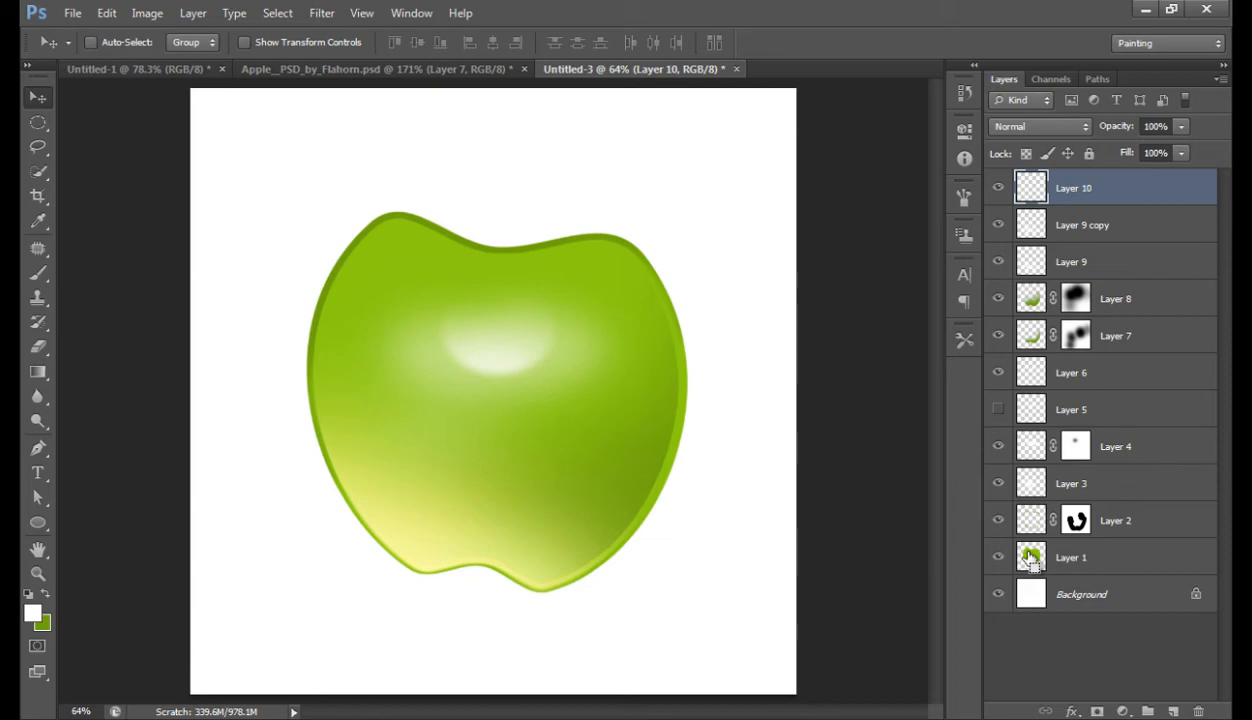
{"action": "left_click", "coordinate": [1031, 557], "text": "ctrl"}
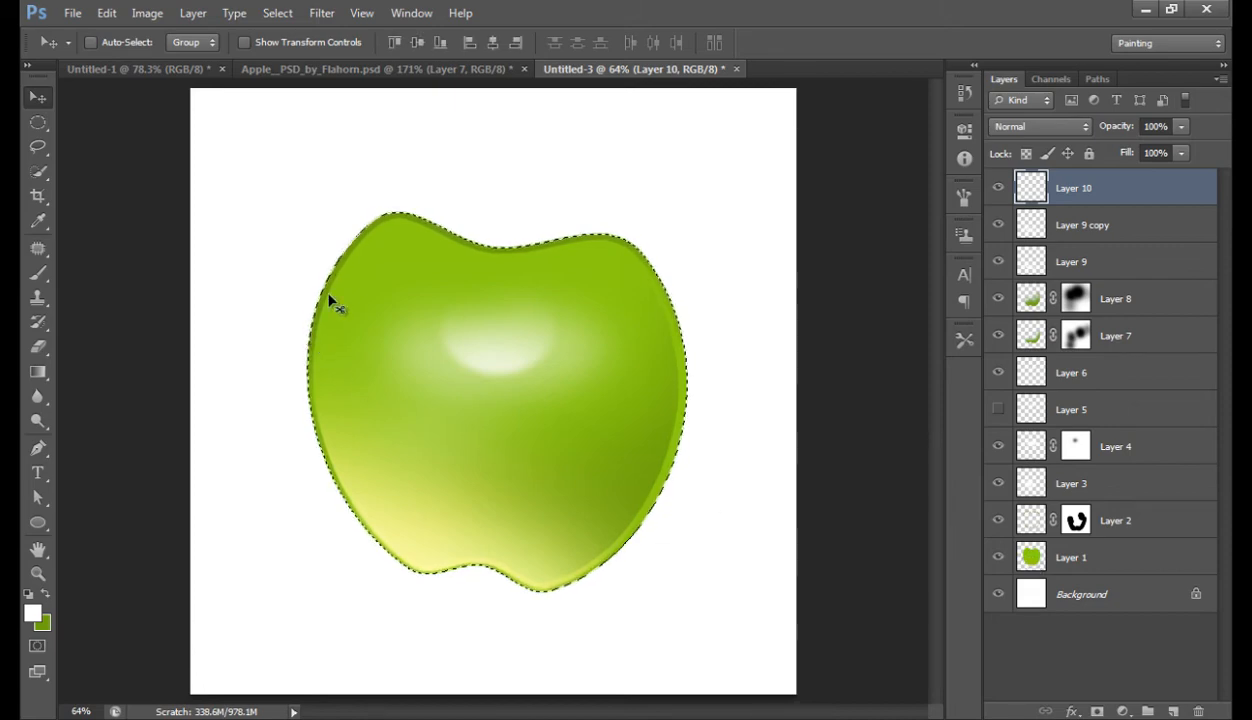
{"action": "left_click", "coordinate": [276, 13]}
{"action": "mouse_move", "coordinate": [325, 223]}
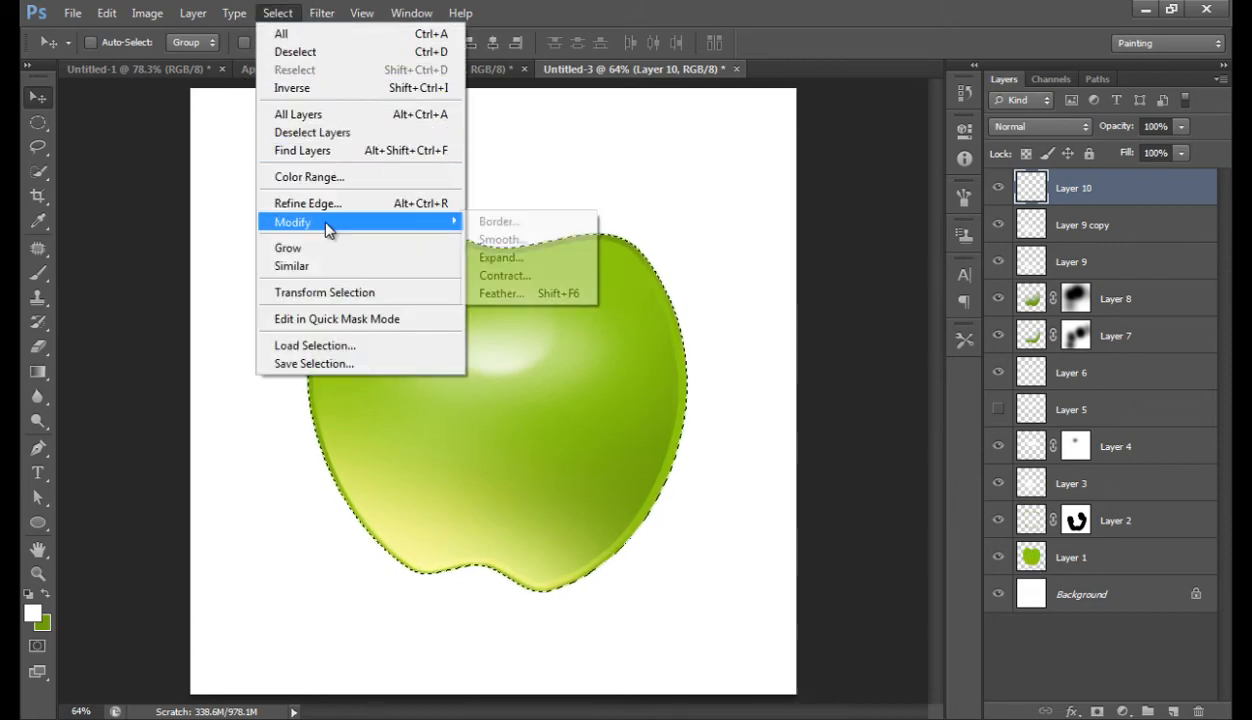
{"action": "left_click", "coordinate": [505, 275]}
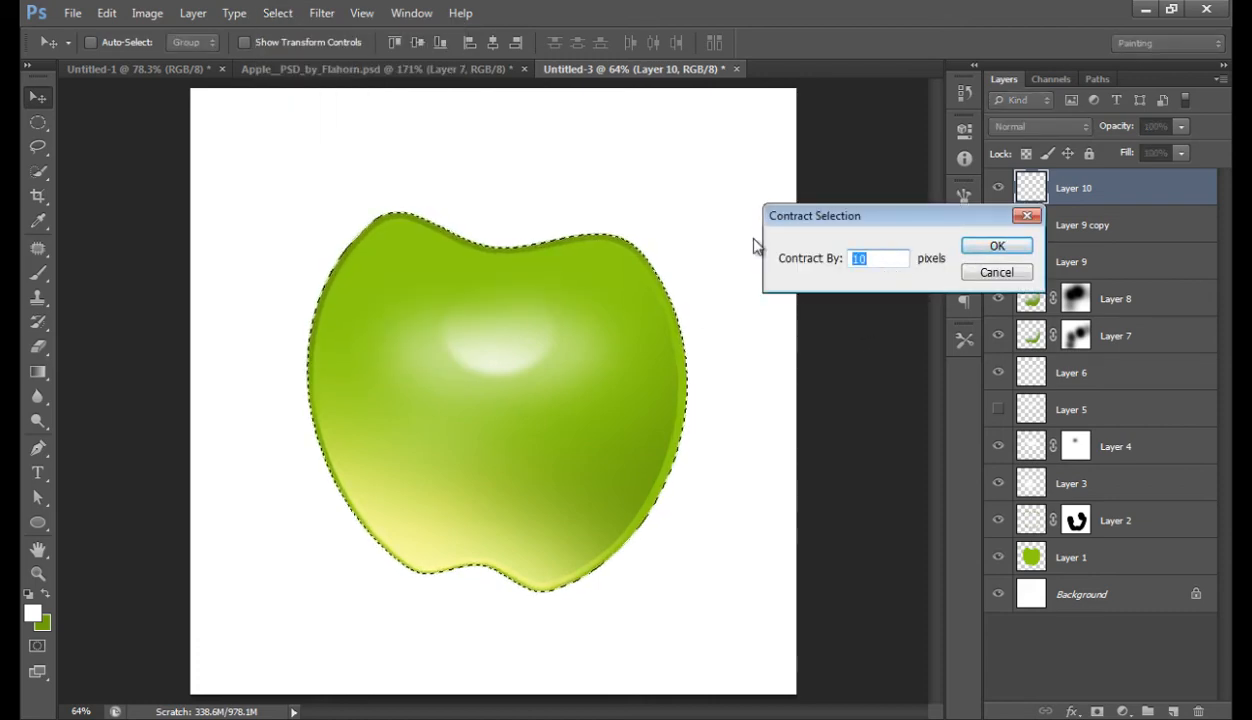
{"action": "type", "text": "15"}
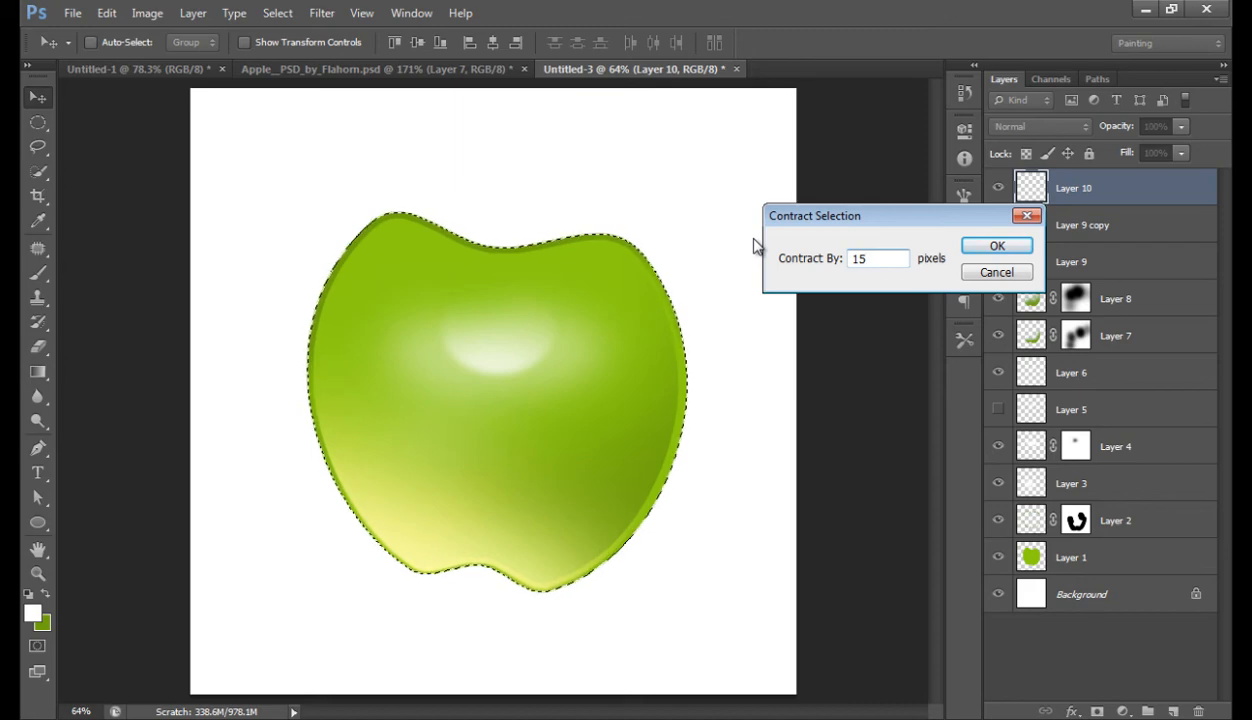
{"action": "left_click", "coordinate": [997, 247]}
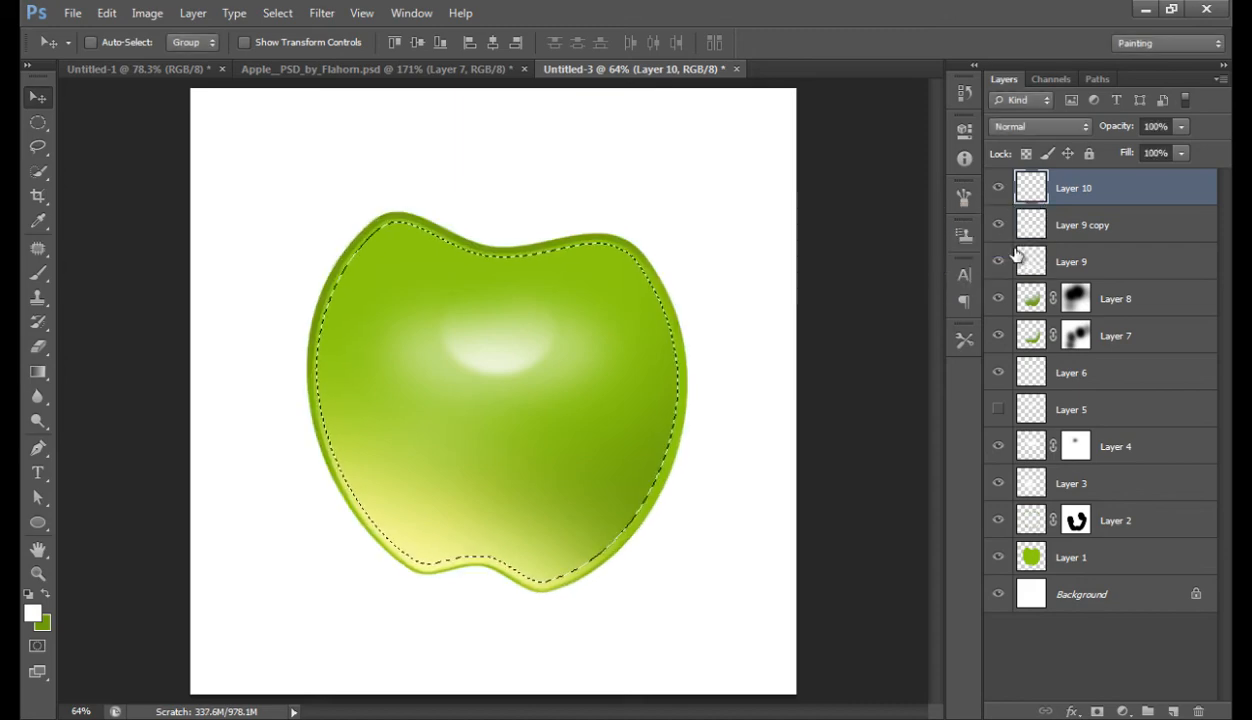
{"action": "key", "text": "ctrl+d"}
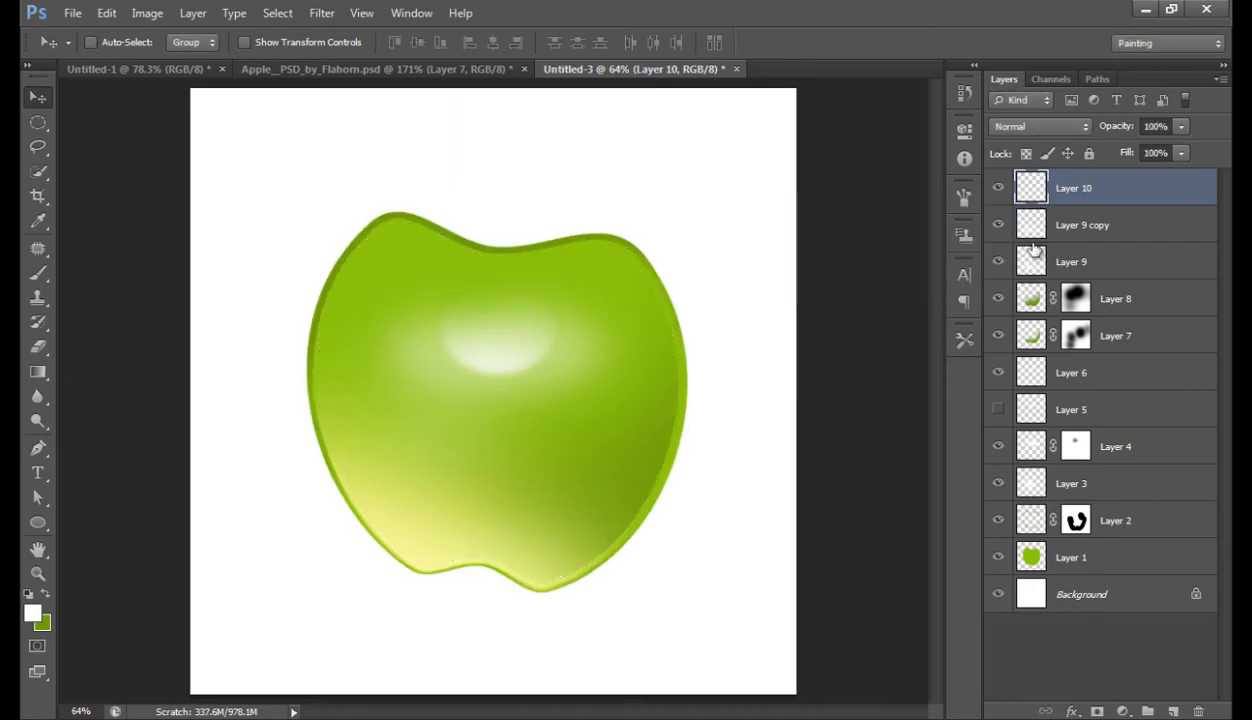
Step: Load the apple outline from Layer 1 as a selection and contract it by 10 pixels
{"action": "left_click", "coordinate": [1034, 558], "text": "ctrl"}
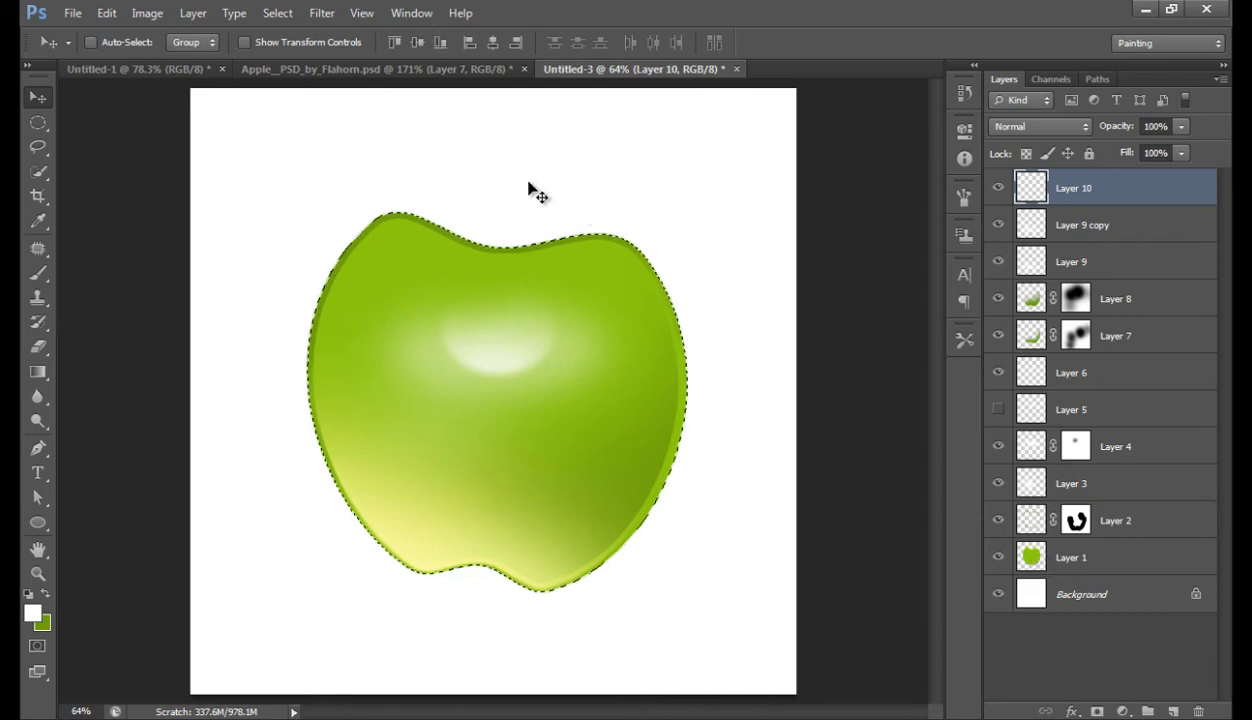
{"action": "left_click", "coordinate": [278, 13]}
{"action": "mouse_move", "coordinate": [335, 222]}
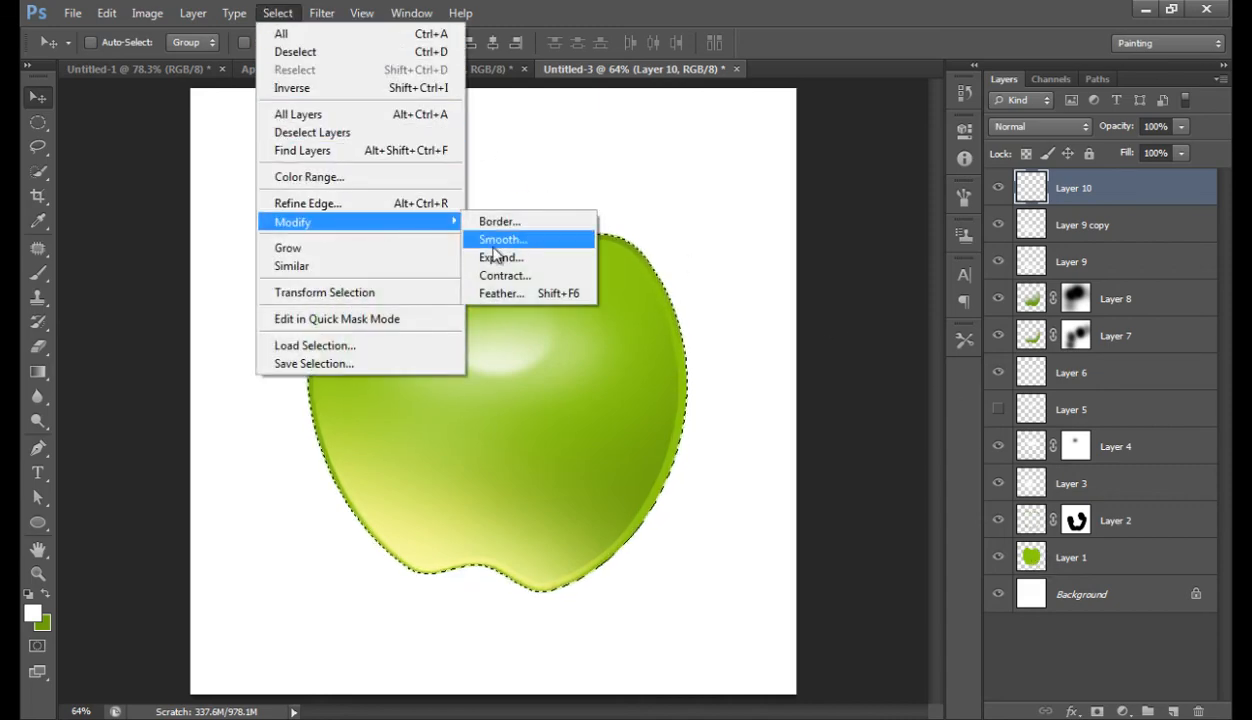
{"action": "left_click", "coordinate": [532, 285]}
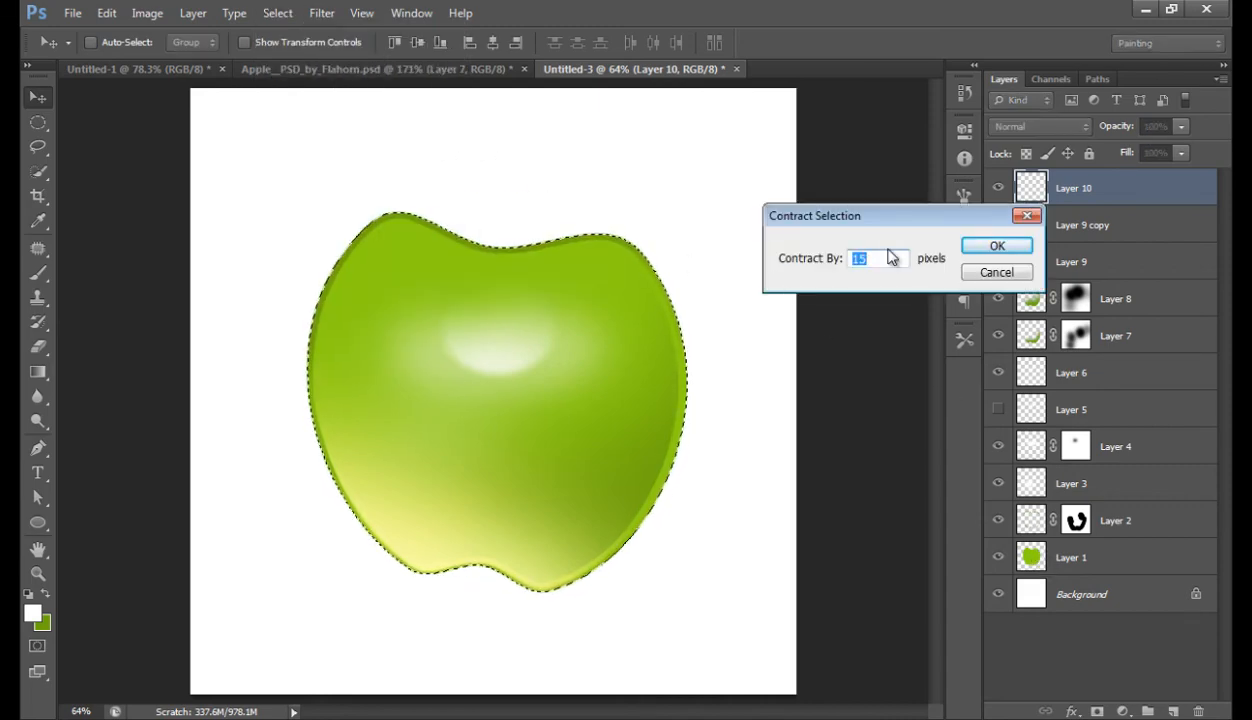
{"action": "type", "text": "10"}
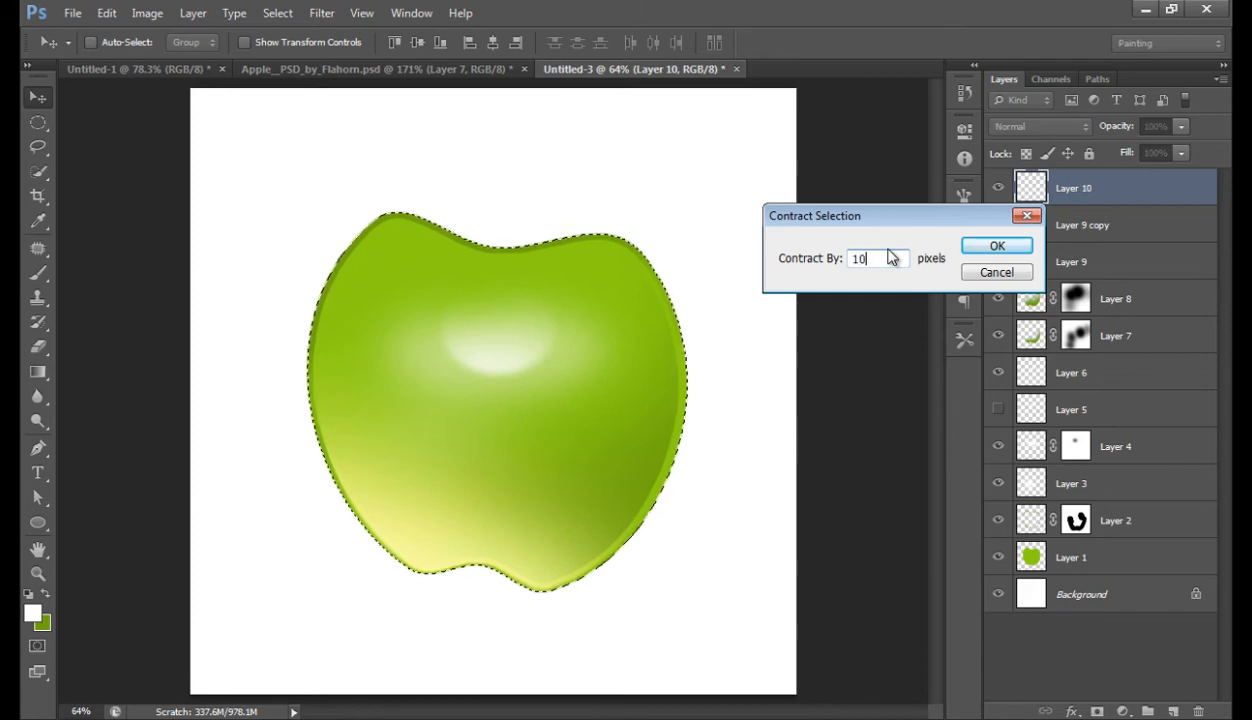
{"action": "left_click", "coordinate": [995, 248]}
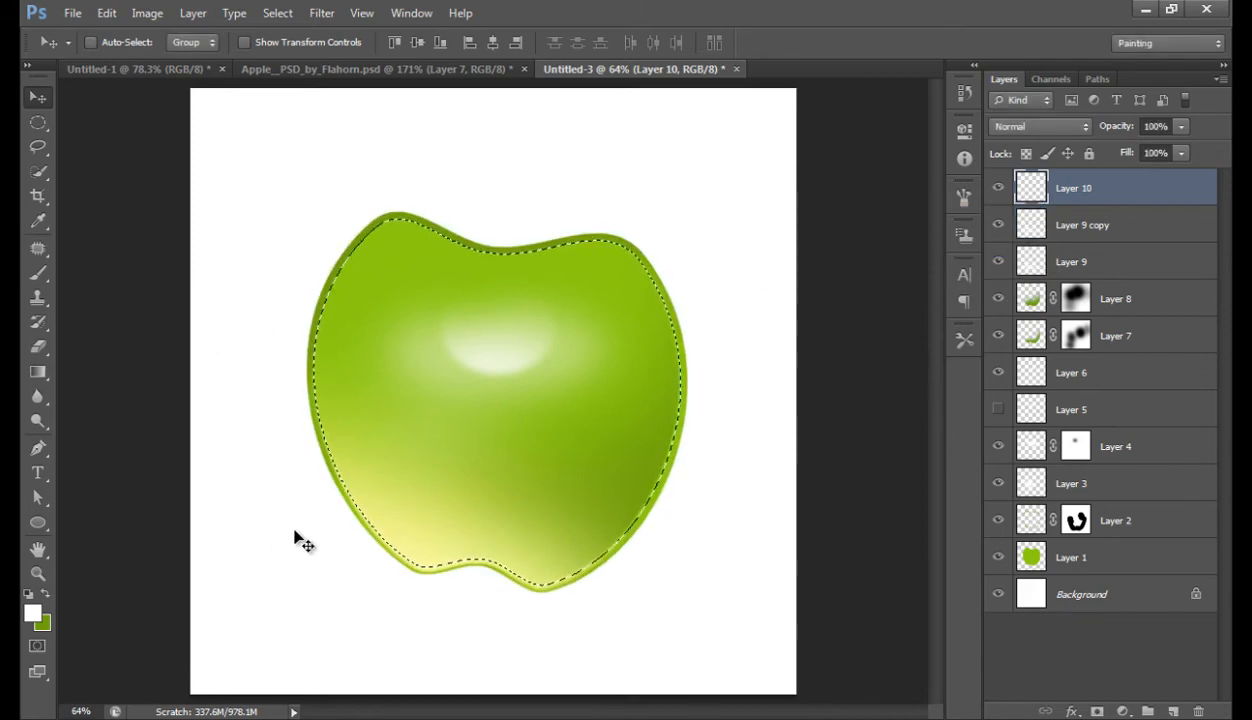
Step: Paint a soft white highlight inside the apple's upper-left edge on Layer 10 with a 300-pixel brush, set the layer to 76% opacity, and deselect
{"action": "key", "text": "b"}
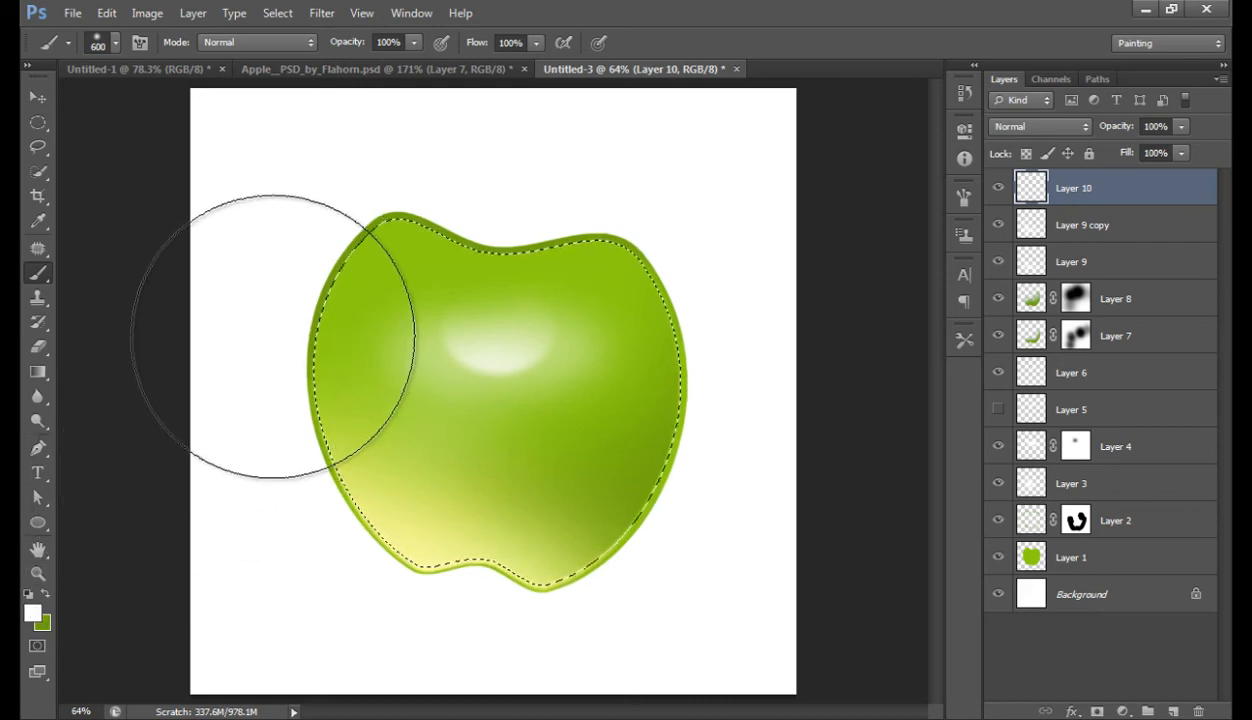
{"action": "key", "text": "bracketleft"}
{"action": "key", "text": "bracketleft"}
{"action": "key", "text": "bracketleft"}
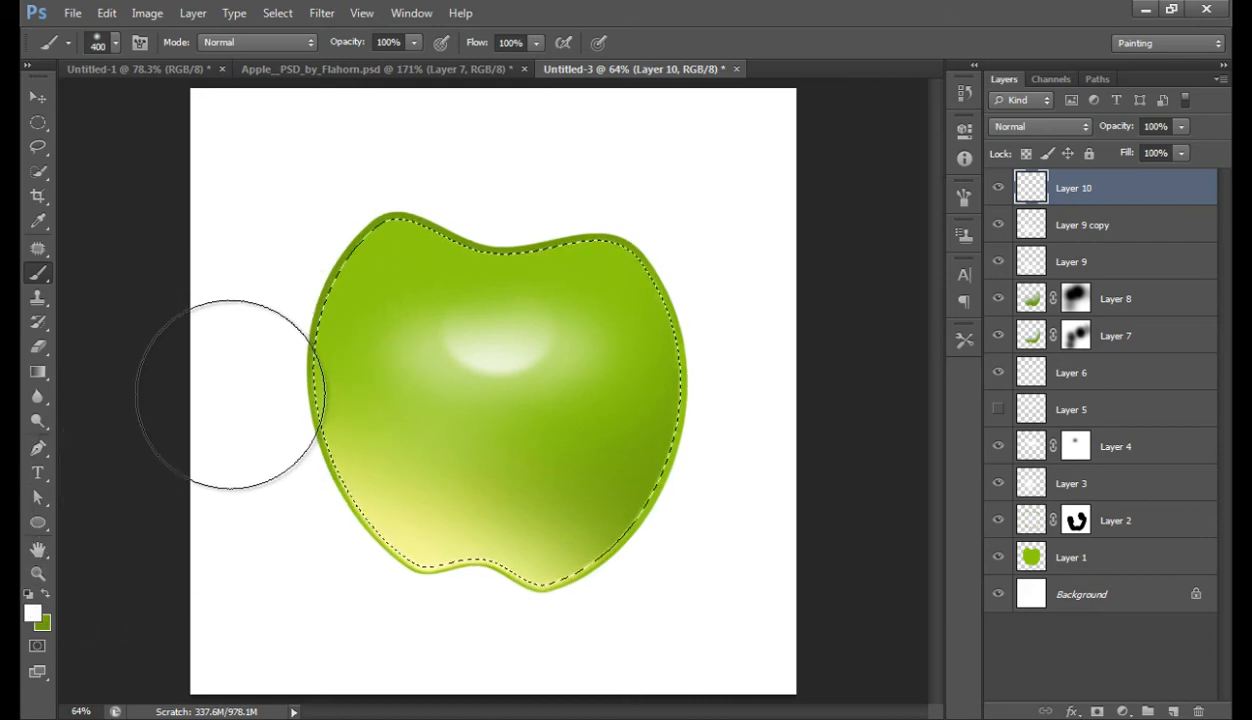
{"action": "mouse_move", "coordinate": [254, 370]}
{"action": "left_mouse_down"}
{"action": "mouse_move", "coordinate": [280, 229]}
{"action": "mouse_move", "coordinate": [364, 156]}
{"action": "mouse_move", "coordinate": [415, 150]}
{"action": "left_mouse_up"}
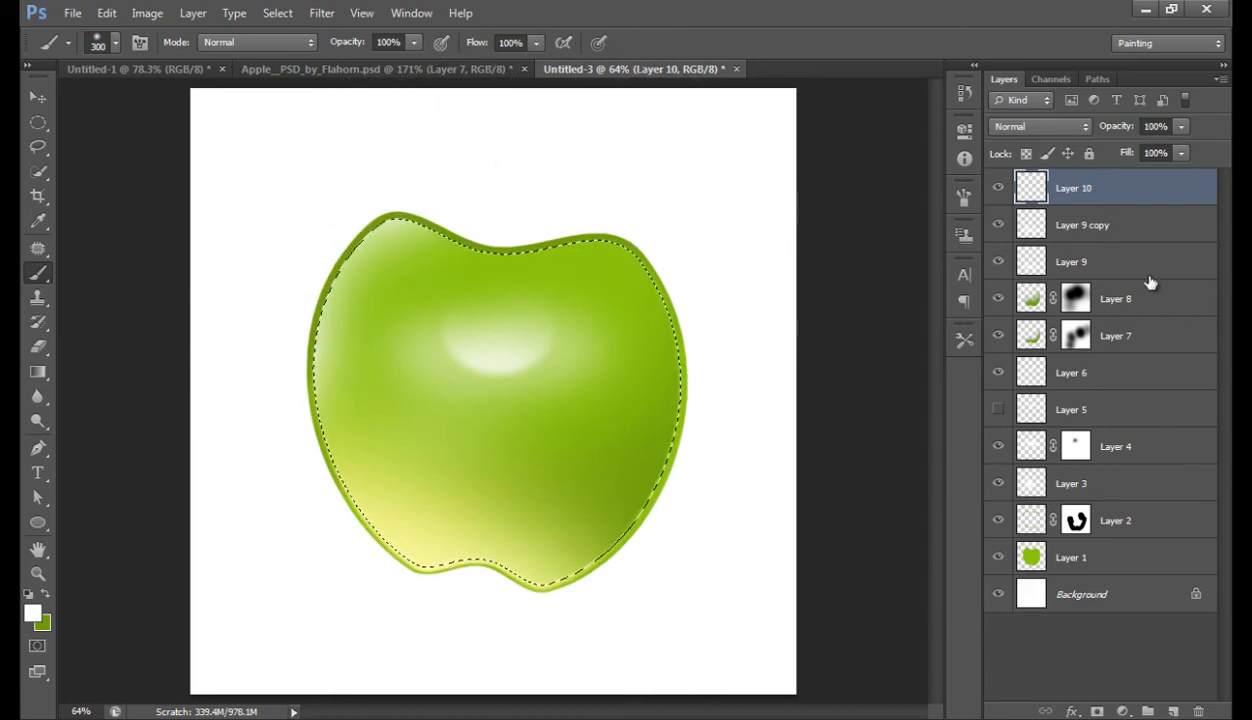
{"action": "left_click_drag", "start_coordinate": [1112, 126], "coordinate": [1098, 128]}
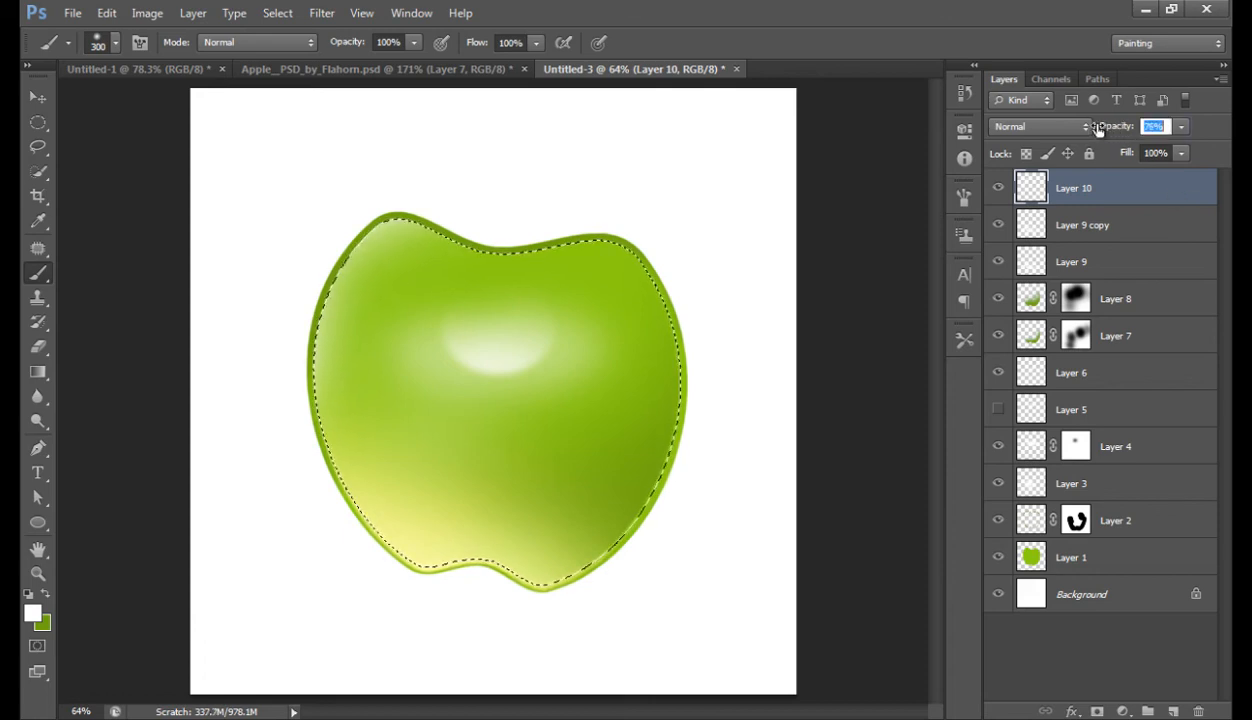
{"action": "key", "text": "ctrl+d"}
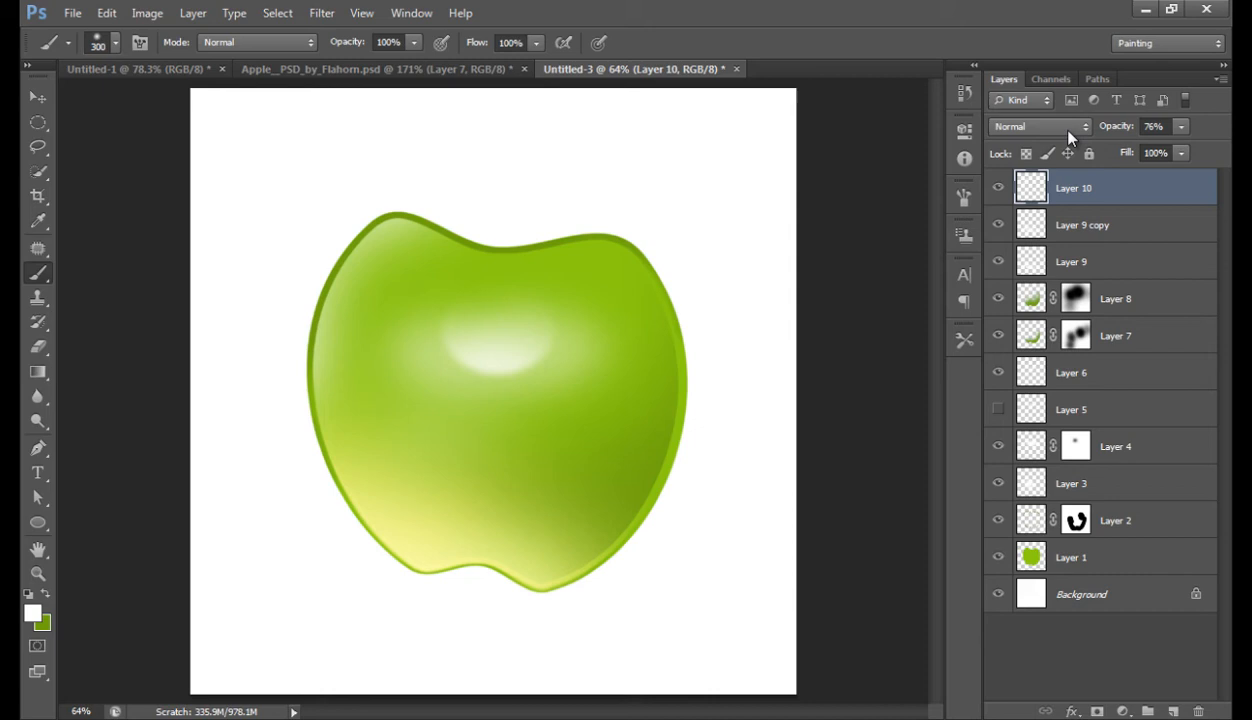
Step: Soften the outer edge of Layer 10's highlight with the Blur tool and set the layer's opacity to 61%
{"action": "left_click", "coordinate": [46, 395]}
{"action": "left_click", "coordinate": [103, 394]}
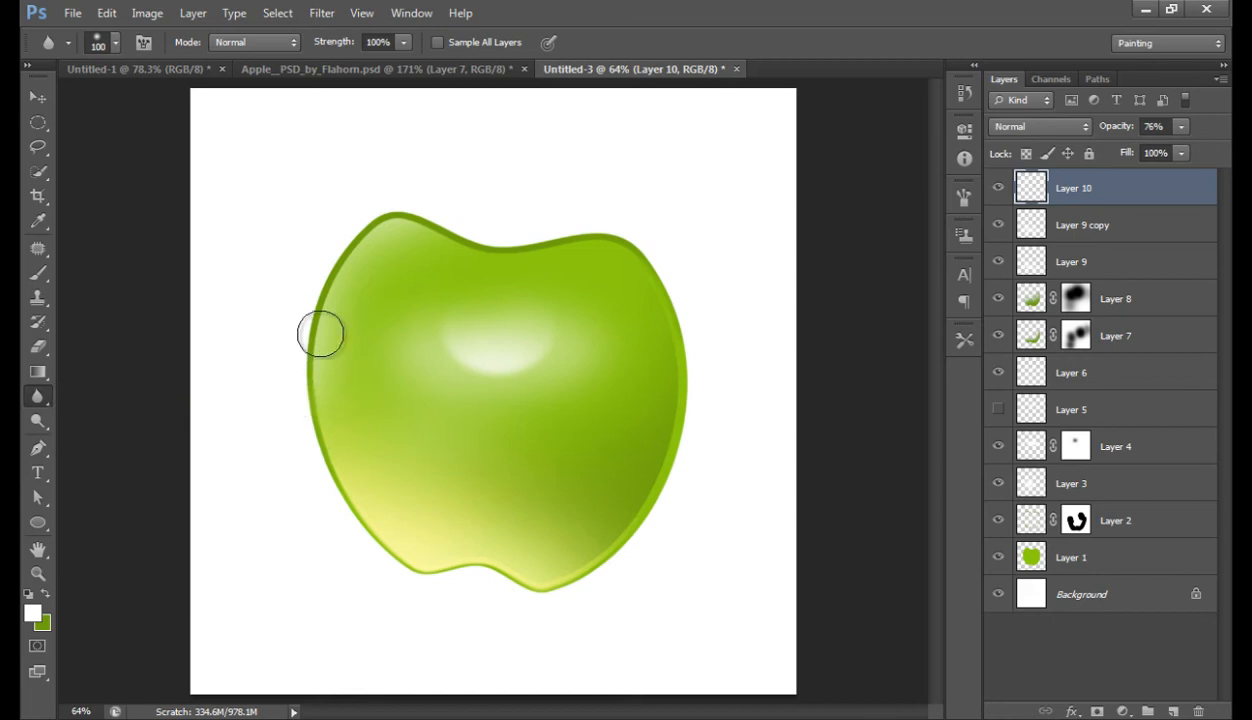
{"action": "mouse_move", "coordinate": [322, 349]}
{"action": "left_mouse_down"}
{"action": "mouse_move", "coordinate": [373, 242]}
{"action": "mouse_move", "coordinate": [430, 230]}
{"action": "mouse_move", "coordinate": [398, 241]}
{"action": "mouse_move", "coordinate": [406, 209]}
{"action": "mouse_move", "coordinate": [346, 278]}
{"action": "mouse_move", "coordinate": [352, 257]}
{"action": "mouse_move", "coordinate": [328, 342]}
{"action": "mouse_move", "coordinate": [320, 322]}
{"action": "mouse_move", "coordinate": [311, 413]}
{"action": "mouse_move", "coordinate": [309, 312]}
{"action": "mouse_move", "coordinate": [437, 213]}
{"action": "mouse_move", "coordinate": [461, 242]}
{"action": "mouse_move", "coordinate": [341, 246]}
{"action": "left_mouse_up"}
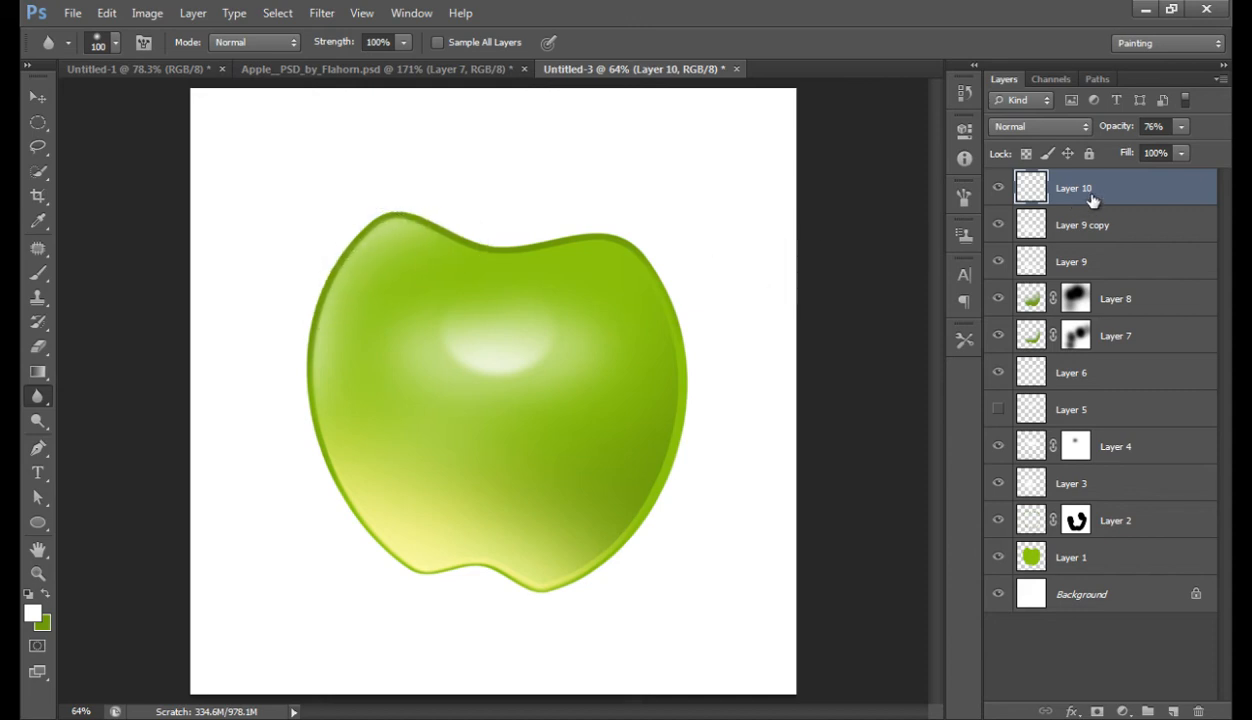
{"action": "left_click_drag", "start_coordinate": [1113, 130], "coordinate": [1101, 131]}
{"action": "key", "text": "Return"}
Step: Set Layer 2's dark rim shading to 87% opacity and blur it along the apple's upper edge
{"action": "left_click", "coordinate": [998, 521]}
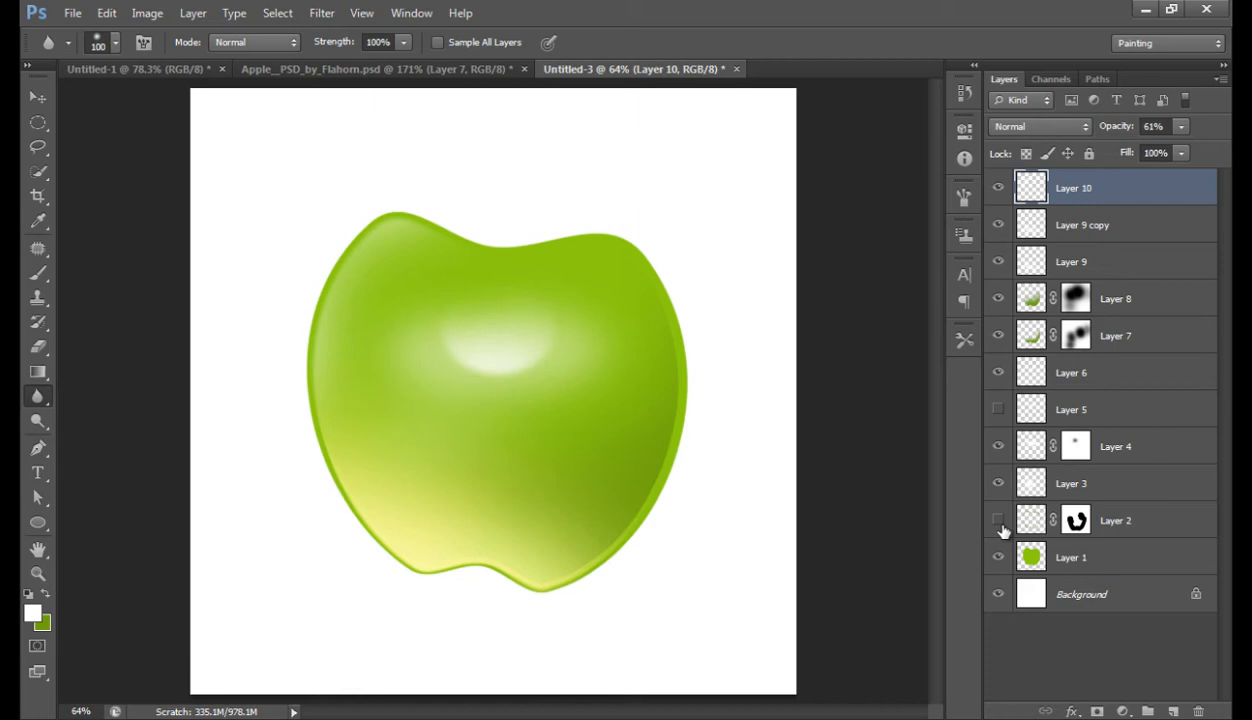
{"action": "left_click", "coordinate": [998, 521]}
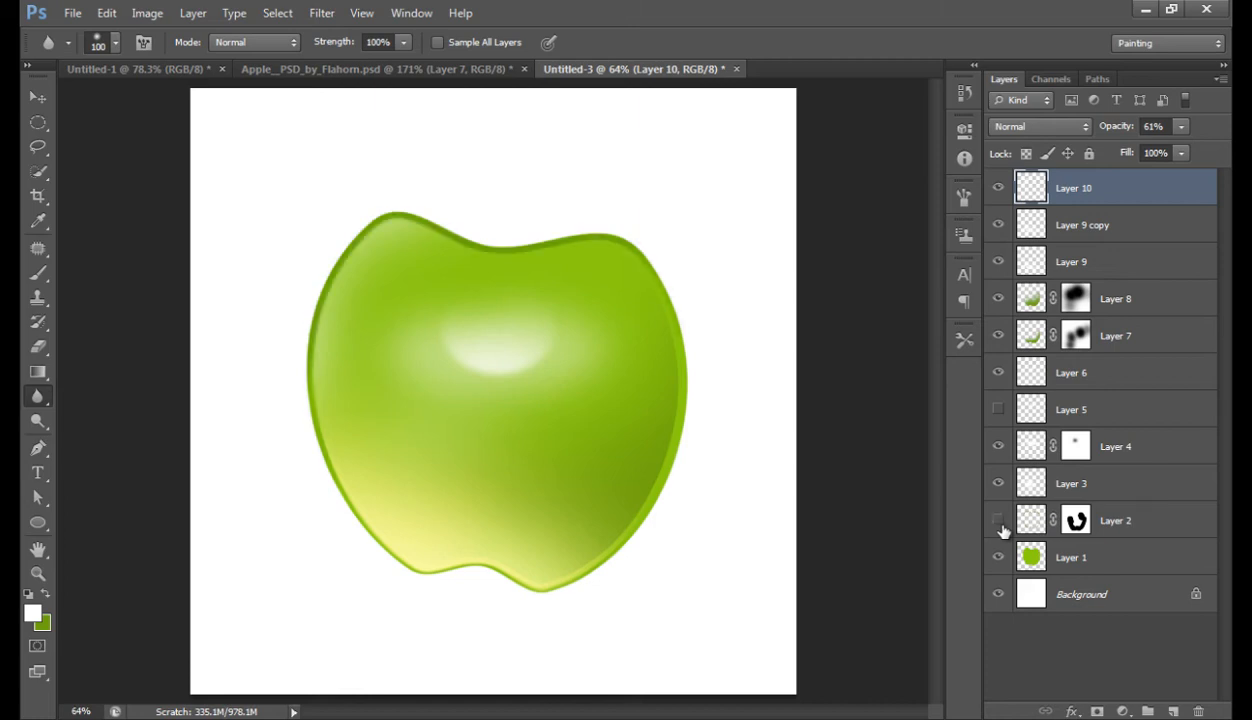
{"action": "left_click", "coordinate": [998, 521]}
{"action": "left_click", "coordinate": [998, 521]}
{"action": "left_click", "coordinate": [1038, 525]}
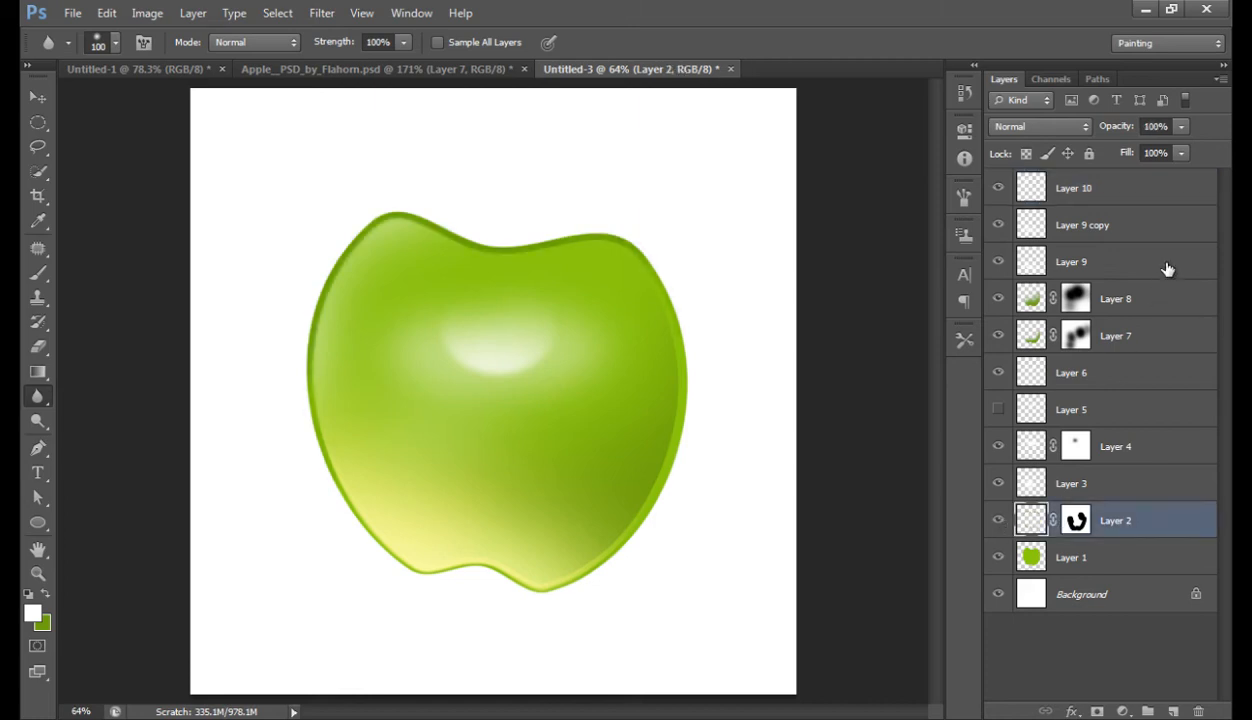
{"action": "left_click_drag", "start_coordinate": [1132, 135], "coordinate": [1110, 137]}
{"action": "mouse_move", "coordinate": [477, 230]}
{"action": "left_mouse_down"}
{"action": "mouse_move", "coordinate": [374, 197]}
{"action": "mouse_move", "coordinate": [358, 263]}
{"action": "mouse_move", "coordinate": [335, 293]}
{"action": "mouse_move", "coordinate": [337, 258]}
{"action": "mouse_move", "coordinate": [338, 396]}
{"action": "mouse_move", "coordinate": [328, 351]}
{"action": "mouse_move", "coordinate": [310, 401]}
{"action": "mouse_move", "coordinate": [320, 479]}
{"action": "mouse_move", "coordinate": [336, 499]}
{"action": "mouse_move", "coordinate": [307, 401]}
{"action": "mouse_move", "coordinate": [331, 257]}
{"action": "mouse_move", "coordinate": [391, 237]}
{"action": "mouse_move", "coordinate": [544, 251]}
{"action": "mouse_move", "coordinate": [635, 232]}
{"action": "mouse_move", "coordinate": [534, 233]}
{"action": "mouse_move", "coordinate": [379, 209]}
{"action": "mouse_move", "coordinate": [332, 257]}
{"action": "mouse_move", "coordinate": [363, 218]}
{"action": "mouse_move", "coordinate": [662, 259]}
{"action": "mouse_move", "coordinate": [605, 253]}
{"action": "mouse_move", "coordinate": [675, 247]}
{"action": "mouse_move", "coordinate": [687, 281]}
{"action": "mouse_move", "coordinate": [665, 267]}
{"action": "mouse_move", "coordinate": [701, 290]}
{"action": "left_mouse_up"}
Step: Identify the layers holding the dark lower-right shading and blur its outer edge on Layer 7 and Layer 8
{"action": "left_click", "coordinate": [998, 484]}
{"action": "left_click", "coordinate": [998, 448]}
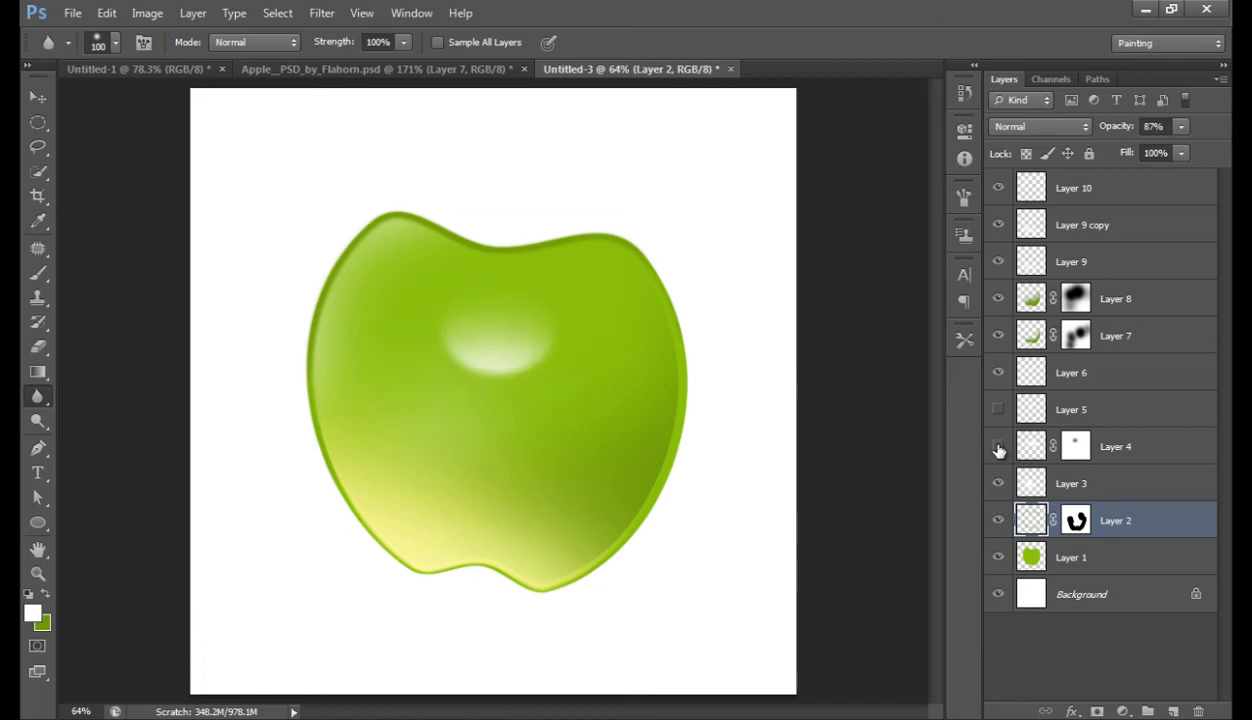
{"action": "left_click", "coordinate": [998, 374]}
{"action": "left_click", "coordinate": [998, 374]}
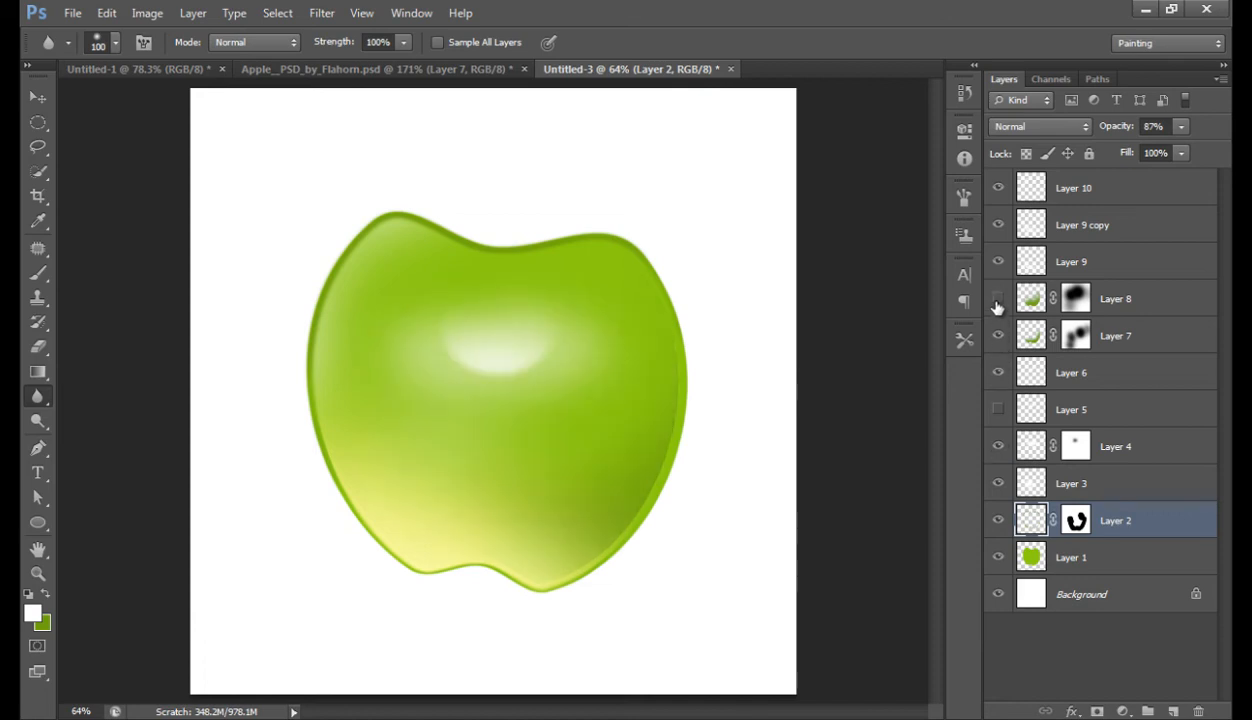
{"action": "left_click", "coordinate": [998, 299]}
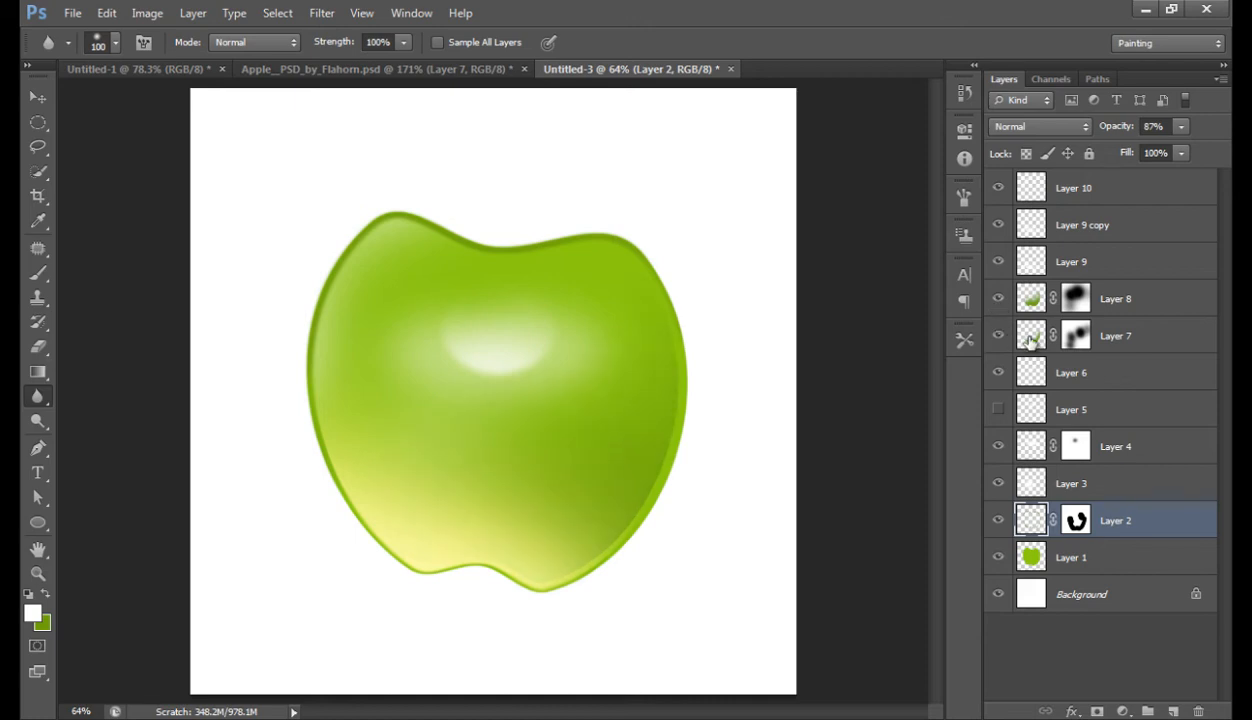
{"action": "left_click", "coordinate": [1030, 338]}
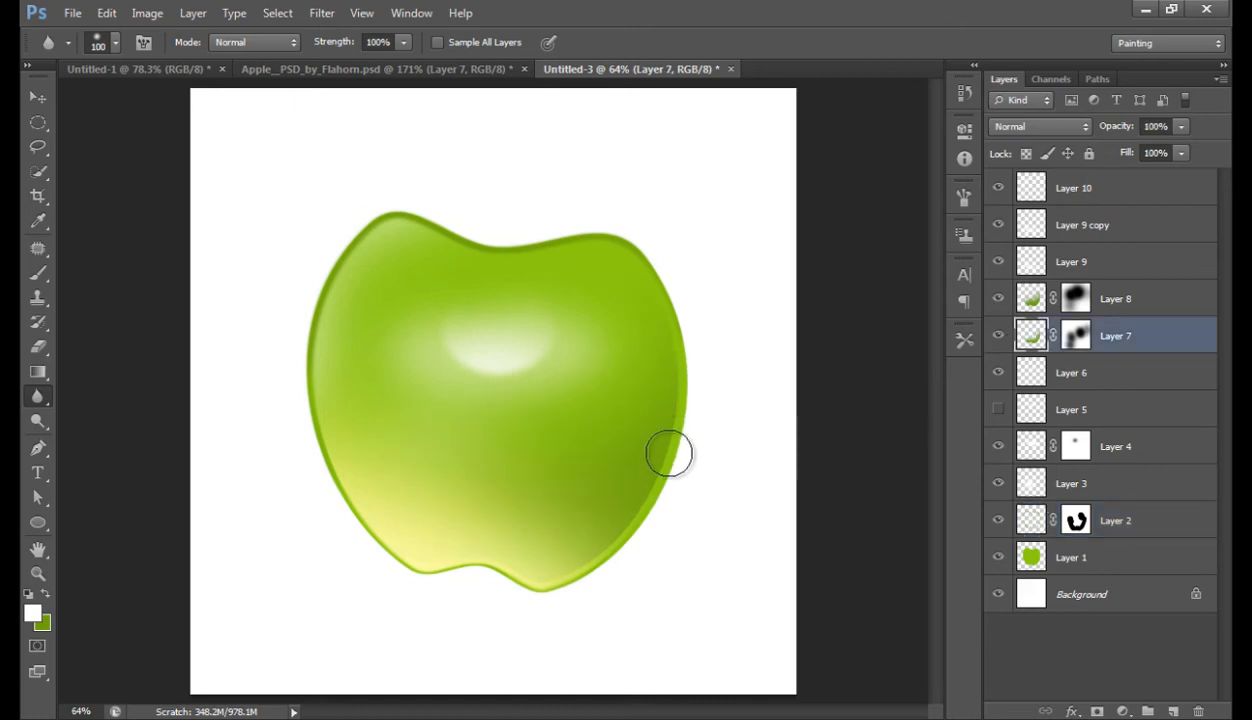
{"action": "mouse_move", "coordinate": [669, 454]}
{"action": "left_mouse_down"}
{"action": "mouse_move", "coordinate": [635, 535]}
{"action": "mouse_move", "coordinate": [609, 537]}
{"action": "mouse_move", "coordinate": [662, 432]}
{"action": "mouse_move", "coordinate": [680, 348]}
{"action": "mouse_move", "coordinate": [671, 290]}
{"action": "mouse_move", "coordinate": [682, 416]}
{"action": "mouse_move", "coordinate": [646, 503]}
{"action": "mouse_move", "coordinate": [573, 570]}
{"action": "left_mouse_up"}
{"action": "left_click", "coordinate": [1038, 306]}
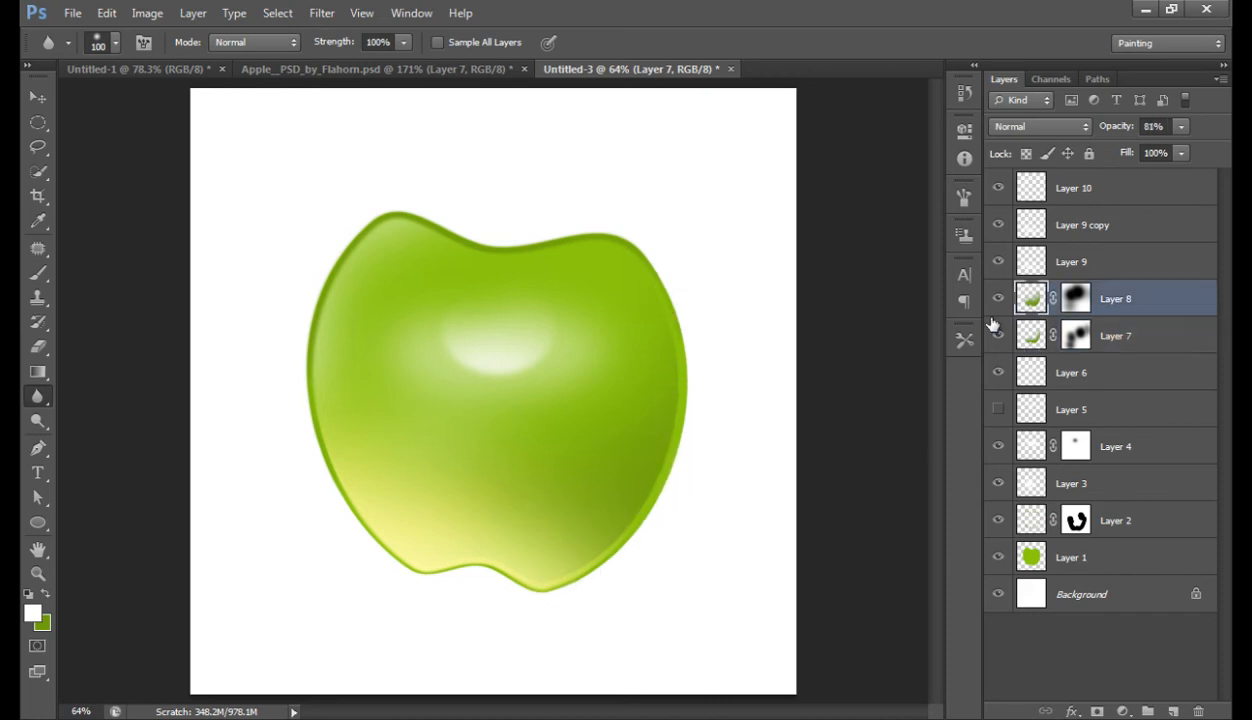
{"action": "mouse_move", "coordinate": [673, 438]}
{"action": "left_mouse_down"}
{"action": "mouse_move", "coordinate": [657, 509]}
{"action": "mouse_move", "coordinate": [610, 555]}
{"action": "mouse_move", "coordinate": [674, 435]}
{"action": "mouse_move", "coordinate": [678, 352]}
{"action": "mouse_move", "coordinate": [642, 519]}
{"action": "left_mouse_up"}
Step: Add a new layer at the top of the stack and draw a wide elliptical selection over the dip in the apple's upper edge
{"action": "key", "text": "alt+period"}
{"action": "left_click", "coordinate": [1172, 710]}
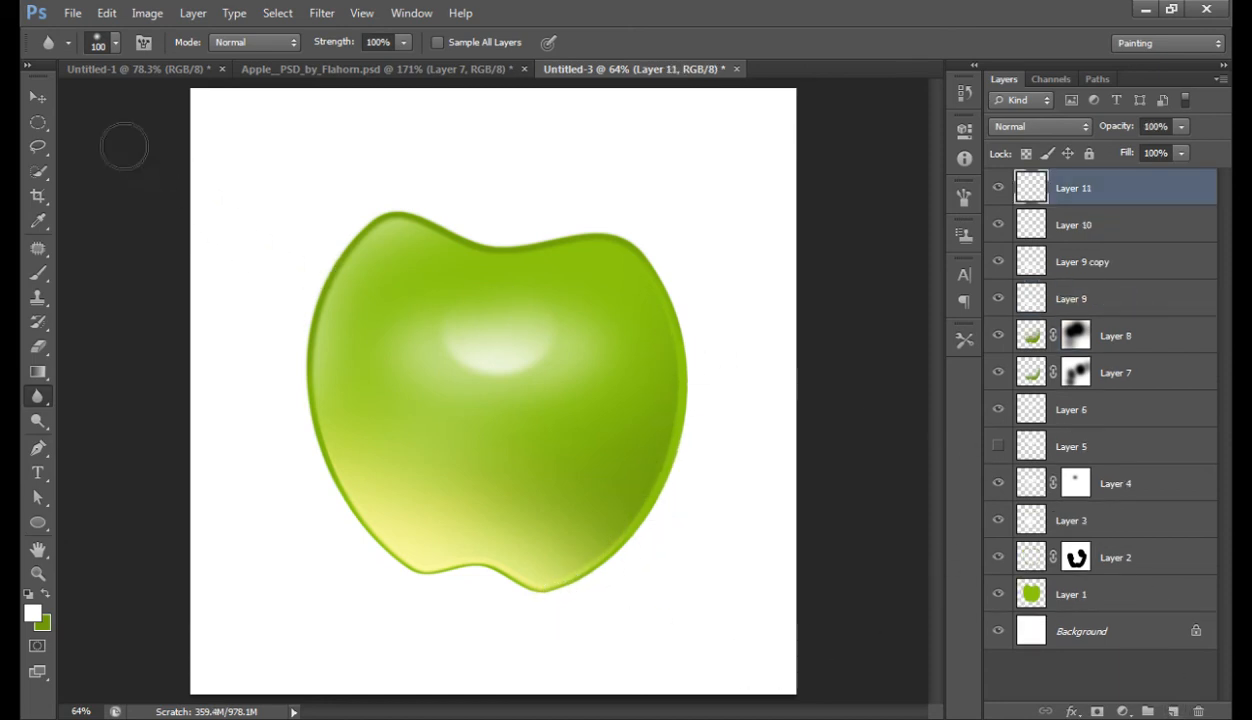
{"action": "left_click", "coordinate": [42, 124]}
{"action": "left_click", "coordinate": [110, 139]}
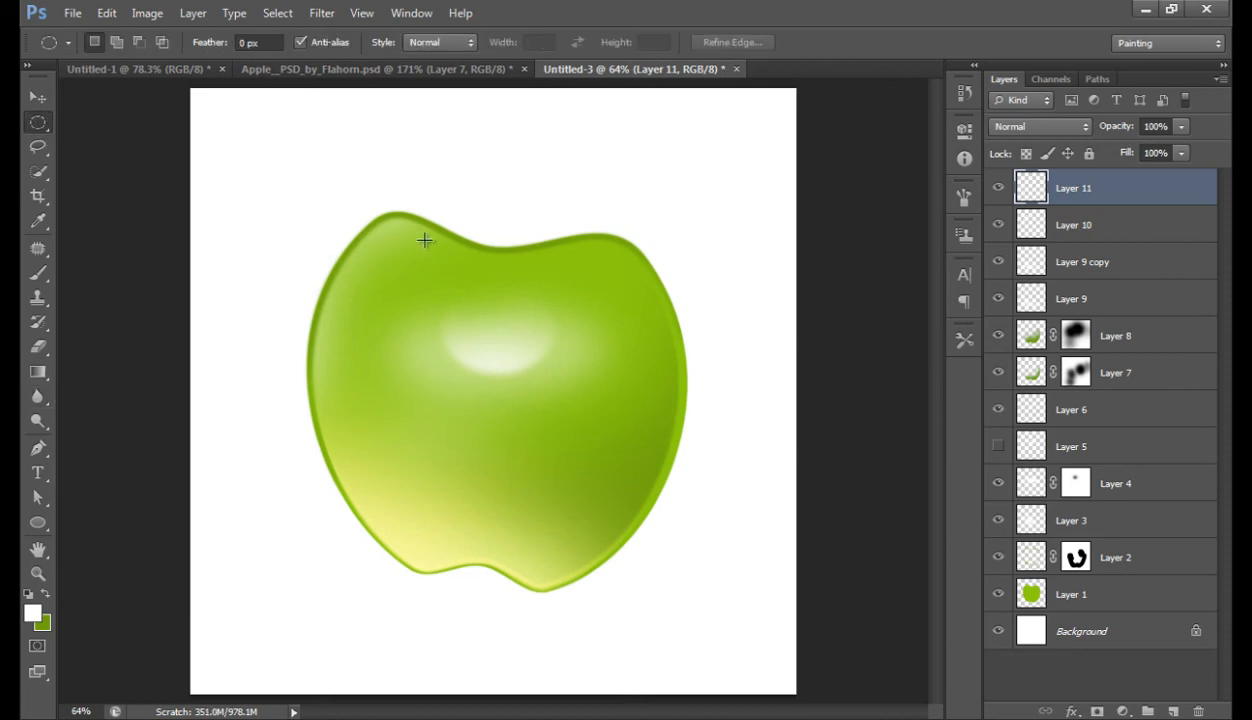
{"action": "left_click_drag", "start_coordinate": [421, 199], "coordinate": [594, 281]}
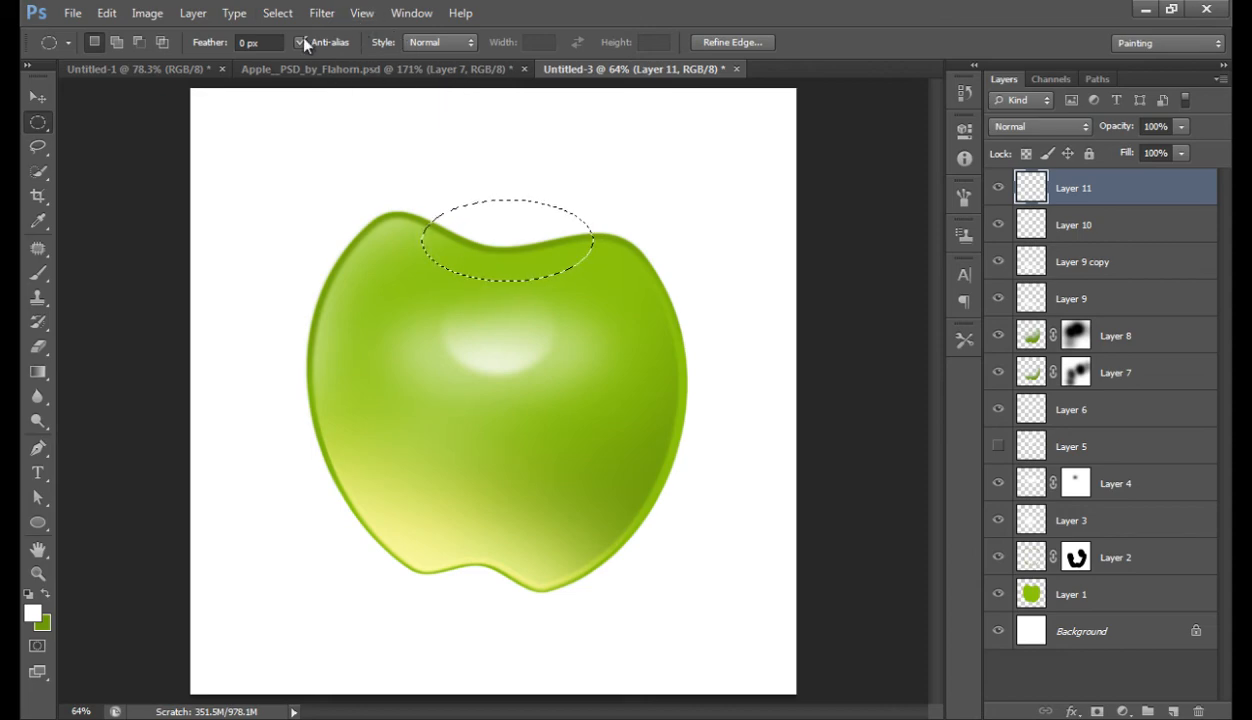
Step: Feather the elliptical selection by 30 pixels
{"action": "left_click", "coordinate": [278, 13]}
{"action": "mouse_move", "coordinate": [358, 231]}
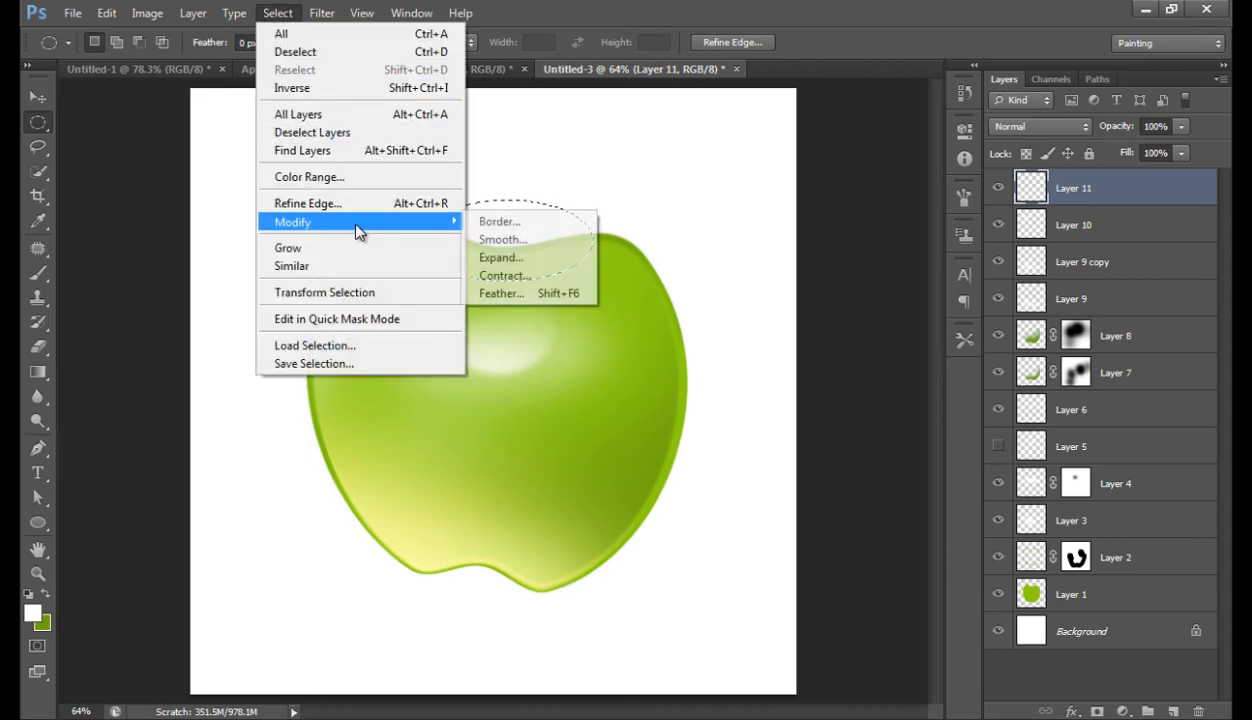
{"action": "left_click", "coordinate": [520, 293]}
{"action": "type", "text": "10"}
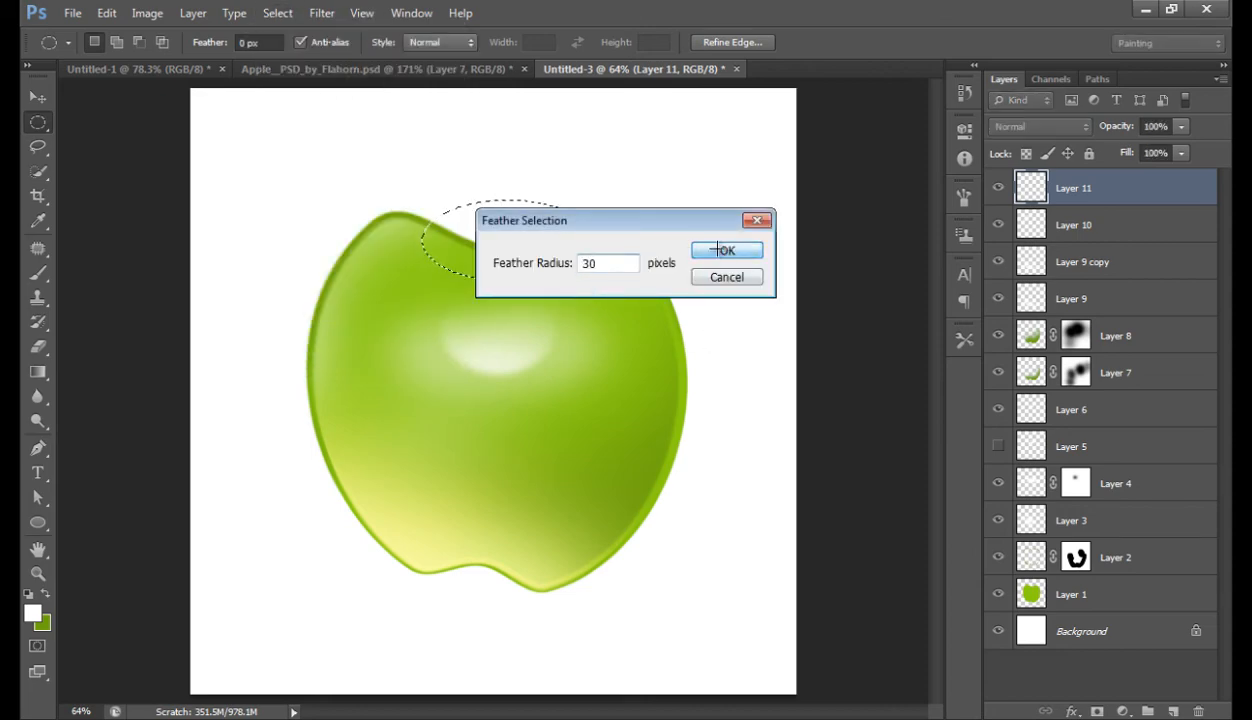
{"action": "left_click", "coordinate": [721, 246]}
Step: Brush a soft white highlight into the apple's top dip on Layer 11, deselect, and set the layer's opacity to 57%
{"action": "key", "text": "b"}
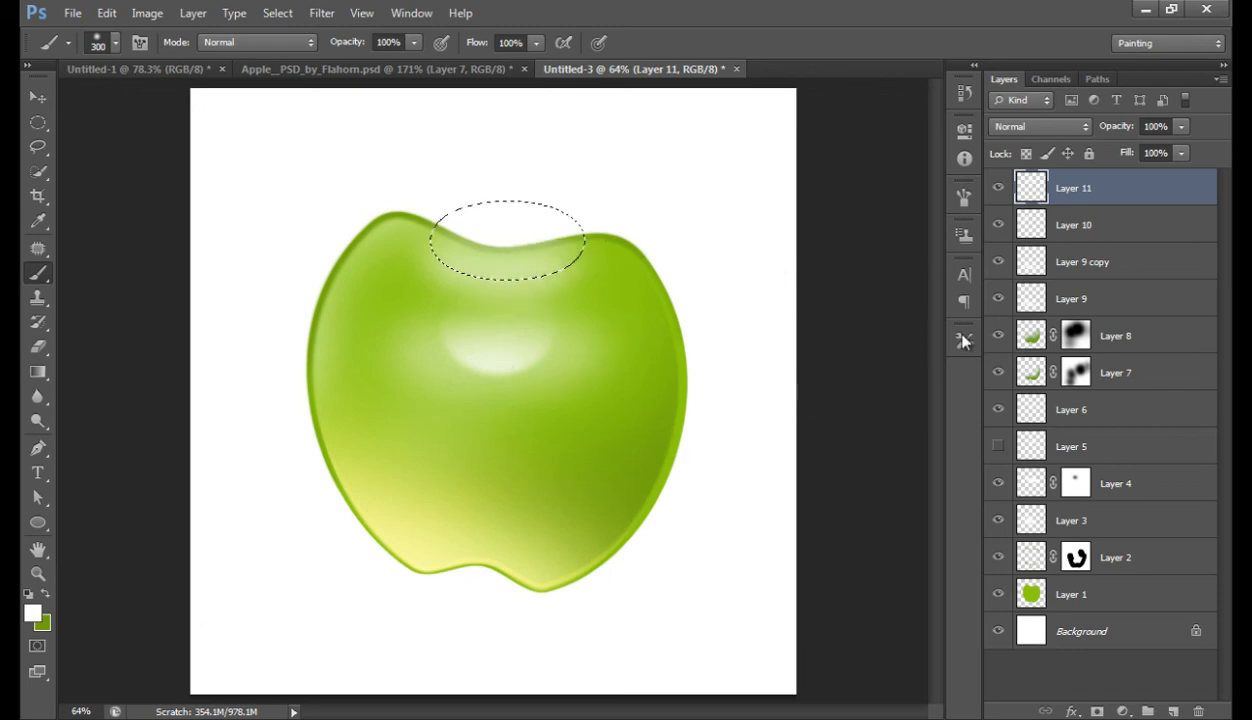
{"action": "key", "text": "ctrl+d"}
{"action": "mouse_move", "coordinate": [1109, 137]}
{"action": "left_mouse_down"}
{"action": "mouse_move", "coordinate": [1075, 137]}
{"action": "mouse_move", "coordinate": [1093, 137]}
{"action": "left_mouse_up"}
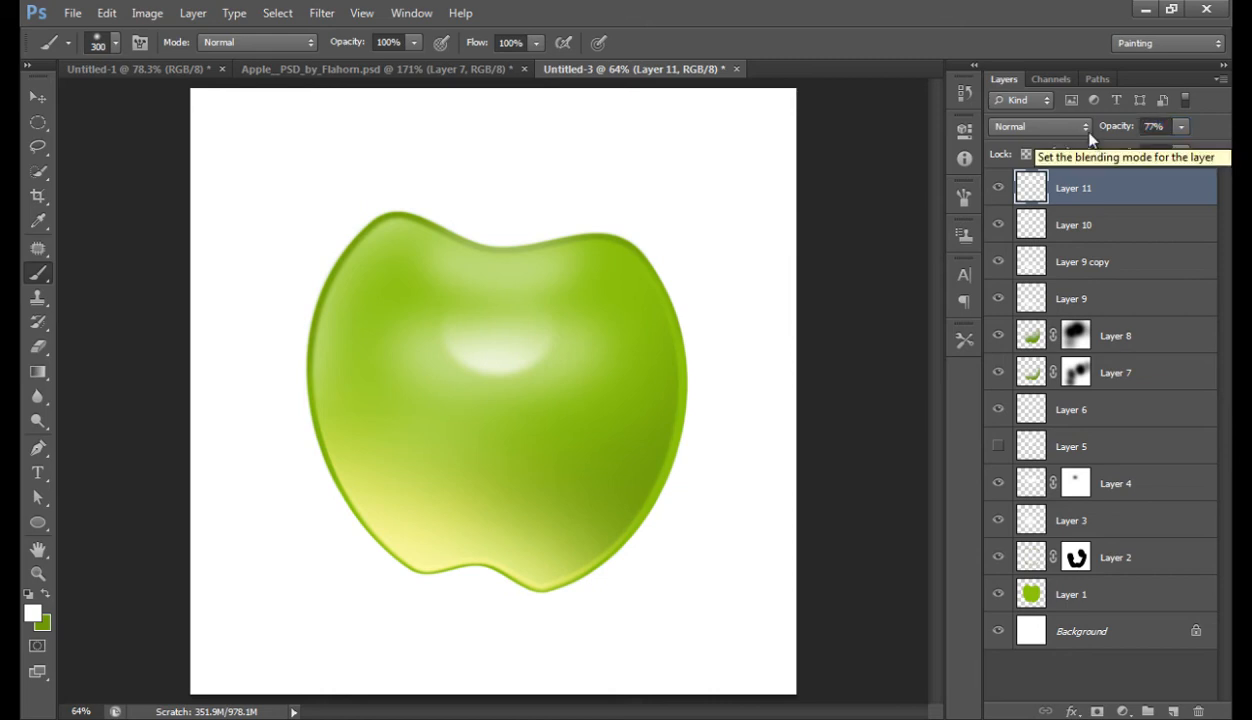
{"action": "left_click_drag", "start_coordinate": [1108, 130], "coordinate": [1088, 138]}
{"action": "left_click", "coordinate": [998, 189]}
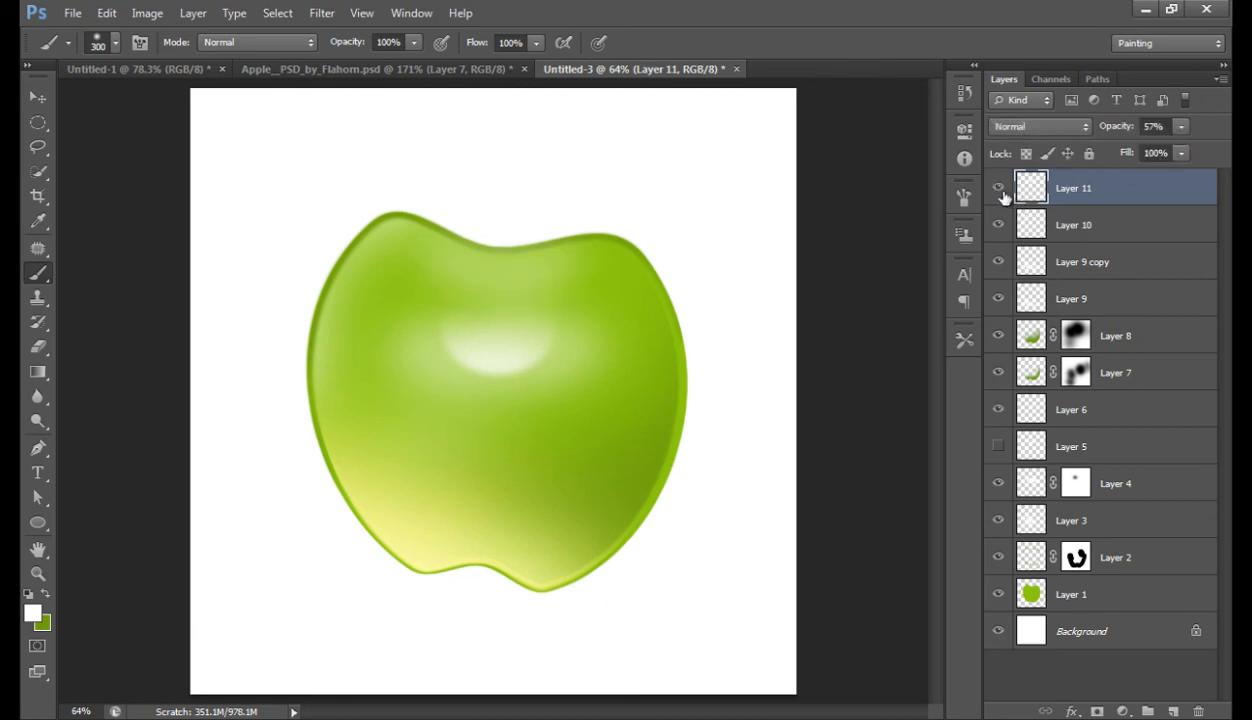
Step: Lower Layer 11's opacity to 40% and compare the apple with the top highlight hidden and shown
{"action": "left_click_drag", "start_coordinate": [1118, 133], "coordinate": [1103, 139]}
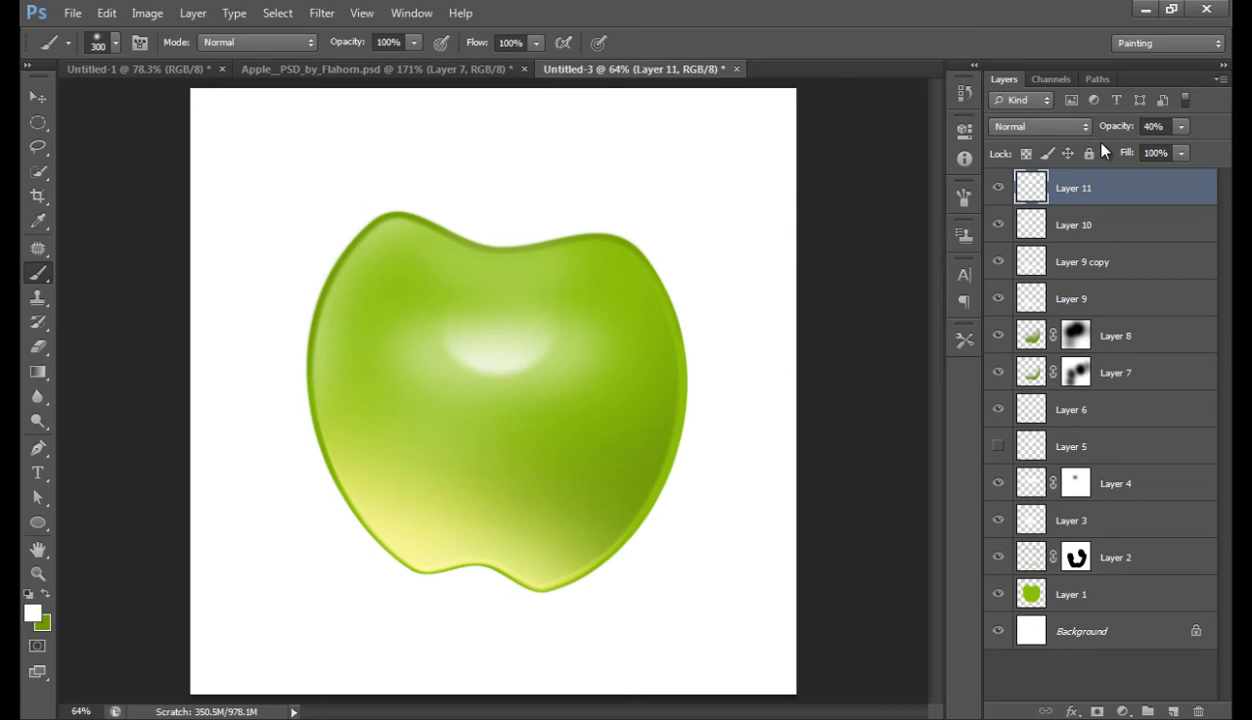
{"action": "left_click", "coordinate": [998, 189]}
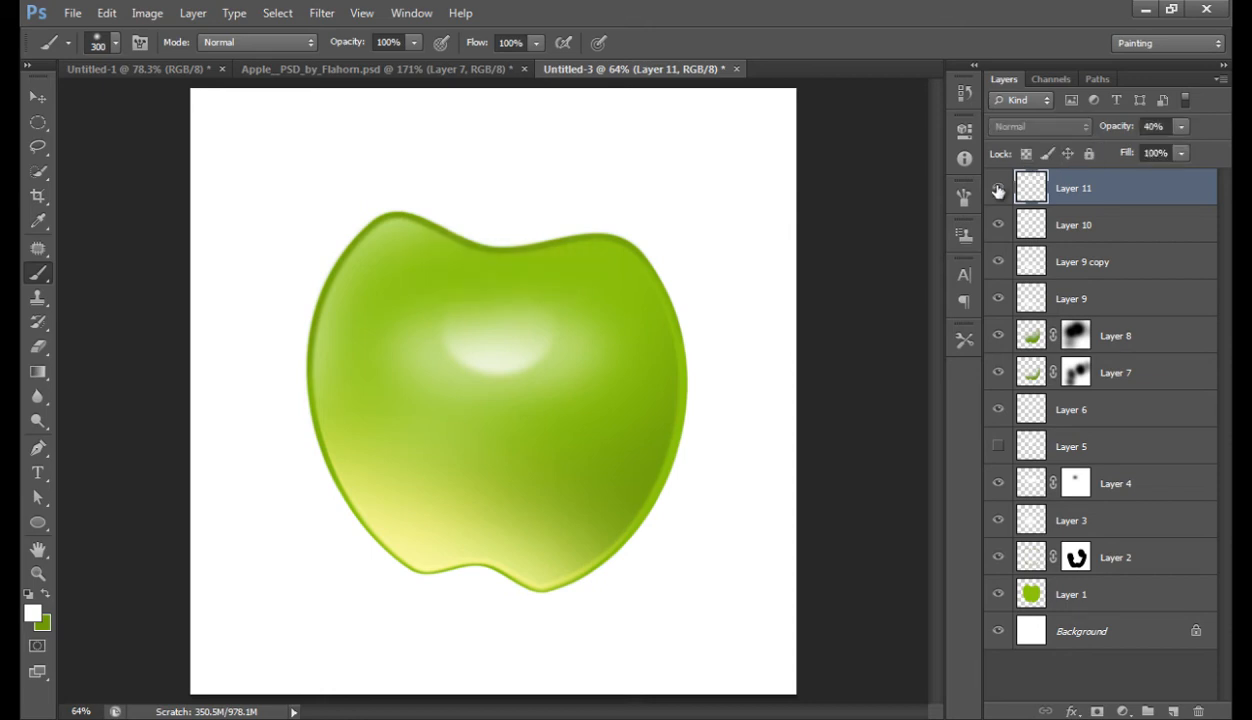
{"action": "left_click", "coordinate": [998, 189]}
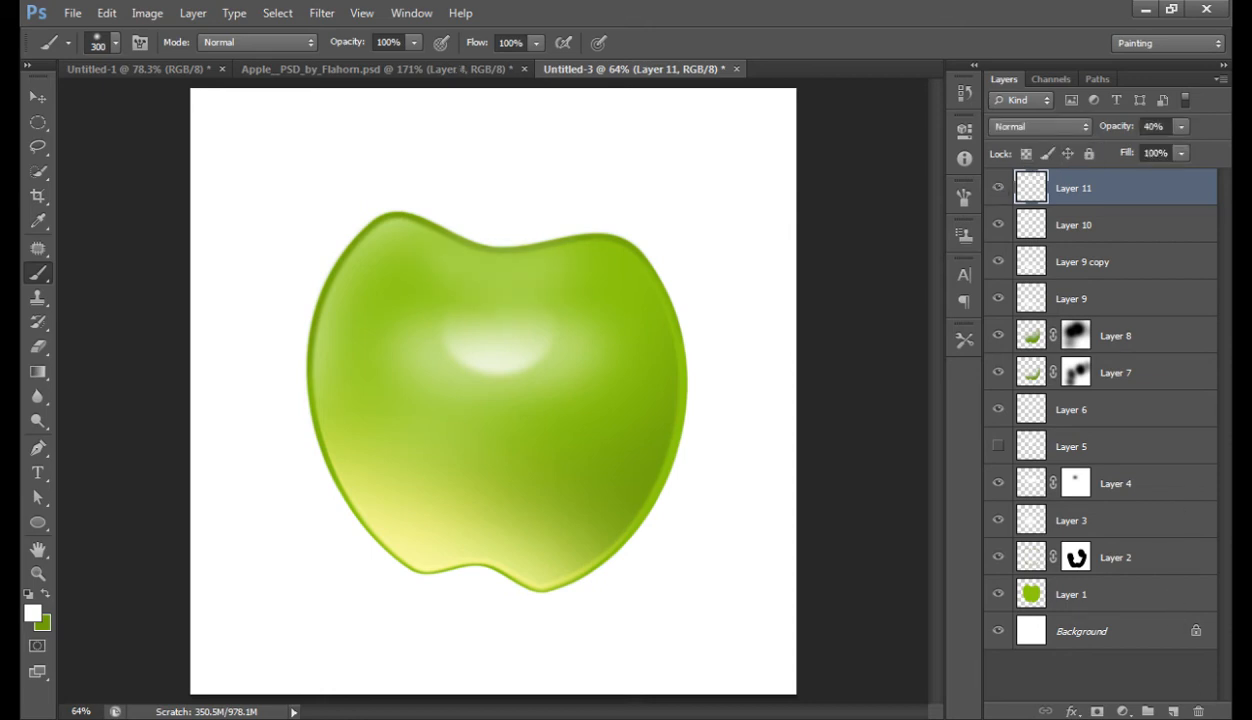
Step: Add a new layer at the top of the stack and draw a closed Pen path across the apple's upper half, curving below the dip
{"action": "left_click", "coordinate": [1174, 711]}
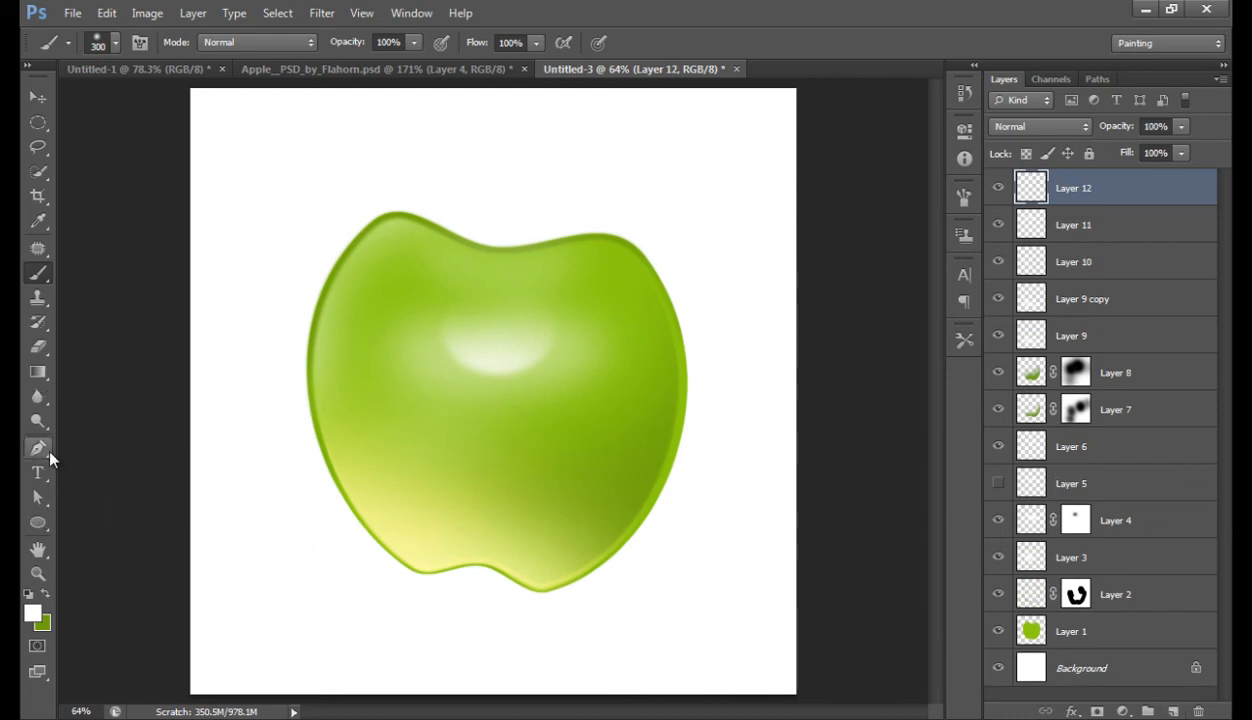
{"action": "left_click", "coordinate": [42, 444]}
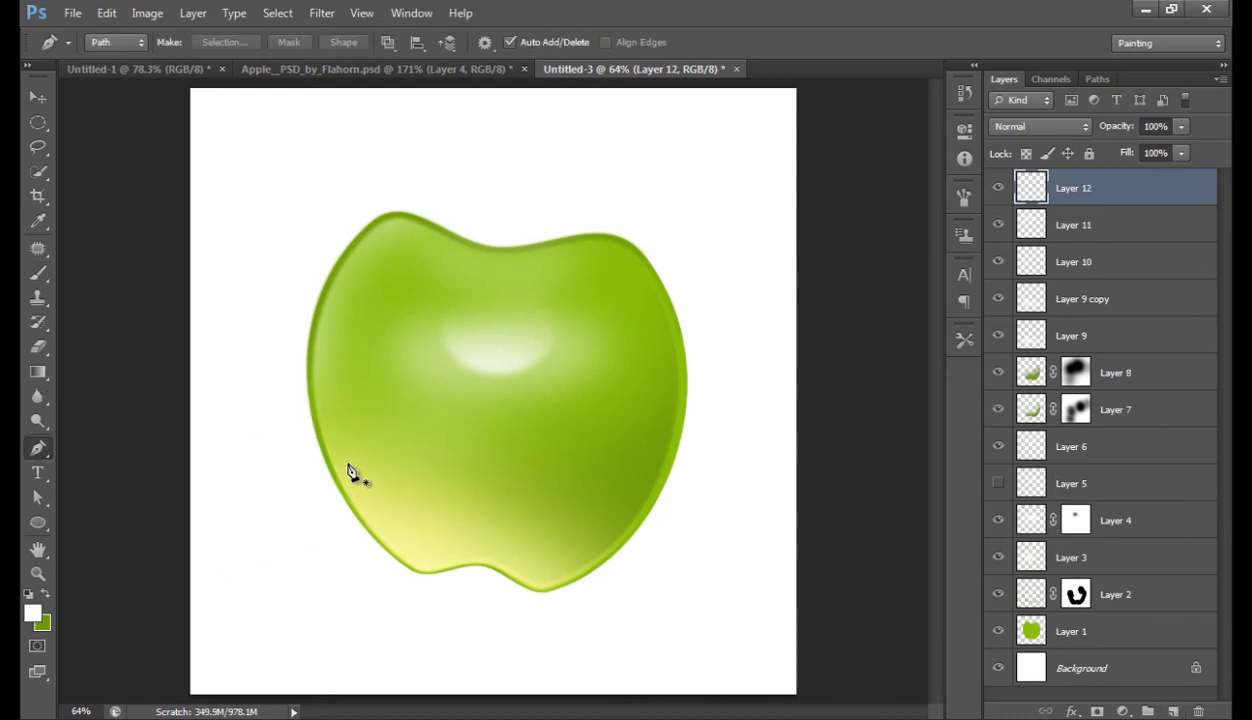
{"action": "left_click", "coordinate": [349, 413]}
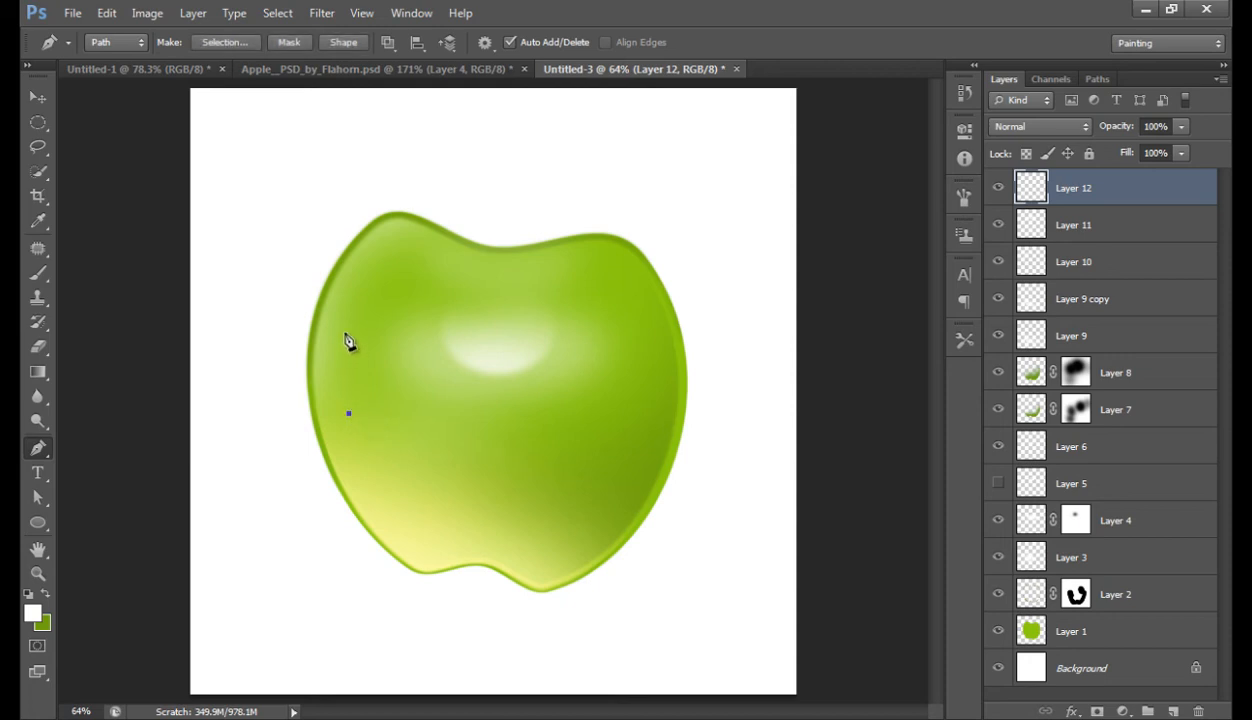
{"action": "left_click_drag", "start_coordinate": [388, 283], "coordinate": [453, 297]}
{"action": "left_click_drag", "start_coordinate": [548, 303], "coordinate": [592, 273]}
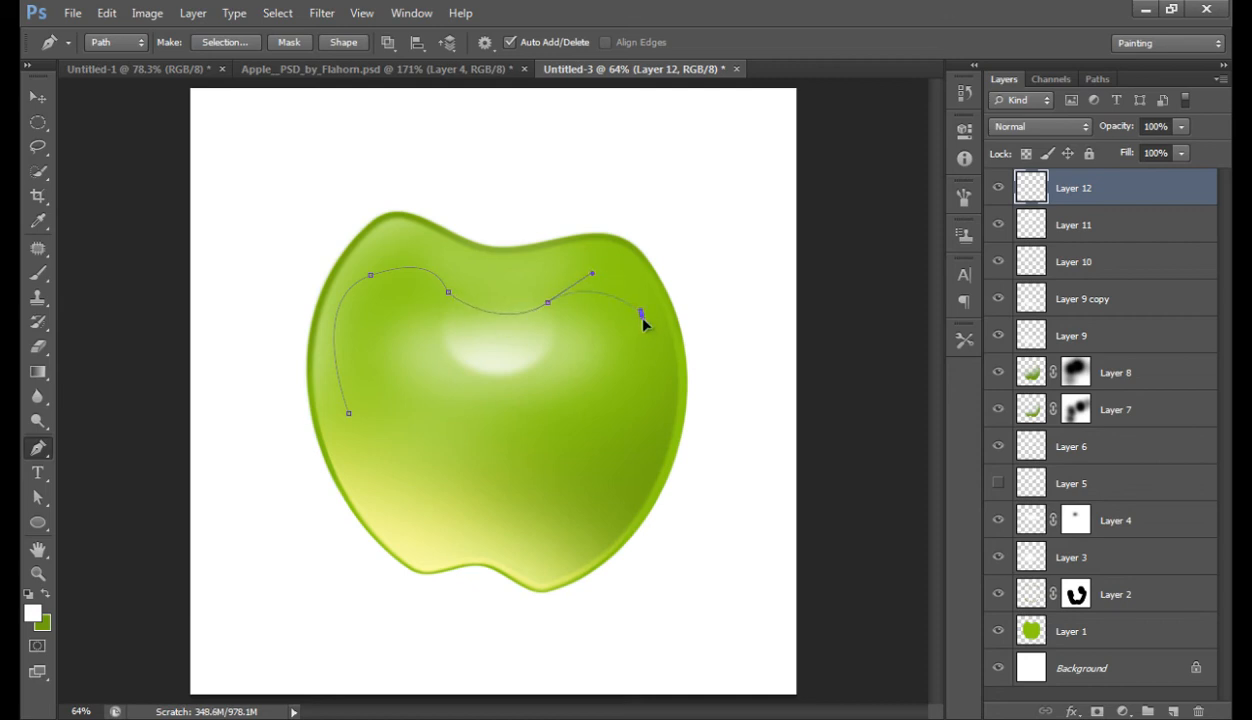
{"action": "left_click_drag", "start_coordinate": [644, 322], "coordinate": [646, 346]}
{"action": "left_click", "coordinate": [628, 432]}
{"action": "left_click", "coordinate": [510, 433]}
{"action": "left_click", "coordinate": [452, 417]}
{"action": "left_click", "coordinate": [421, 441]}
{"action": "left_click", "coordinate": [383, 443]}
{"action": "left_click", "coordinate": [349, 415]}
Step: Convert the closed path into a new anti-aliased selection with a feather radius of 0 pixels
{"action": "right_click", "coordinate": [383, 400]}
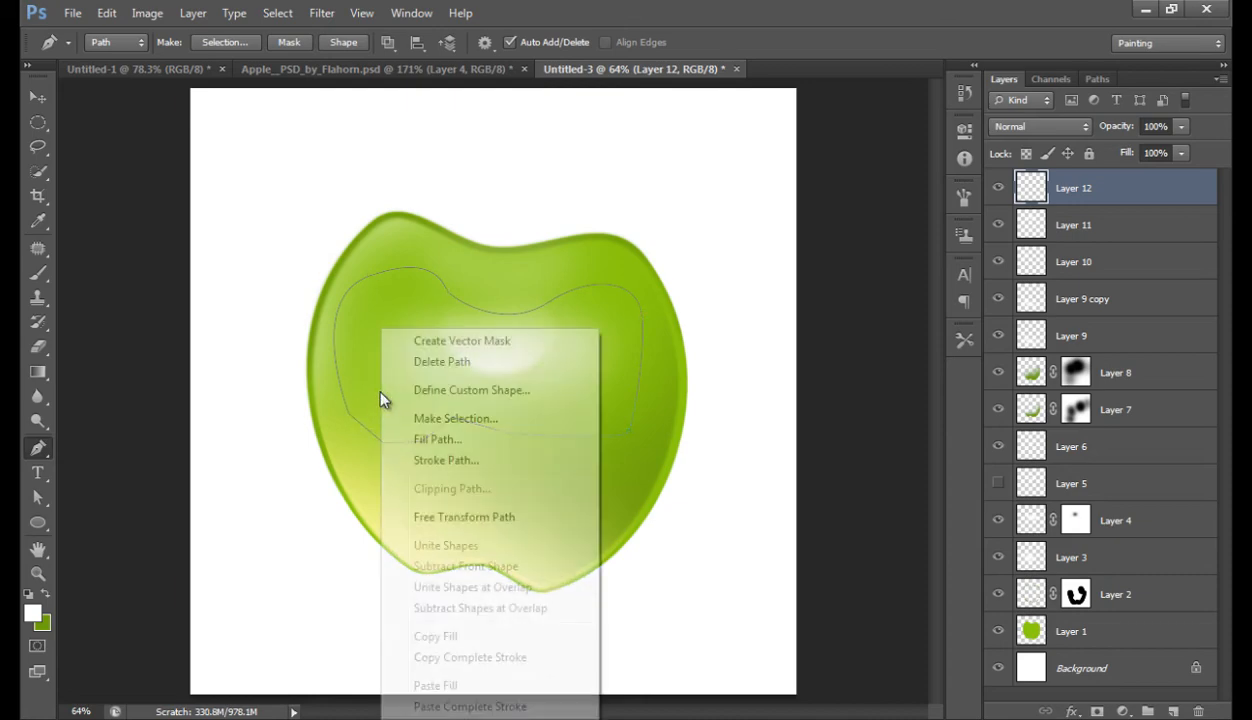
{"action": "left_click", "coordinate": [455, 419]}
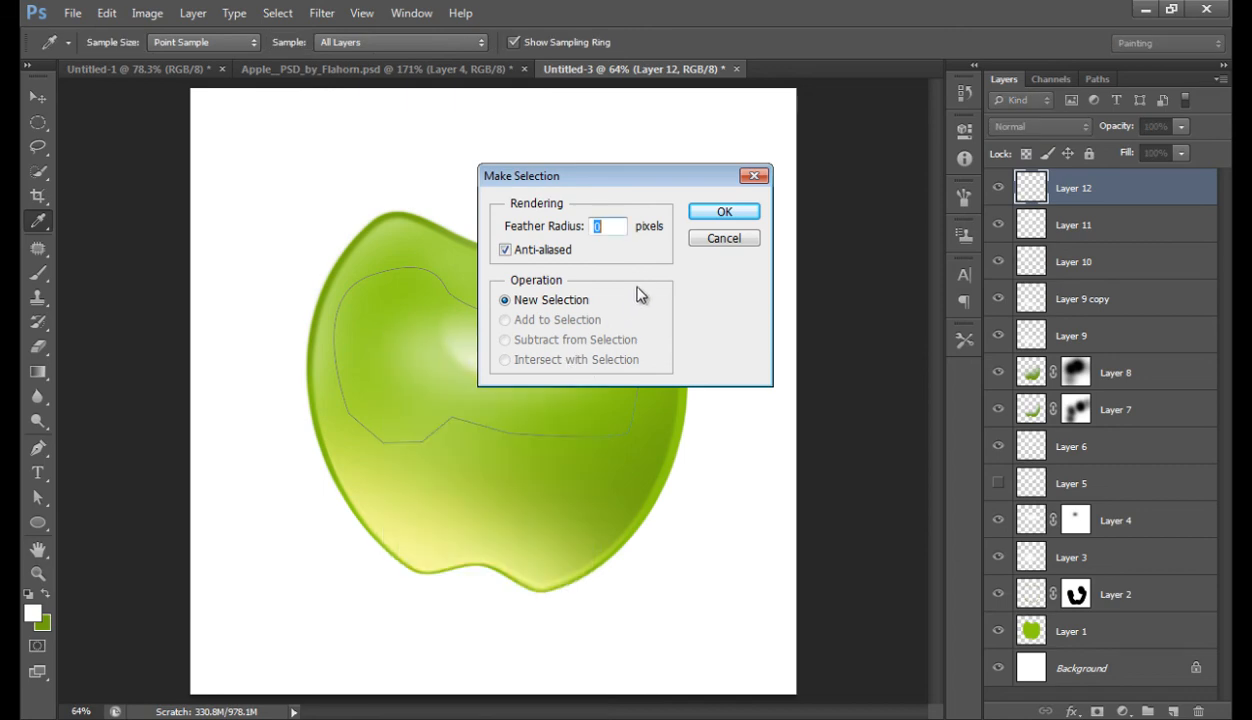
{"action": "left_click", "coordinate": [740, 217]}
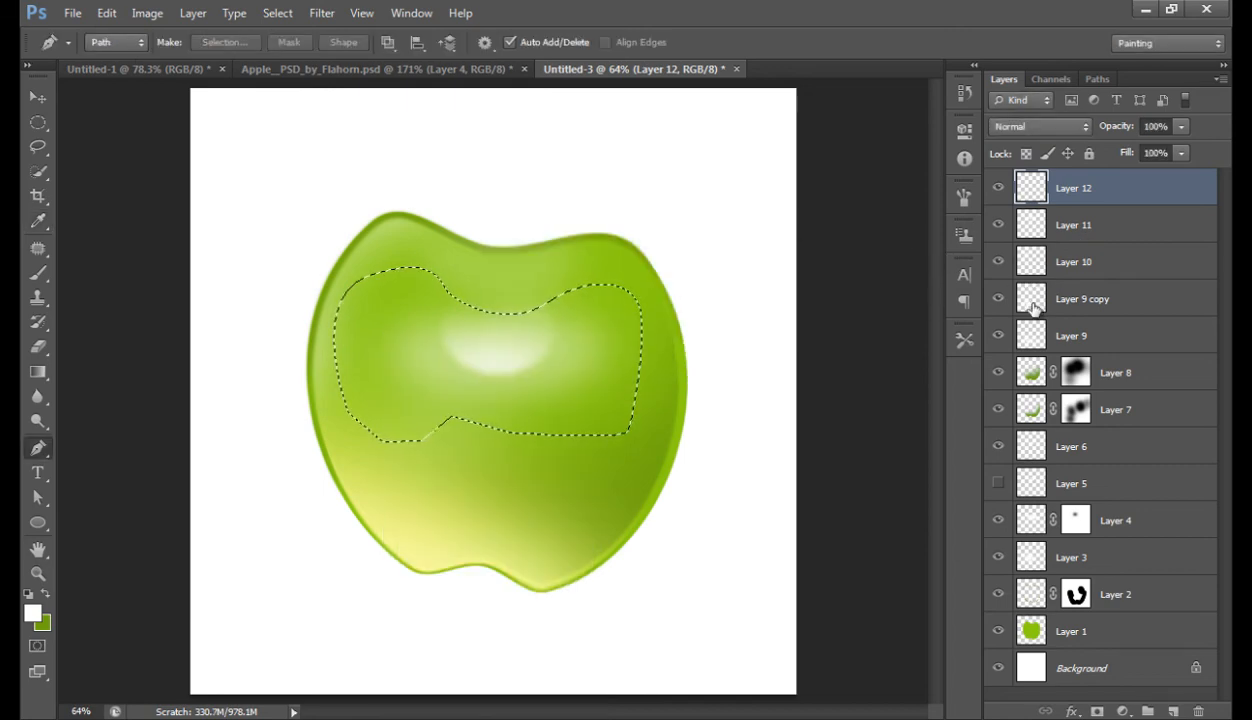
Step: Brush soft white along the upper edge of the selection on Layer 12 with a 400 px brush and deselect
{"action": "key", "text": "alt+BackSpace"}
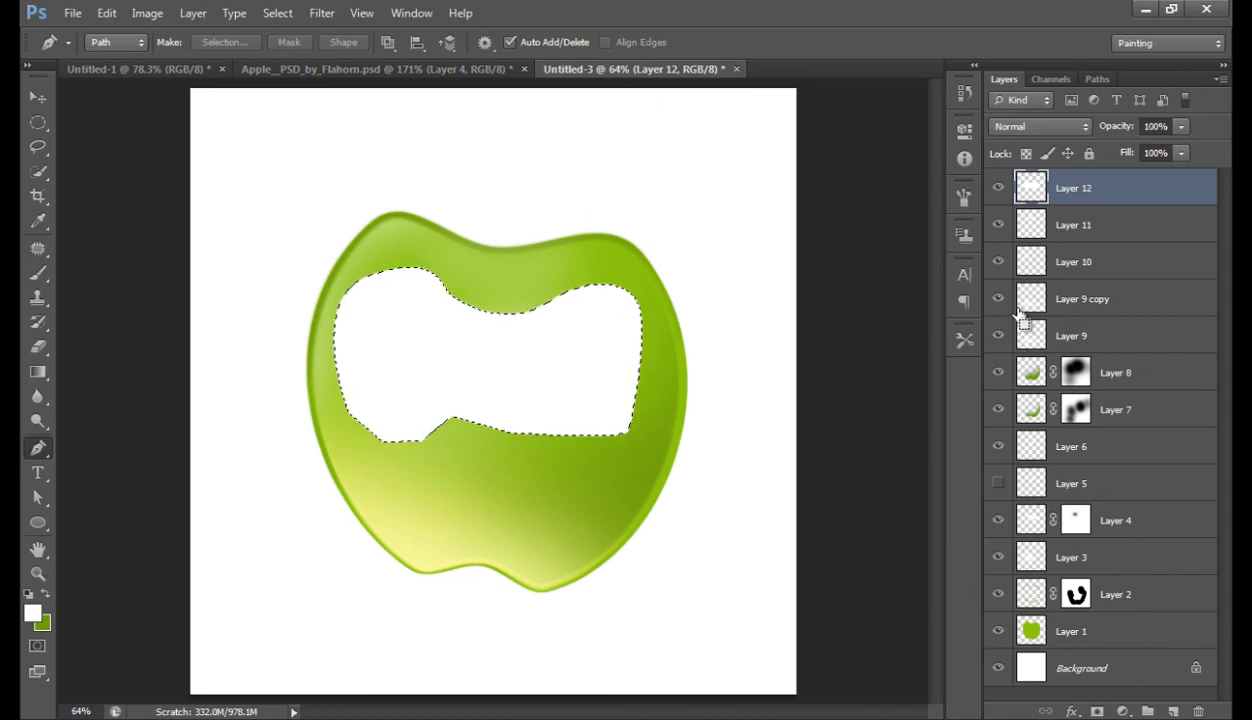
{"action": "key", "text": "ctrl+z"}
{"action": "key", "text": "b"}
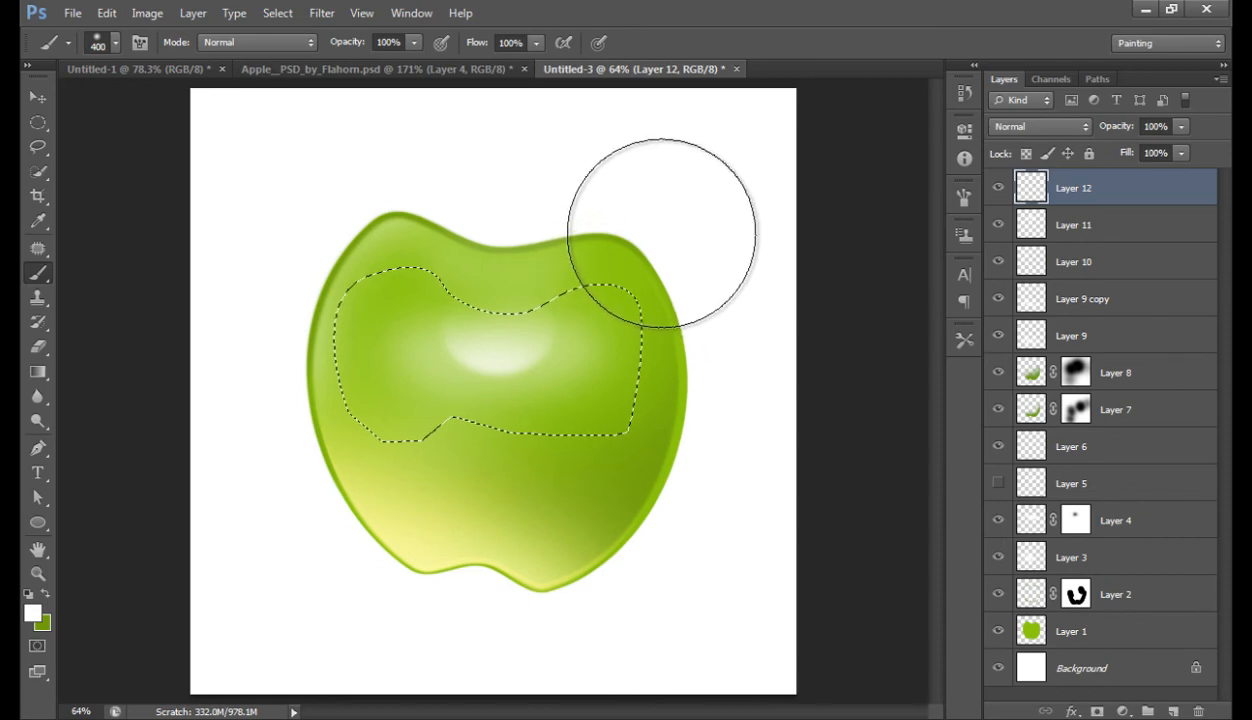
{"action": "mouse_move", "coordinate": [495, 218]}
{"action": "left_mouse_down"}
{"action": "mouse_move", "coordinate": [401, 211]}
{"action": "mouse_move", "coordinate": [328, 232]}
{"action": "mouse_move", "coordinate": [298, 259]}
{"action": "left_mouse_up"}
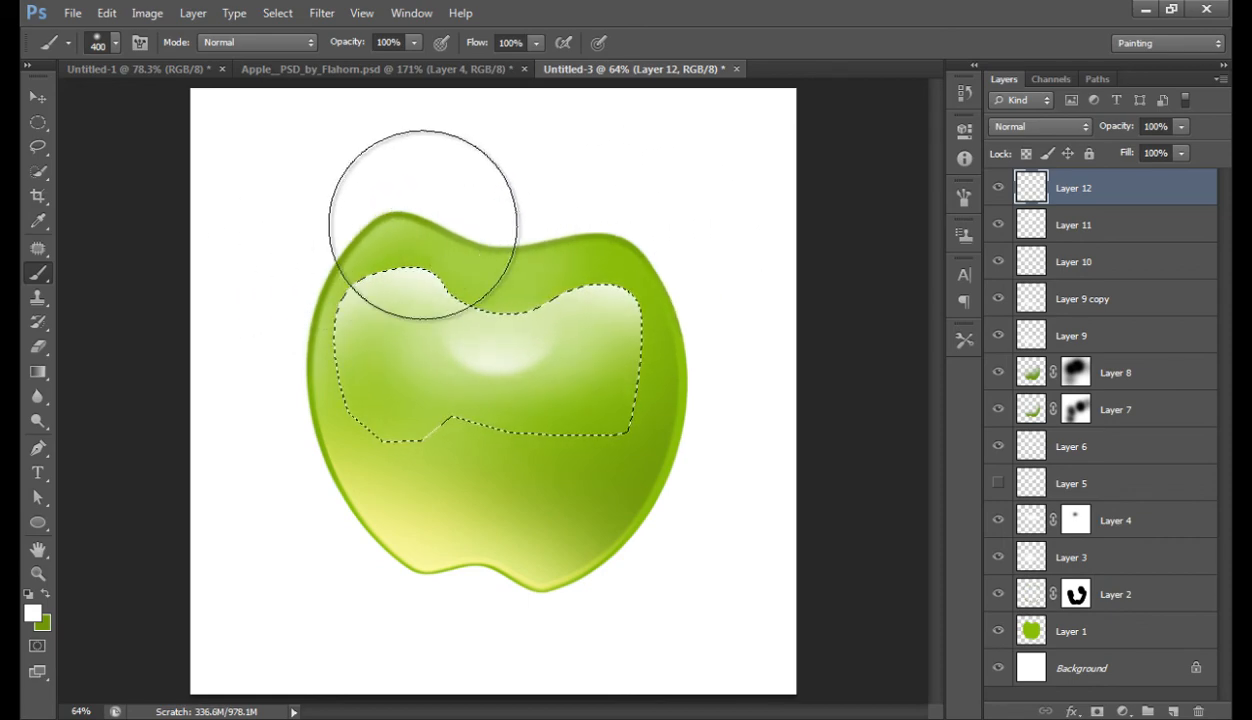
{"action": "key", "text": "ctrl+d"}
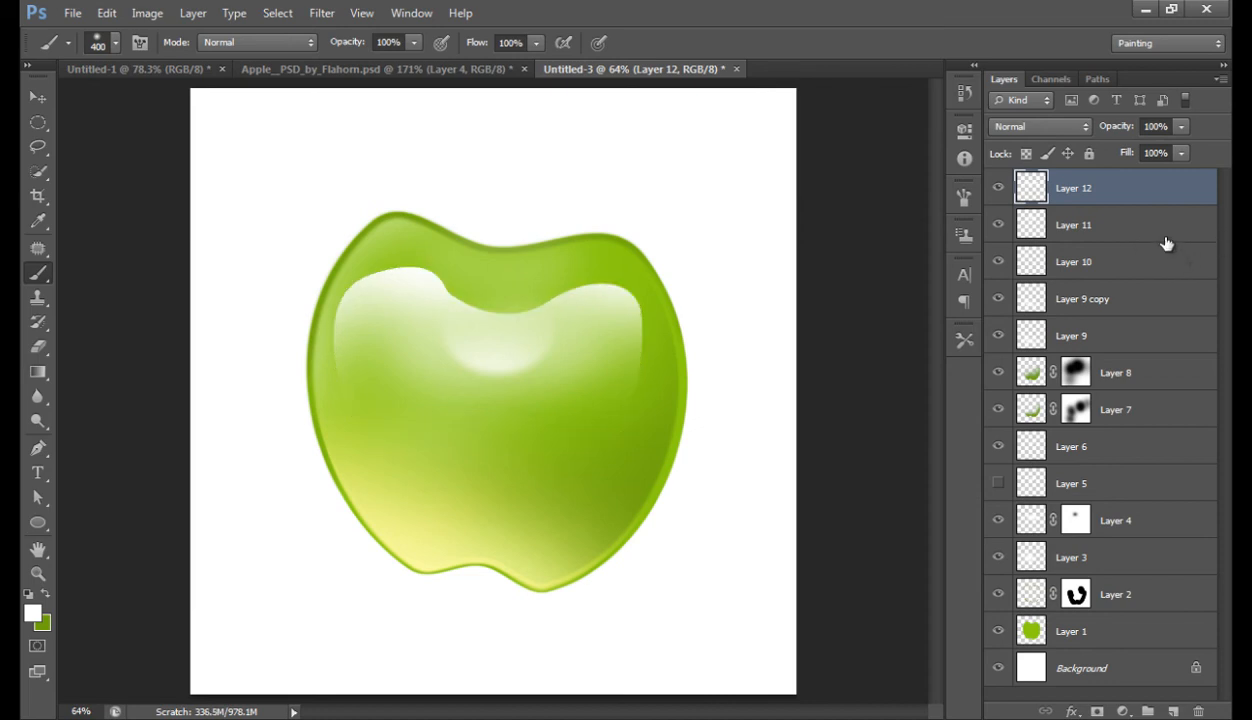
Step: Warp the Layer 12 highlight so its lobes sit slightly higher and its sides bulge outward to follow the apple's contour
{"action": "key", "text": "ctrl+t"}
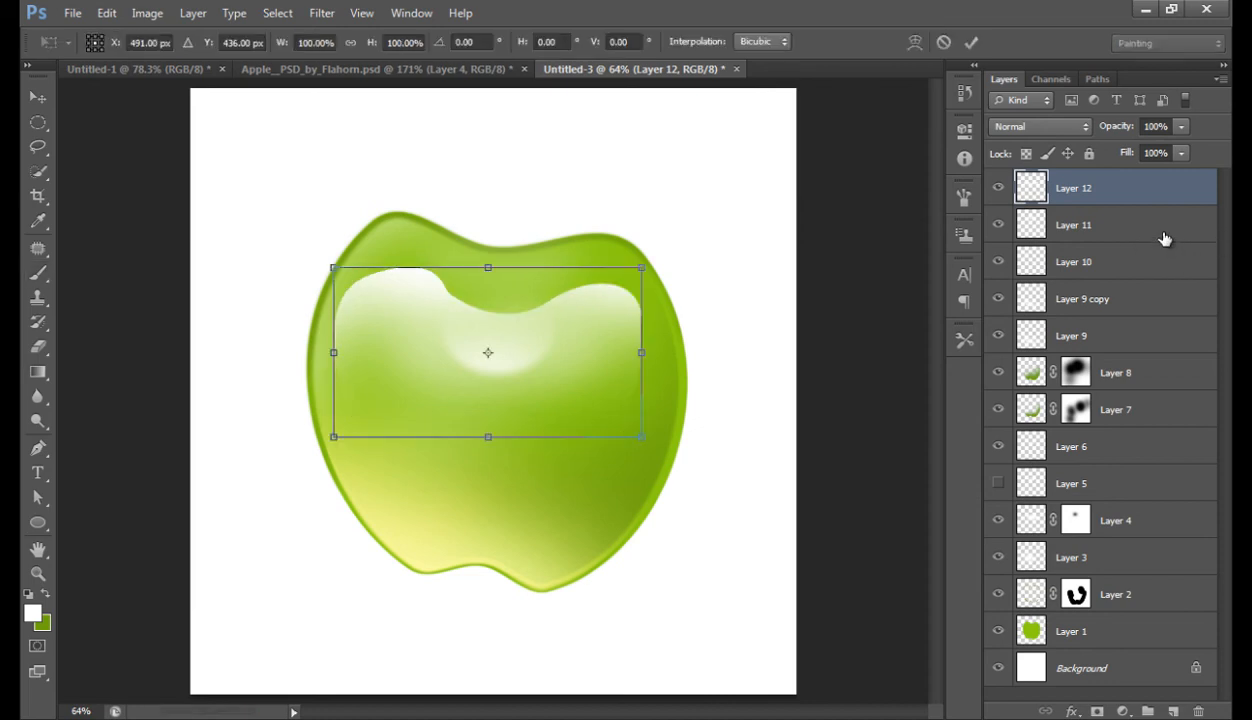
{"action": "right_click", "coordinate": [599, 331]}
{"action": "left_click", "coordinate": [660, 471]}
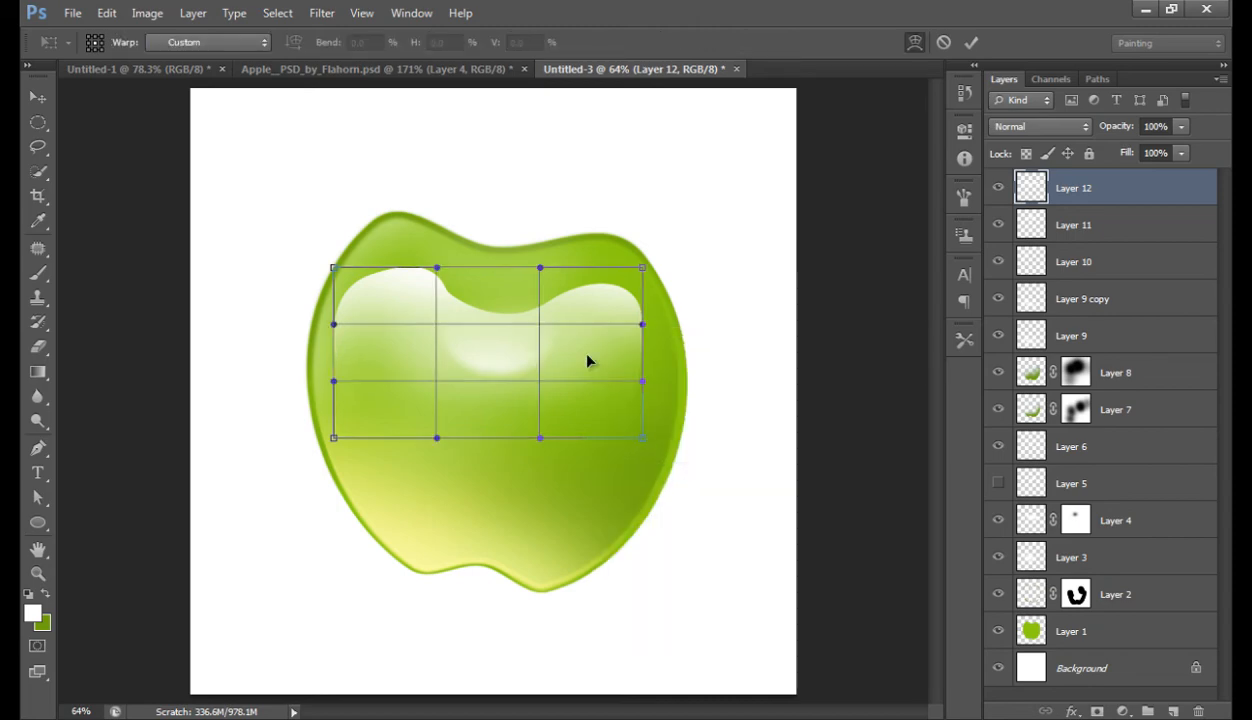
{"action": "left_click_drag", "start_coordinate": [596, 307], "coordinate": [590, 358]}
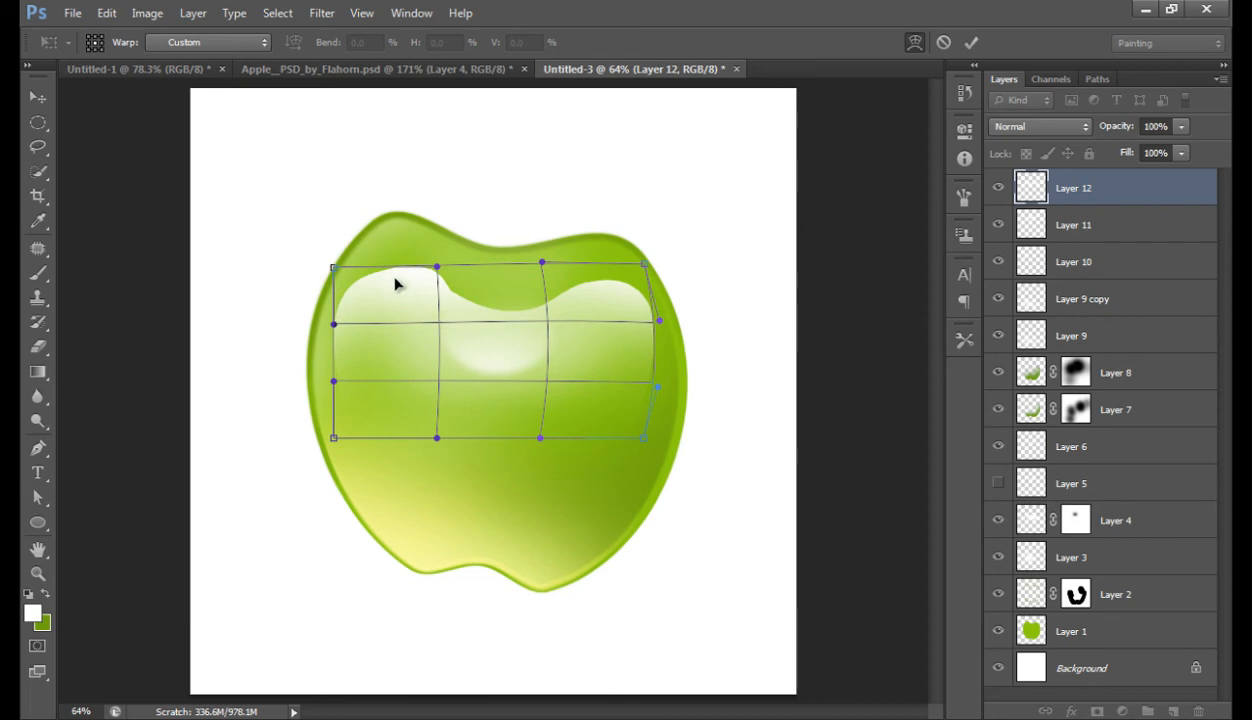
{"action": "left_click_drag", "start_coordinate": [377, 276], "coordinate": [389, 279]}
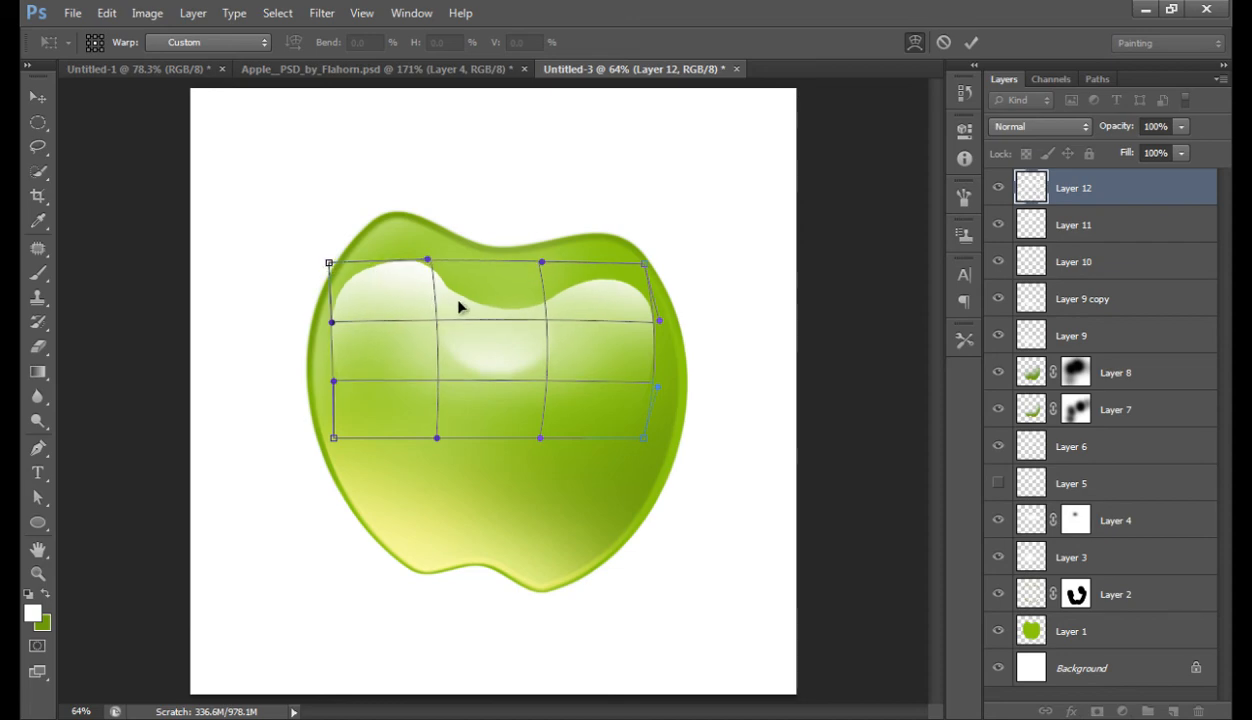
{"action": "left_click_drag", "start_coordinate": [458, 305], "coordinate": [565, 302]}
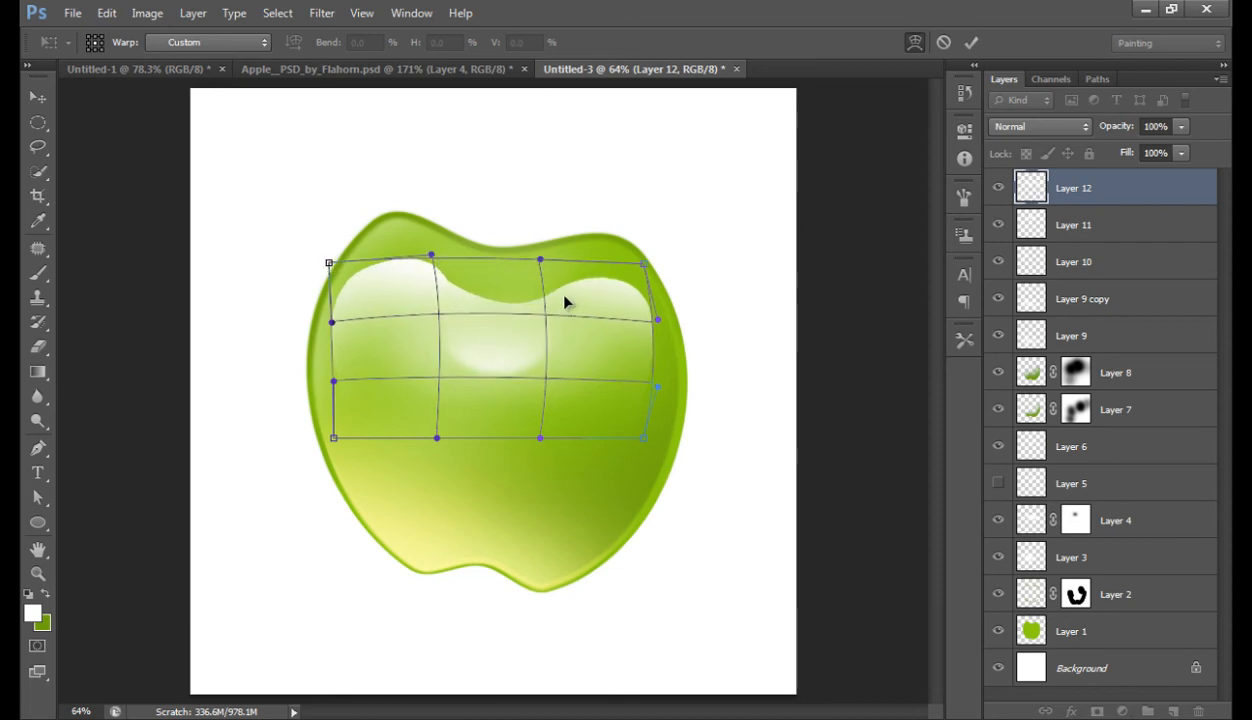
{"action": "left_click_drag", "start_coordinate": [466, 302], "coordinate": [463, 309]}
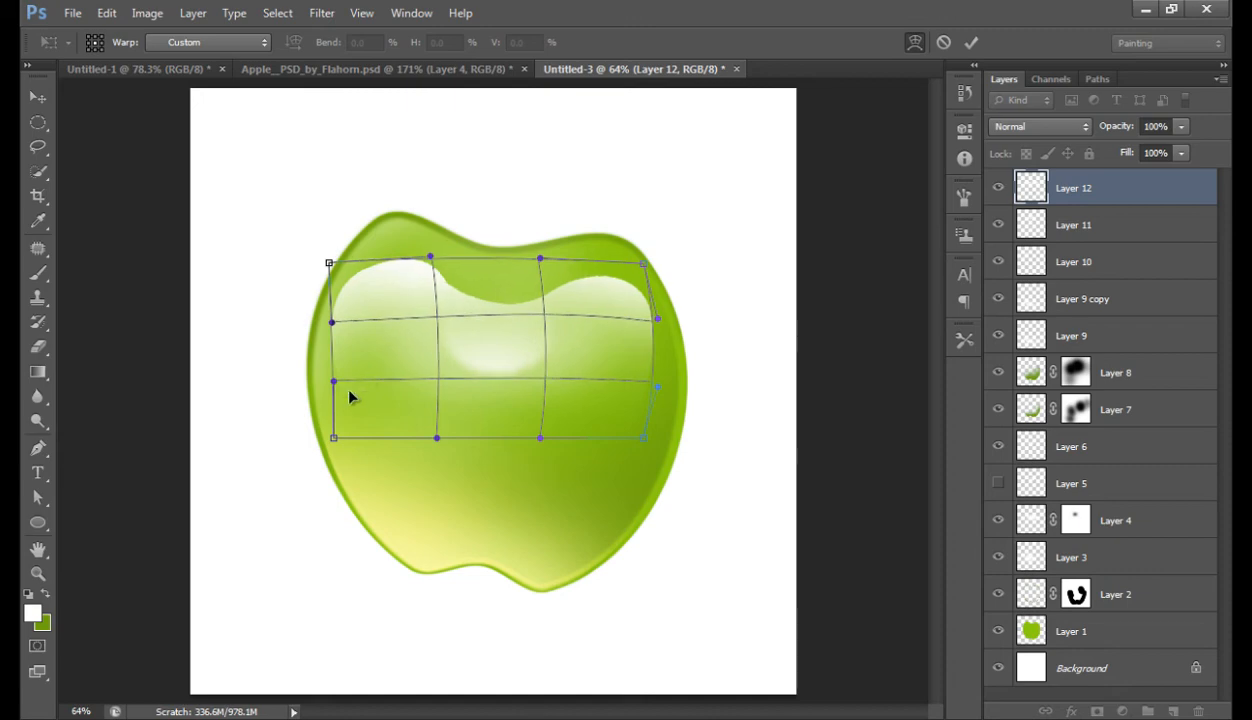
{"action": "left_click_drag", "start_coordinate": [349, 395], "coordinate": [349, 400]}
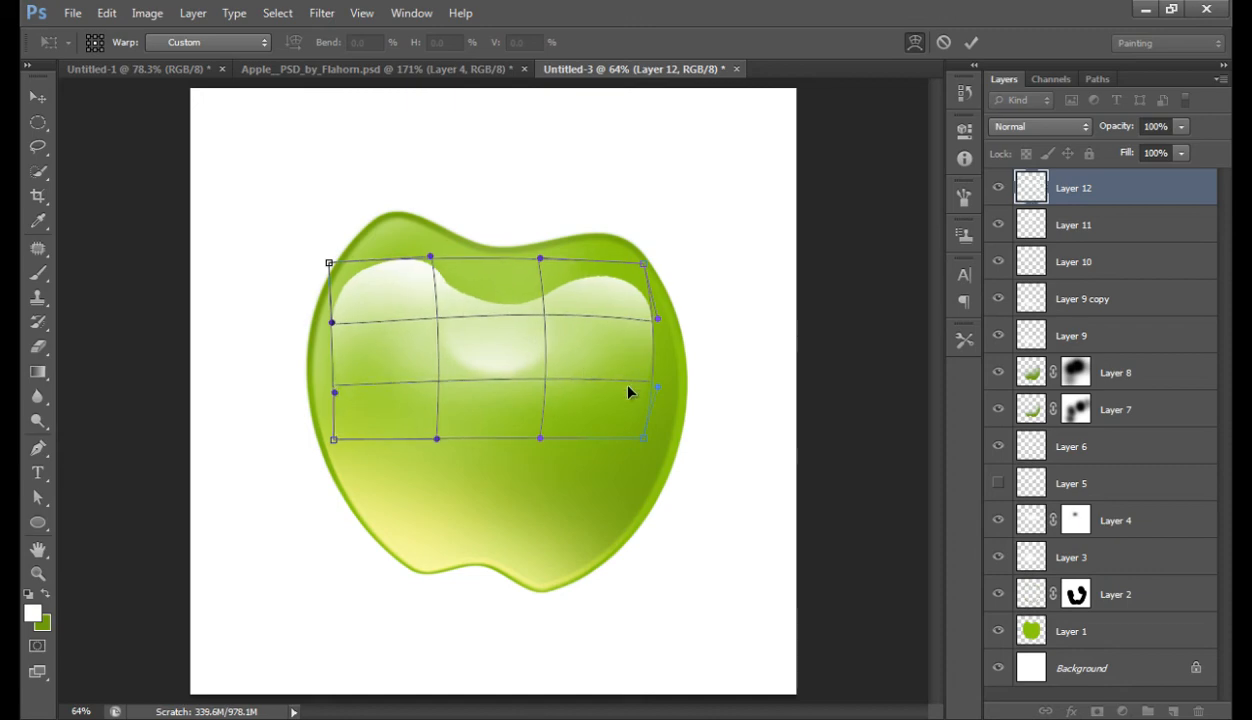
{"action": "left_click_drag", "start_coordinate": [648, 352], "coordinate": [650, 352]}
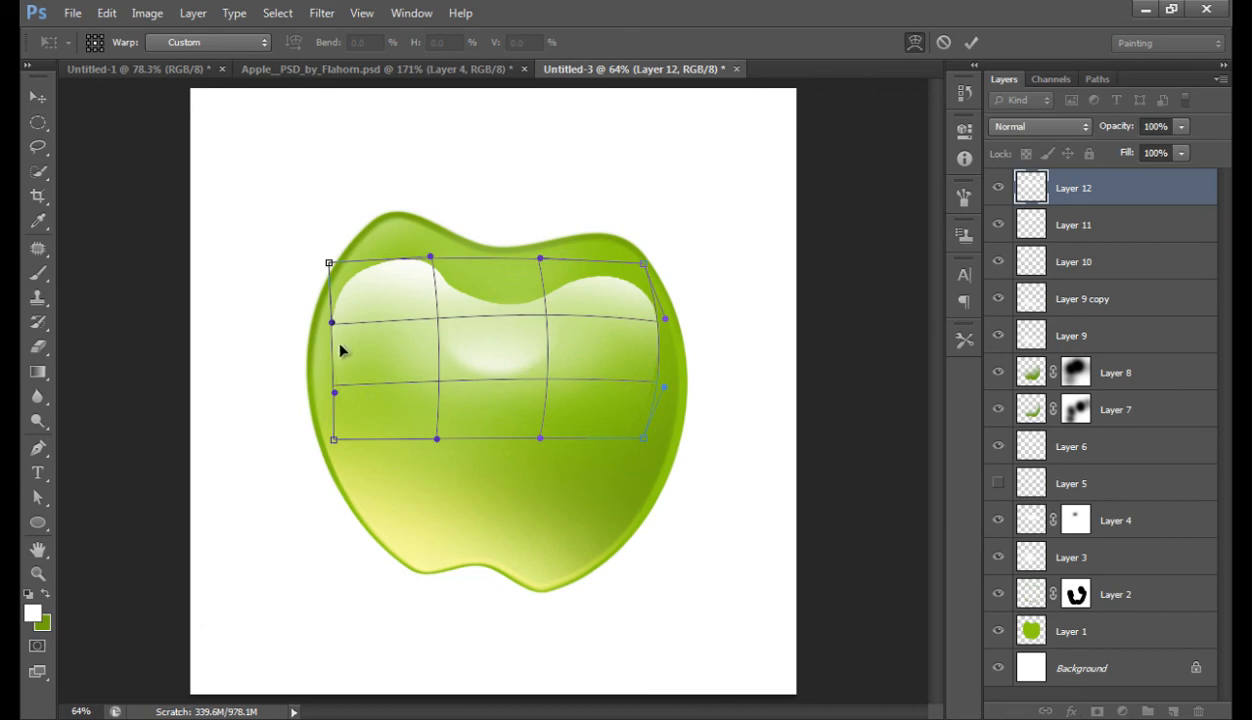
{"action": "left_click", "coordinate": [971, 42]}
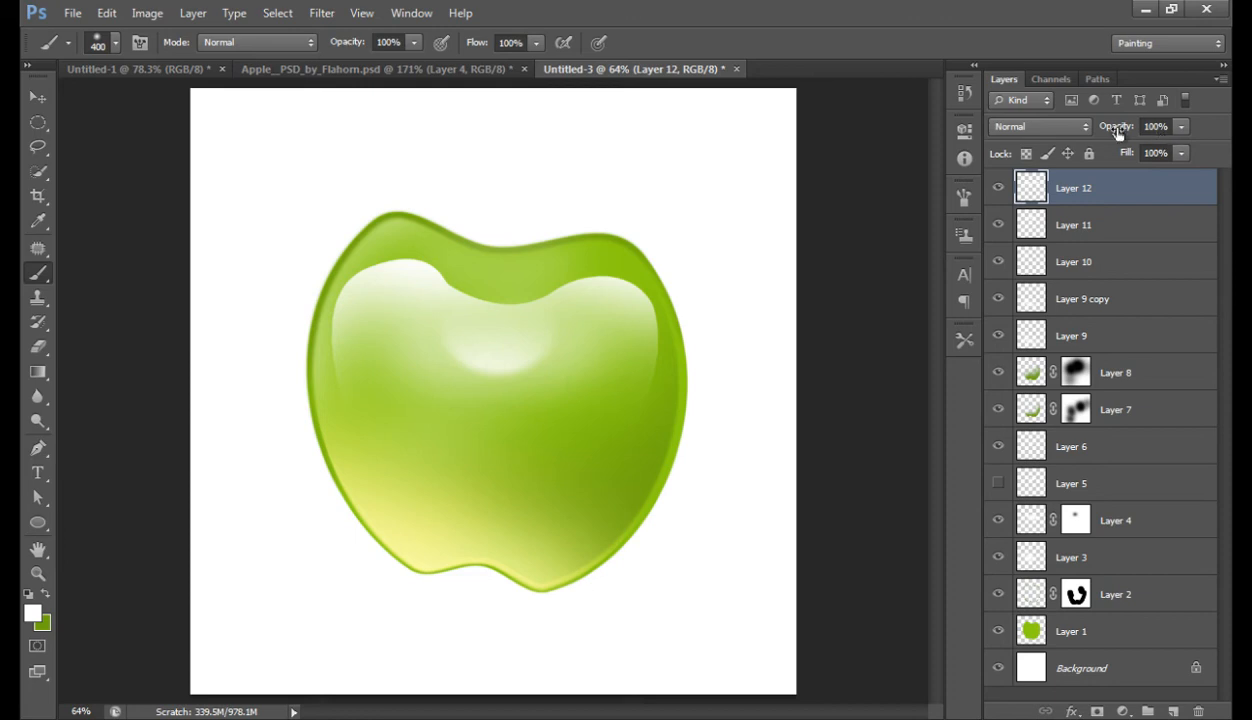
Step: Reduce Layer 12's opacity to about 77% and soften the highlight's edges with a 100 px Blur tool
{"action": "left_click_drag", "start_coordinate": [1118, 130], "coordinate": [1090, 131]}
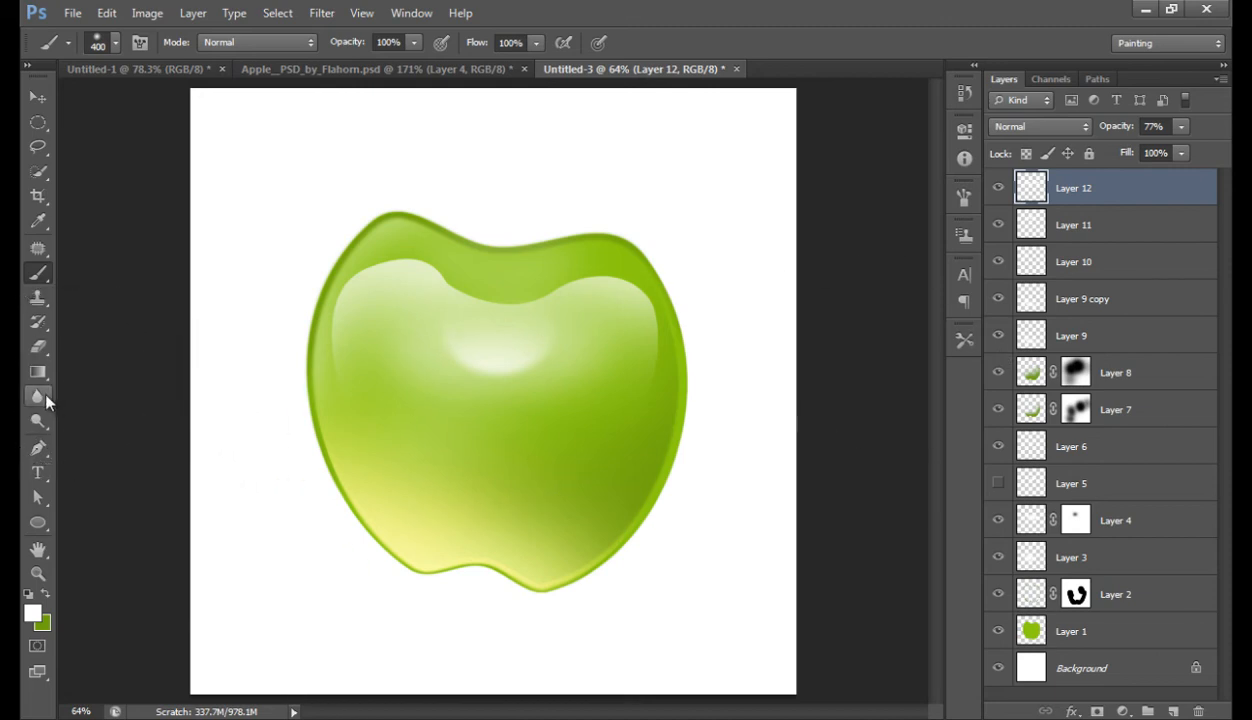
{"action": "left_click_drag", "start_coordinate": [38, 396], "coordinate": [90, 397]}
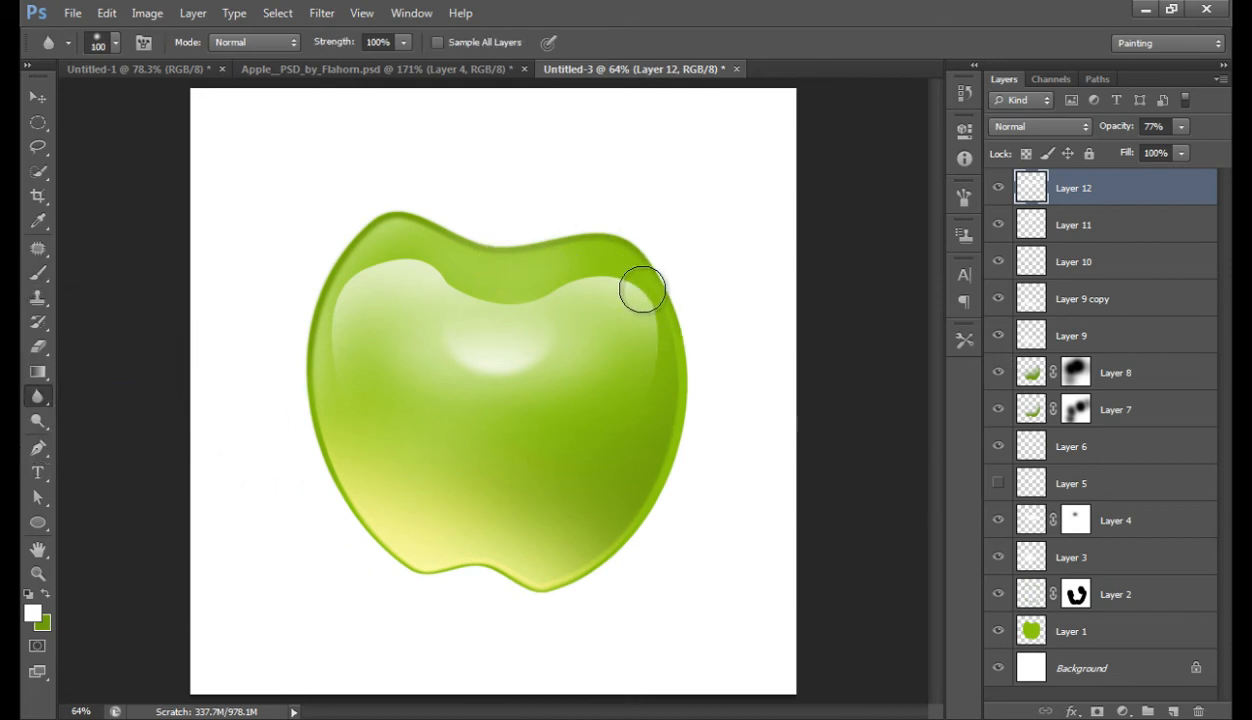
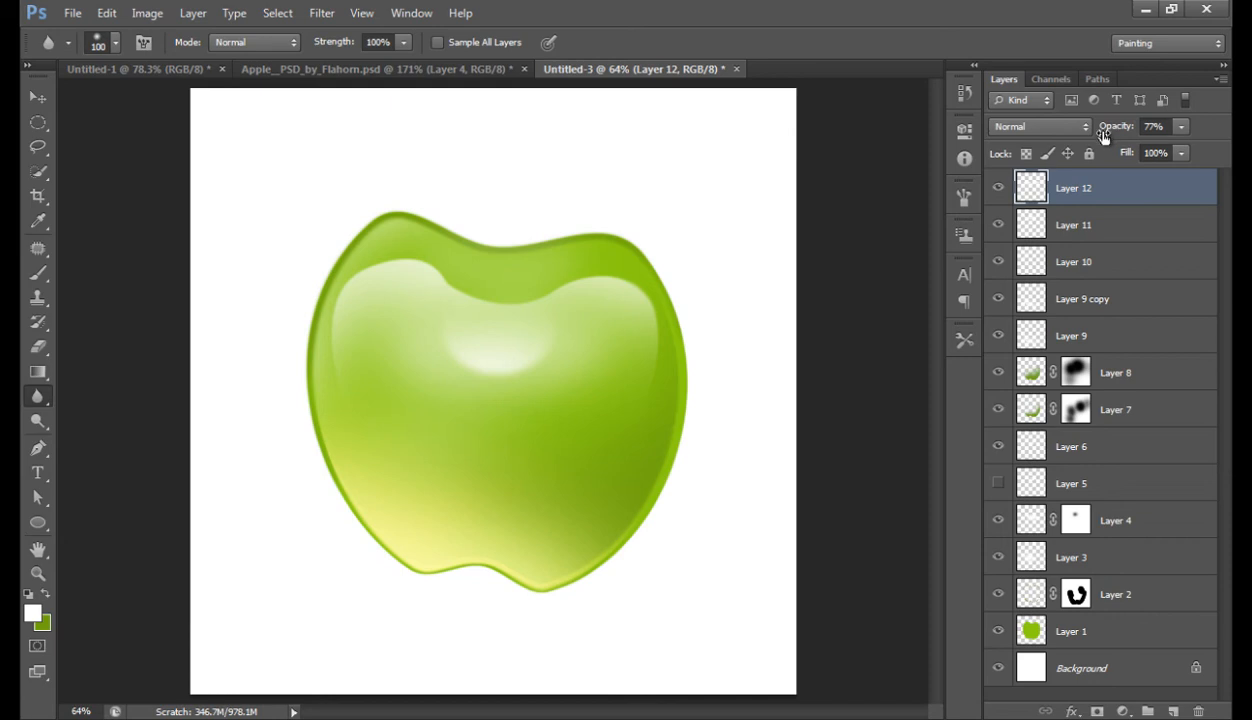
{"action": "mouse_move", "coordinate": [1103, 135]}
{"action": "left_mouse_down"}
{"action": "mouse_move", "coordinate": [1070, 133]}
{"action": "mouse_move", "coordinate": [1134, 146]}
{"action": "mouse_move", "coordinate": [1110, 147]}
{"action": "left_mouse_up"}
Step: Add a new layer above Layer 12 and set the Brush tool to a round tip with 74% hardness
{"action": "left_click", "coordinate": [1173, 711]}
{"action": "scroll", "coordinate": [549, 364], "scroll_direction": "up", "scroll_amount": 1}
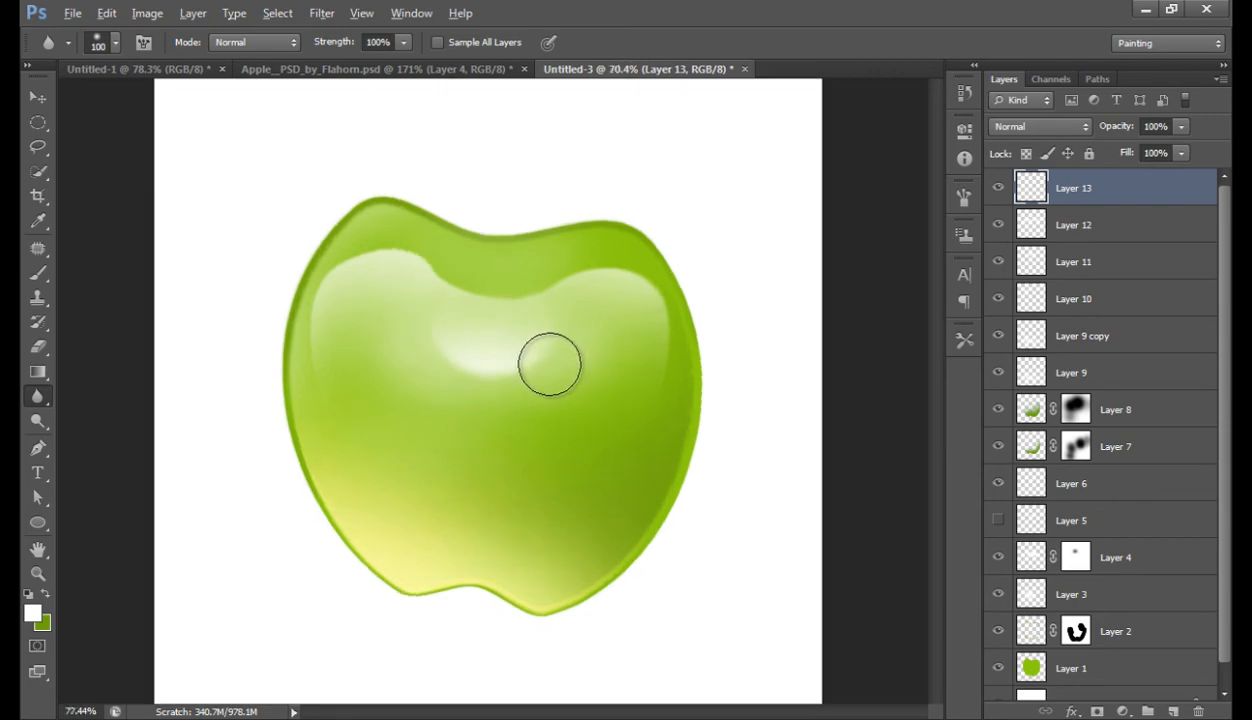
{"action": "scroll", "coordinate": [549, 364], "scroll_direction": "up", "scroll_amount": 6}
{"action": "left_click_drag", "start_coordinate": [514, 254], "coordinate": [645, 316]}
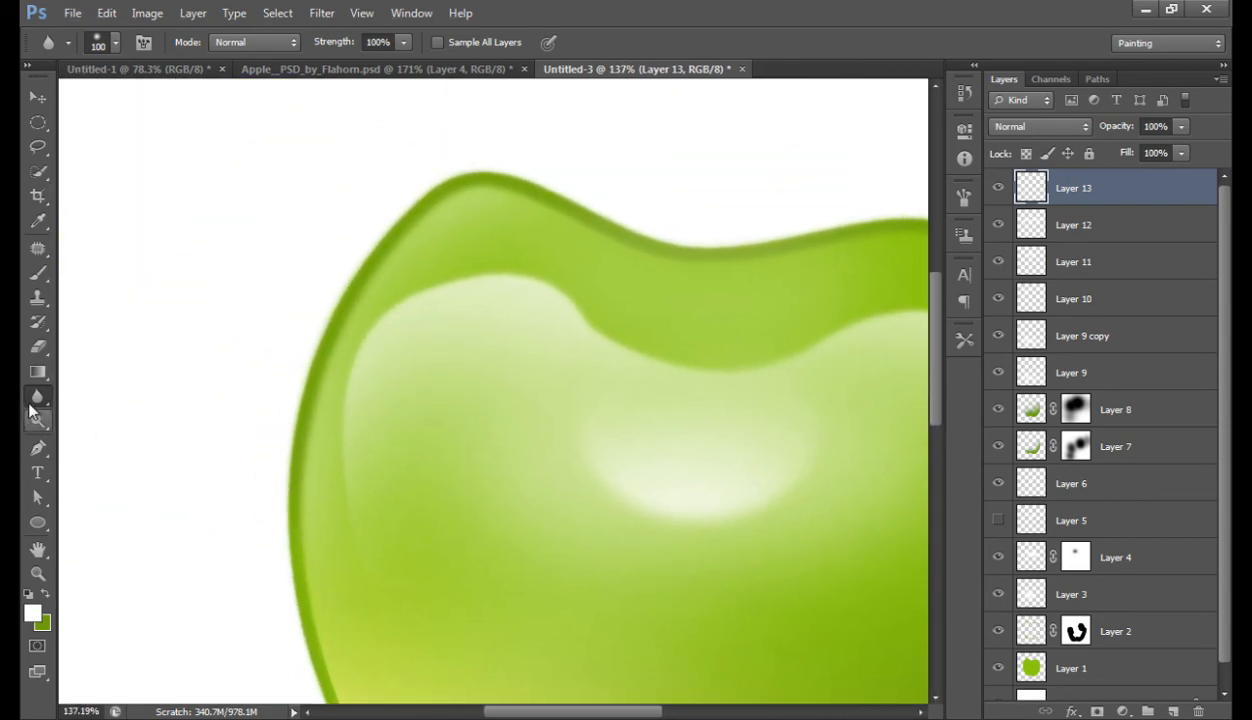
{"action": "key", "text": "b"}
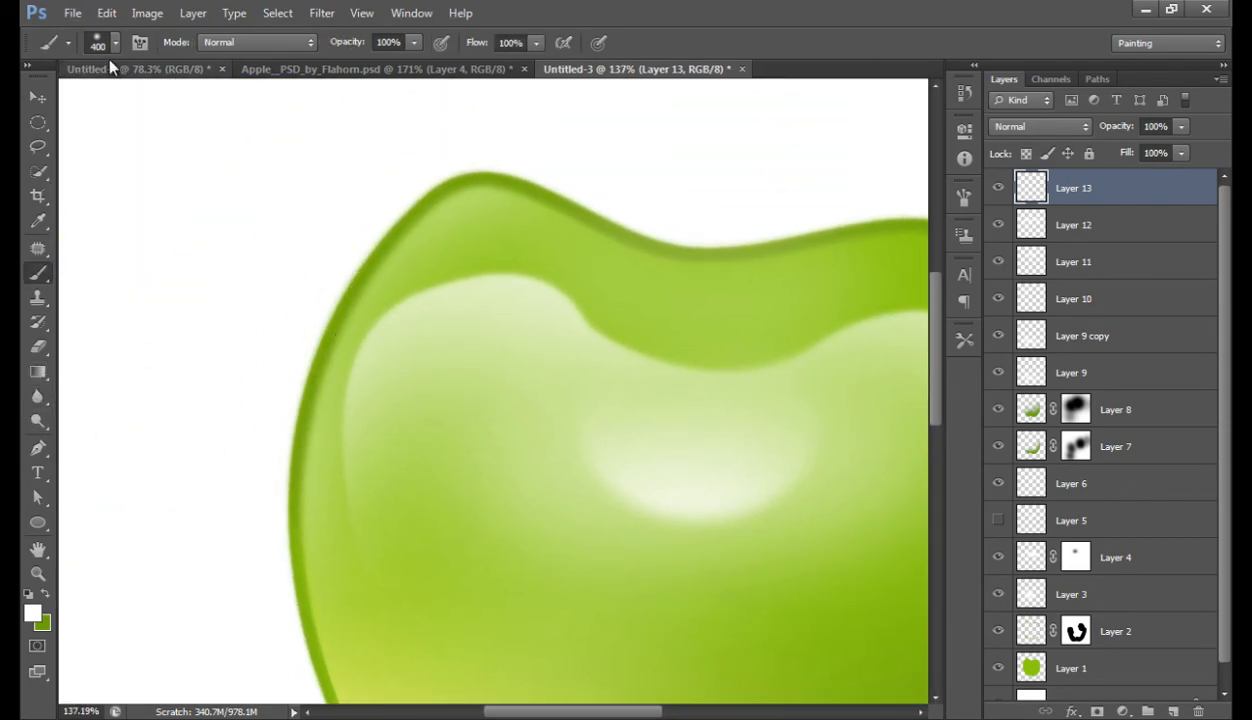
{"action": "left_click", "coordinate": [114, 42]}
{"action": "left_click", "coordinate": [89, 188]}
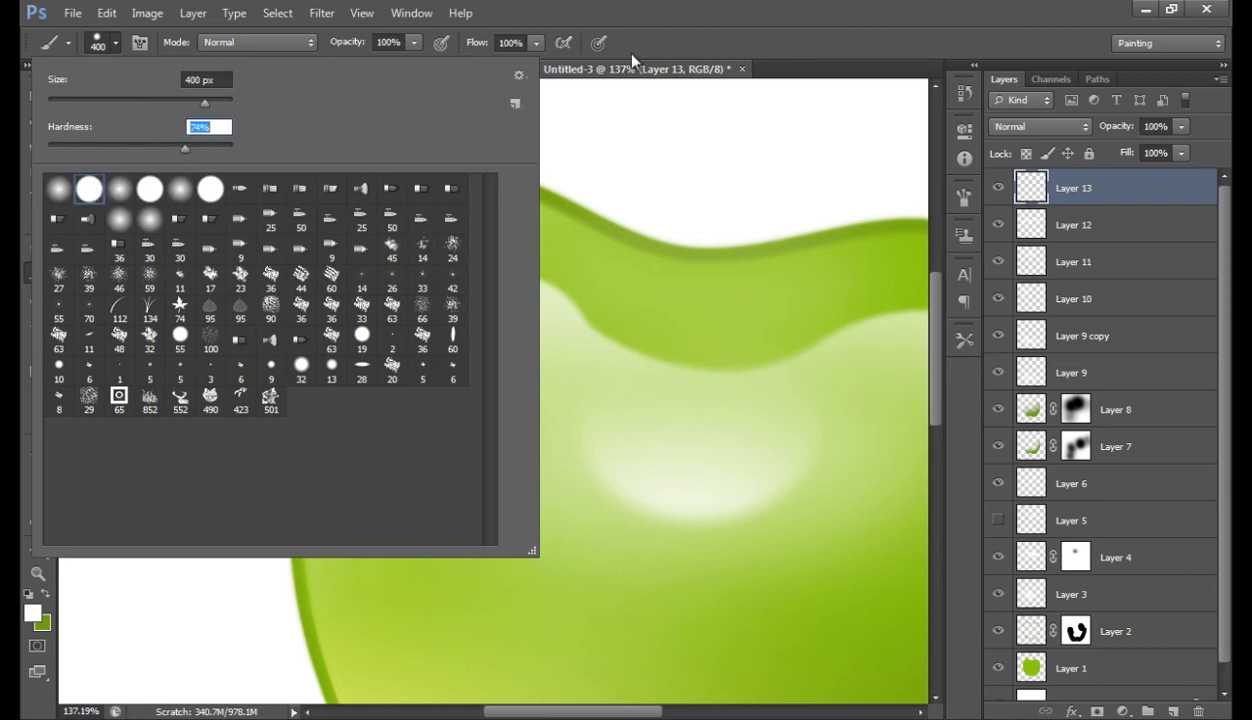
{"action": "left_click", "coordinate": [692, 43]}
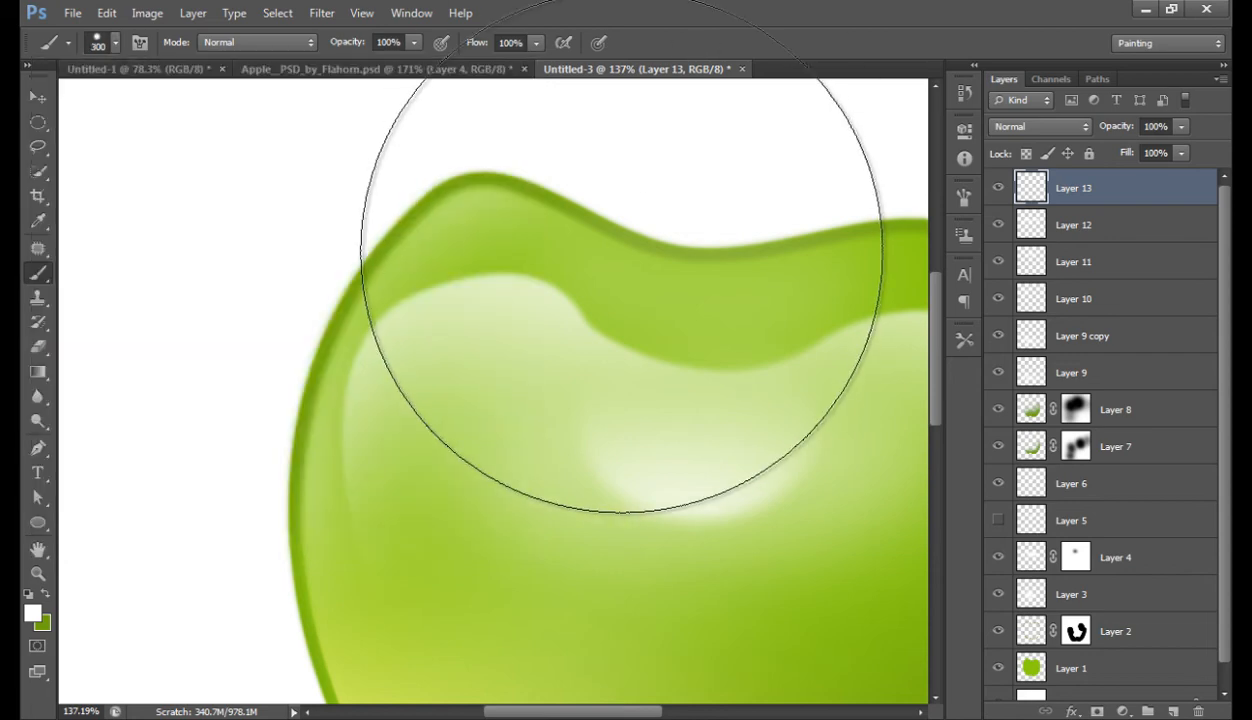
Step: Reduce the brush size to 25 px, test a white dot just inside the apple's upper-left rim, and undo the dot
{"action": "key", "text": "bracketleft"}
{"action": "key", "text": "bracketleft"}
{"action": "key", "text": "bracketleft"}
{"action": "key", "text": "bracketleft"}
{"action": "key", "text": "bracketleft"}
{"action": "key", "text": "bracketleft"}
{"action": "key", "text": "bracketleft"}
{"action": "key", "text": "bracketleft"}
{"action": "key", "text": "bracketleft"}
{"action": "key", "text": "bracketleft"}
{"action": "key", "text": "bracketleft"}
{"action": "key", "text": "bracketleft"}
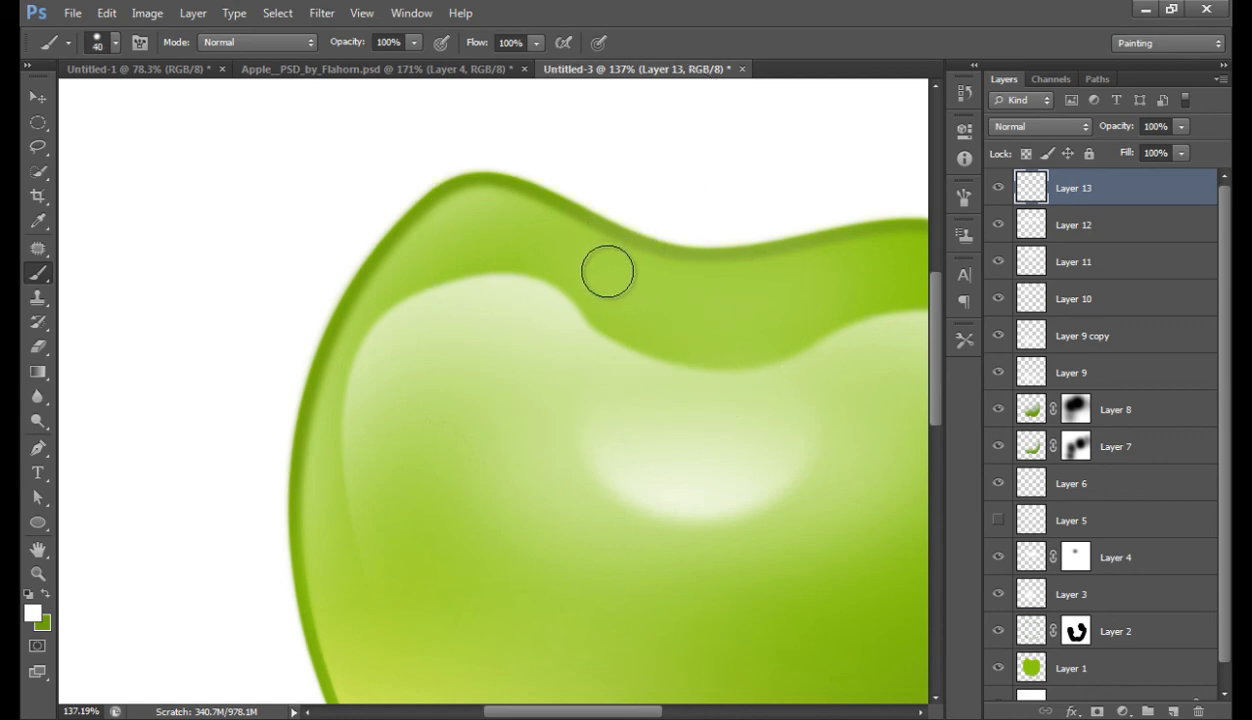
{"action": "key", "text": "bracketleft"}
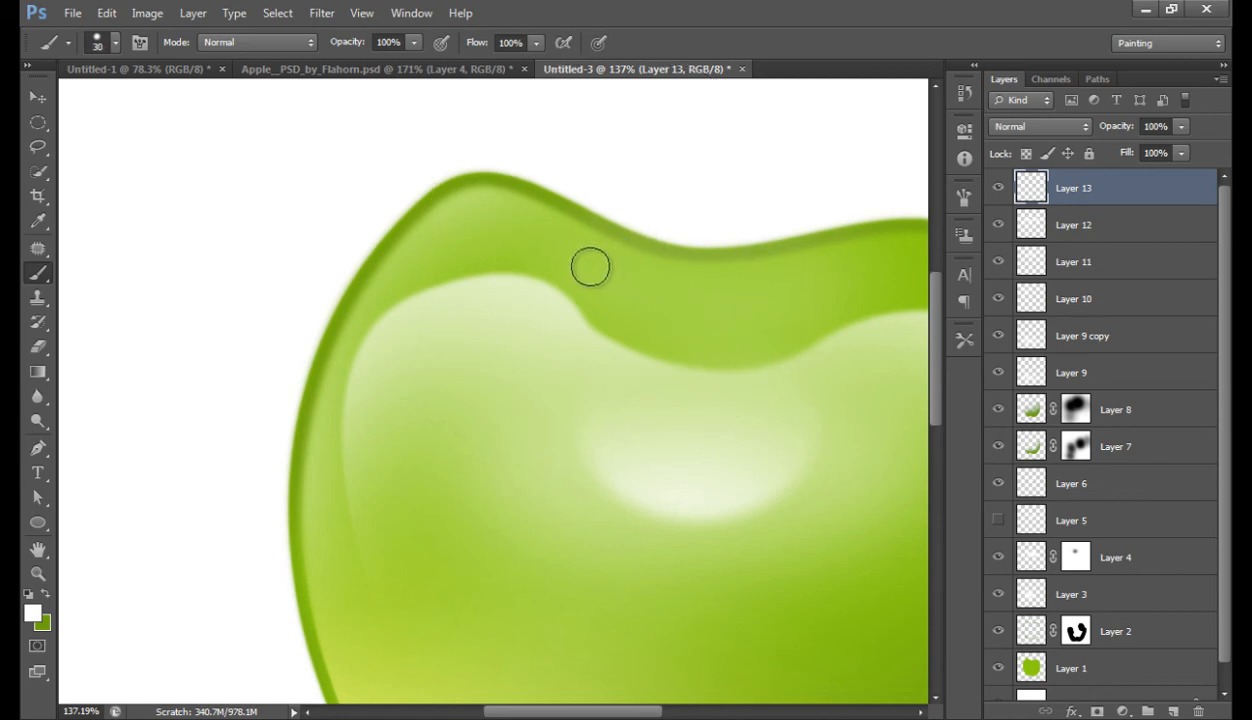
{"action": "key", "text": "bracketleft"}
{"action": "left_click", "coordinate": [592, 263]}
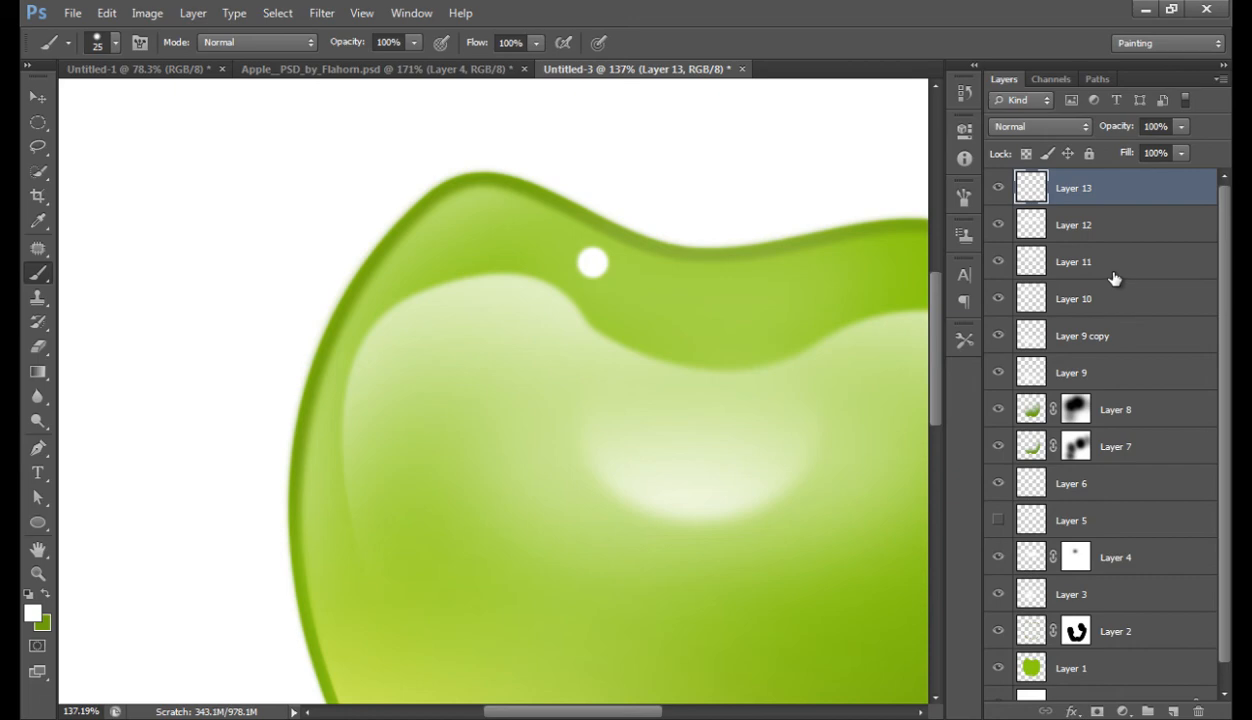
{"action": "key", "text": "ctrl+z"}
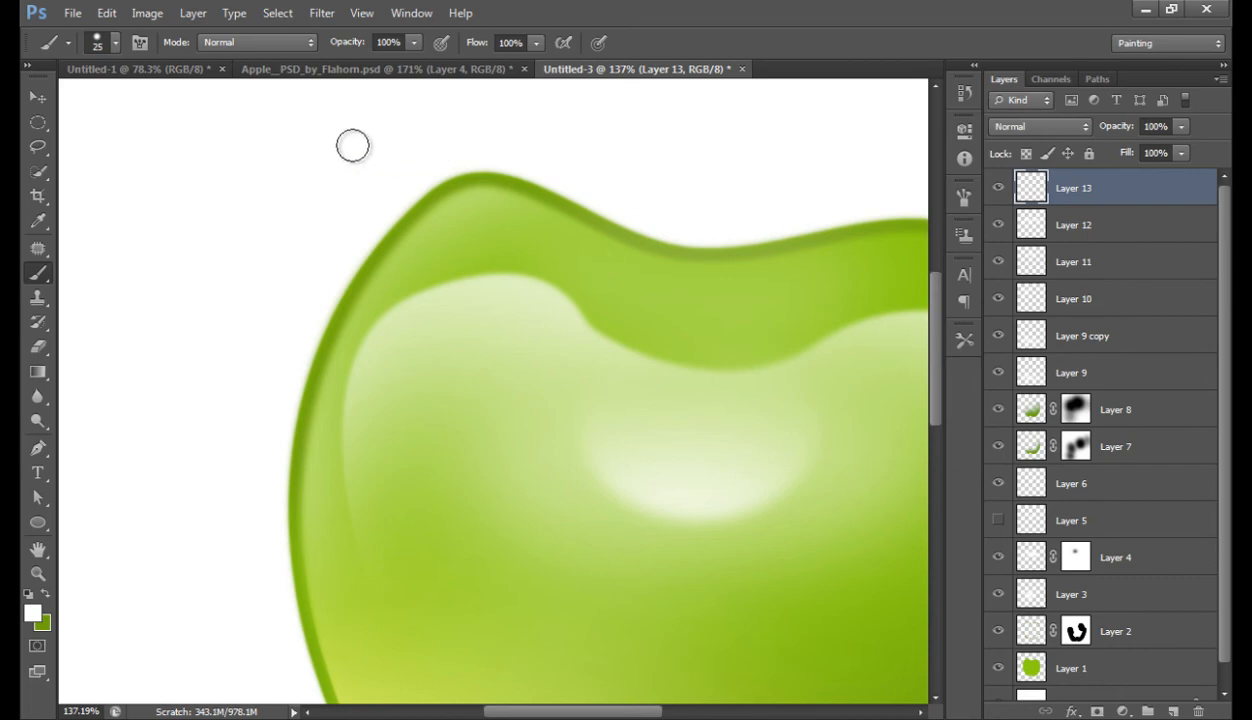
Step: Set the brush hardness to 43% and paint a 25 px white dot on Layer 13, left of the apple's top dip
{"action": "left_click", "coordinate": [114, 43]}
{"action": "left_click", "coordinate": [126, 146]}
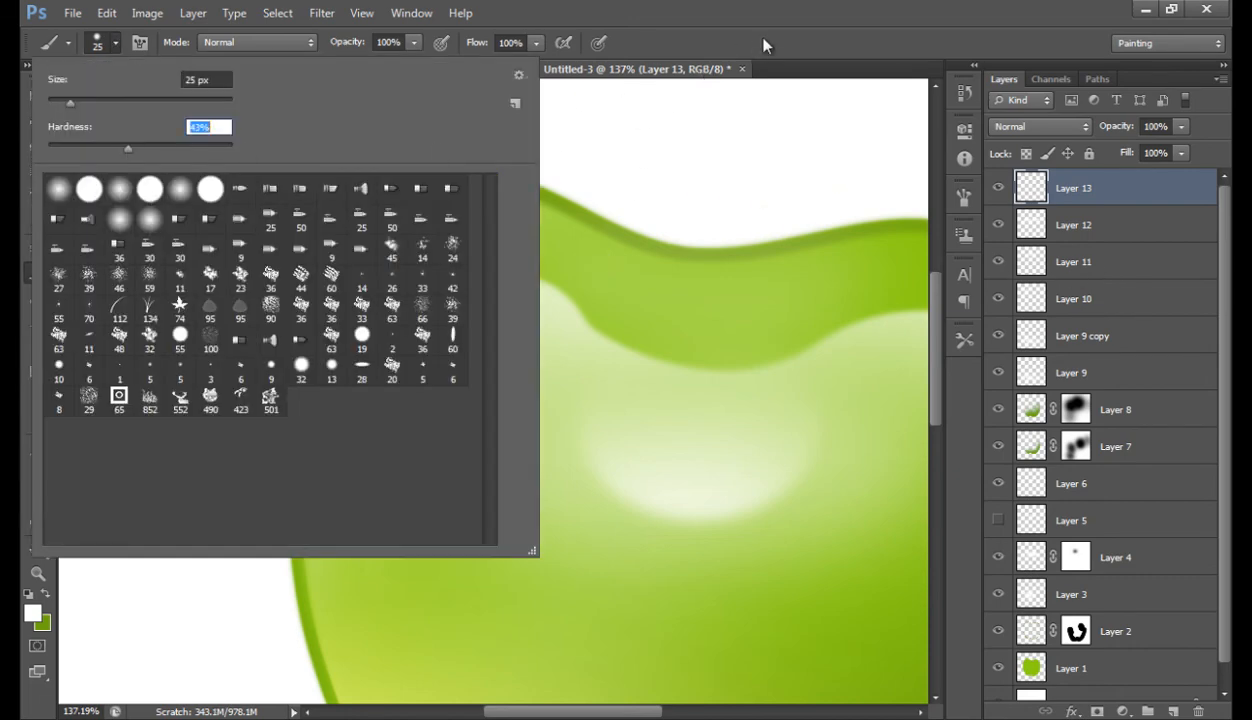
{"action": "left_click", "coordinate": [763, 44]}
{"action": "left_click", "coordinate": [592, 263]}
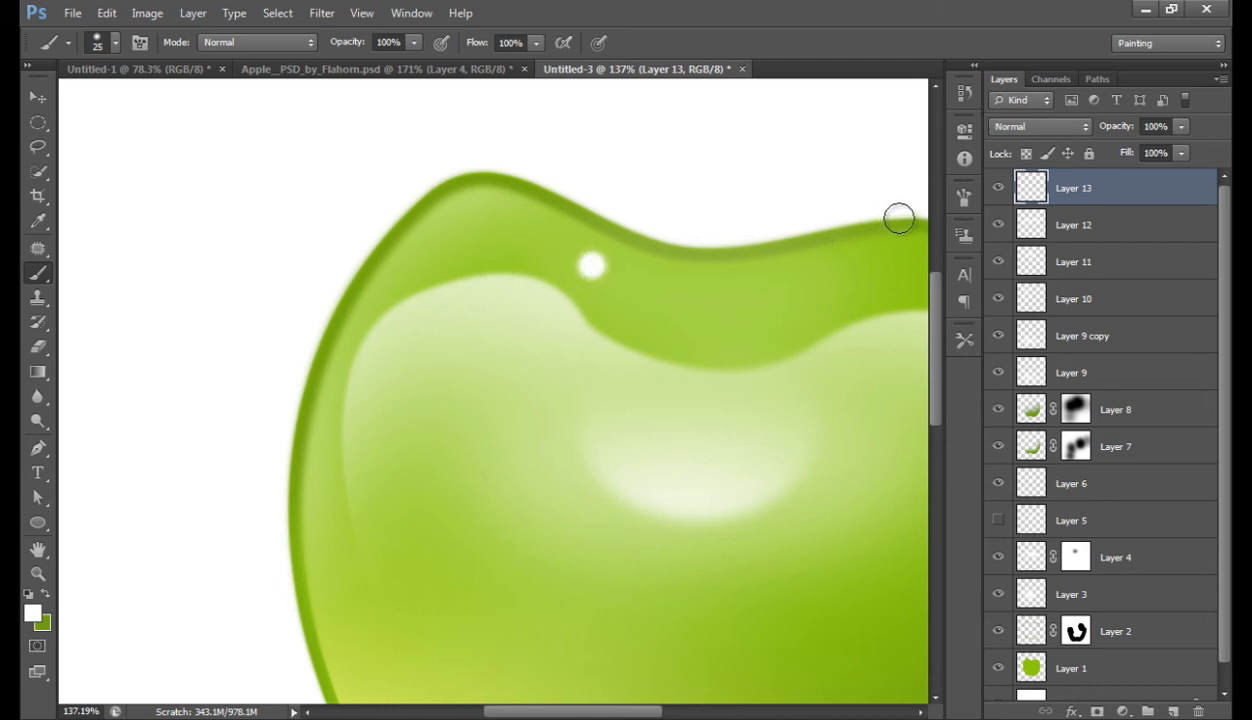
{"action": "left_click_drag", "start_coordinate": [717, 163], "coordinate": [523, 126]}
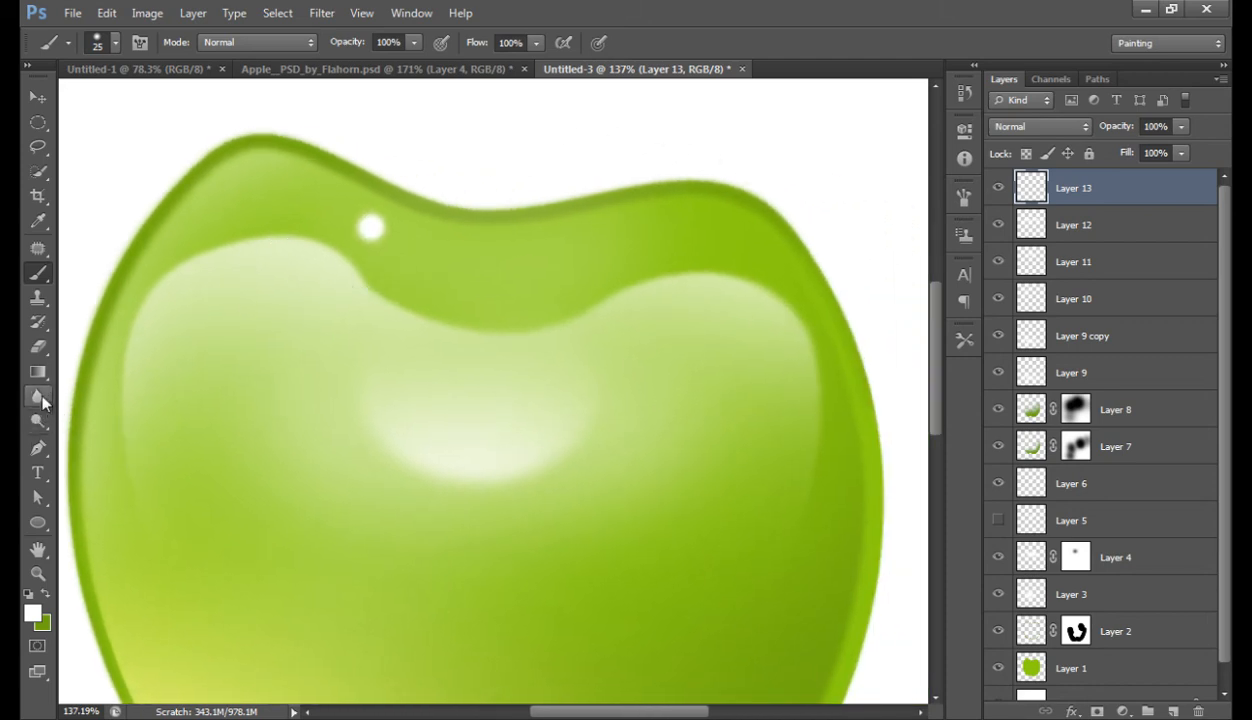
Step: Smudge the white dot at 50% strength into a tapered glint pointing right and set Layer 13's opacity to 86%
{"action": "mouse_move", "coordinate": [42, 397]}
{"action": "left_mouse_down"}
{"action": "mouse_move", "coordinate": [79, 404]}
{"action": "mouse_move", "coordinate": [83, 425]}
{"action": "left_mouse_up"}
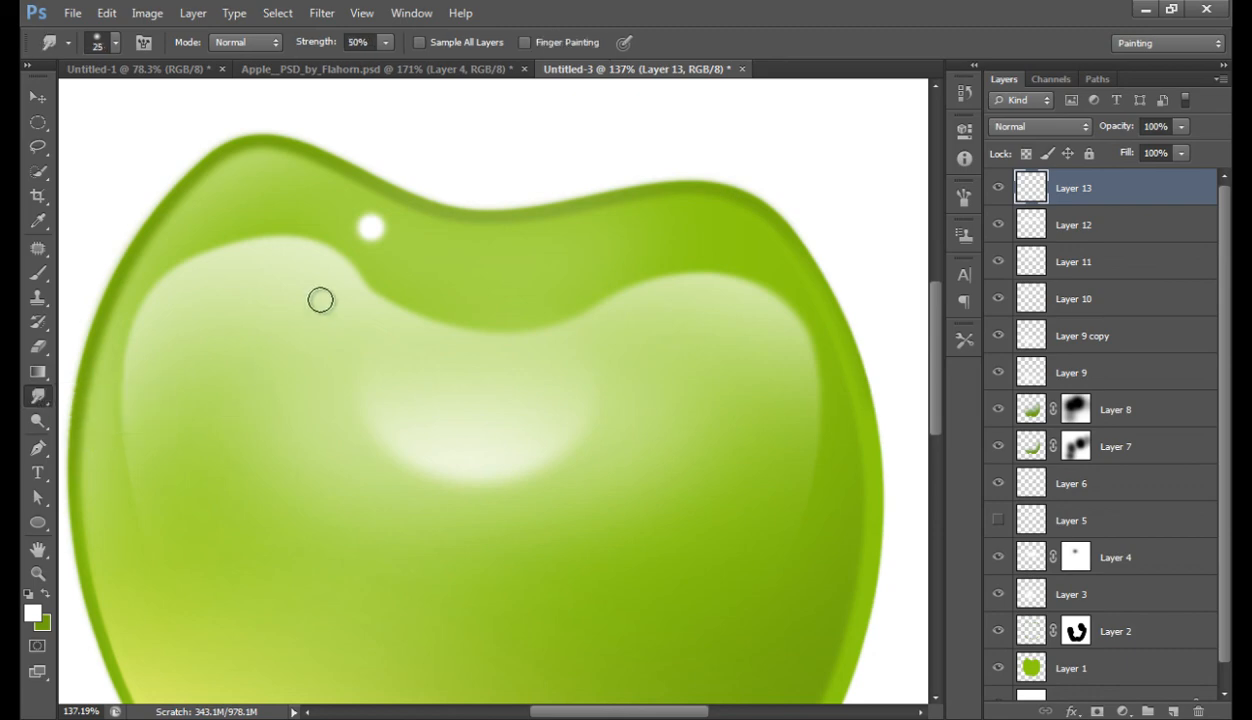
{"action": "scroll", "coordinate": [398, 248], "scroll_direction": "up", "scroll_amount": 2}
{"action": "scroll", "coordinate": [398, 248], "scroll_direction": "up", "scroll_amount": 2}
{"action": "mouse_move", "coordinate": [400, 249]}
{"action": "left_mouse_down"}
{"action": "mouse_move", "coordinate": [372, 235]}
{"action": "mouse_move", "coordinate": [441, 247]}
{"action": "mouse_move", "coordinate": [385, 219]}
{"action": "mouse_move", "coordinate": [472, 233]}
{"action": "mouse_move", "coordinate": [377, 241]}
{"action": "mouse_move", "coordinate": [427, 260]}
{"action": "mouse_move", "coordinate": [478, 249]}
{"action": "left_mouse_up"}
{"action": "key", "text": "ctrl+0"}
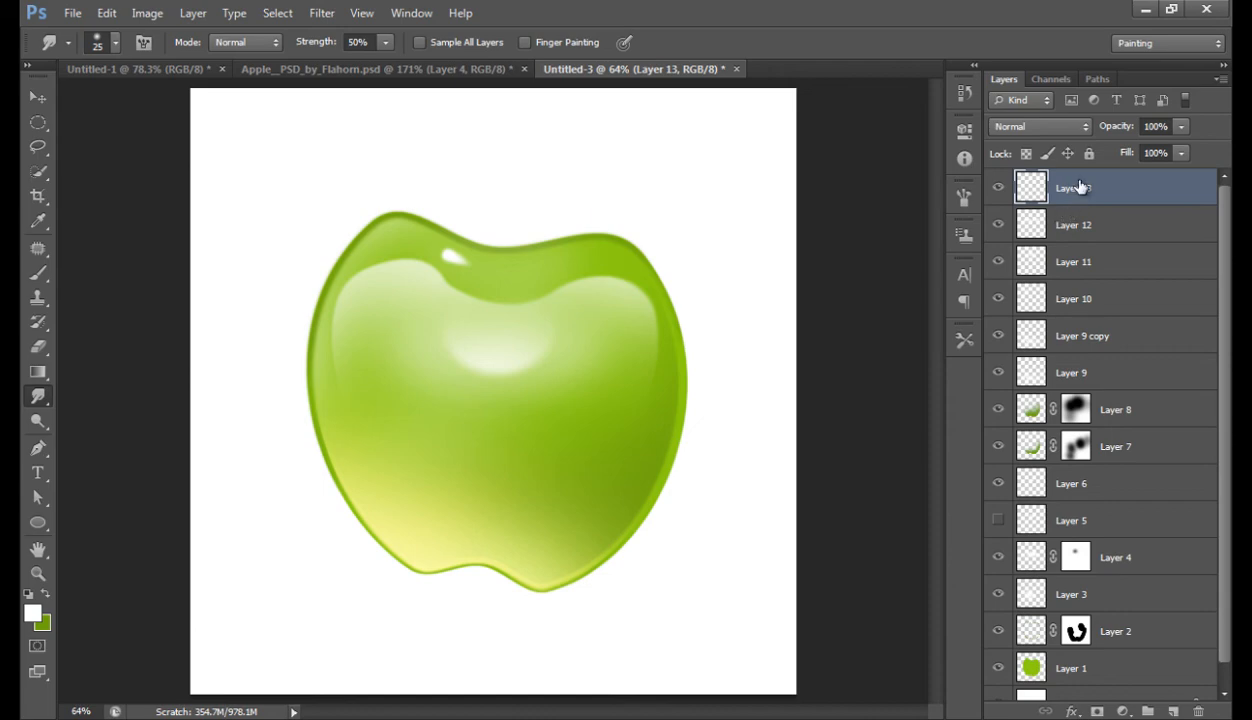
{"action": "left_click_drag", "start_coordinate": [1113, 133], "coordinate": [1099, 130]}
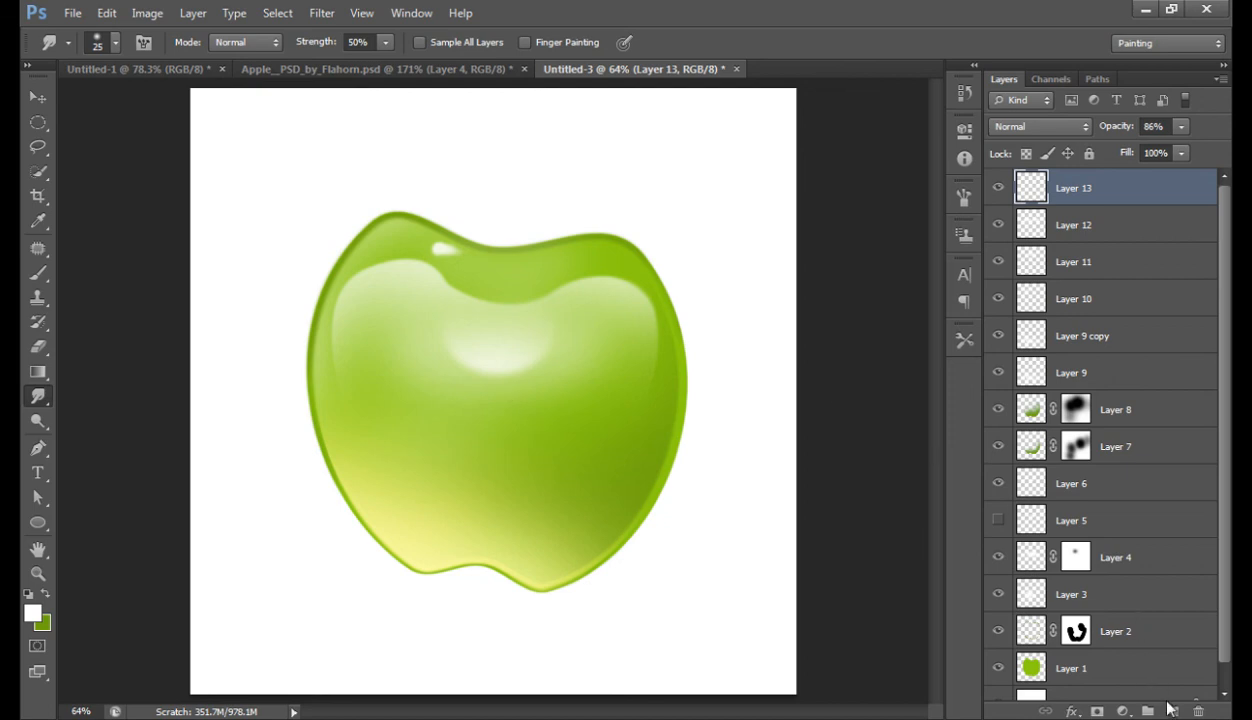
Step: Add a new layer above Layer 13 and draw a wide elliptical selection over the apple's top dip
{"action": "left_click", "coordinate": [1172, 710]}
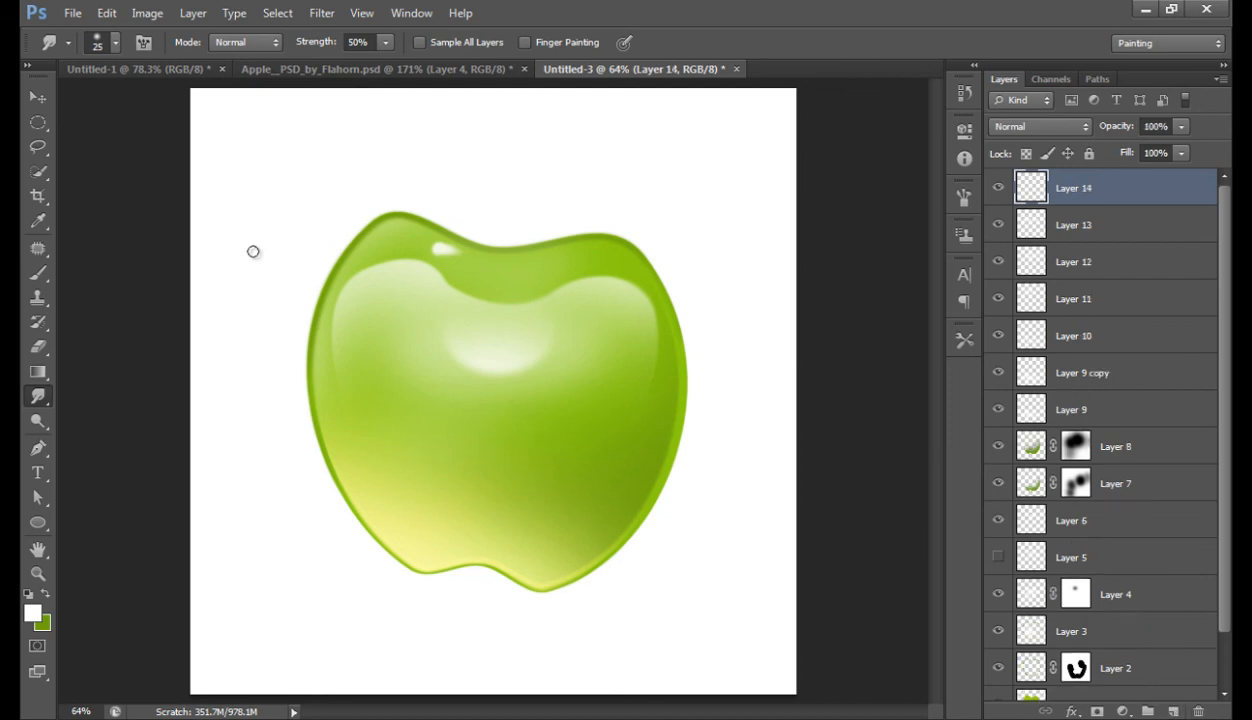
{"action": "left_click_drag", "start_coordinate": [38, 122], "coordinate": [86, 135]}
{"action": "left_click", "coordinate": [113, 140]}
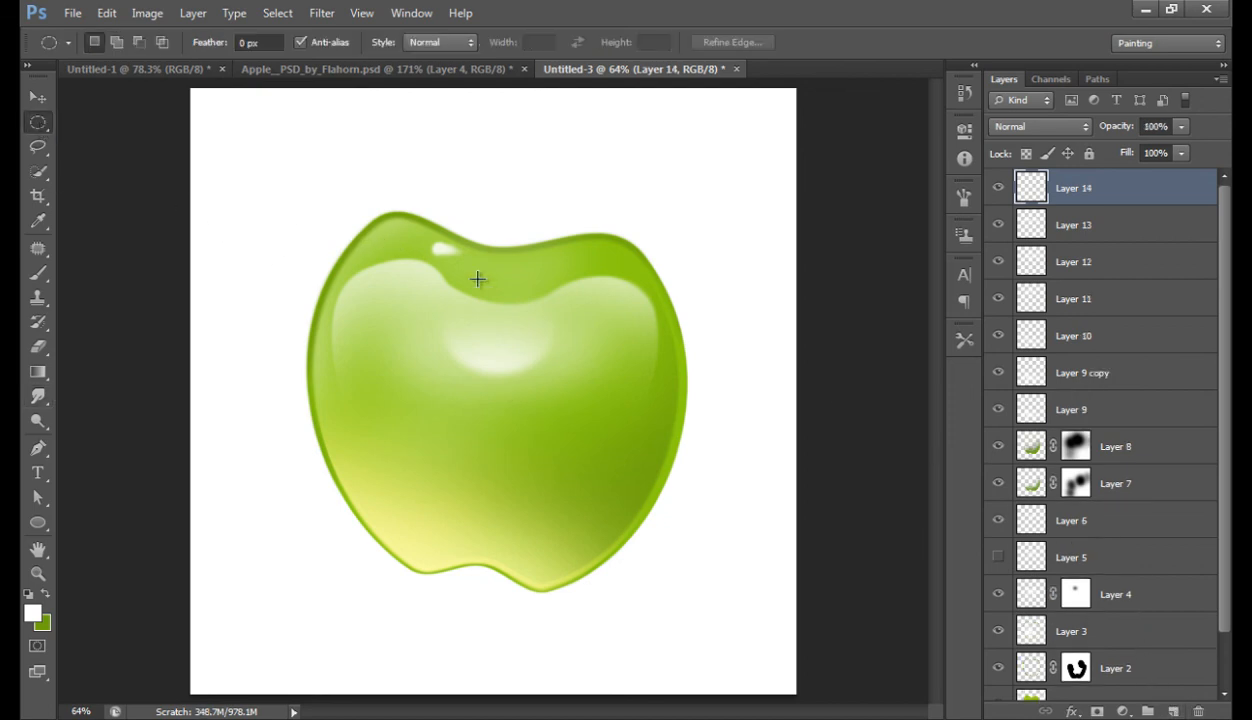
{"action": "left_click_drag", "start_coordinate": [465, 253], "coordinate": [543, 289]}
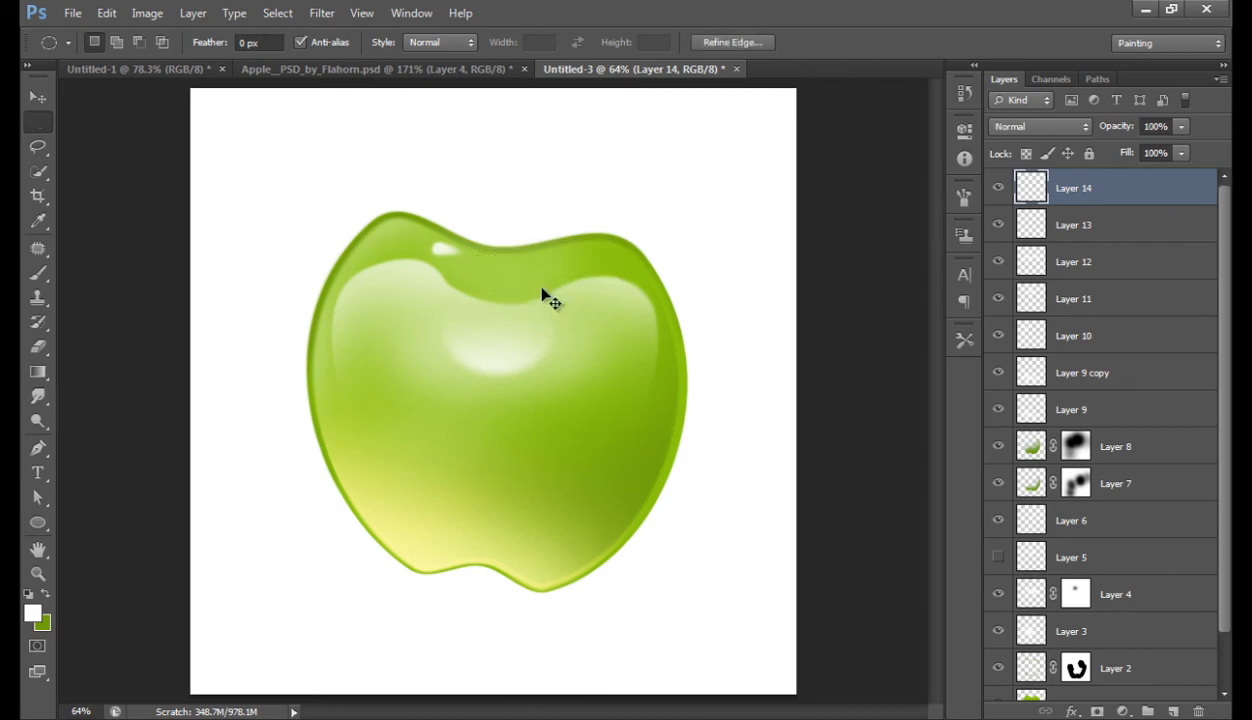
{"action": "key", "text": "ctrl+d"}
{"action": "left_click_drag", "start_coordinate": [451, 228], "coordinate": [553, 291]}
Step: Shade the dip inside the elliptical selection in dark green with a 250 px brush at 0% hardness
{"action": "key", "text": "b"}
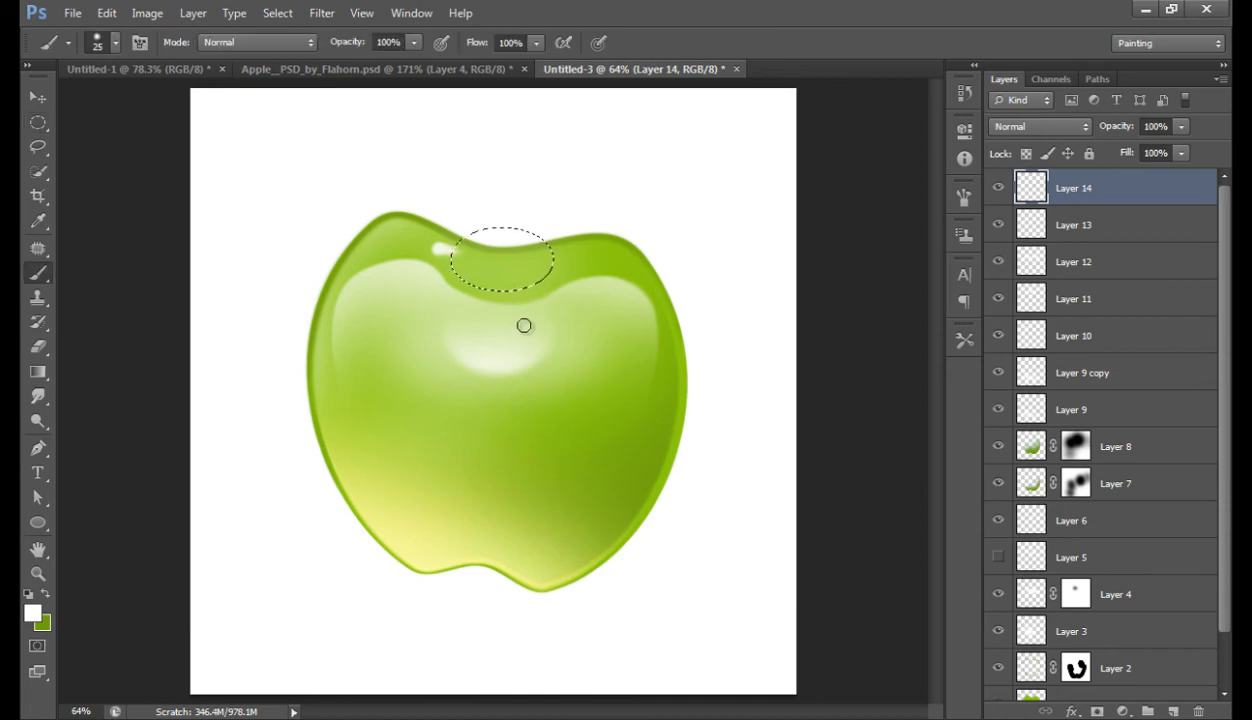
{"action": "left_click", "coordinate": [116, 44]}
{"action": "left_click_drag", "start_coordinate": [127, 148], "coordinate": [19, 142]}
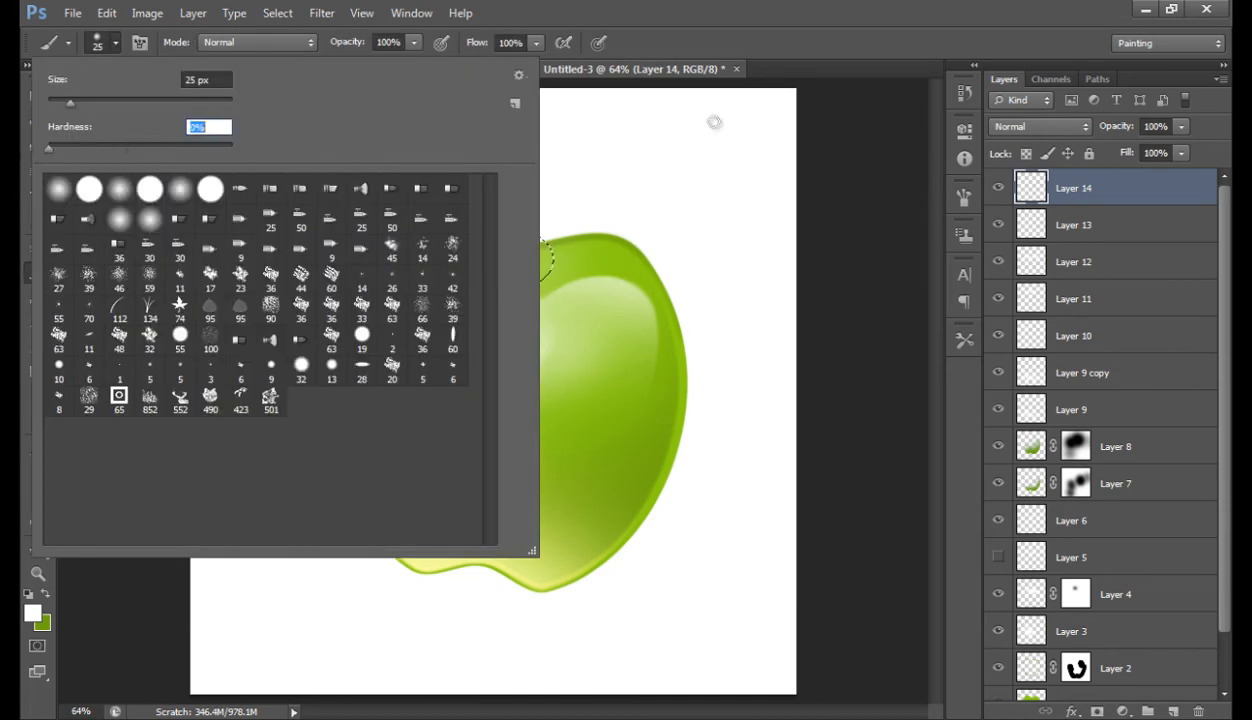
{"action": "left_click", "coordinate": [822, 41]}
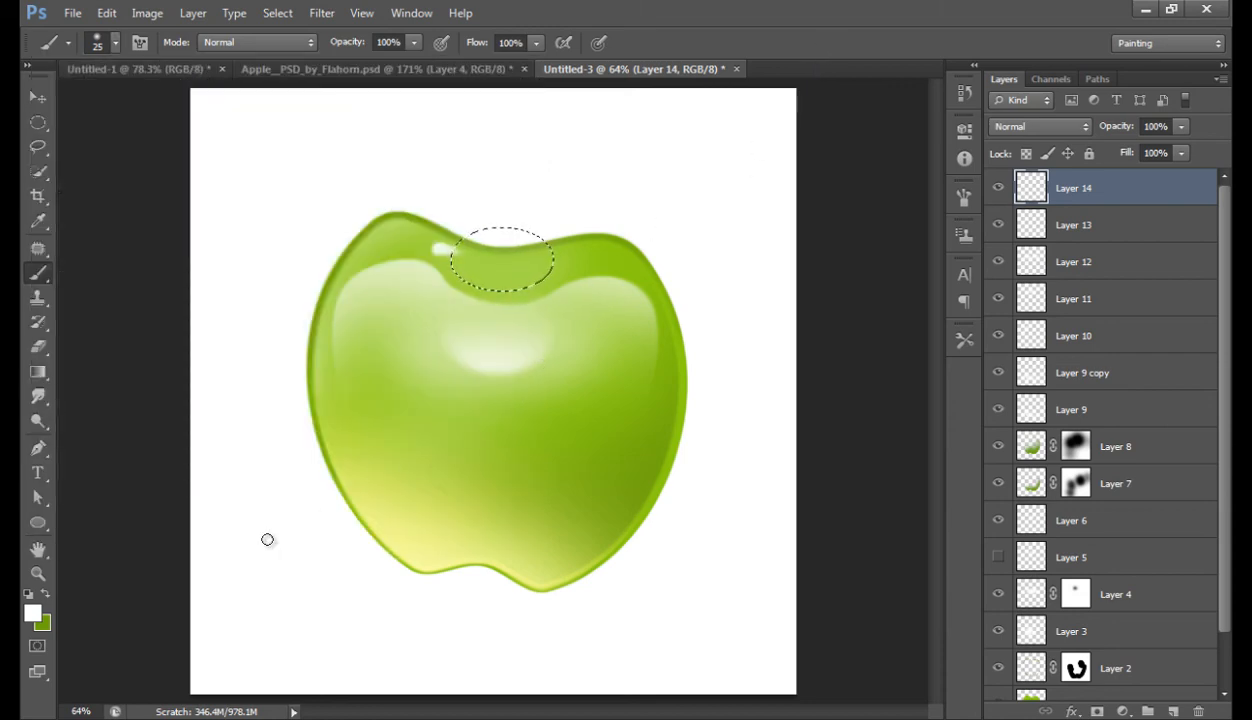
{"action": "key", "text": "x"}
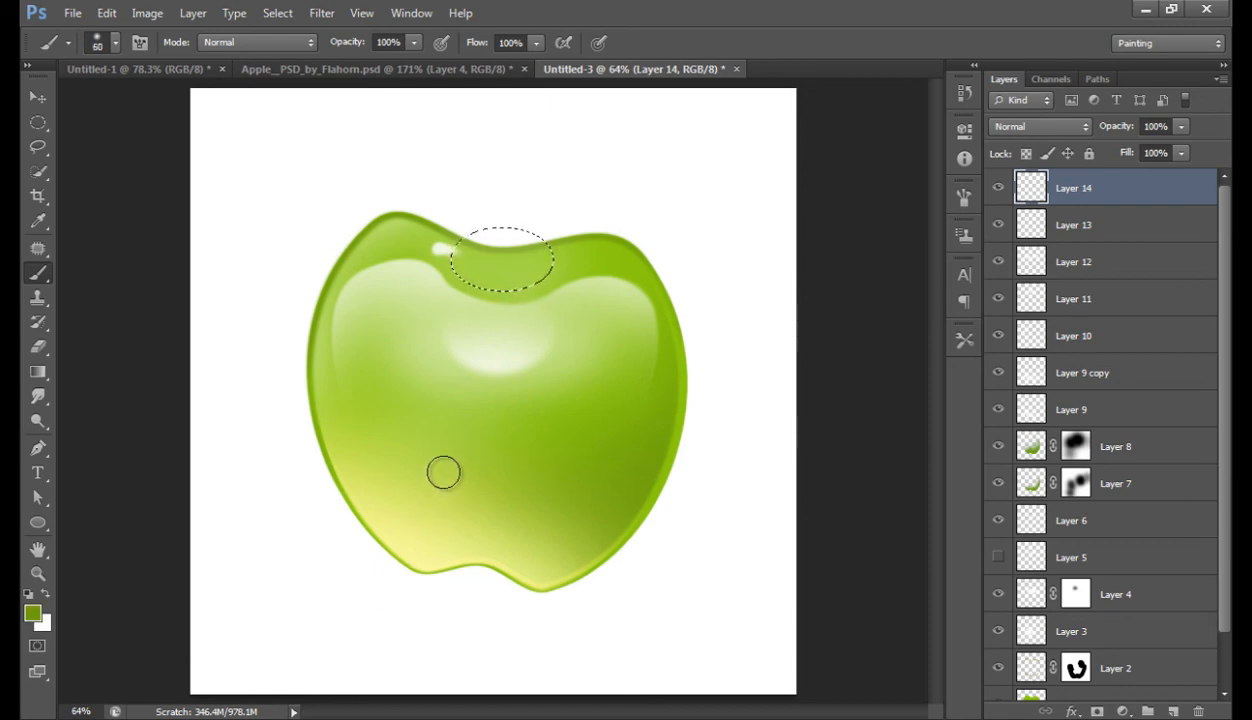
{"action": "key", "text": "bracketright"}
{"action": "key", "text": "bracketright"}
{"action": "key", "text": "bracketright"}
{"action": "key", "text": "bracketright"}
{"action": "key", "text": "bracketright"}
{"action": "key", "text": "bracketright"}
{"action": "key", "text": "bracketright"}
{"action": "key", "text": "bracketright"}
{"action": "key", "text": "bracketright"}
{"action": "key", "text": "bracketright"}
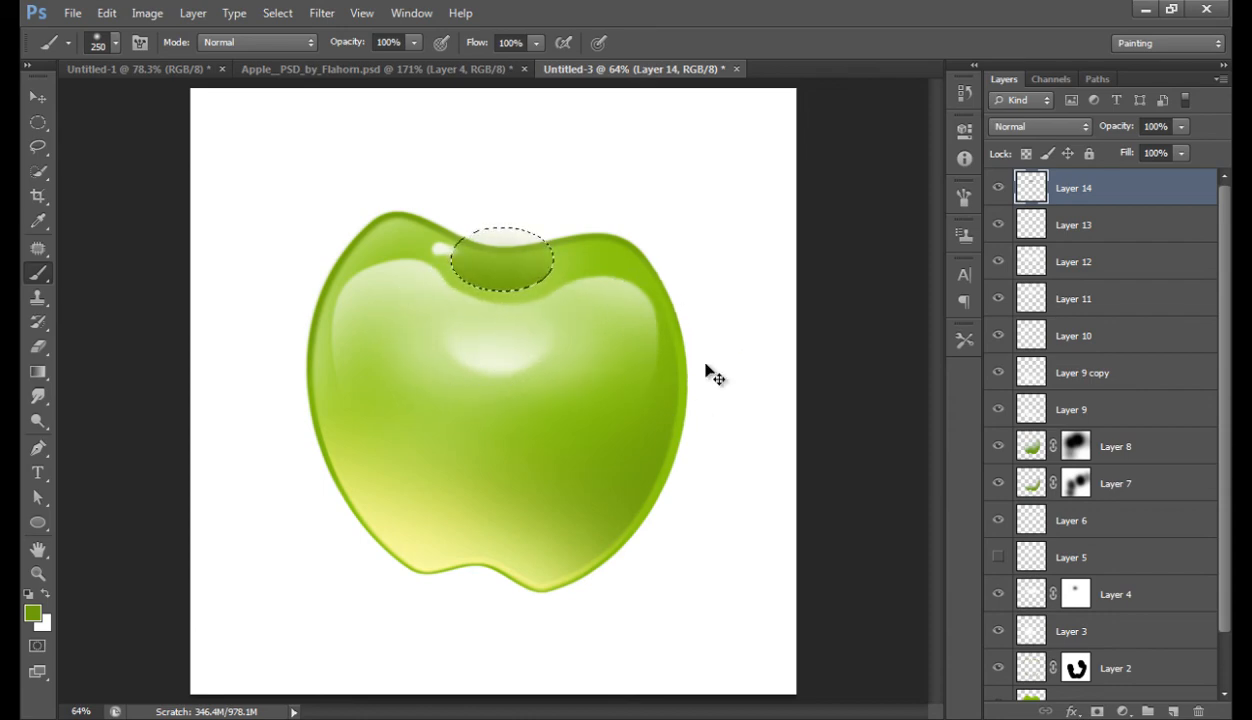
Step: Deselect the ellipse, try Layer 14 at 67% opacity, and return the opacity to 100%
{"action": "key", "text": "ctrl+d"}
{"action": "left_click_drag", "start_coordinate": [1115, 131], "coordinate": [1092, 131]}
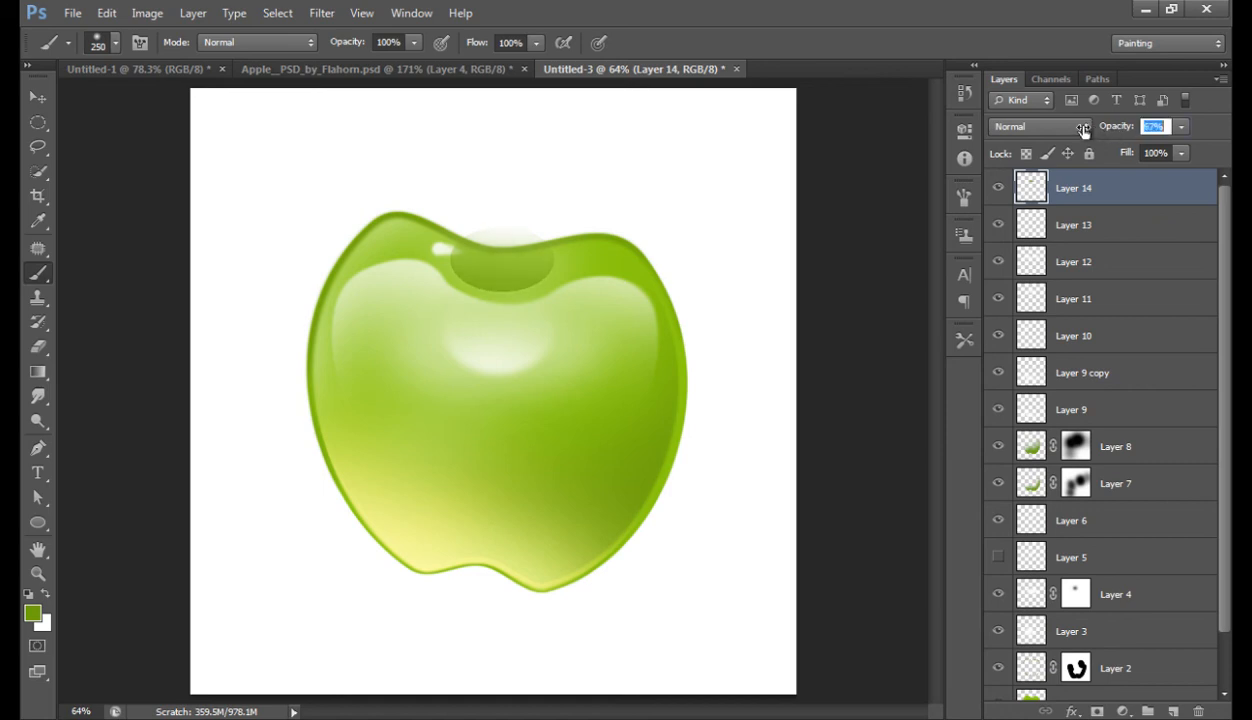
{"action": "key", "text": "BackSpace"}
{"action": "left_click_drag", "start_coordinate": [1087, 131], "coordinate": [1155, 151]}
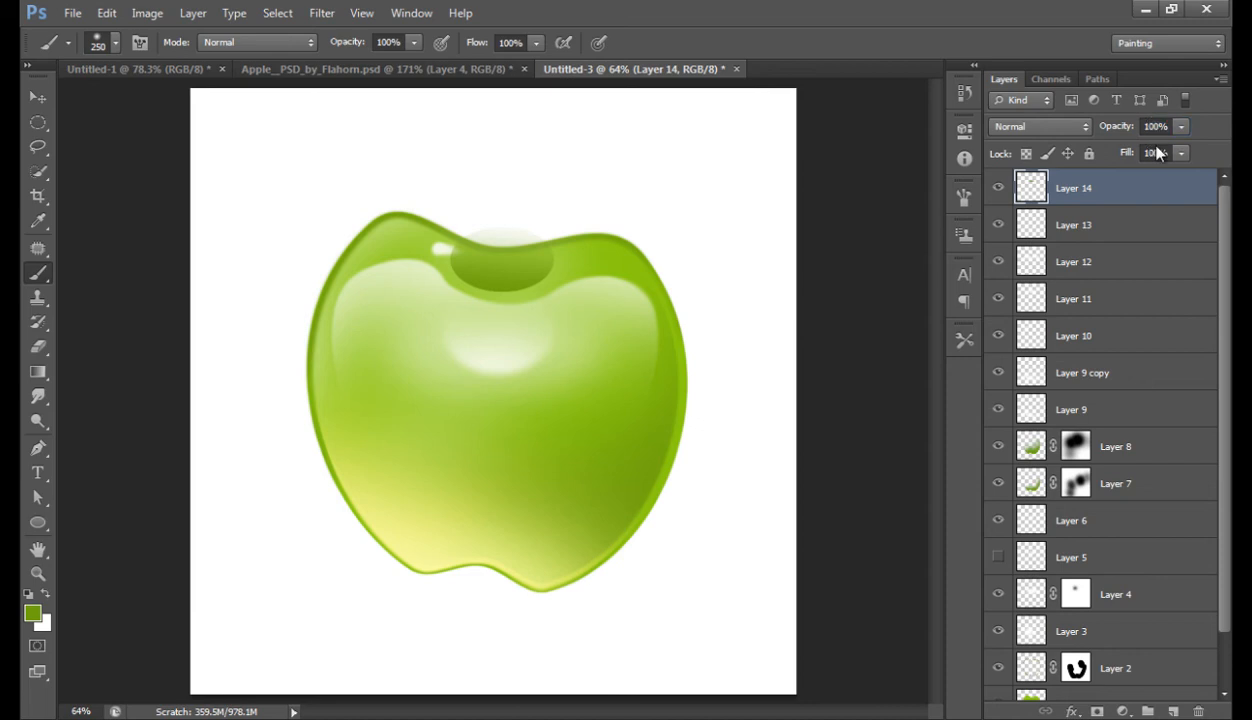
Step: Undo the dark green shading on Layer 14 and clear the elliptical selection
{"action": "key", "text": "ctrl+alt+z"}
{"action": "key", "text": "ctrl+alt+z"}
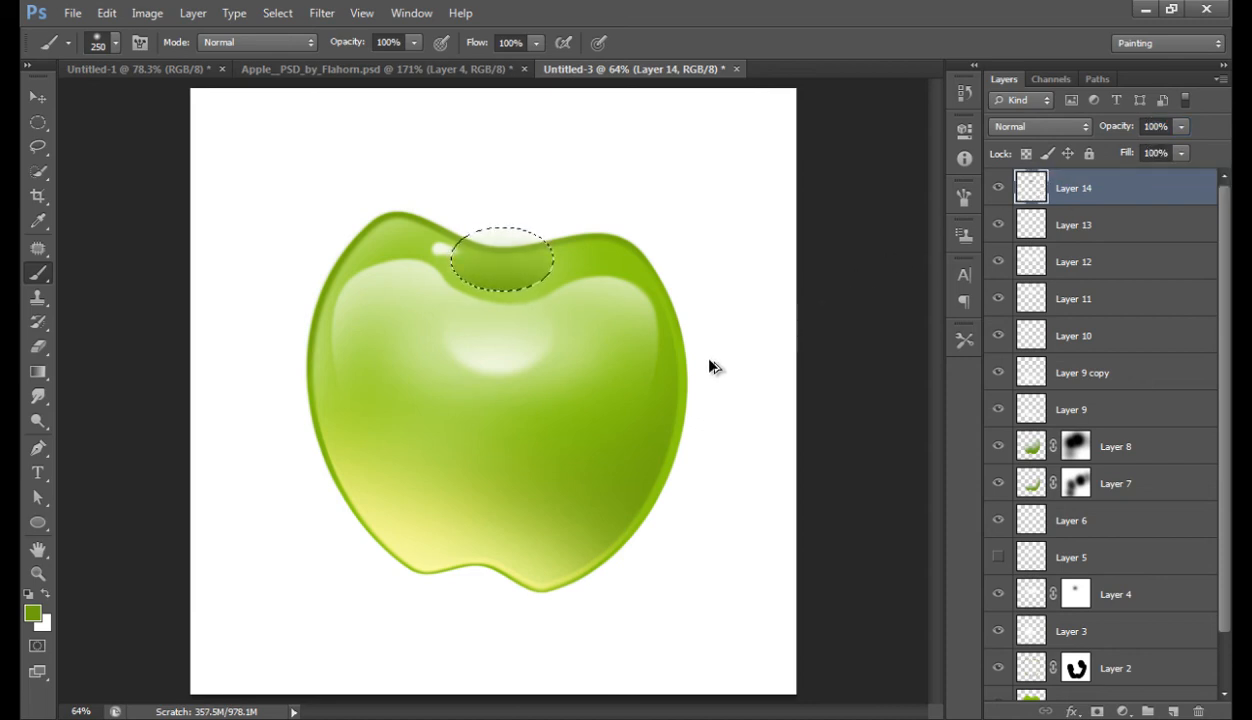
{"action": "key", "text": "ctrl+alt+z"}
{"action": "key", "text": "ctrl+alt+z"}
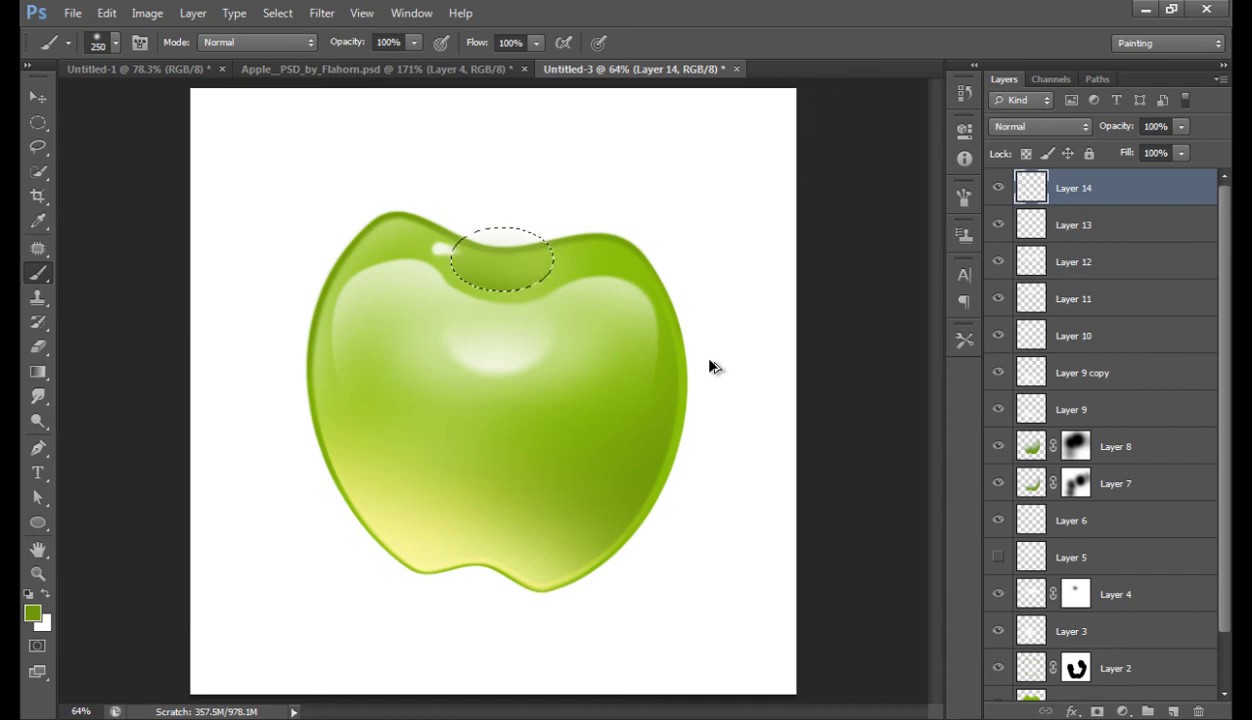
{"action": "key", "text": "ctrl+d"}
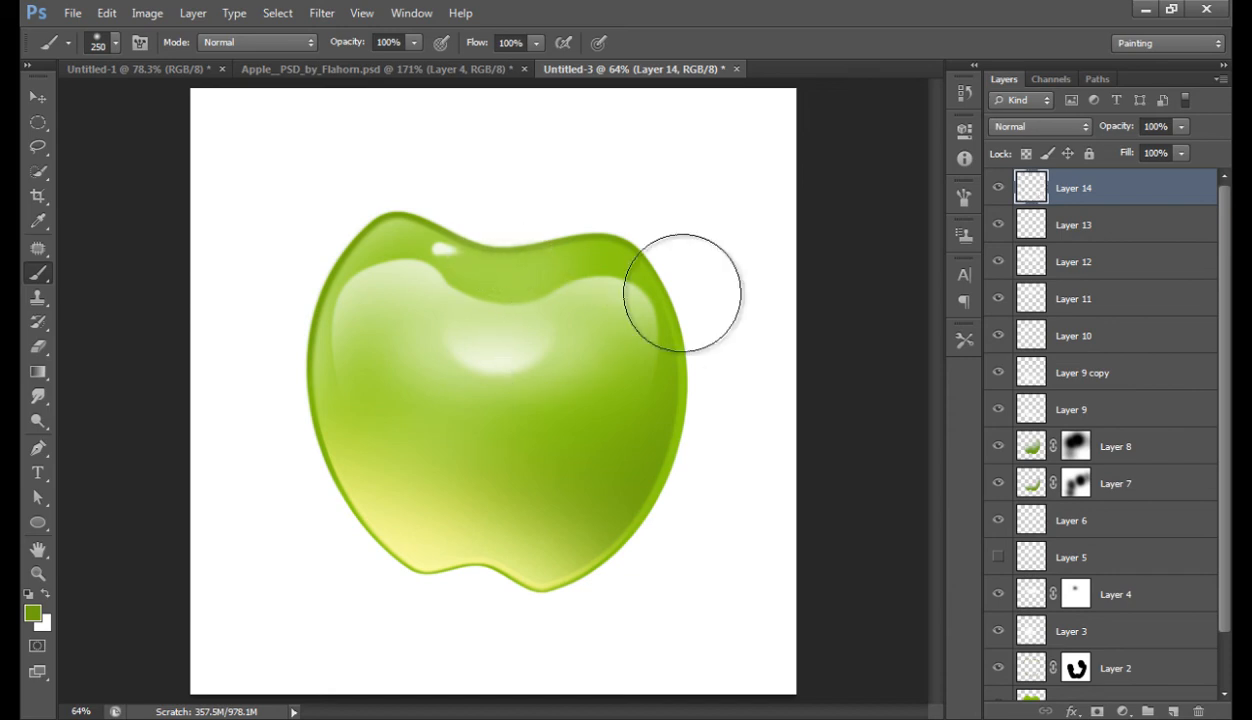
Step: Draw a slightly wider elliptical selection over the apple's top dip and feather it by 10 pixels
{"action": "left_click", "coordinate": [38, 122]}
{"action": "left_click", "coordinate": [140, 140]}
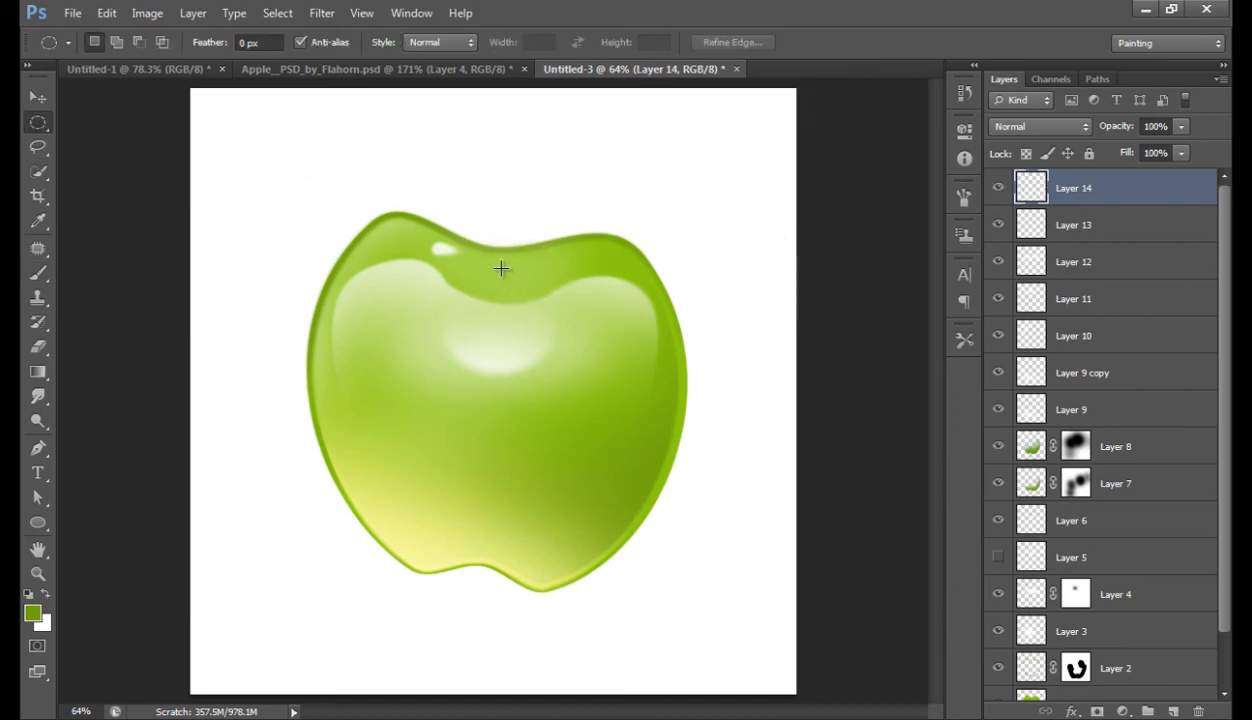
{"action": "left_click_drag", "start_coordinate": [442, 220], "coordinate": [571, 290]}
{"action": "left_click", "coordinate": [278, 13]}
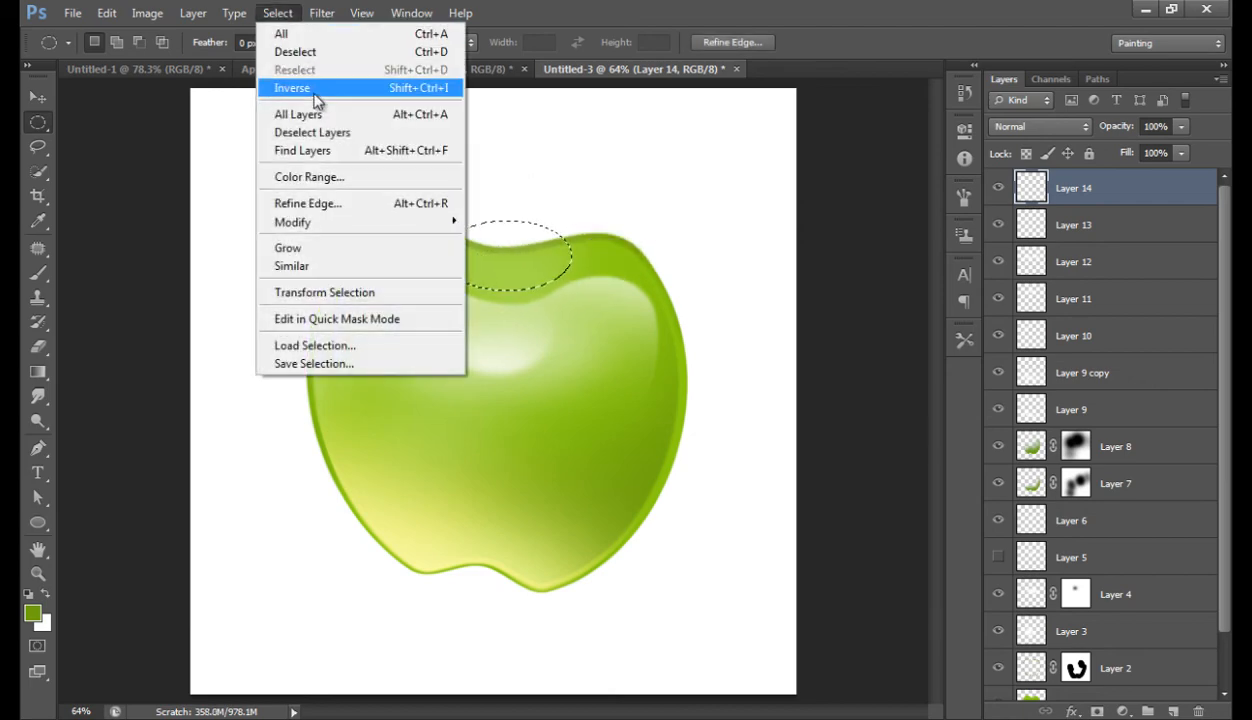
{"action": "mouse_move", "coordinate": [348, 222]}
{"action": "left_click", "coordinate": [540, 290]}
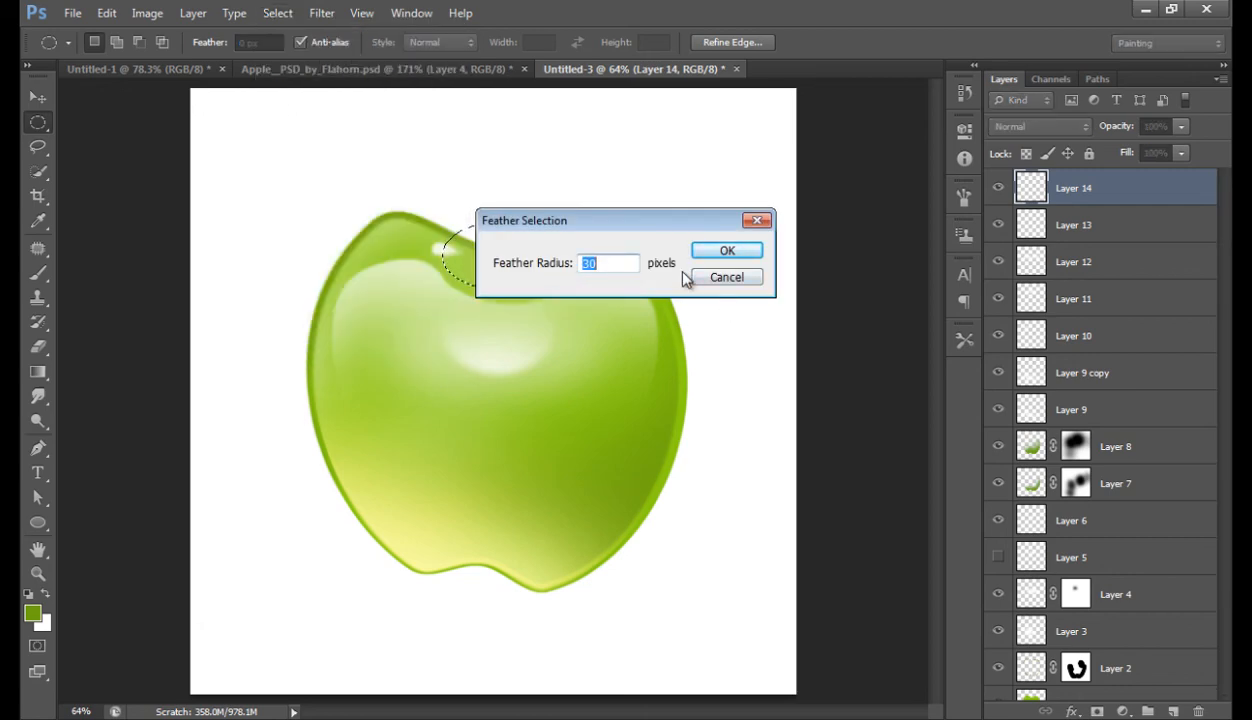
{"action": "type", "text": "10"}
{"action": "left_click", "coordinate": [727, 248]}
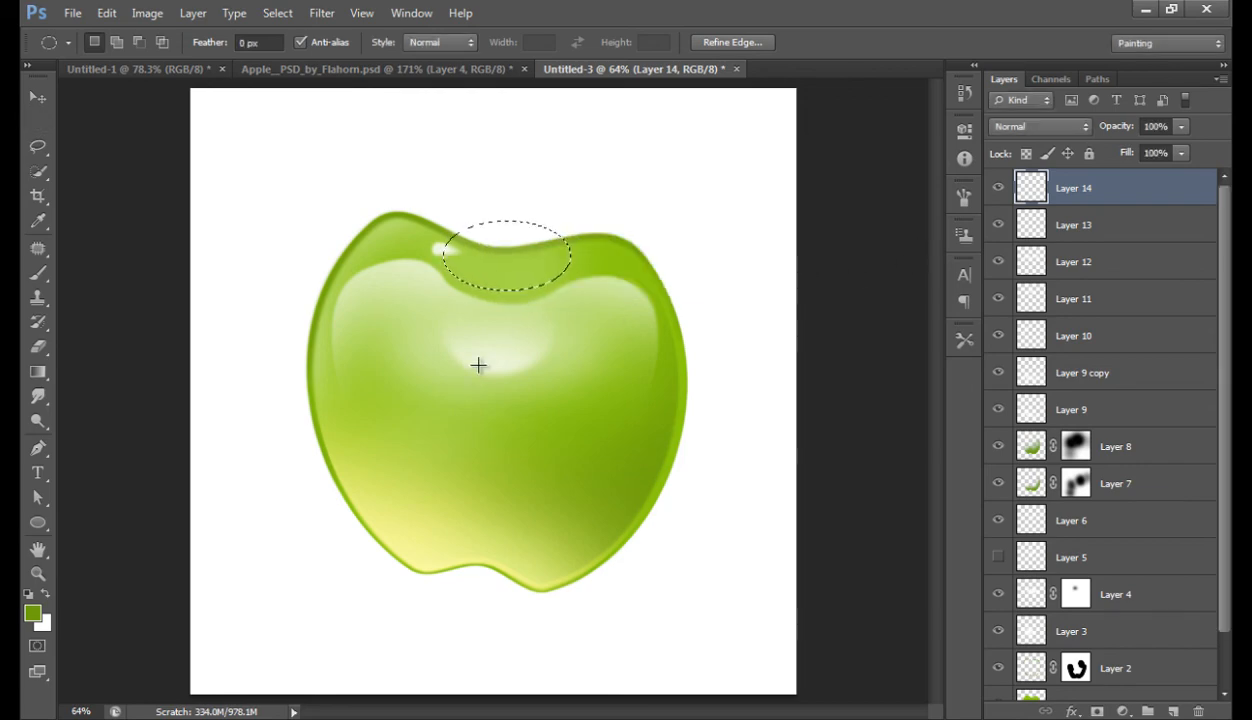
Step: Brush dark green shading into the feathered selection on Layer 14 with the 250 px soft brush, and deselect
{"action": "key", "text": "b"}
{"action": "mouse_move", "coordinate": [495, 329]}
{"action": "left_mouse_down"}
{"action": "mouse_move", "coordinate": [547, 349]}
{"action": "mouse_move", "coordinate": [571, 323]}
{"action": "left_mouse_up"}
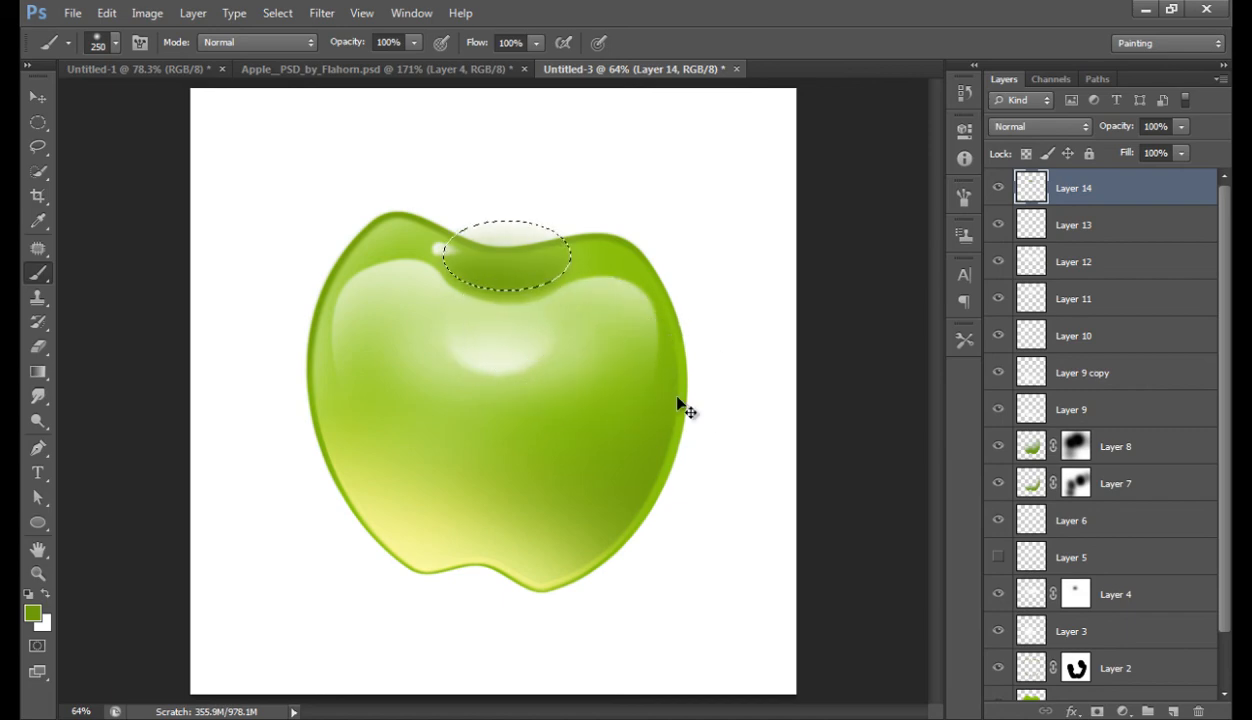
{"action": "key", "text": "ctrl+d"}
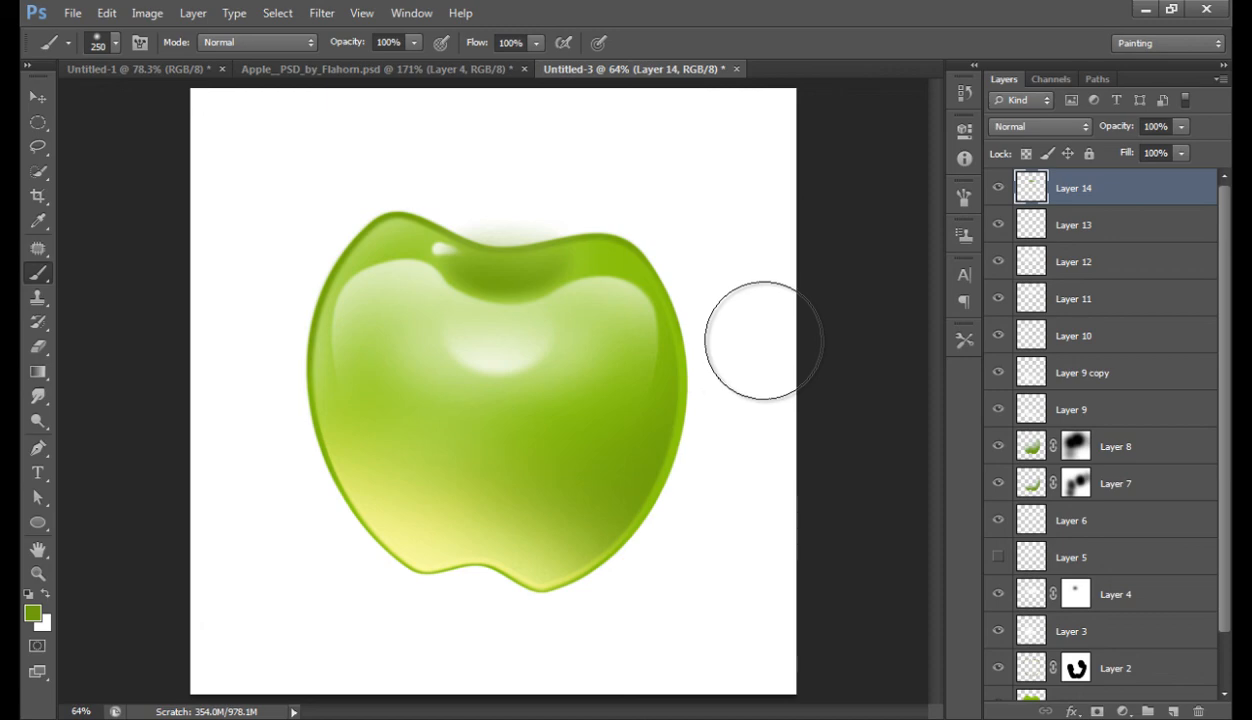
Step: Add a new layer above Layer 14 and brush a second dark green shade inside an elliptical selection over the dip, then deselect
{"action": "left_click", "coordinate": [1175, 710]}
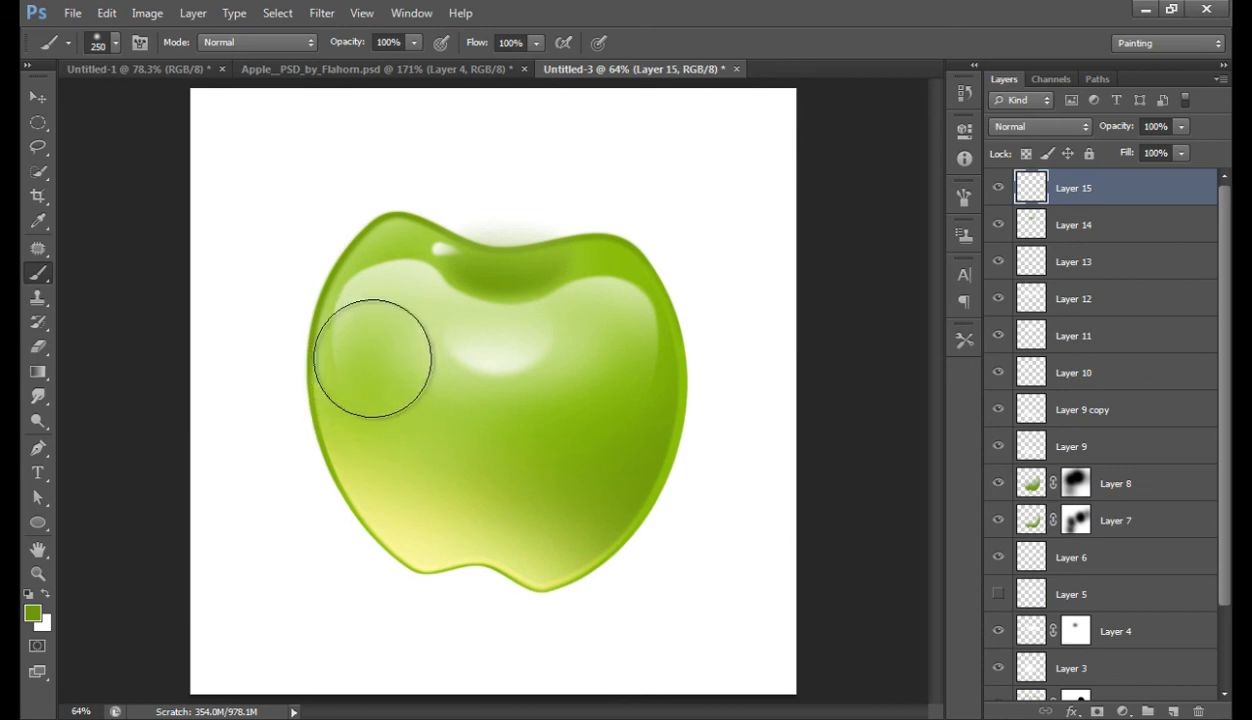
{"action": "left_click", "coordinate": [38, 122]}
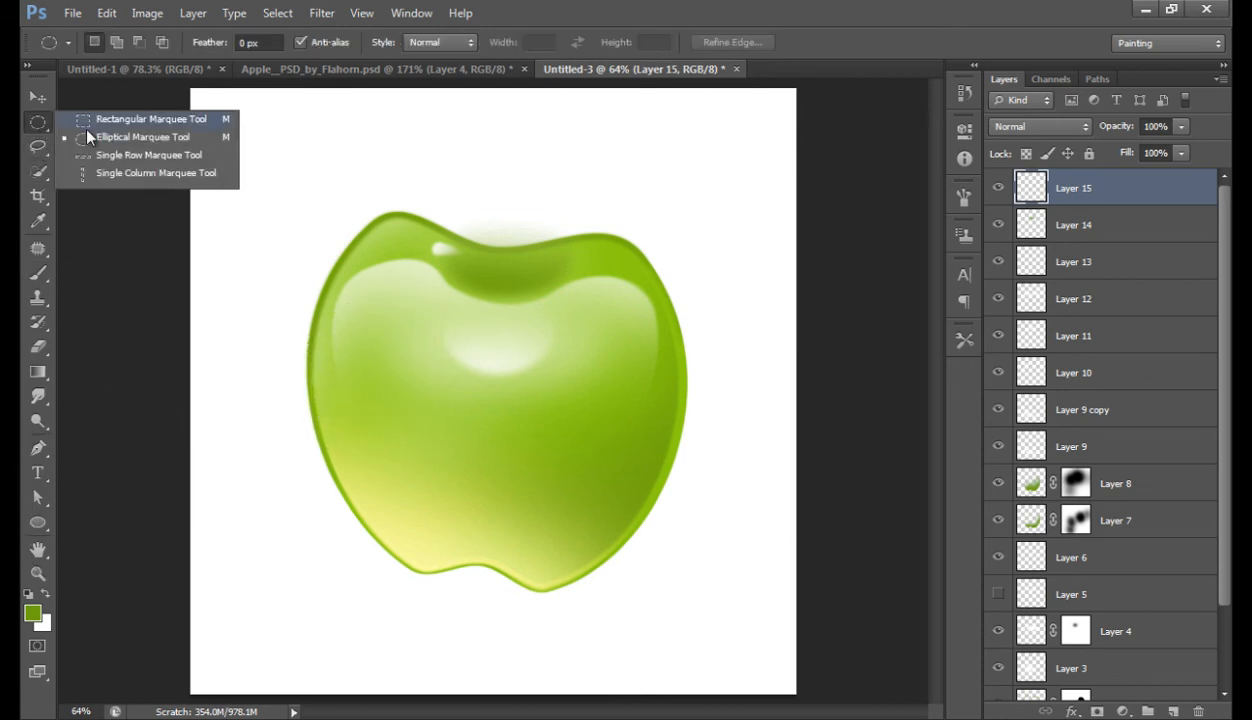
{"action": "left_click", "coordinate": [103, 139]}
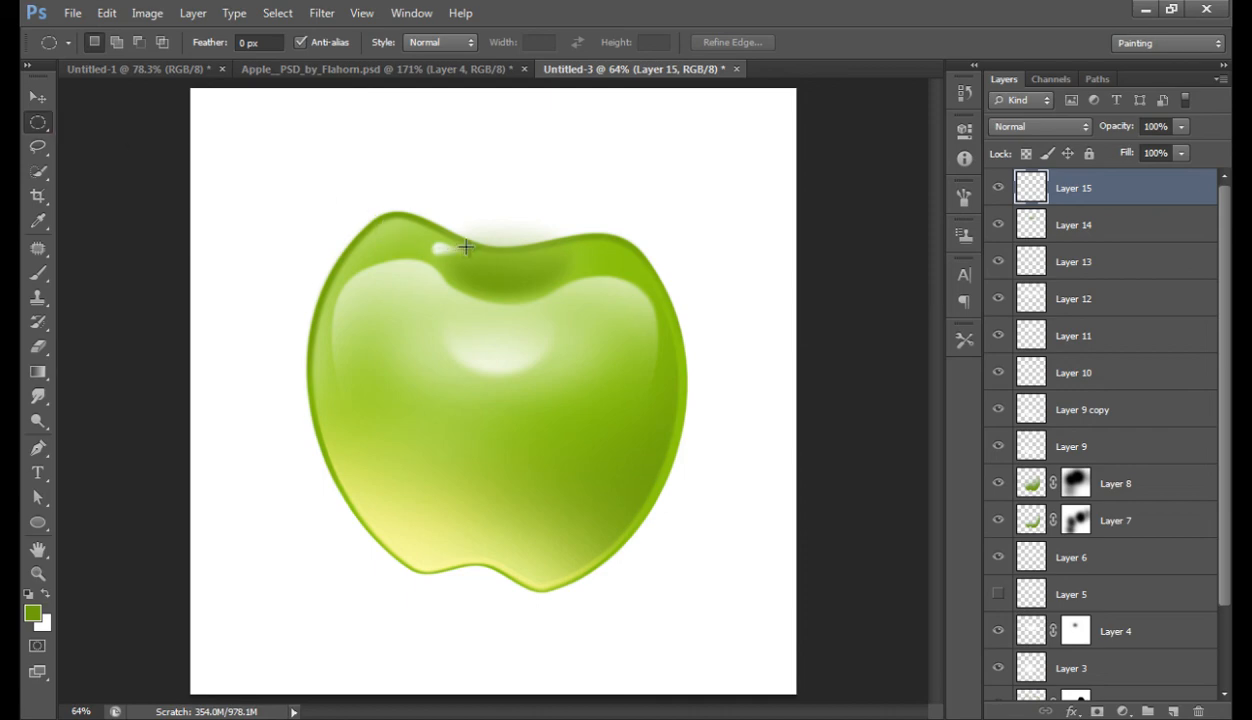
{"action": "left_click_drag", "start_coordinate": [446, 219], "coordinate": [567, 293]}
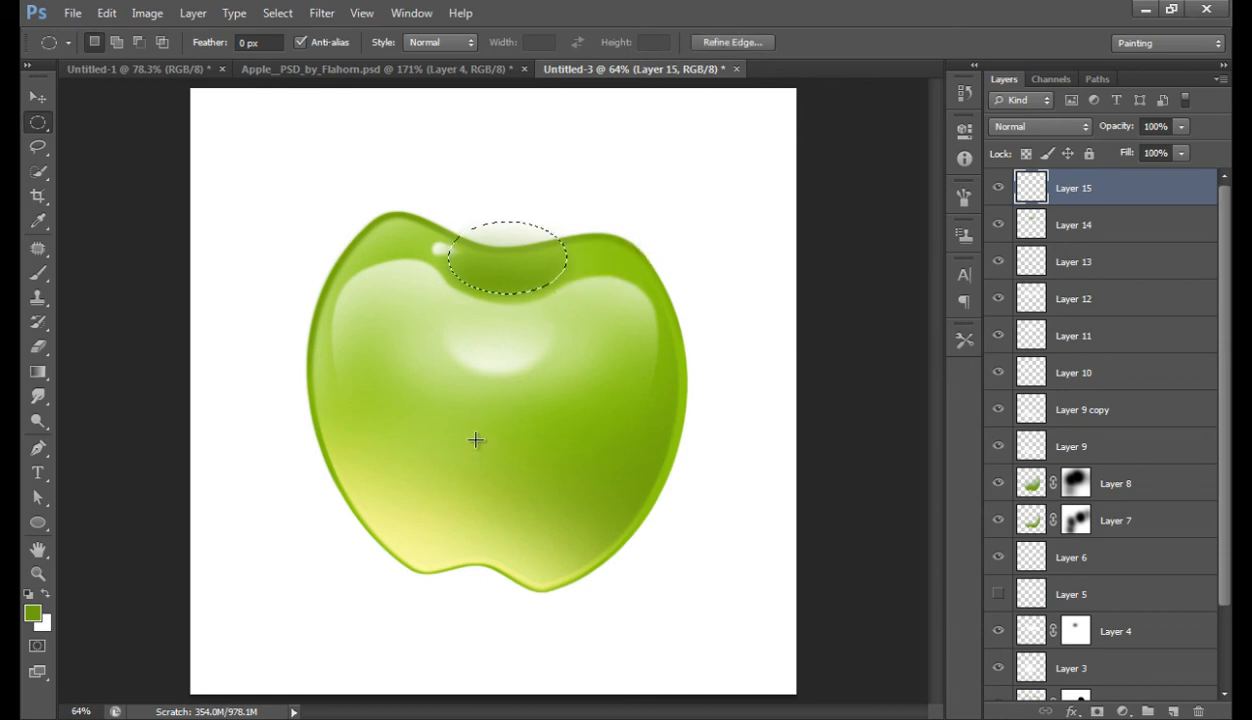
{"action": "key", "text": "b"}
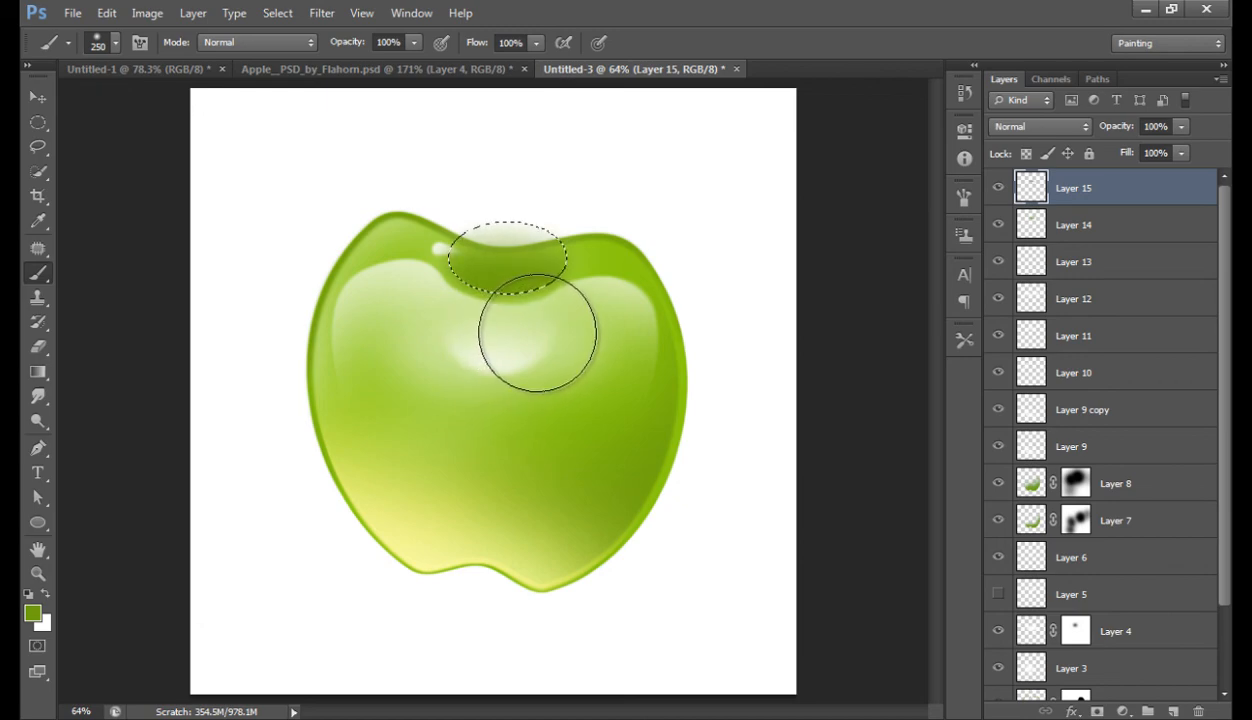
{"action": "key", "text": "ctrl+d"}
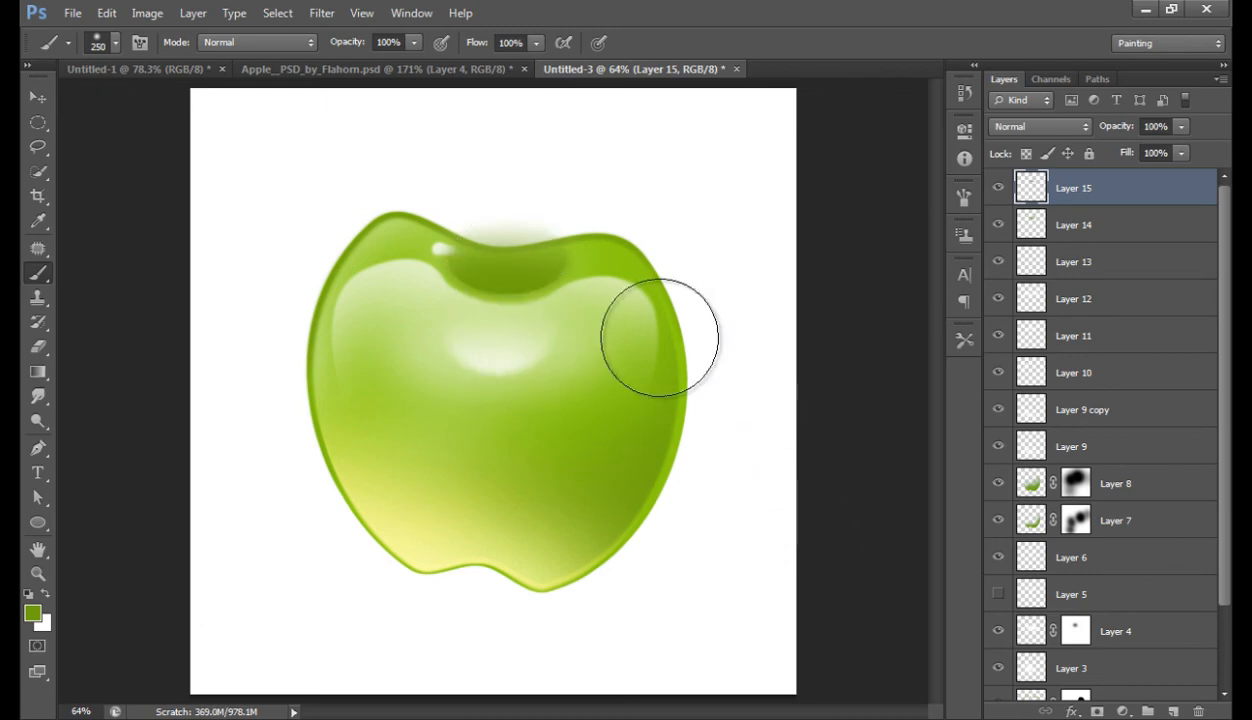
Step: Erase Layer 15's shading that spills above the apple's top rim with a 150 px eraser, and set the layer's opacity to 59%
{"action": "key", "text": "e"}
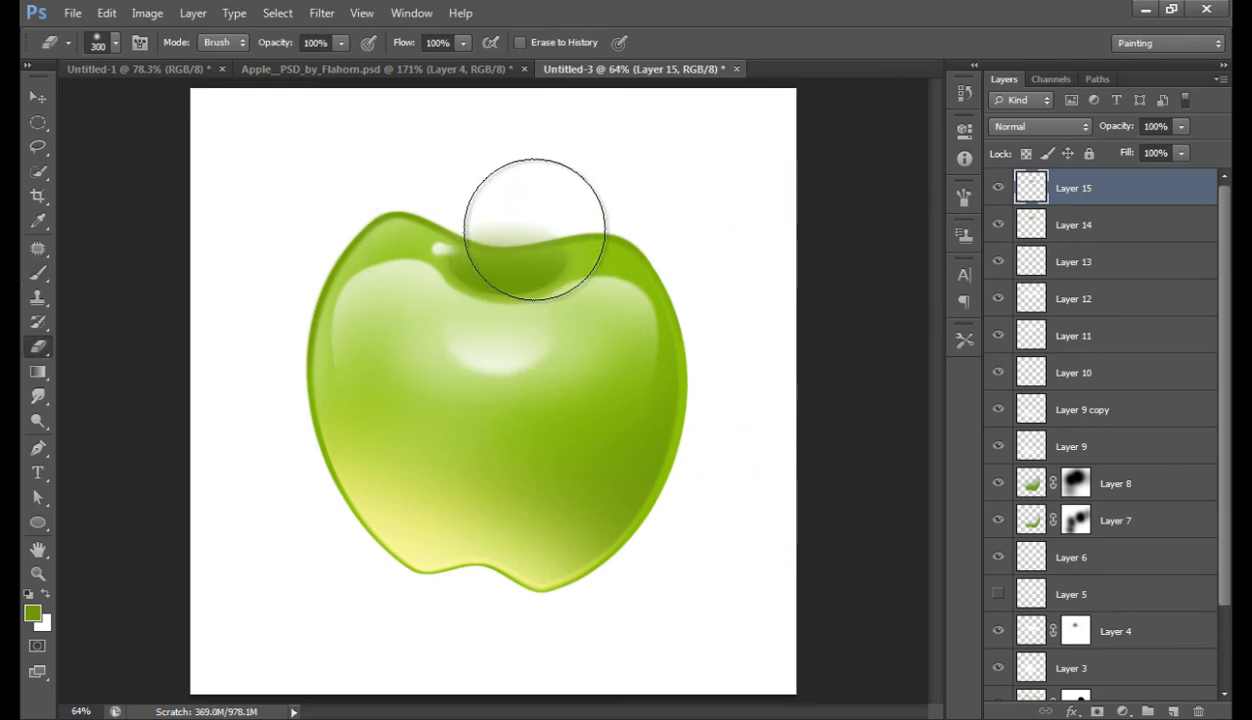
{"action": "key", "text": "bracketleft"}
{"action": "key", "text": "bracketleft"}
{"action": "key", "text": "bracketleft"}
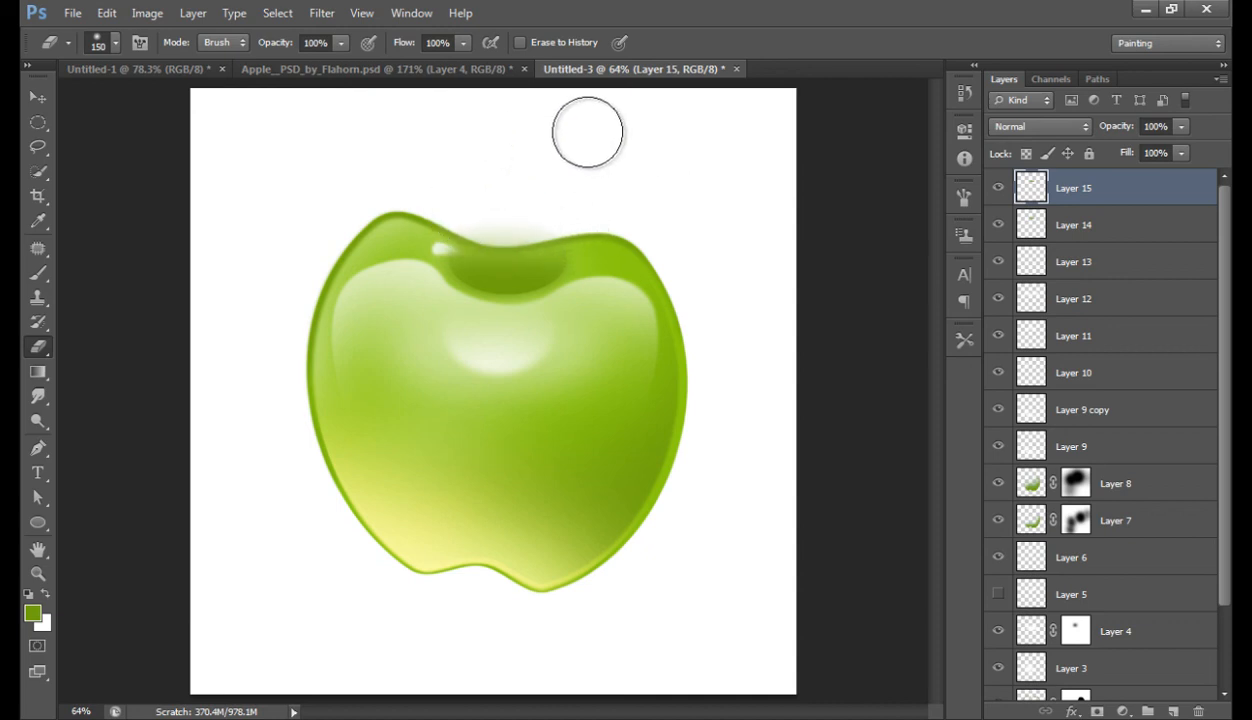
{"action": "left_click", "coordinate": [1118, 132]}
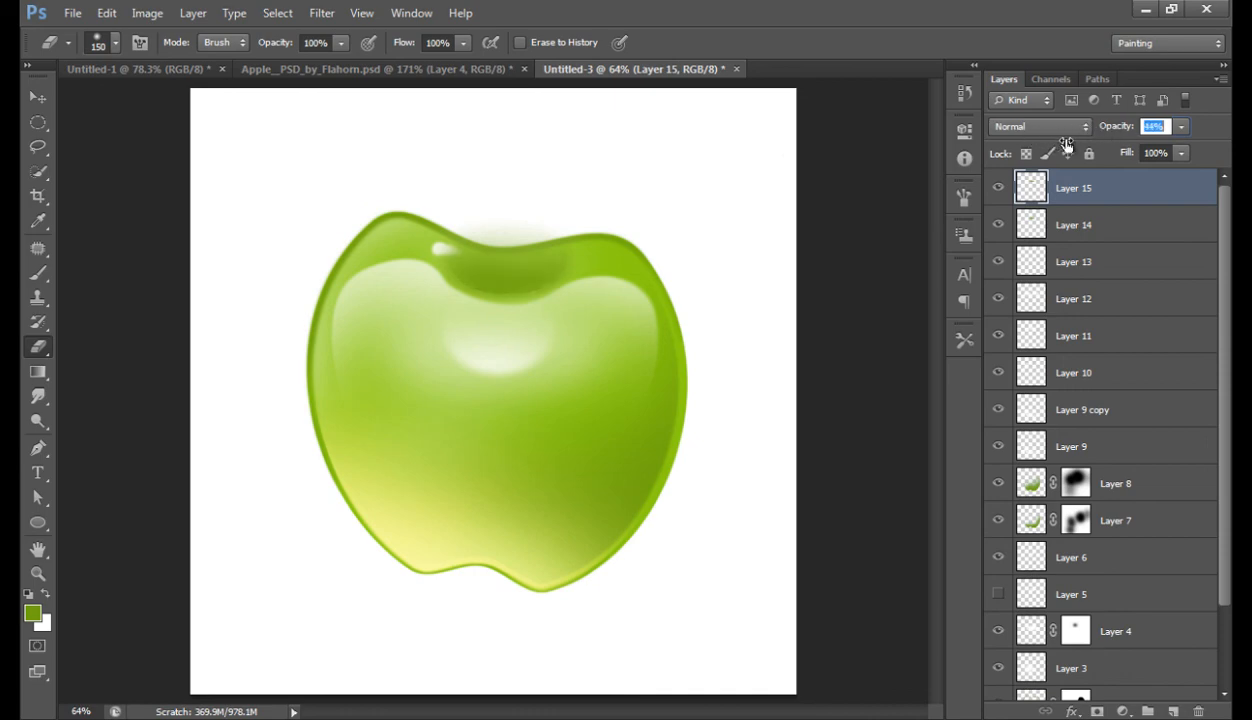
{"action": "left_click_drag", "start_coordinate": [1066, 146], "coordinate": [1080, 143]}
Step: Draw a closed path with the Pen tool for a thin curved stem rising from the apple's dip and bending at its tip
{"action": "left_click", "coordinate": [36, 450]}
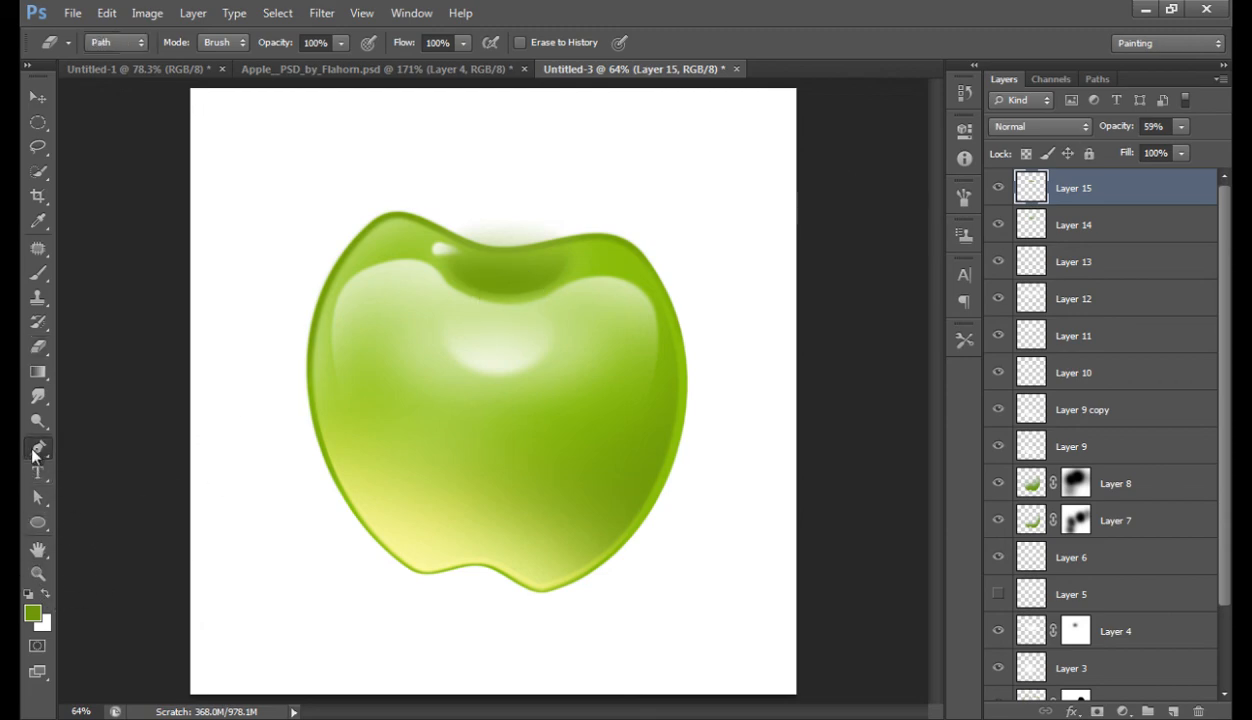
{"action": "scroll", "coordinate": [548, 335], "scroll_direction": "up", "scroll_amount": 5}
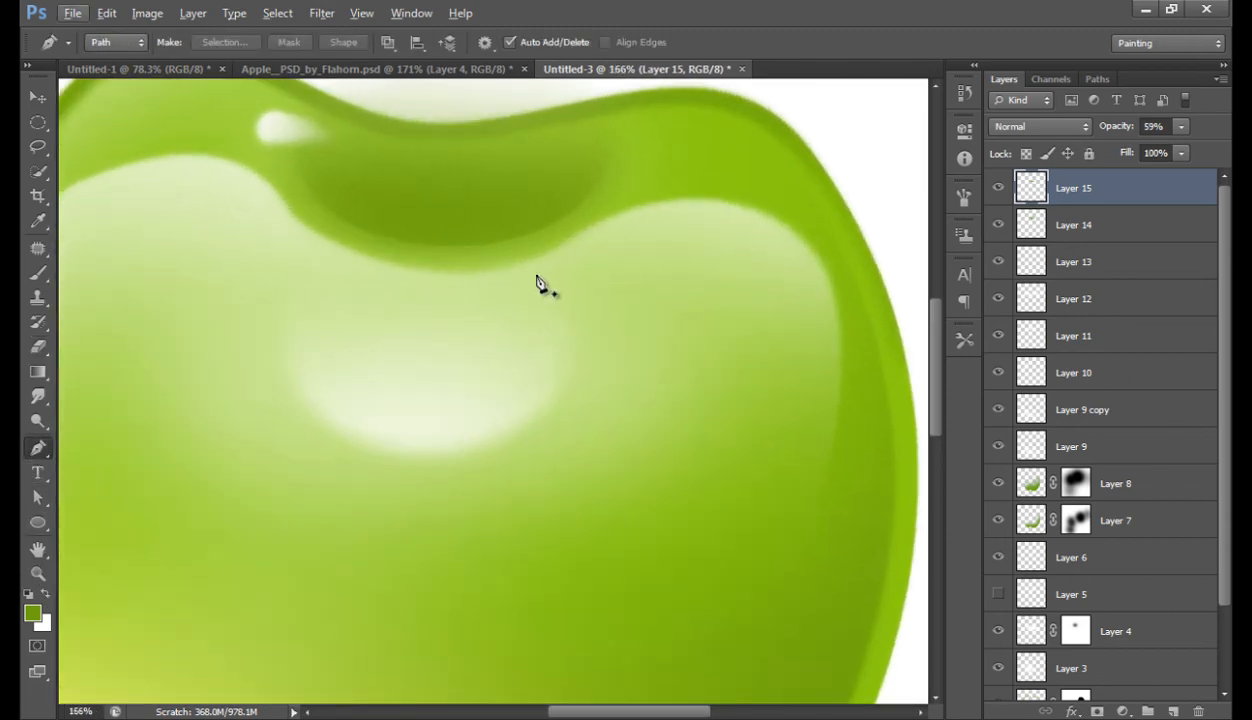
{"action": "left_click_drag", "start_coordinate": [552, 201], "coordinate": [562, 421]}
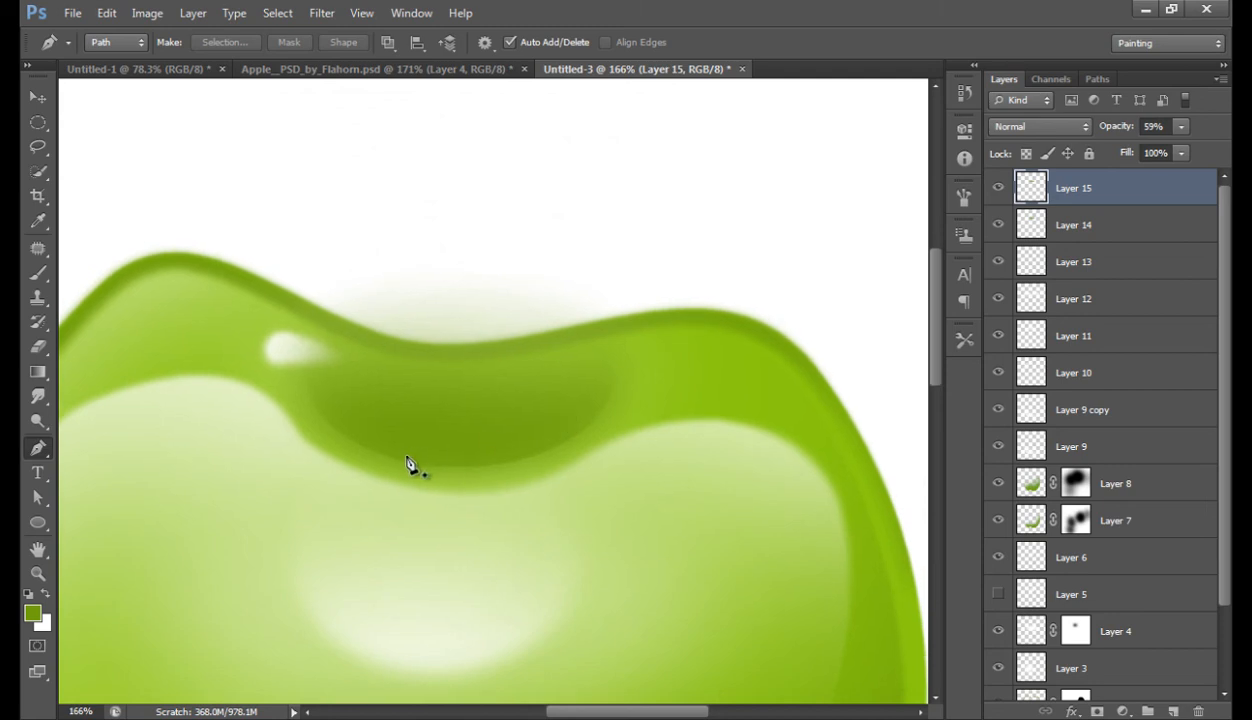
{"action": "left_click", "coordinate": [419, 470]}
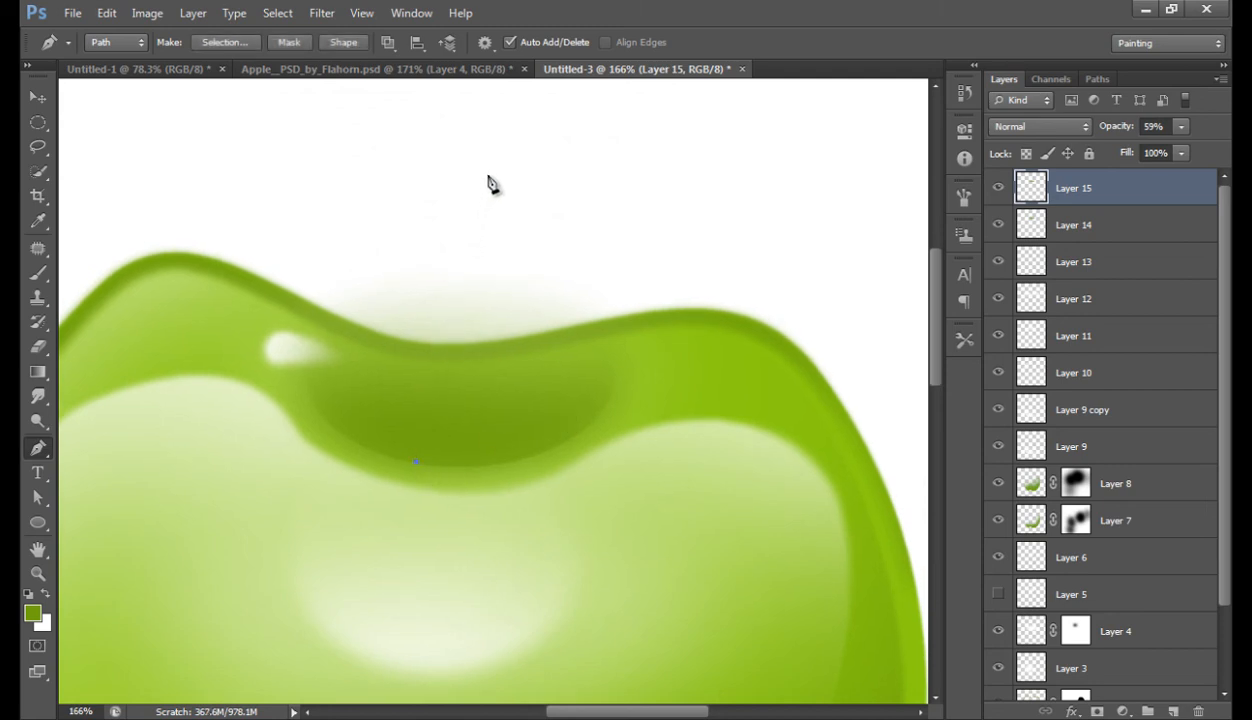
{"action": "left_click_drag", "start_coordinate": [490, 166], "coordinate": [587, 141]}
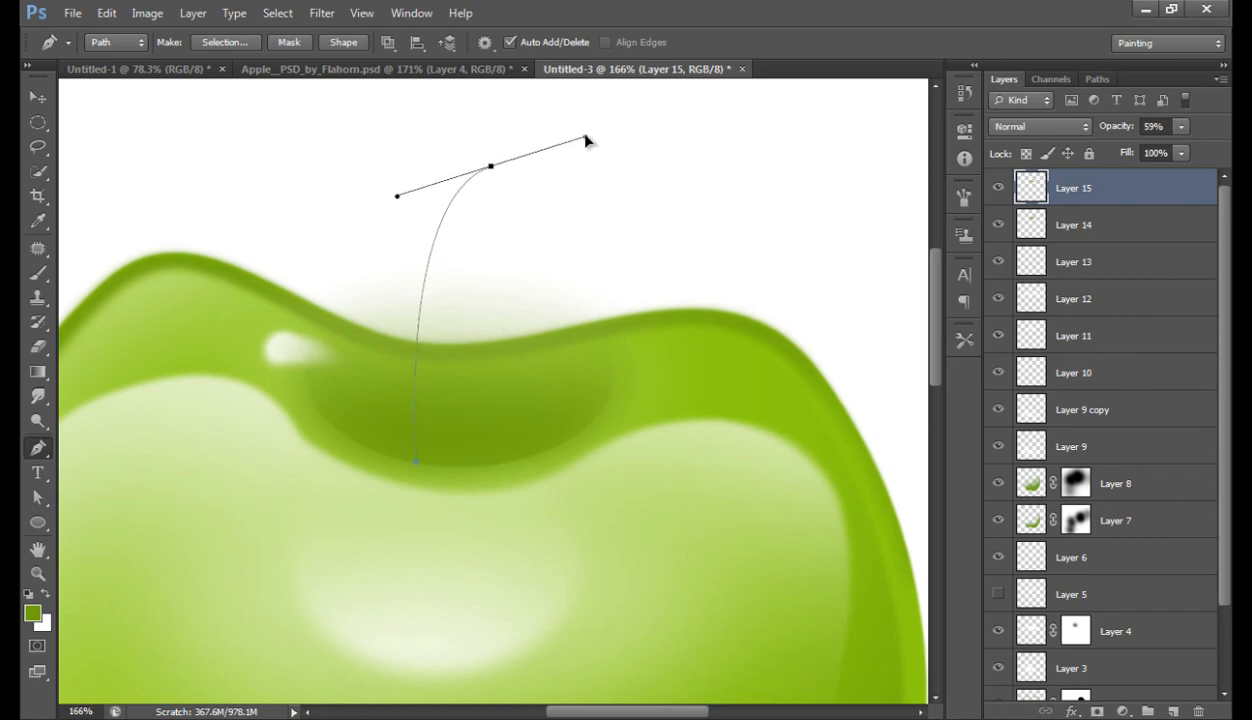
{"action": "left_click", "coordinate": [523, 194]}
{"action": "key", "text": "ctrl+z"}
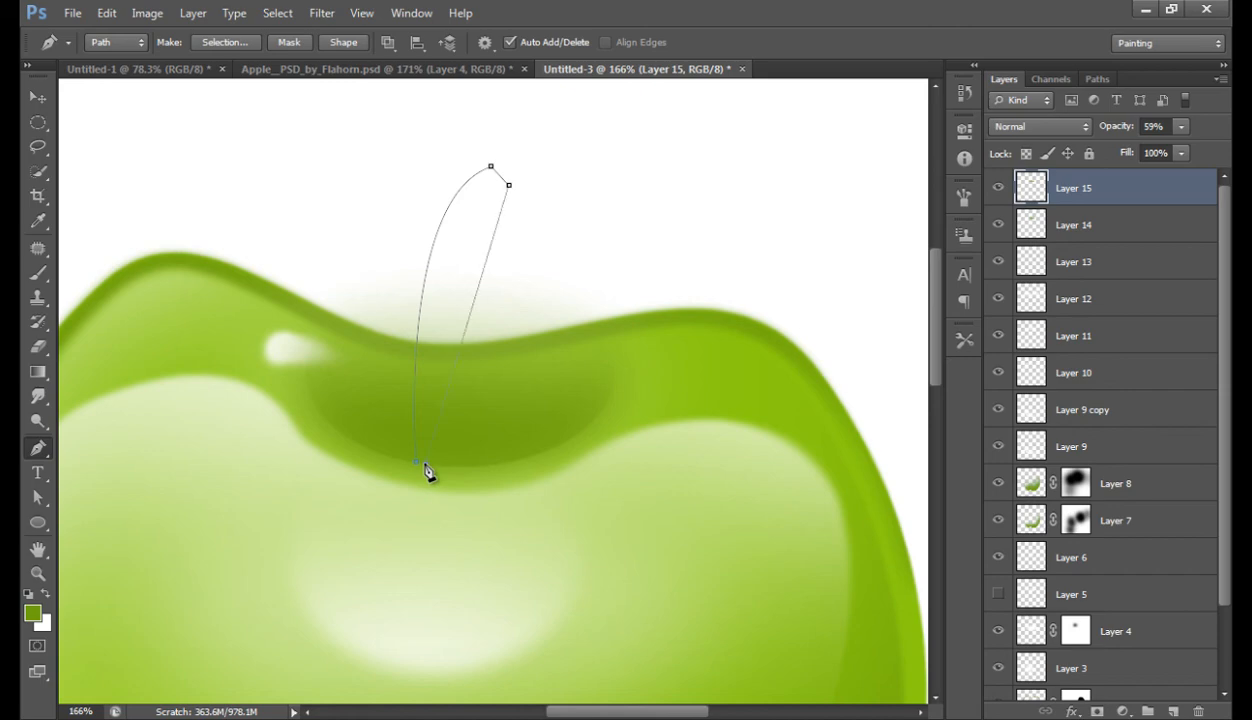
{"action": "left_click_drag", "start_coordinate": [421, 465], "coordinate": [414, 657]}
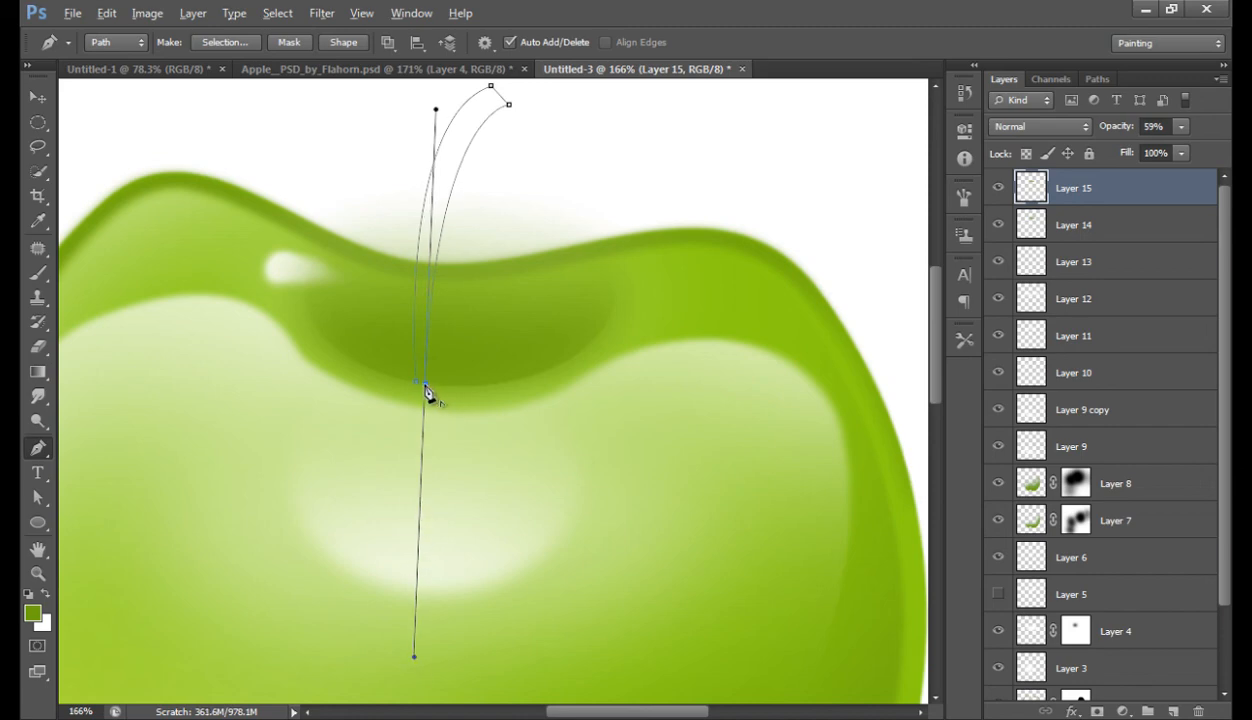
{"action": "left_click", "coordinate": [426, 384], "text": "alt"}
{"action": "left_click", "coordinate": [417, 383]}
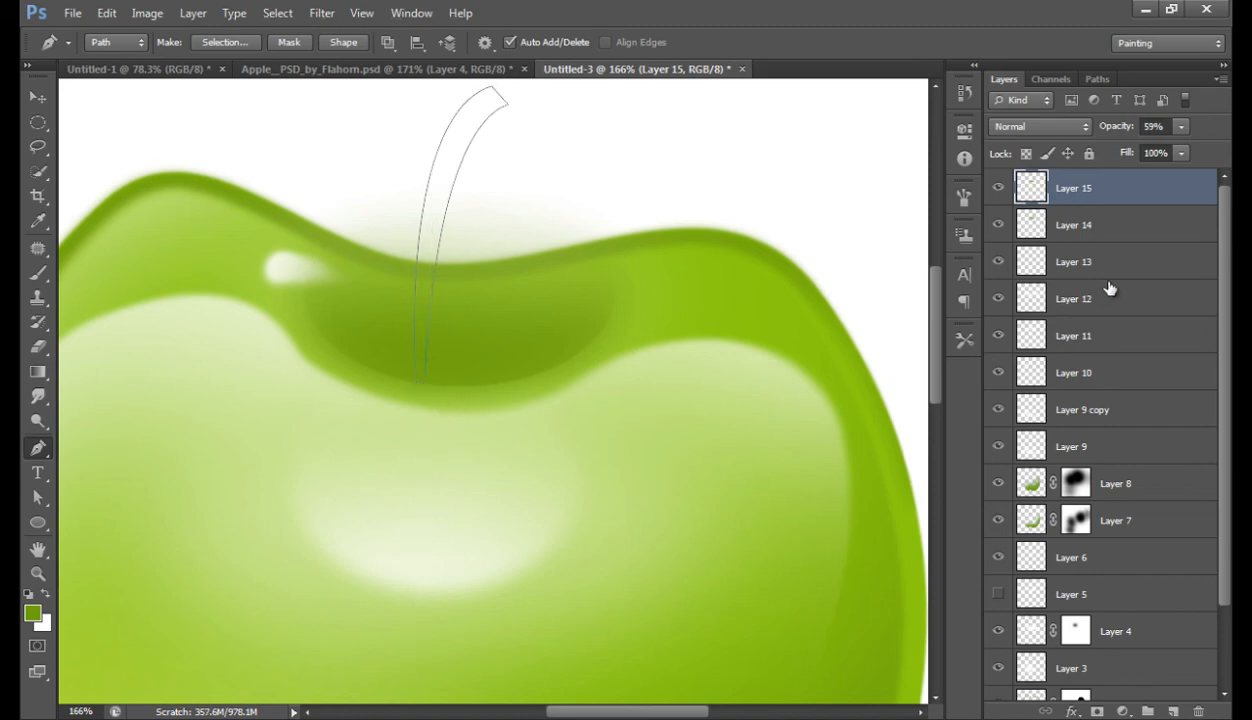
{"action": "left_click", "coordinate": [997, 189]}
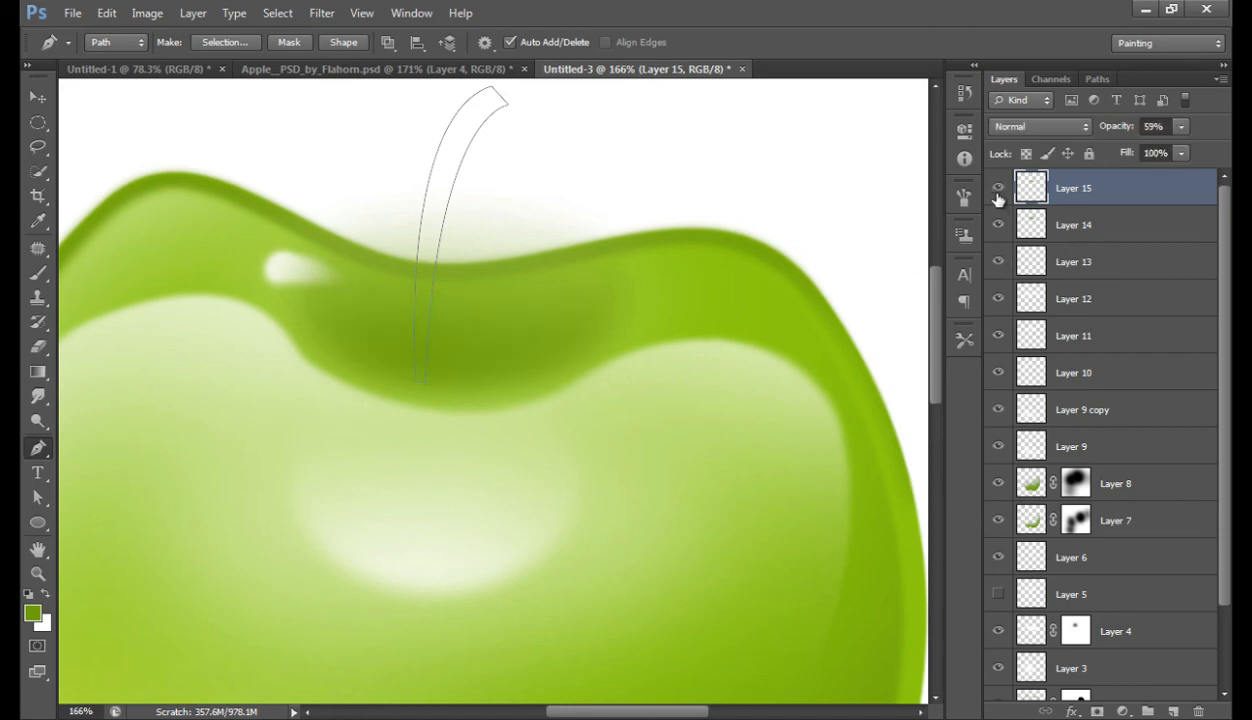
Step: Add a new layer above Layer 15, turn the stem path into an unfeathered selection, fill it with black and deselect
{"action": "left_click", "coordinate": [1175, 710]}
{"action": "right_click", "coordinate": [430, 215]}
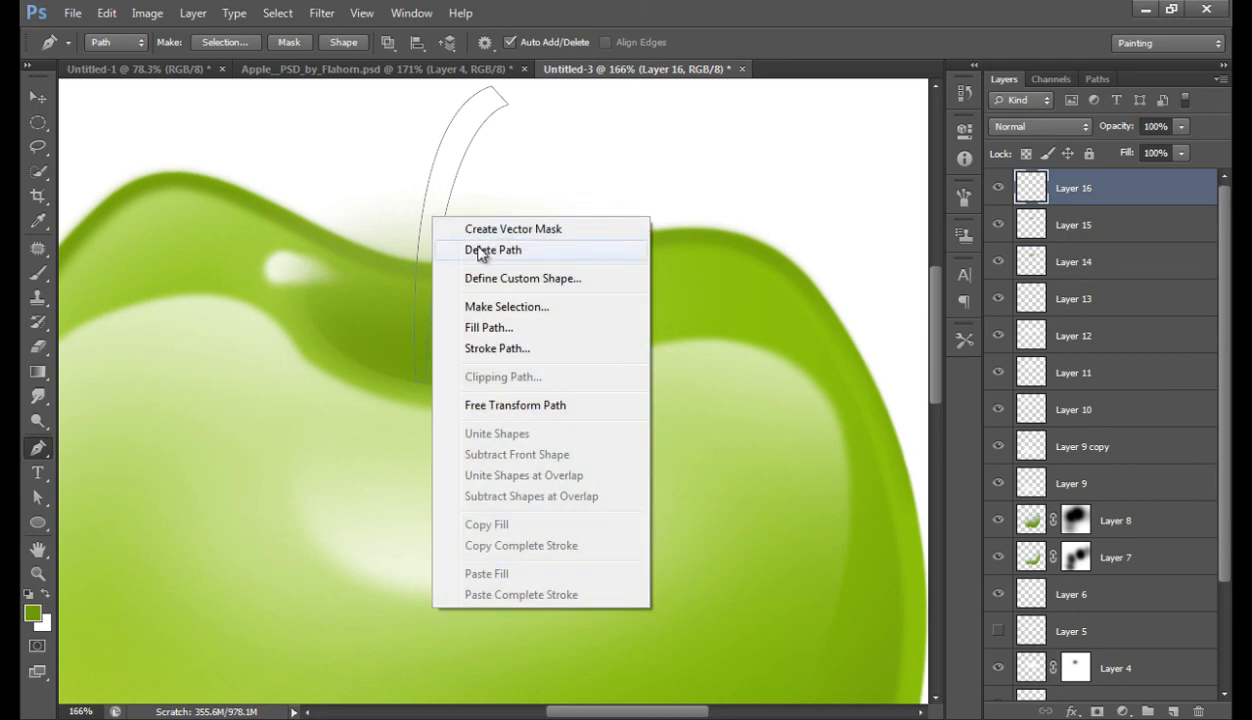
{"action": "left_click", "coordinate": [512, 308]}
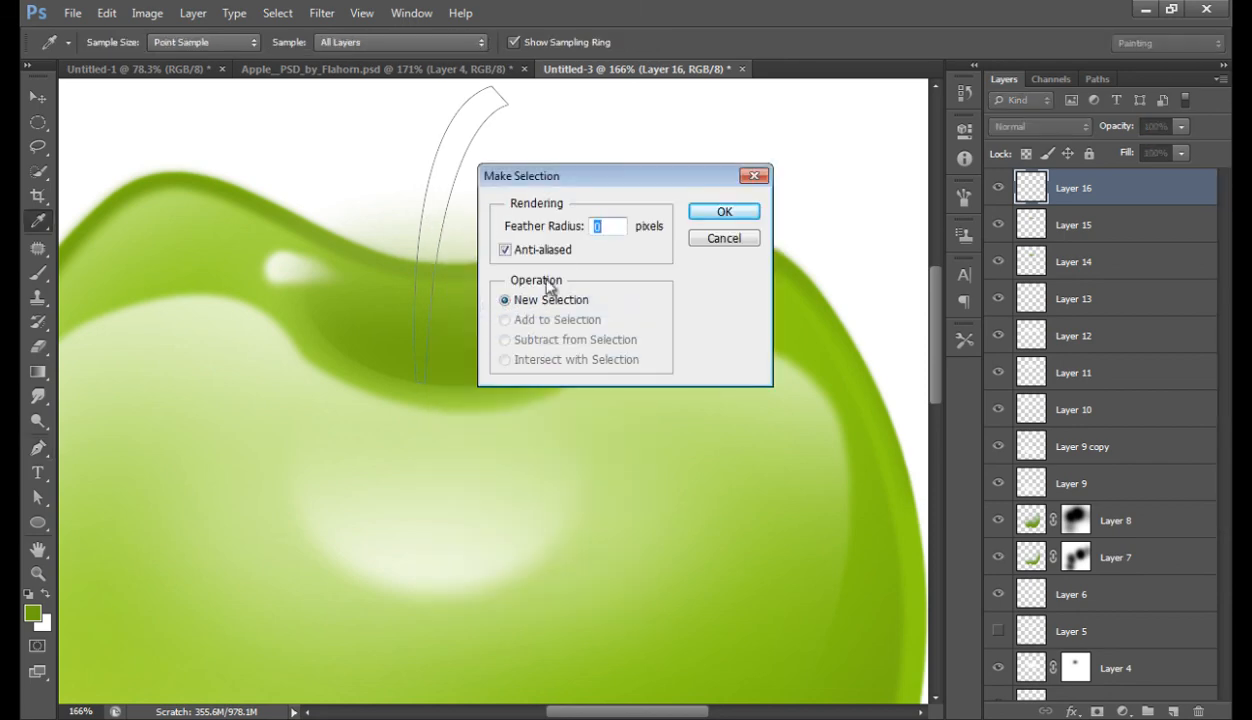
{"action": "left_click", "coordinate": [720, 211]}
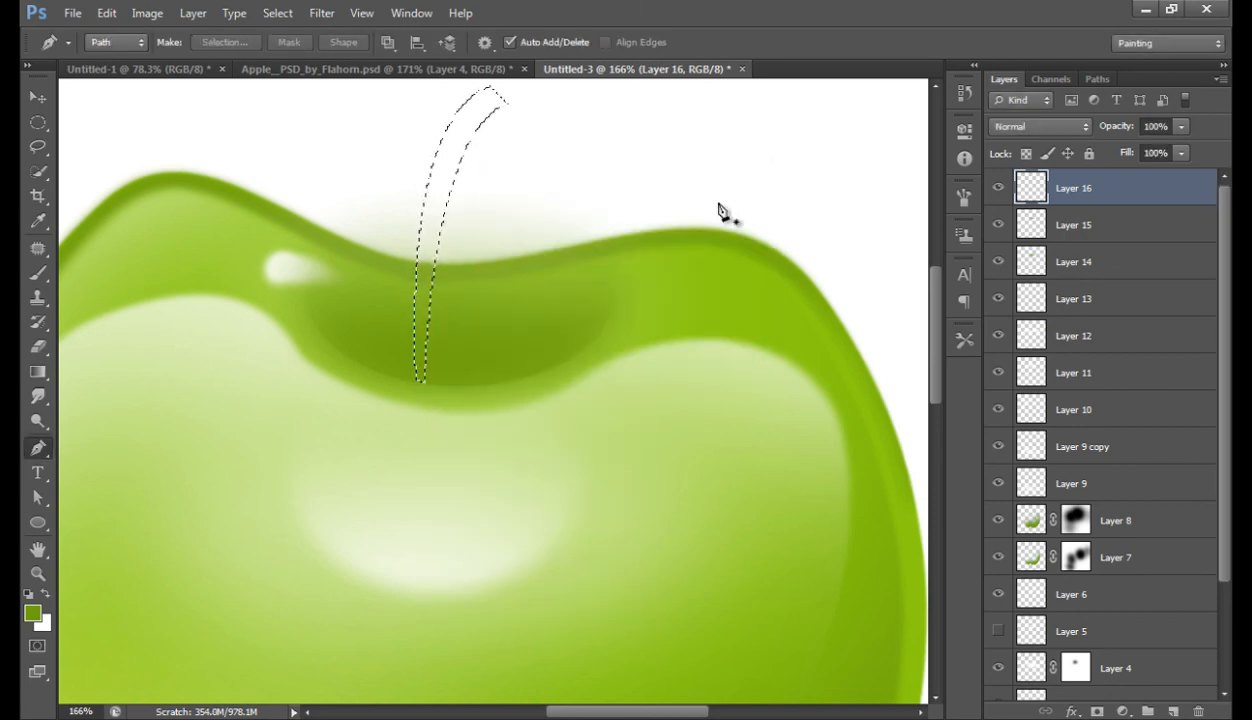
{"action": "key", "text": "d"}
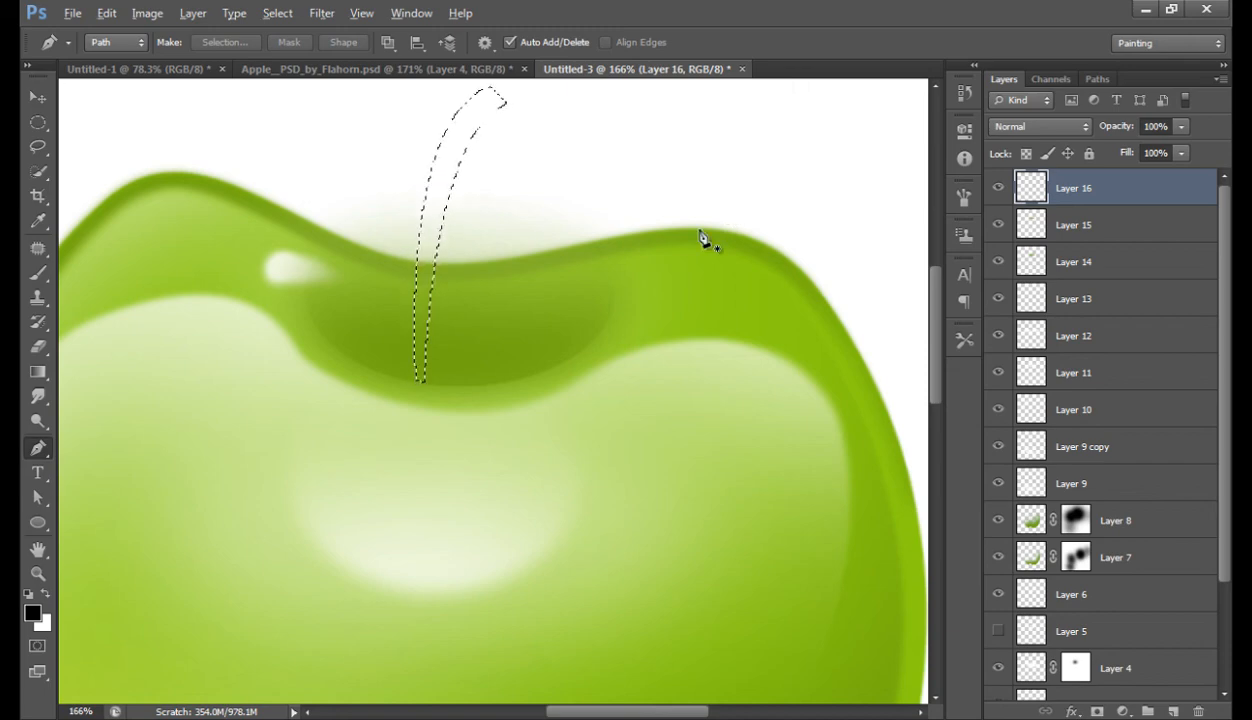
{"action": "key", "text": "alt+BackSpace"}
{"action": "key", "text": "ctrl+d"}
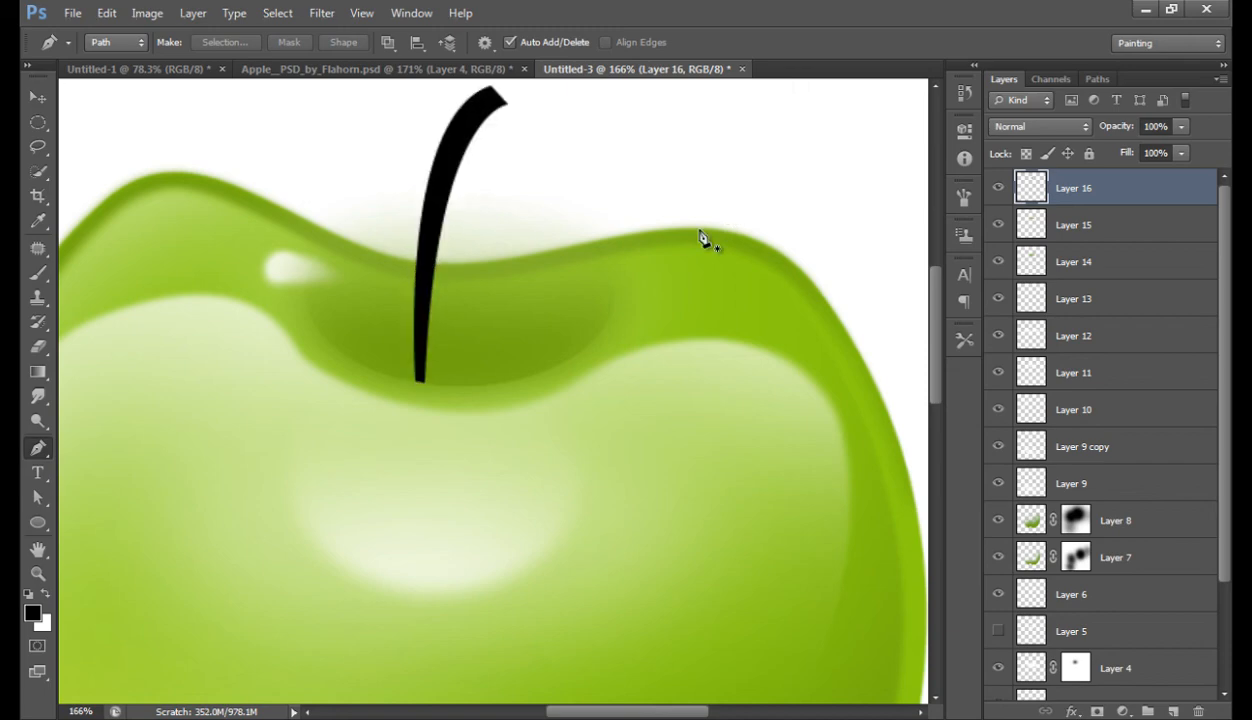
Step: Move the black stem slightly to the right within the apple's dip
{"action": "key", "text": "ctrl+0"}
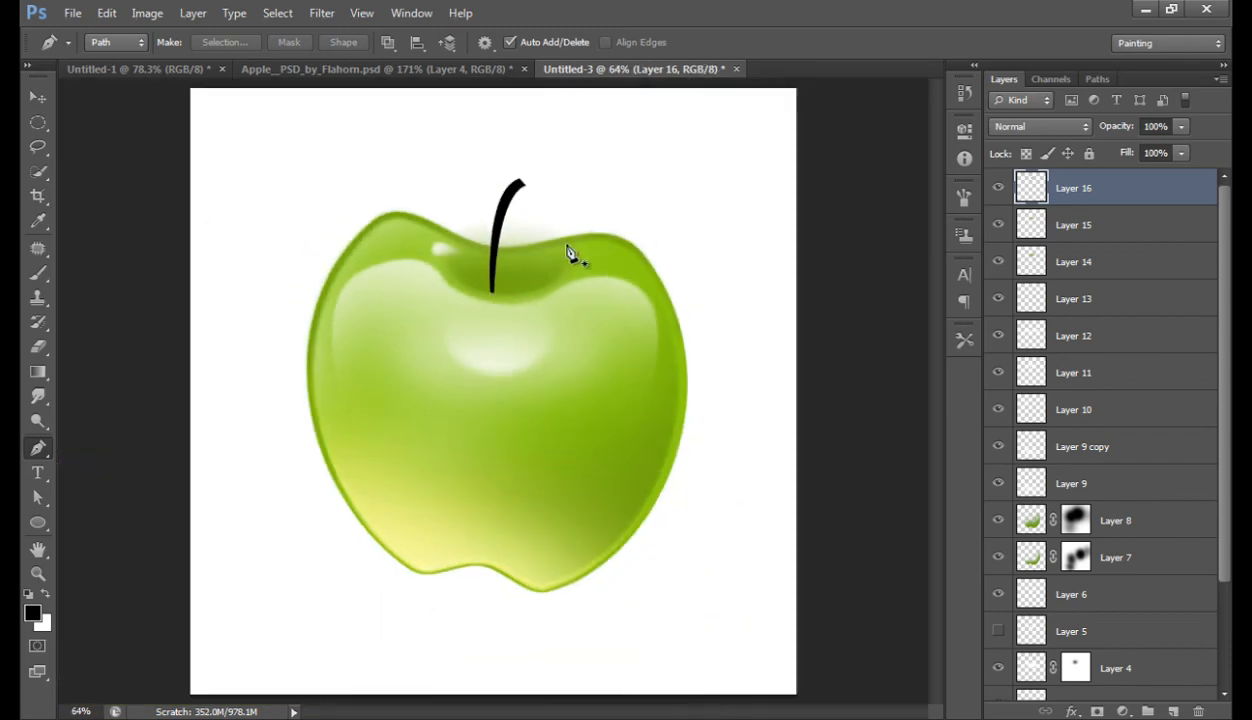
{"action": "scroll", "coordinate": [478, 269], "scroll_direction": "up", "scroll_amount": 4}
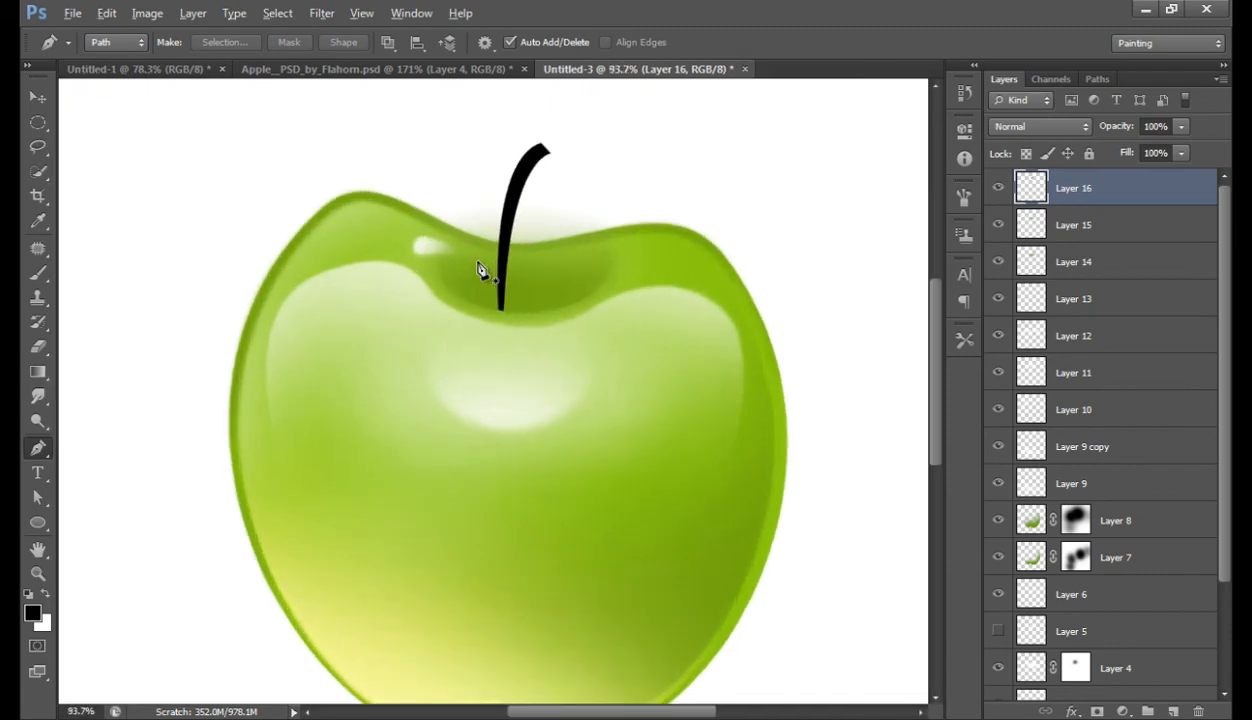
{"action": "left_click_drag", "start_coordinate": [723, 201], "coordinate": [648, 260]}
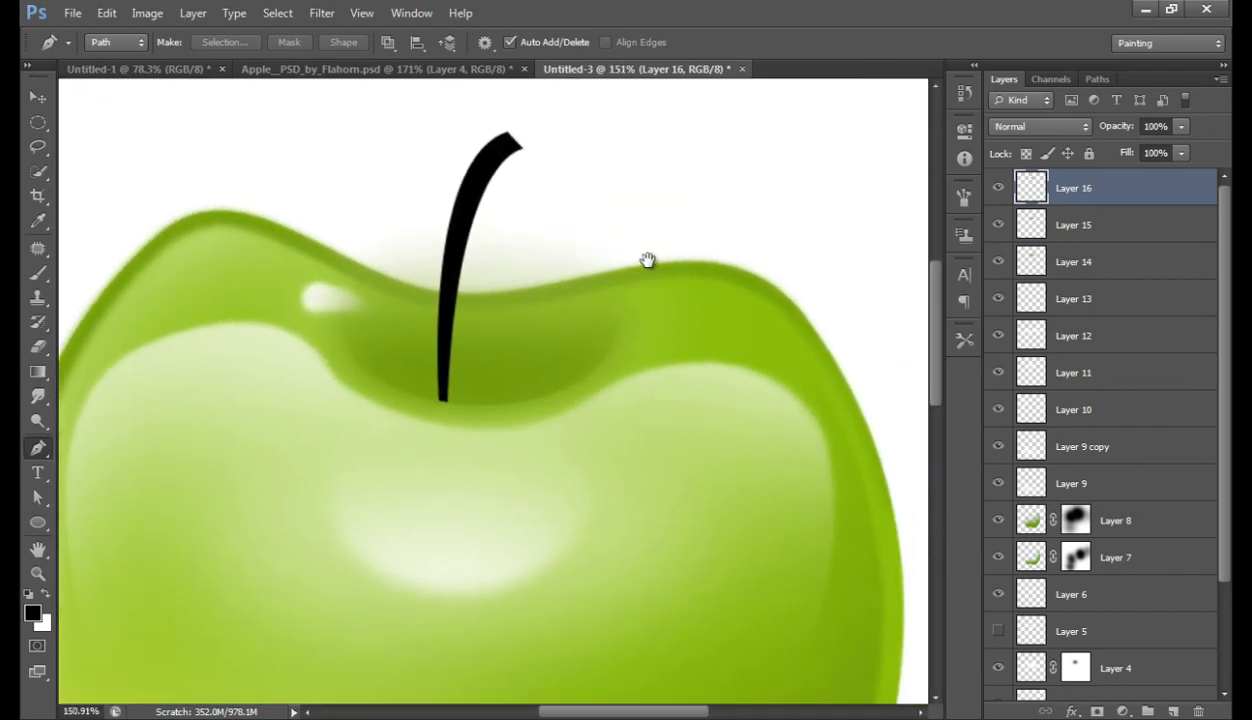
{"action": "left_click", "coordinate": [38, 97]}
{"action": "left_click_drag", "start_coordinate": [447, 235], "coordinate": [467, 238]}
{"action": "key", "text": "ctrl+0"}
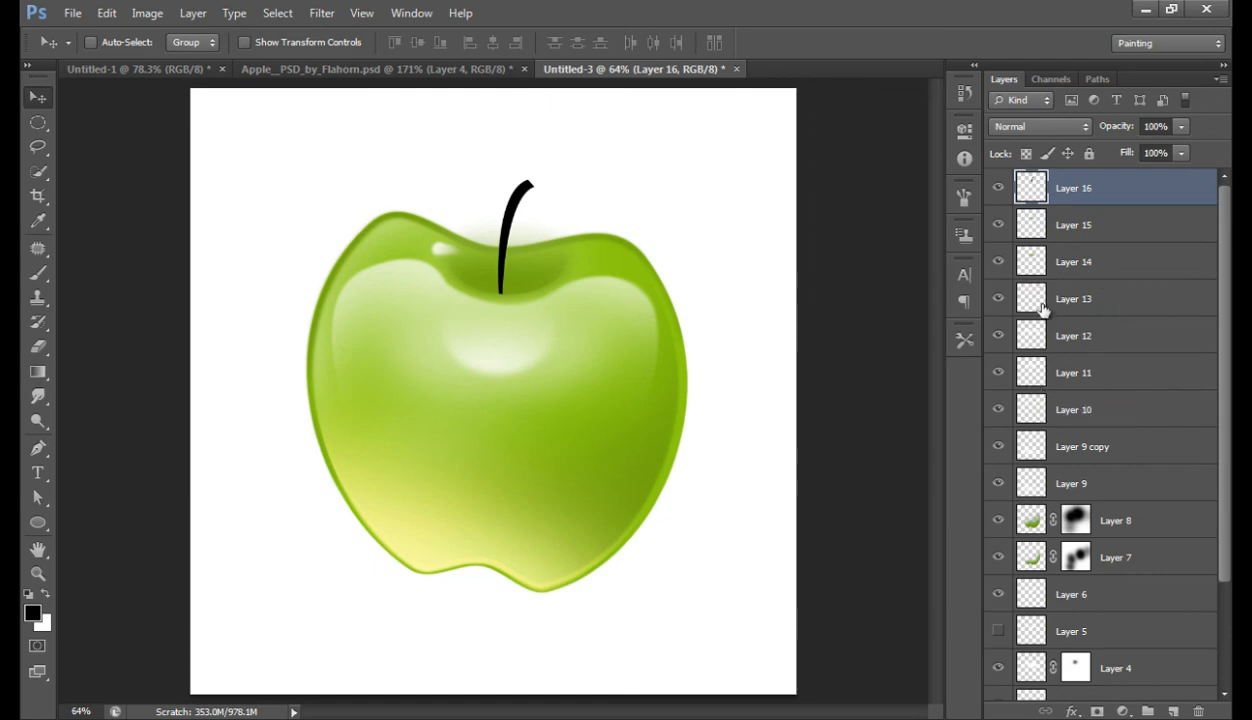
Step: Add a new layer above Layer 16 and draw a narrow closed Pen path along the stem's left half, ending above its base
{"action": "scroll", "coordinate": [567, 278], "scroll_direction": "up", "scroll_amount": 6}
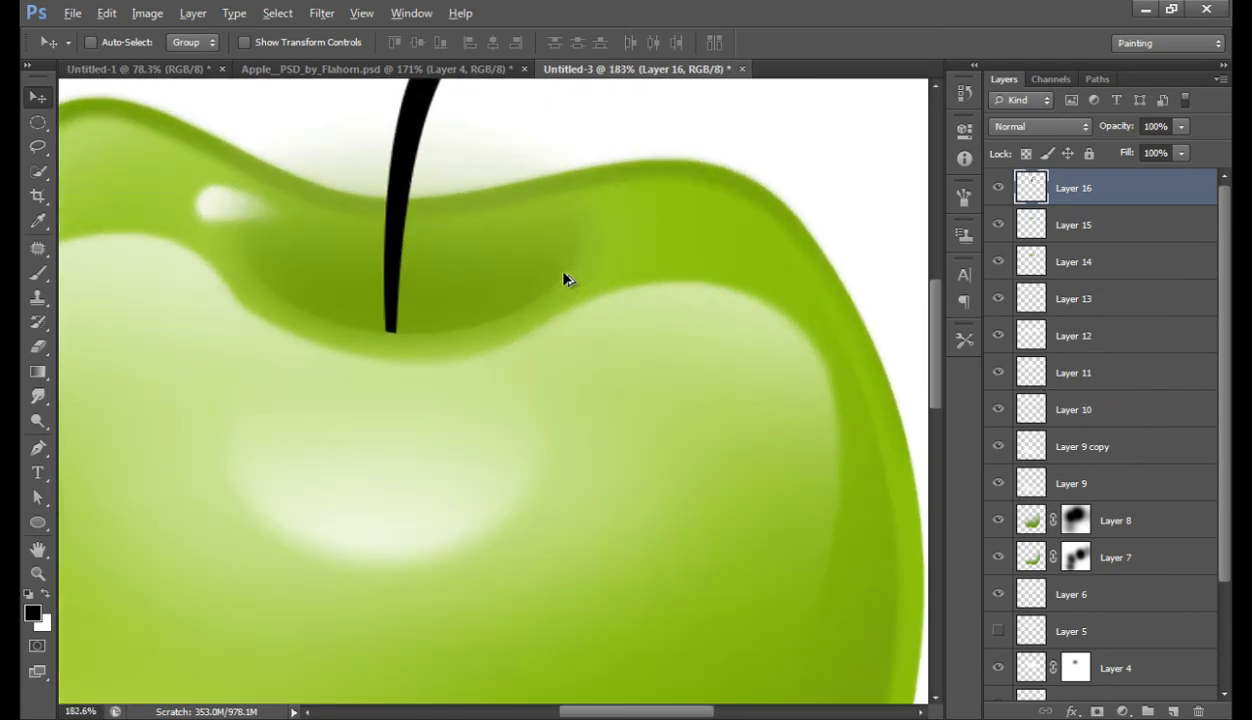
{"action": "left_click_drag", "start_coordinate": [634, 218], "coordinate": [641, 343]}
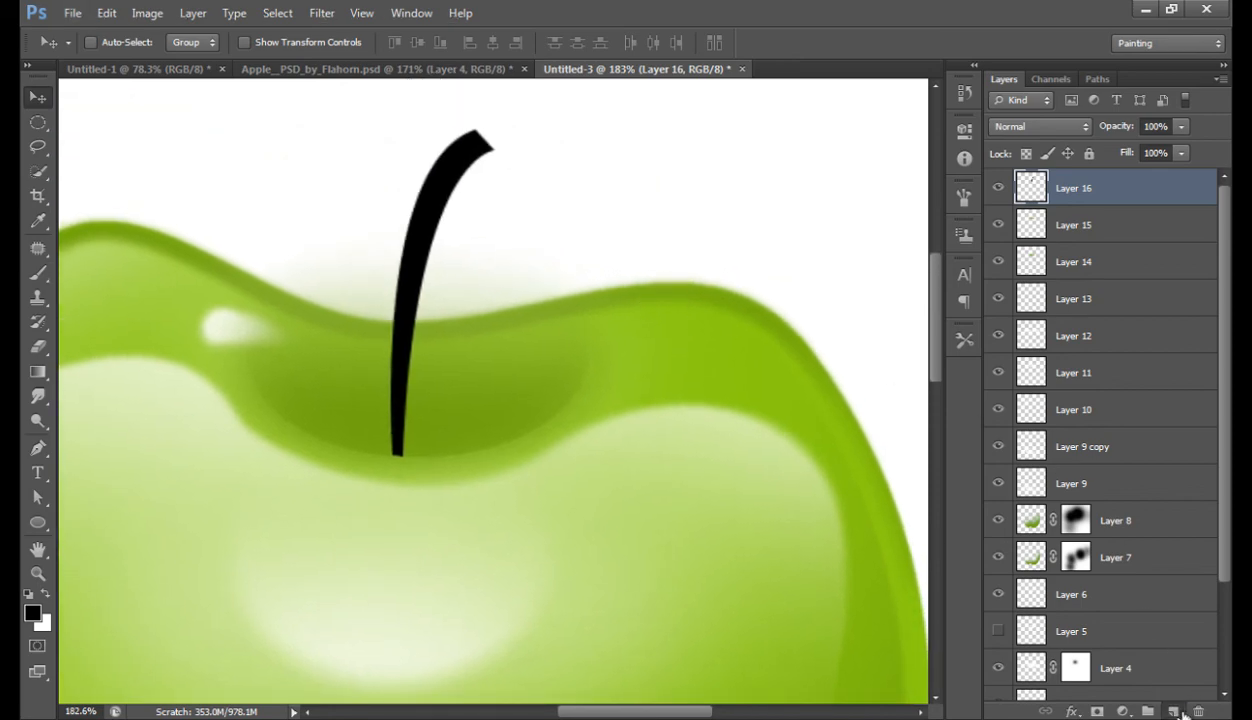
{"action": "left_click", "coordinate": [1175, 711]}
{"action": "left_click", "coordinate": [38, 448]}
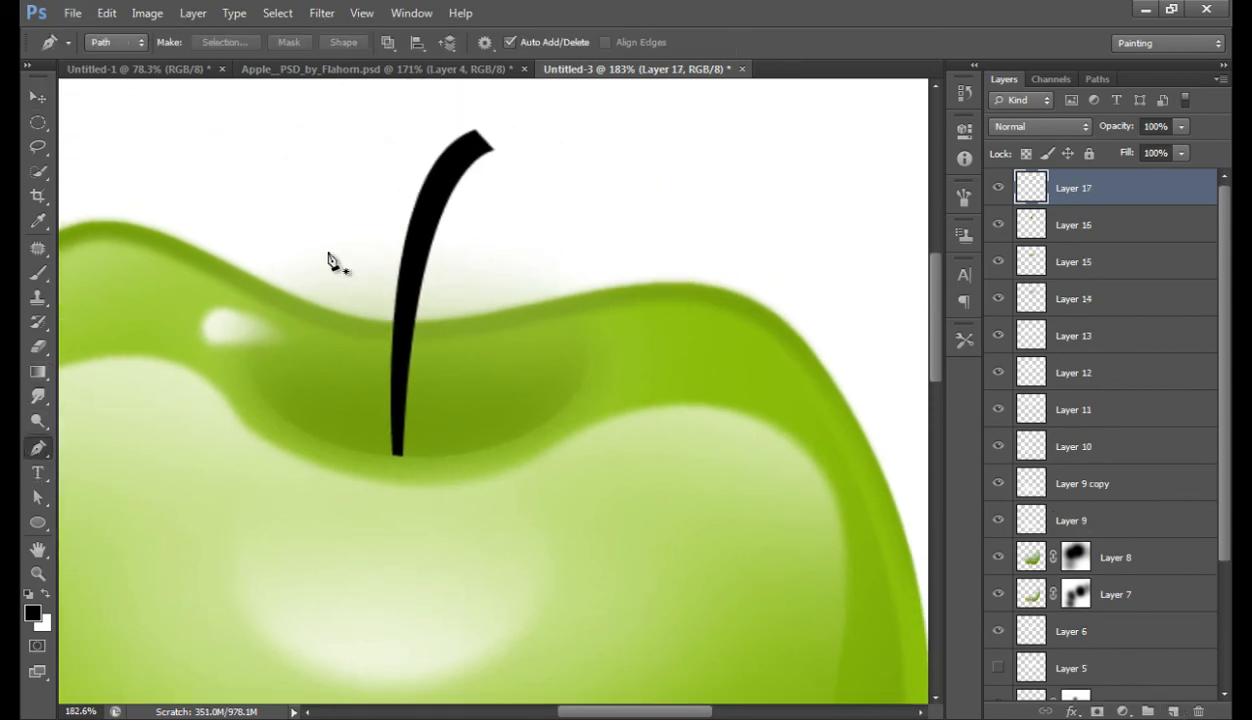
{"action": "left_click", "coordinate": [472, 131]}
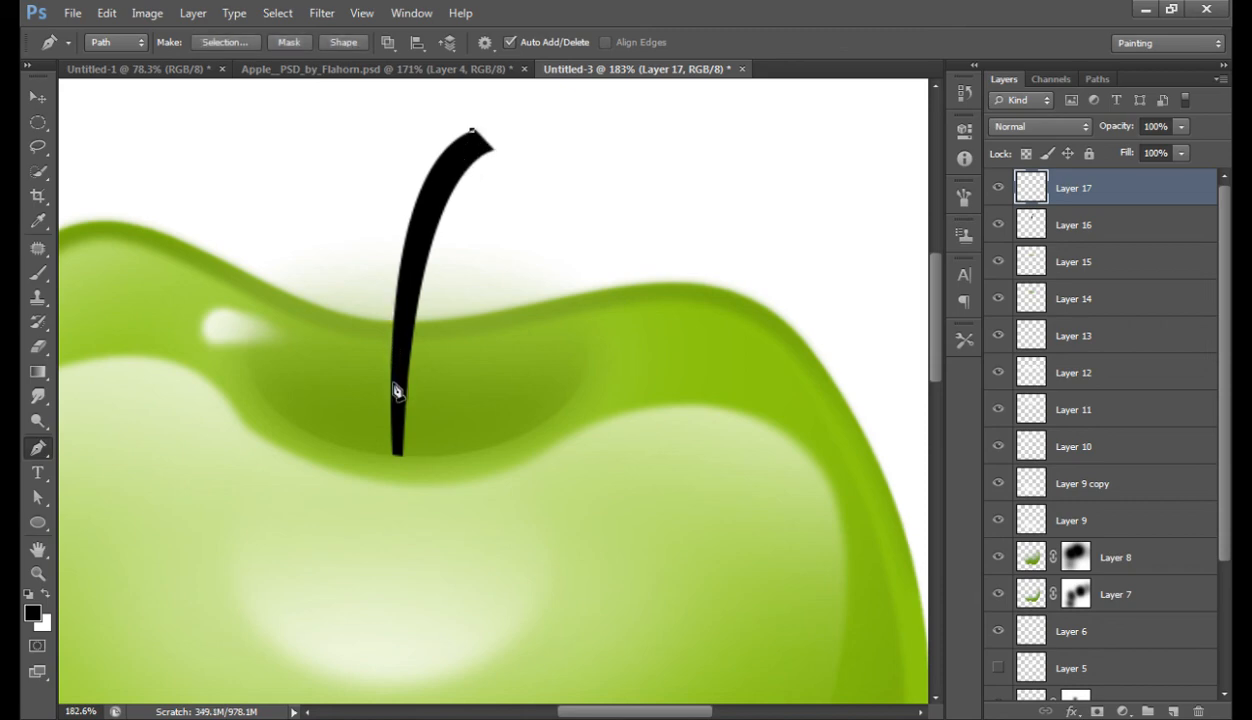
{"action": "left_click_drag", "start_coordinate": [392, 387], "coordinate": [389, 629]}
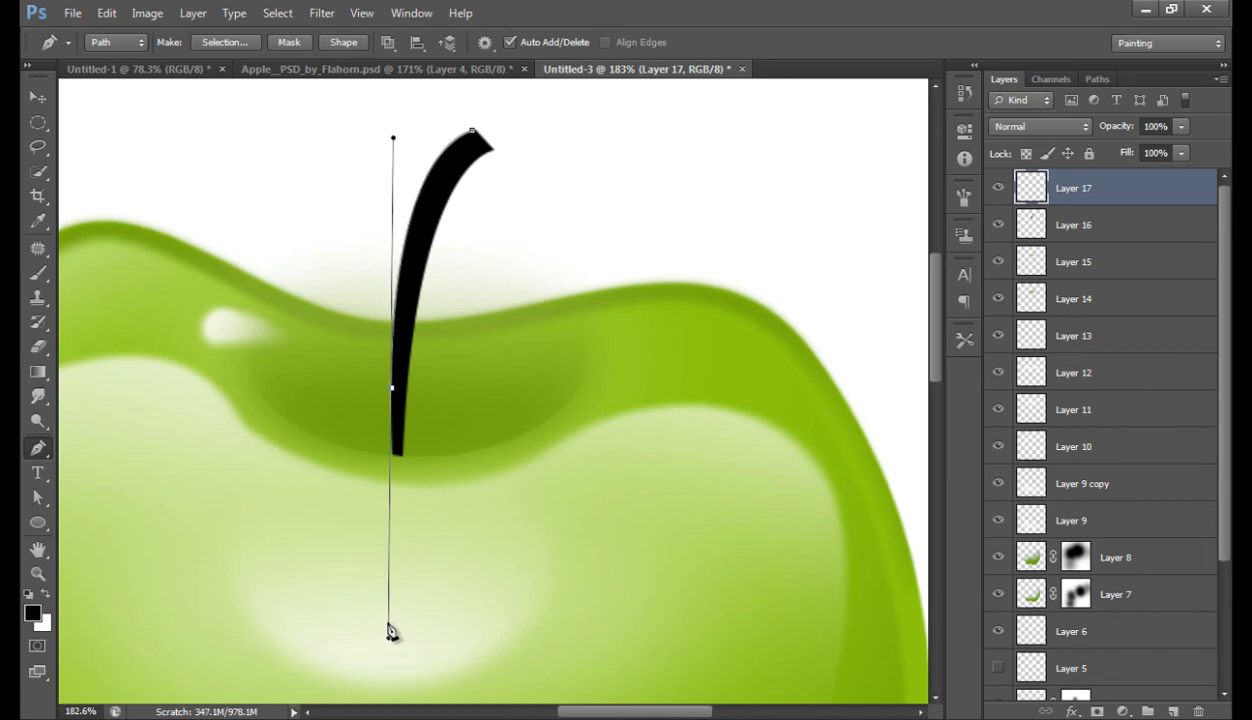
{"action": "left_click", "coordinate": [393, 389], "text": "alt"}
{"action": "left_click", "coordinate": [398, 390]}
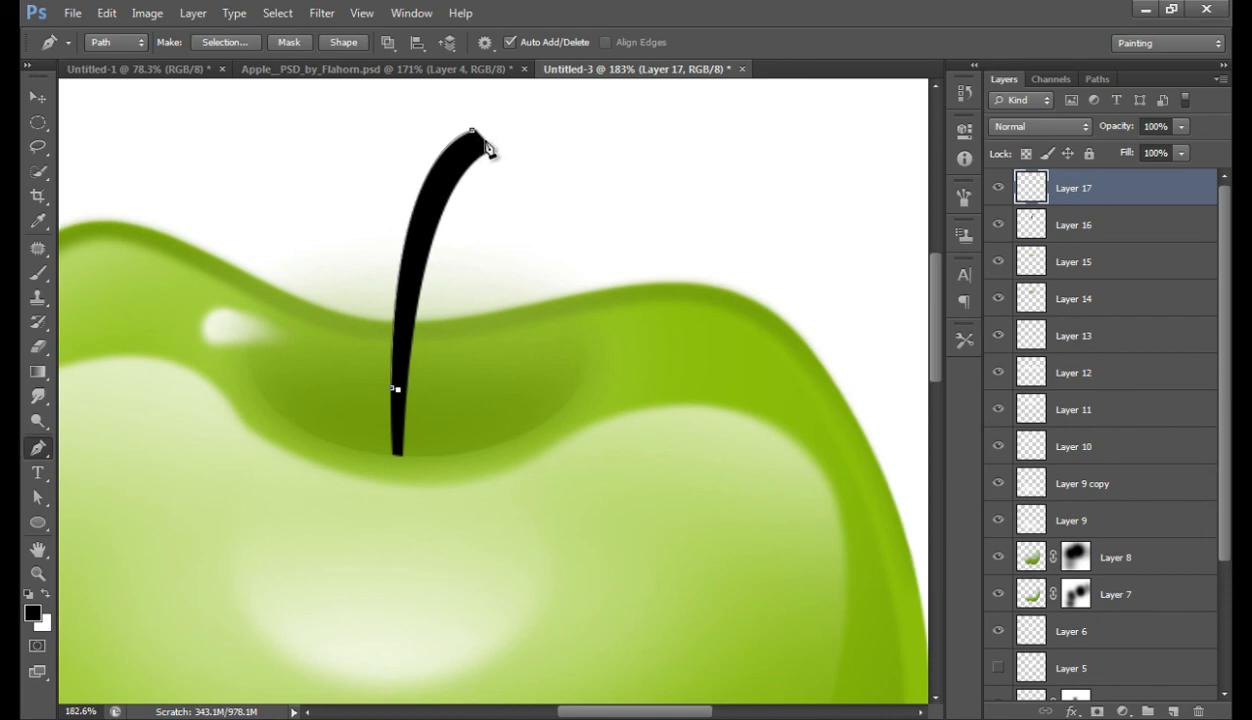
{"action": "left_click_drag", "start_coordinate": [486, 143], "coordinate": [577, 88]}
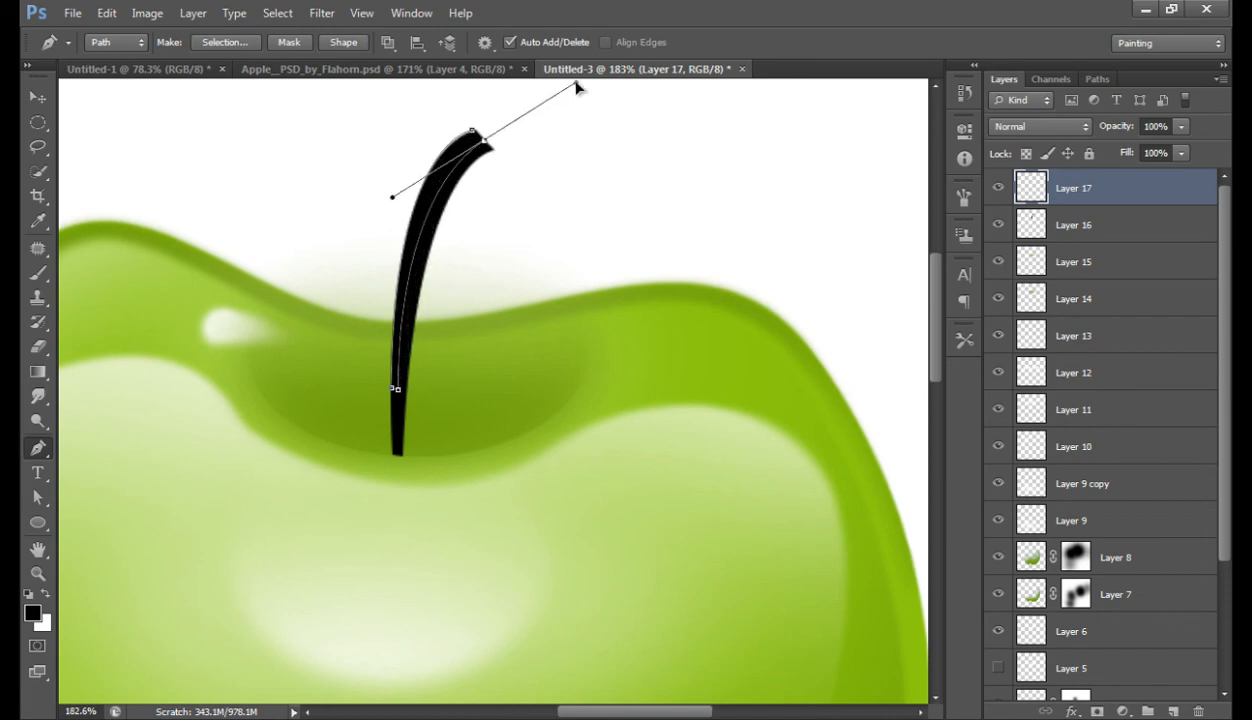
{"action": "left_click", "coordinate": [478, 138]}
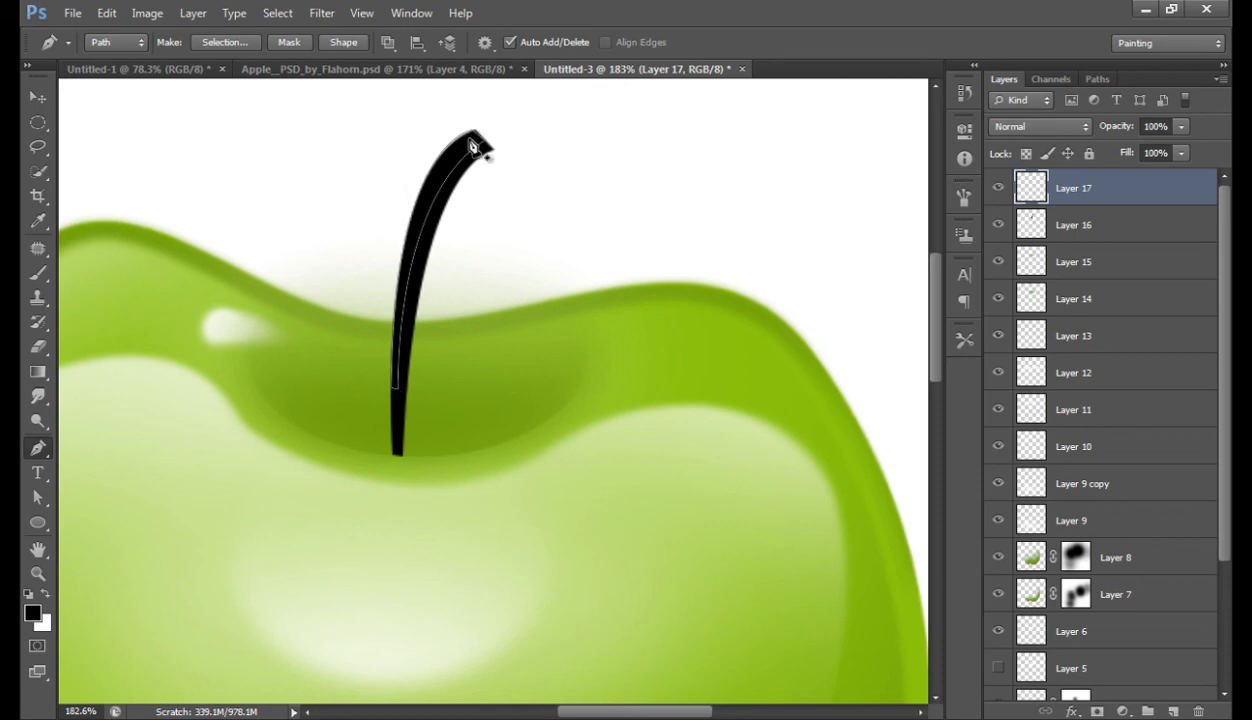
Step: Convert the narrow strip path on the stem into a new anti-aliased selection with a 0 px feather
{"action": "right_click", "coordinate": [474, 147]}
{"action": "left_click", "coordinate": [540, 229]}
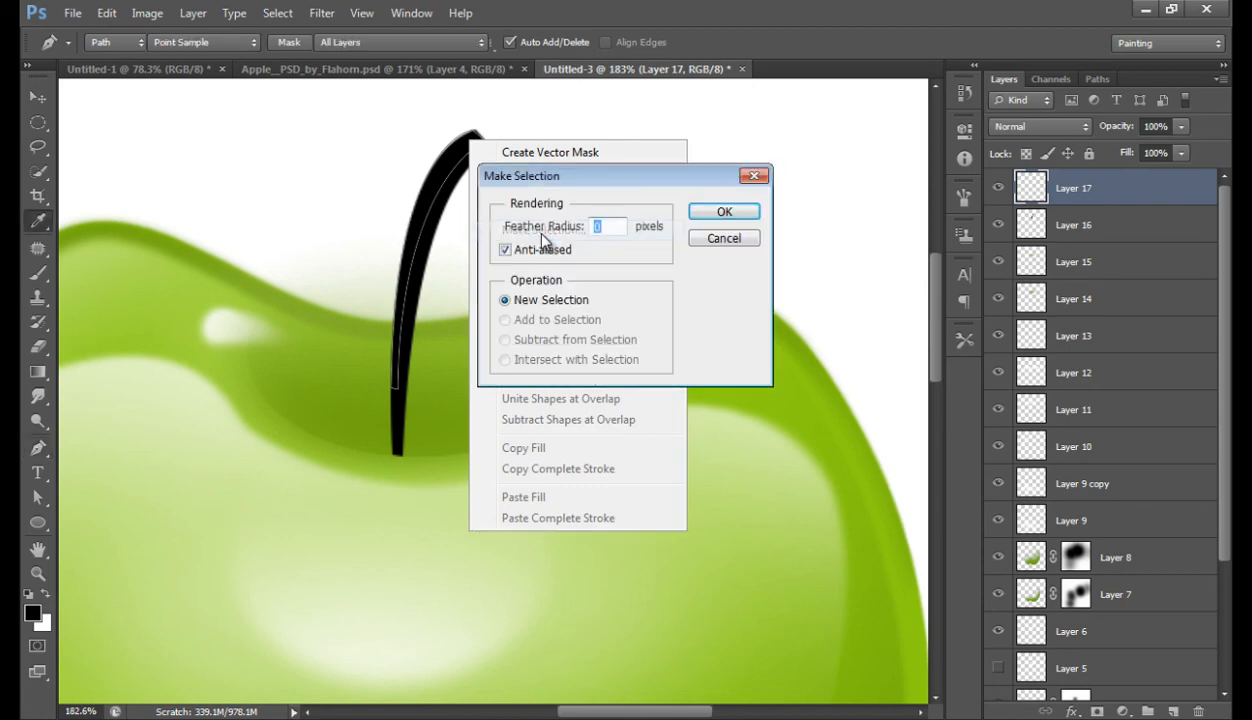
{"action": "left_click", "coordinate": [710, 214]}
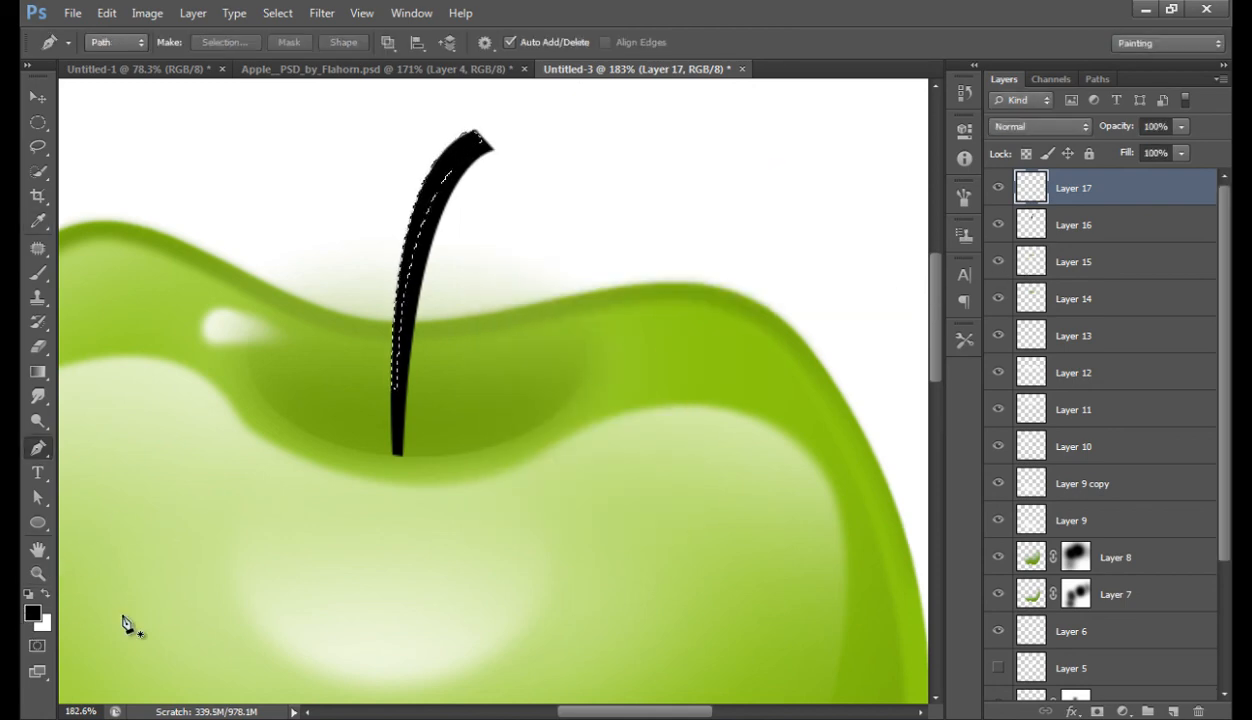
Step: Set the foreground colour to a golden brown, fill the stem strip selection on Layer 17 with it, and deselect
{"action": "key", "text": "x"}
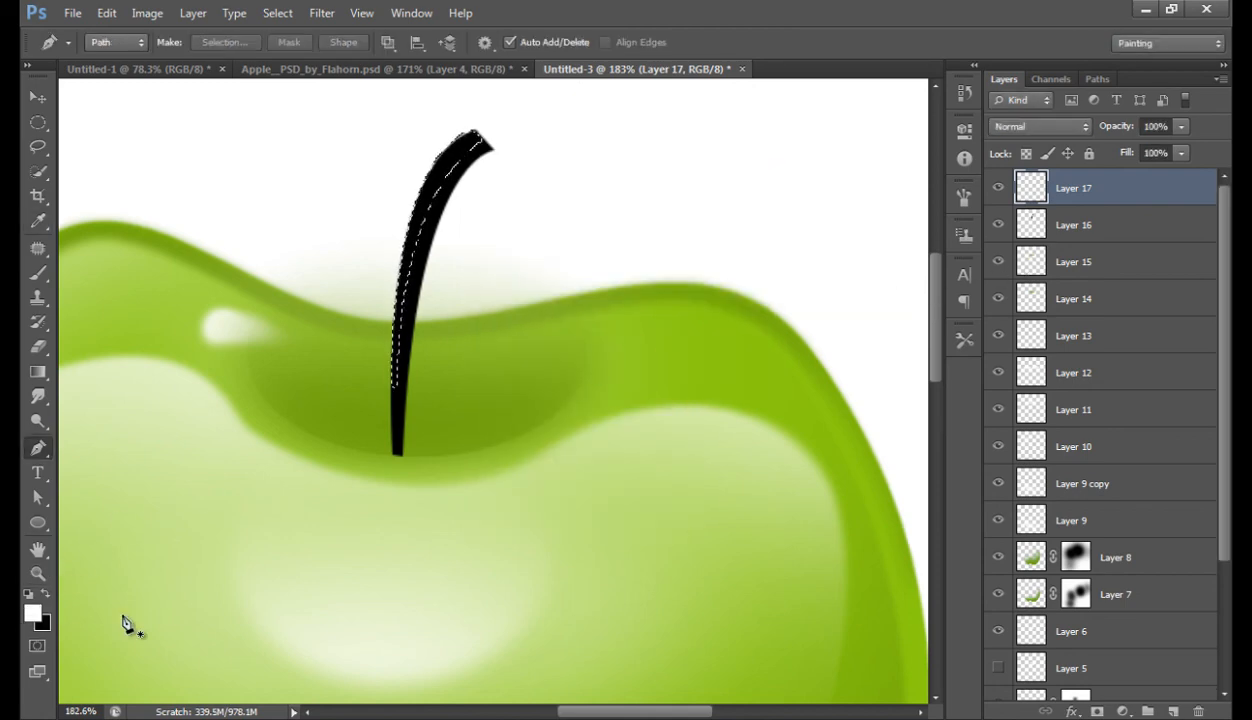
{"action": "left_click", "coordinate": [34, 607]}
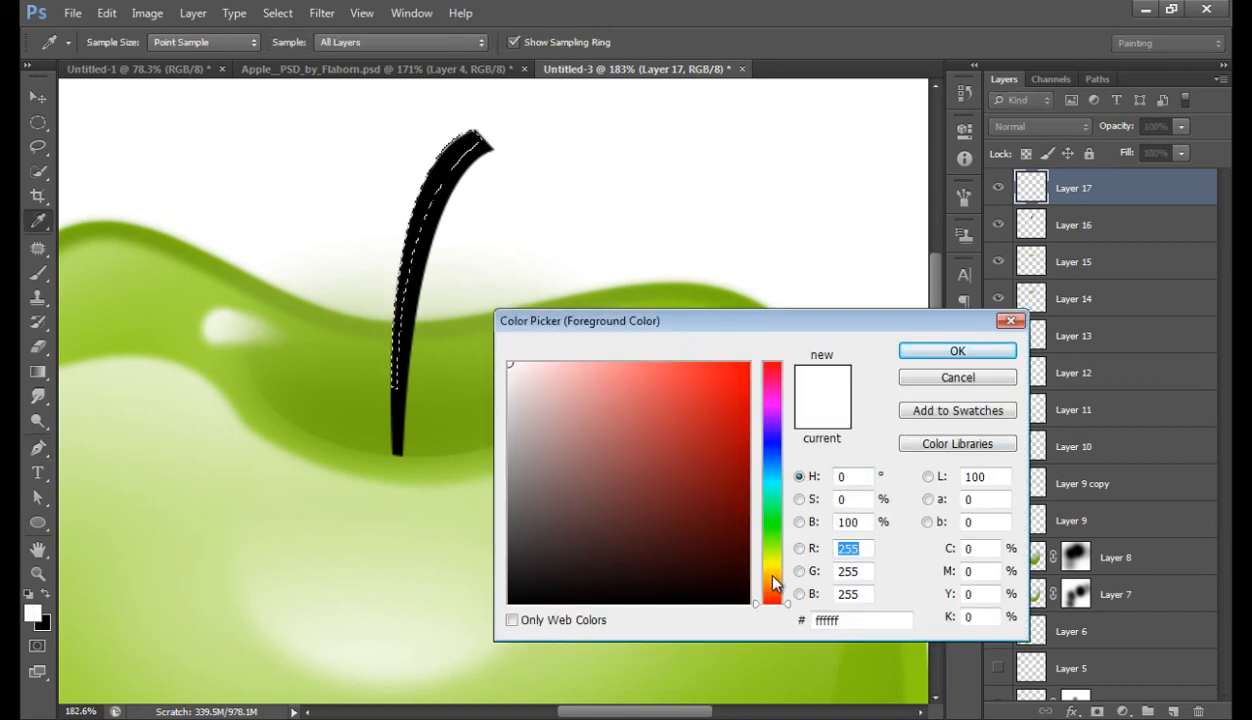
{"action": "left_click_drag", "start_coordinate": [773, 585], "coordinate": [773, 576]}
{"action": "left_click", "coordinate": [730, 505]}
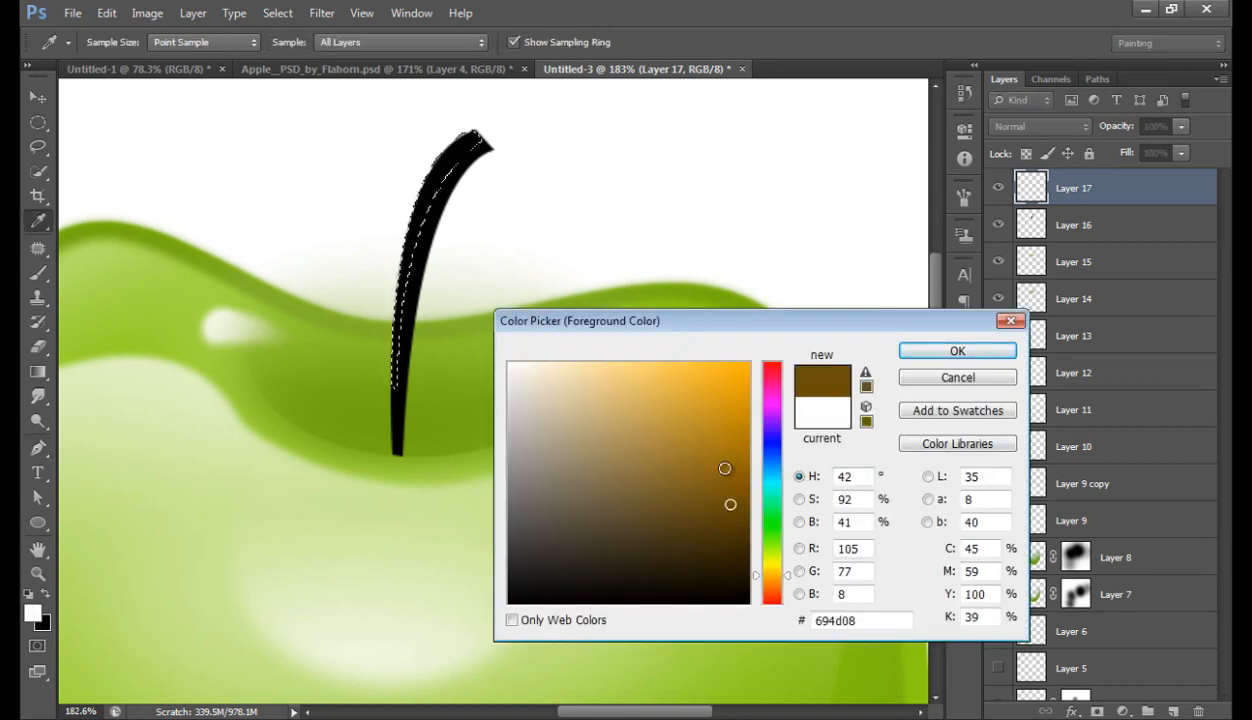
{"action": "left_click", "coordinate": [957, 350]}
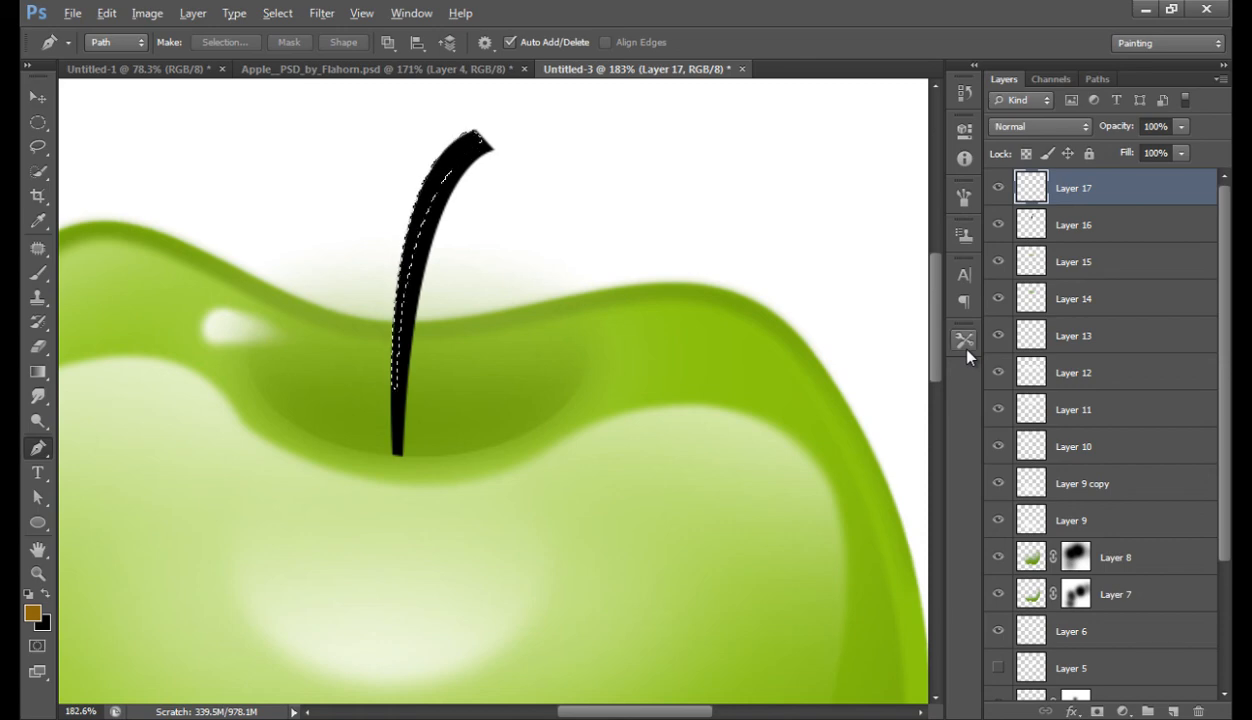
{"action": "key", "text": "alt+BackSpace"}
{"action": "key", "text": "ctrl+d"}
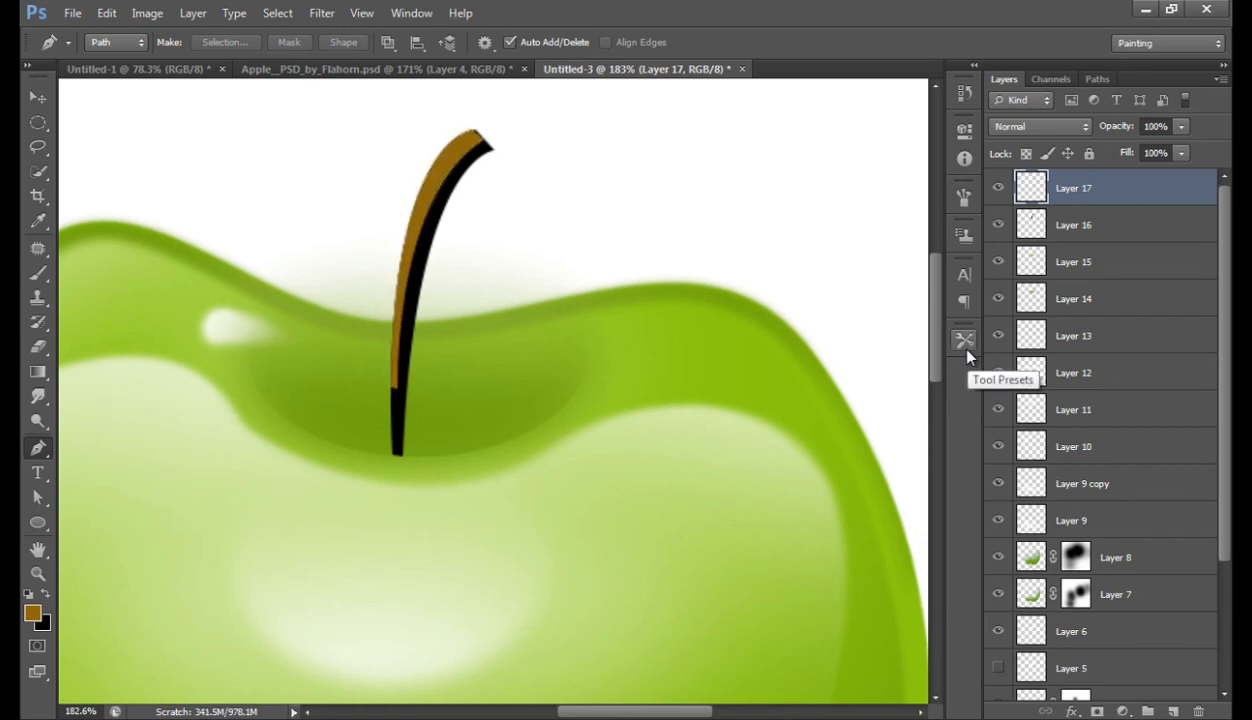
Step: Soften the brown stem highlight along its length with the Blur tool at brush size 60, and lower Layer 17's opacity to 68%
{"action": "left_click", "coordinate": [36, 398]}
{"action": "left_click", "coordinate": [81, 392]}
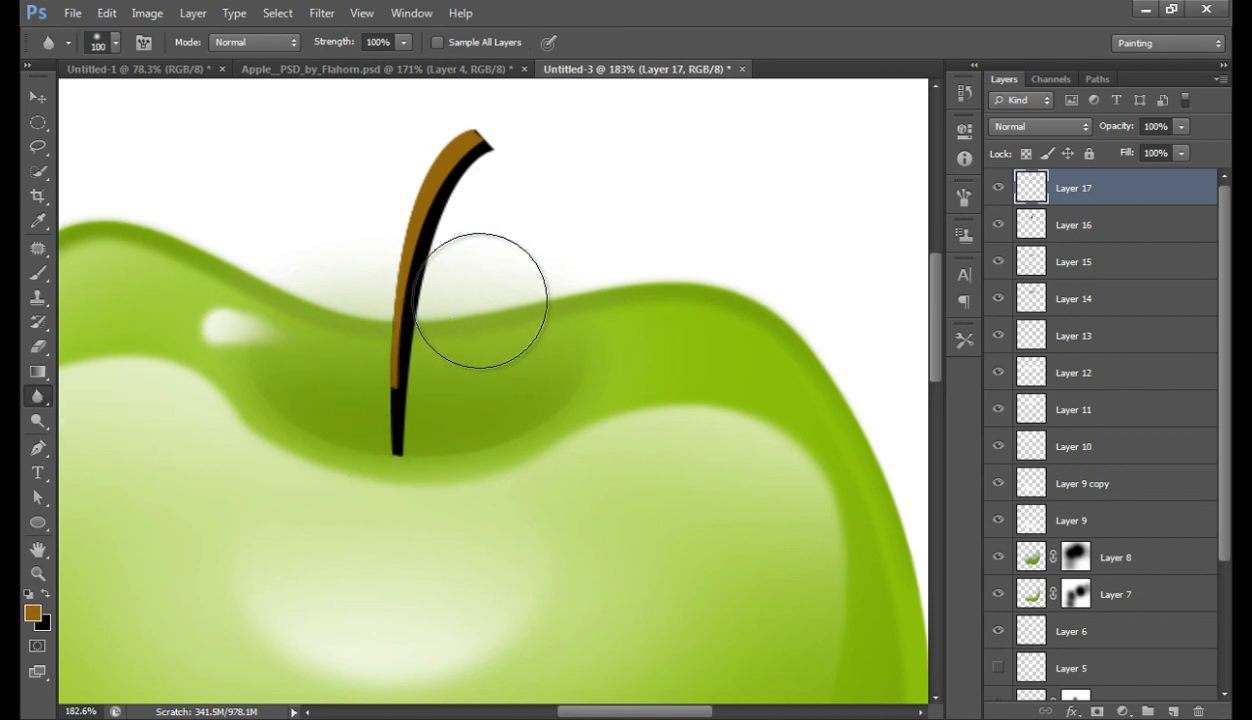
{"action": "key", "text": "bracketleft"}
{"action": "key", "text": "bracketleft"}
{"action": "key", "text": "bracketleft"}
{"action": "key", "text": "bracketleft"}
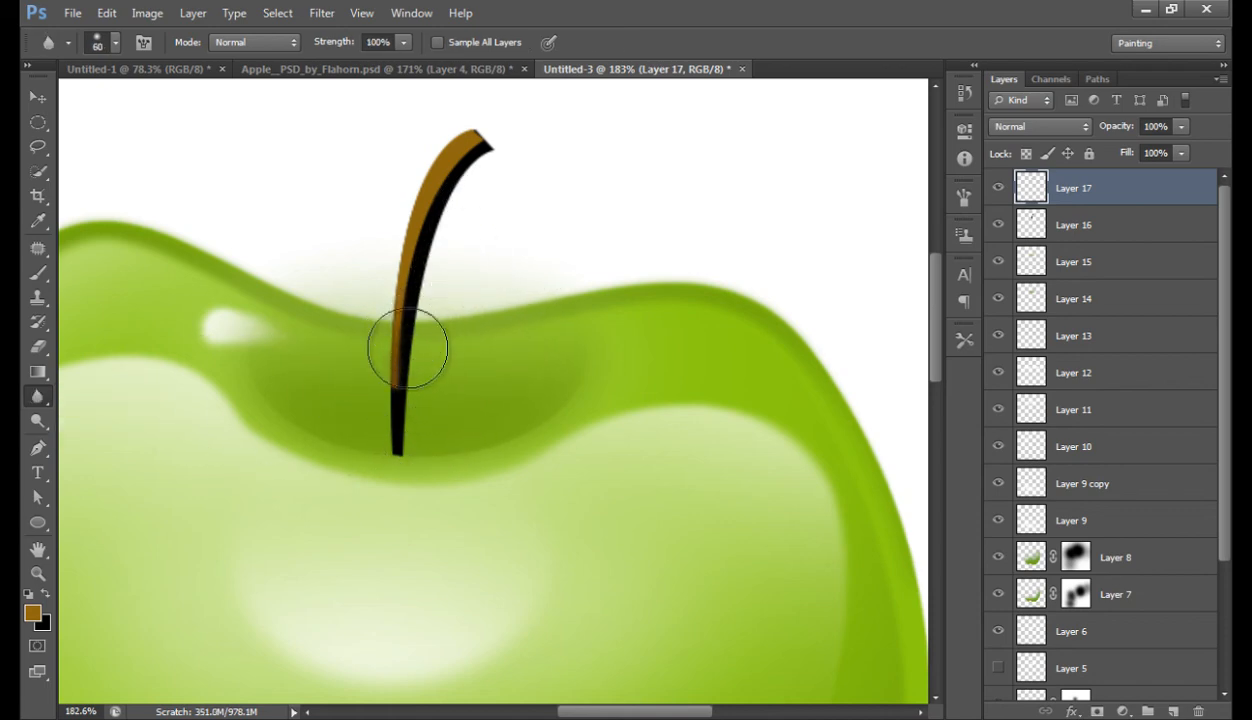
{"action": "mouse_move", "coordinate": [407, 348]}
{"action": "left_mouse_down"}
{"action": "mouse_move", "coordinate": [421, 314]}
{"action": "mouse_move", "coordinate": [424, 341]}
{"action": "mouse_move", "coordinate": [476, 140]}
{"action": "left_mouse_up"}
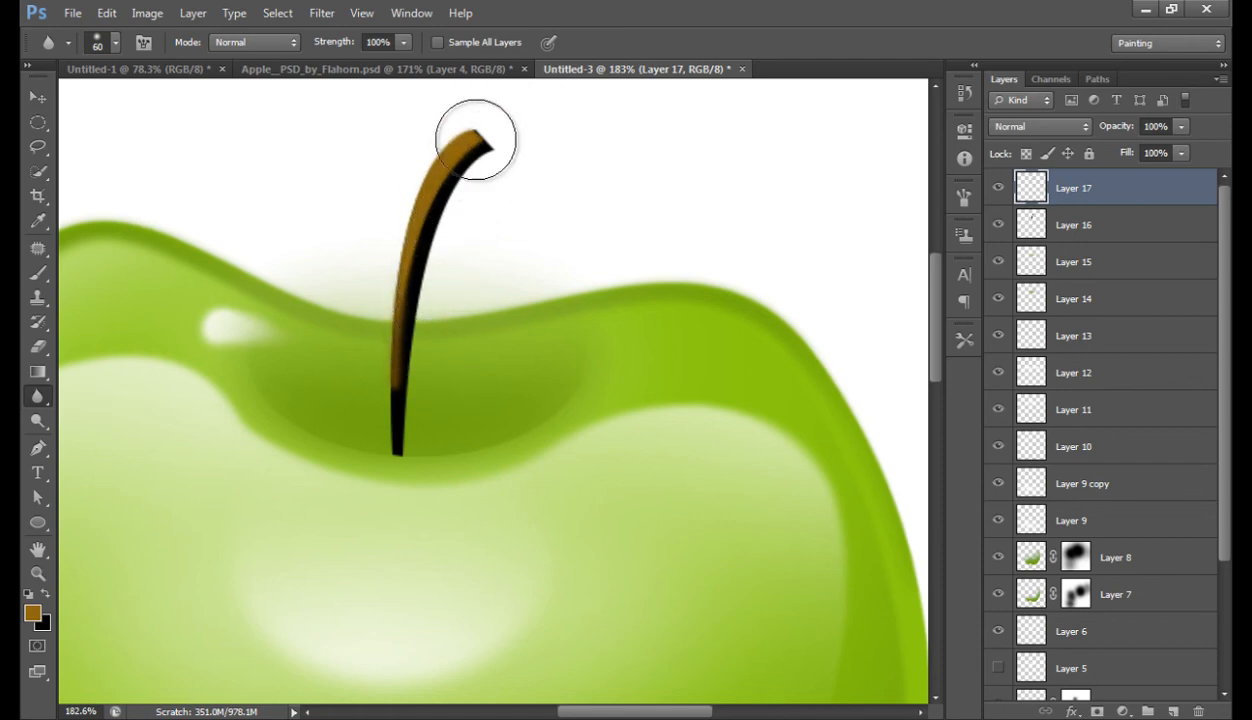
{"action": "key", "text": "ctrl+0"}
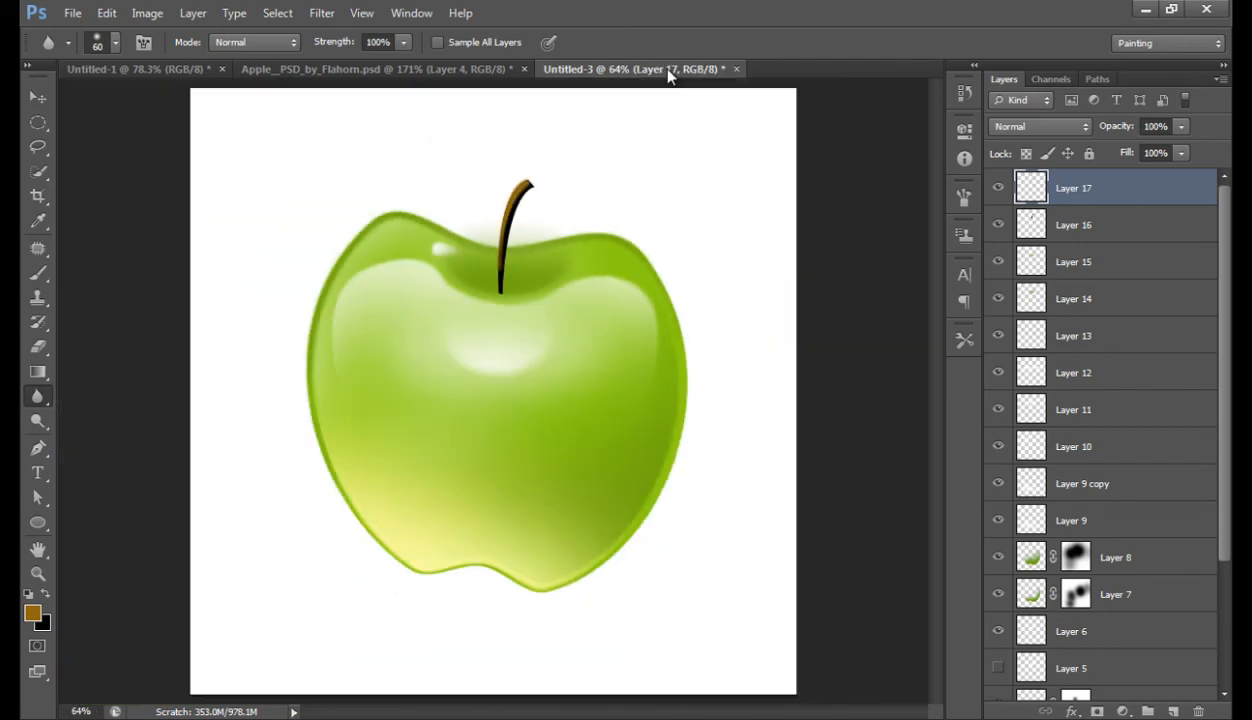
{"action": "left_click_drag", "start_coordinate": [1108, 133], "coordinate": [1081, 135]}
Step: Add a new layer directly above the Background and draw a wide, flat elliptical selection under the apple's base, extending to its right
{"action": "left_click_drag", "start_coordinate": [1221, 273], "coordinate": [1226, 556]}
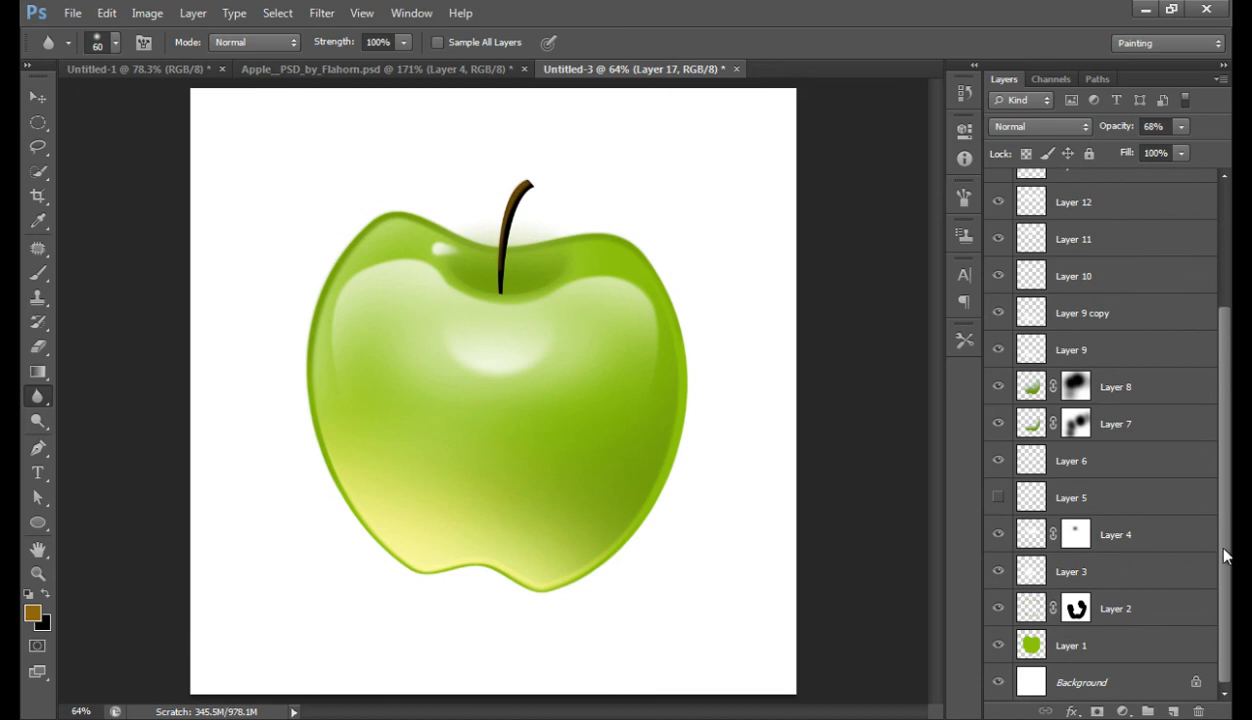
{"action": "left_click", "coordinate": [1129, 683]}
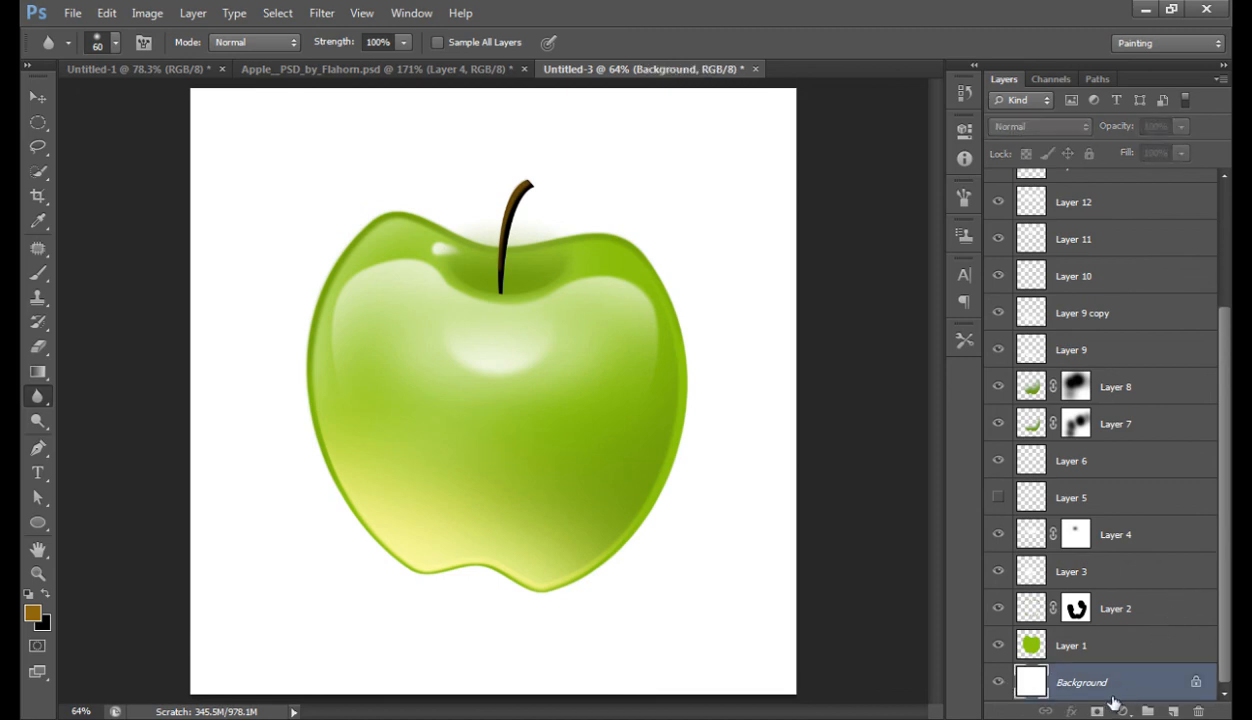
{"action": "left_click", "coordinate": [1172, 711]}
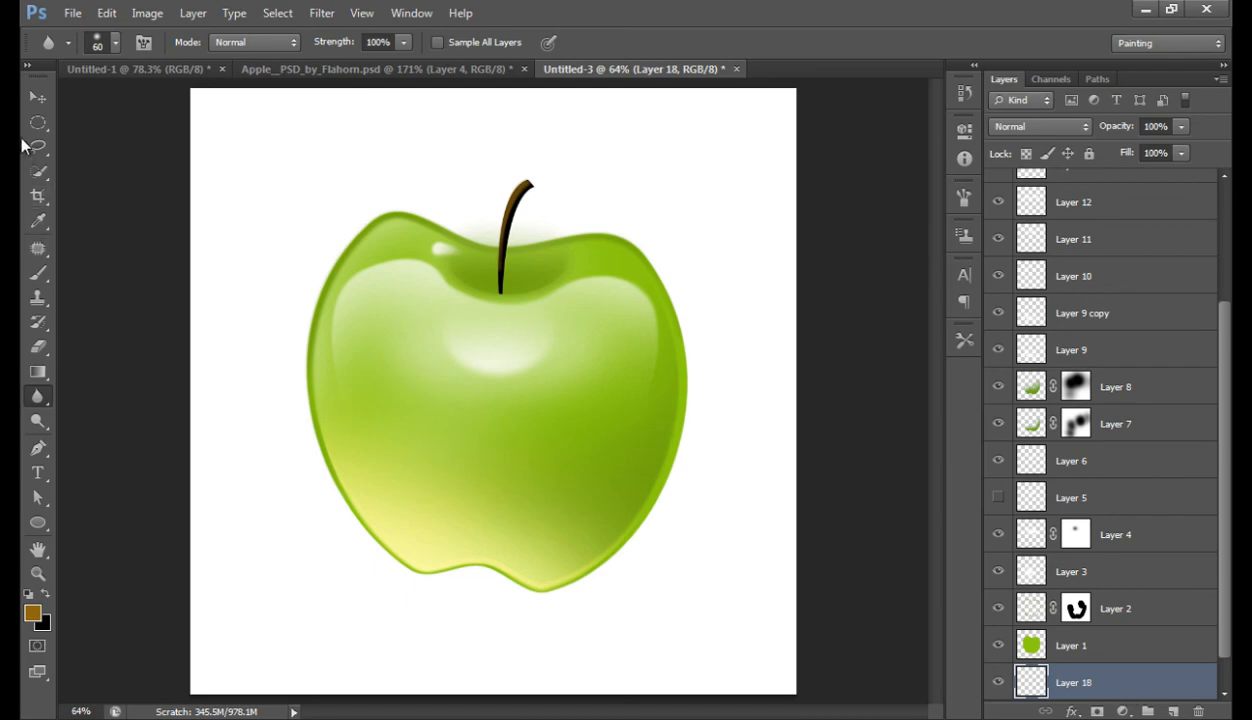
{"action": "left_click_drag", "start_coordinate": [38, 122], "coordinate": [100, 138]}
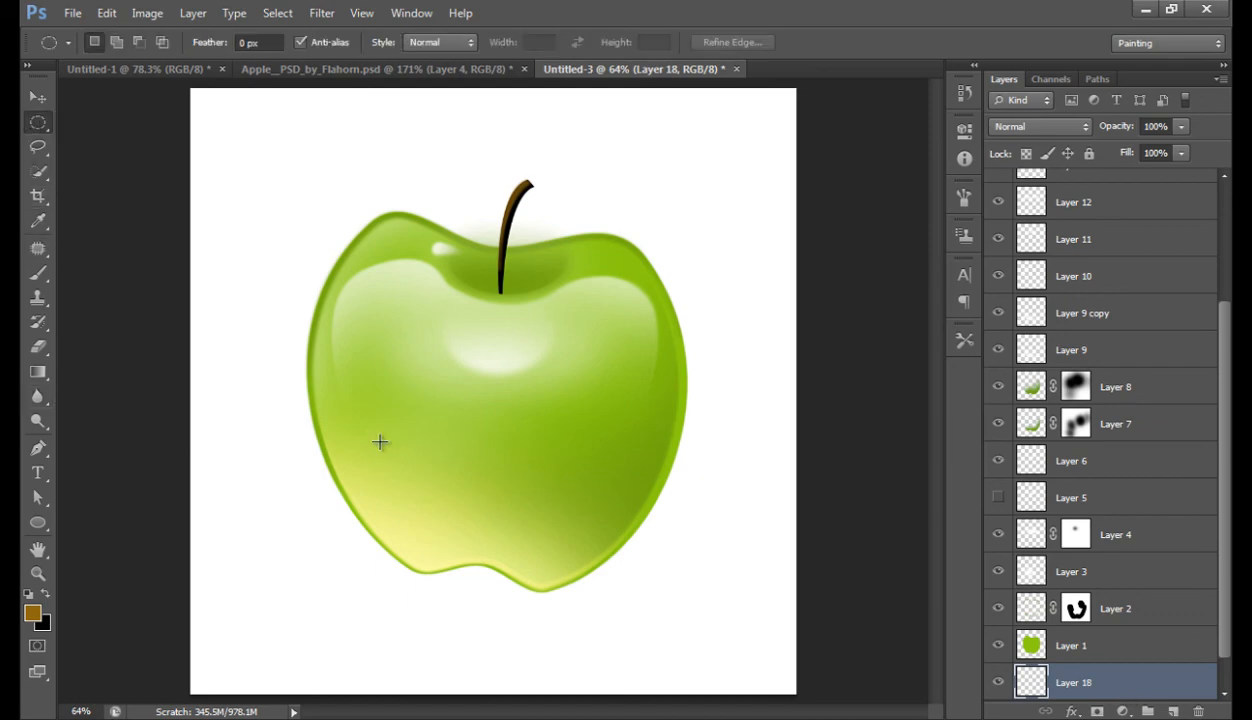
{"action": "left_click_drag", "start_coordinate": [408, 553], "coordinate": [696, 613]}
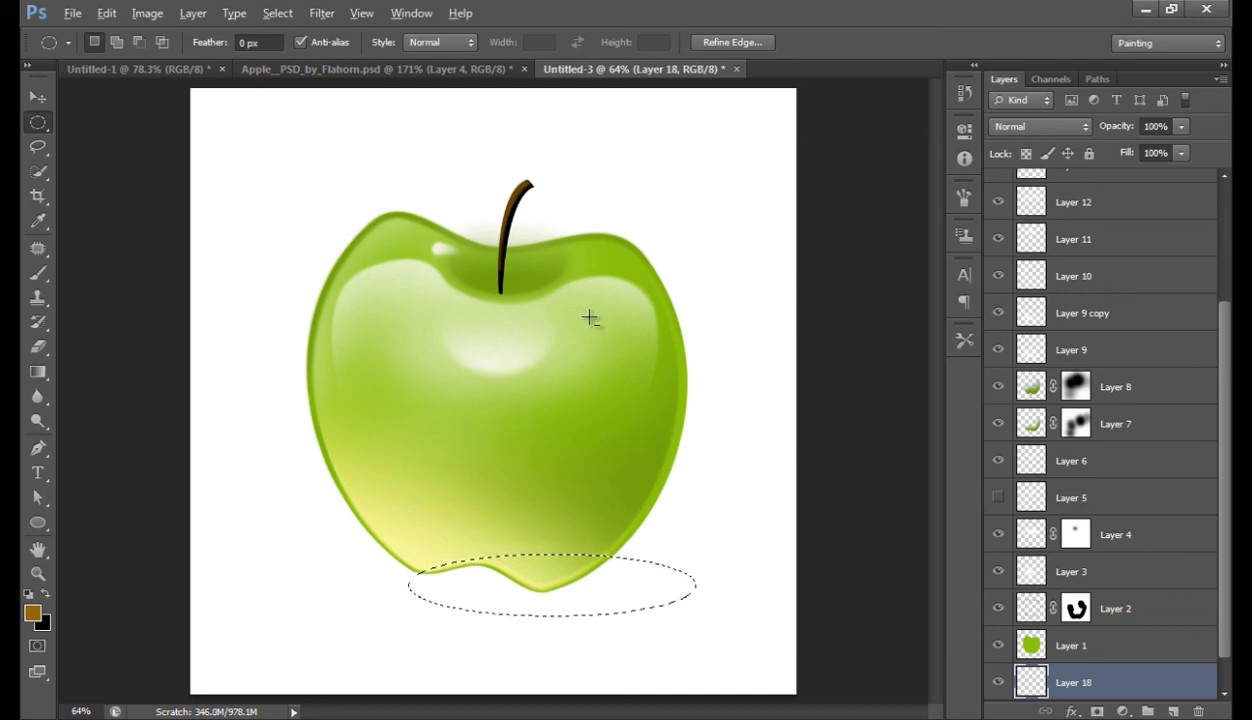
Step: Fill the elliptical selection on Layer 18 with the black background colour and deselect
{"action": "key", "text": "alt+BackSpace"}
{"action": "key", "text": "ctrl+BackSpace"}
{"action": "key", "text": "ctrl+d"}
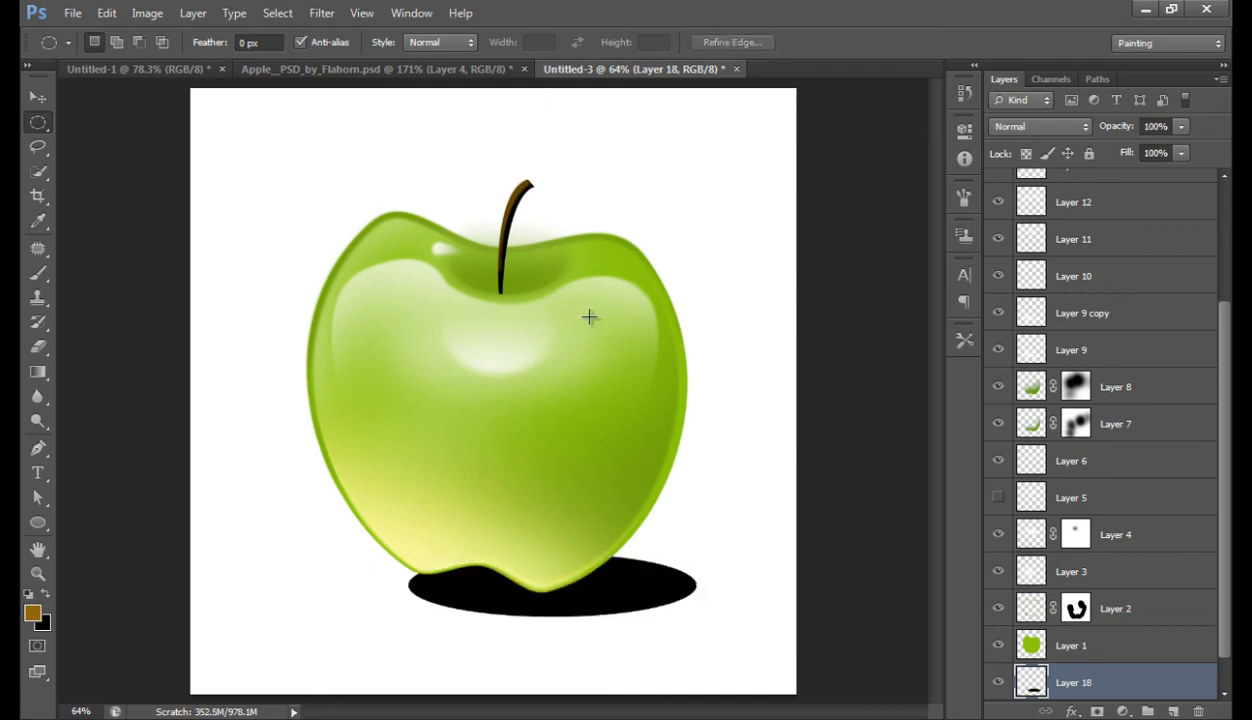
Step: Apply a Gaussian Blur with a 34.6-pixel radius to the black ellipse on Layer 18
{"action": "left_click", "coordinate": [324, 16]}
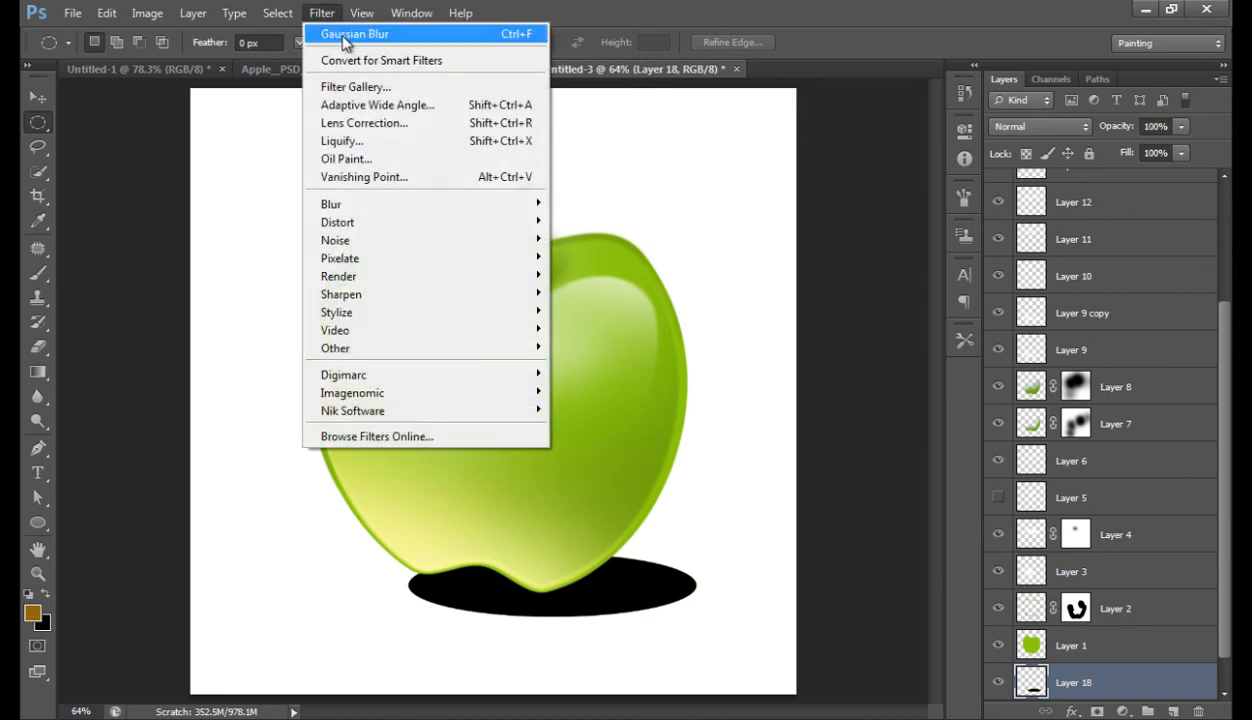
{"action": "mouse_move", "coordinate": [396, 204]}
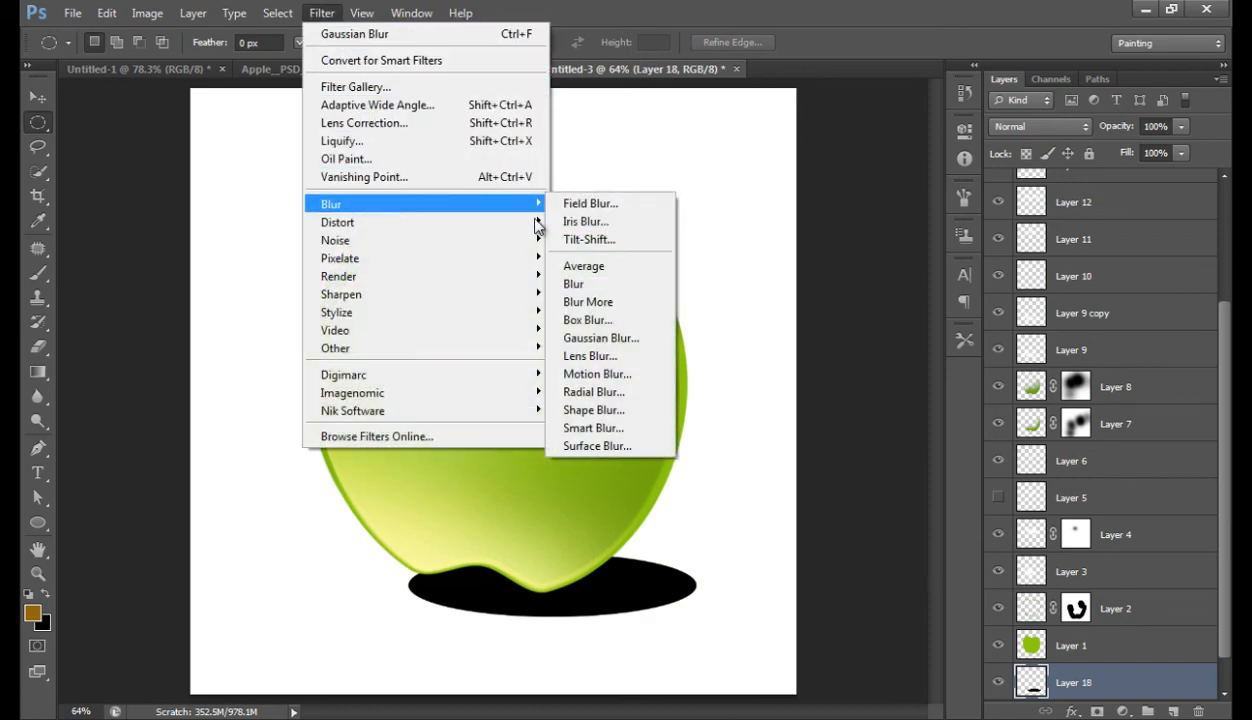
{"action": "left_click", "coordinate": [645, 338]}
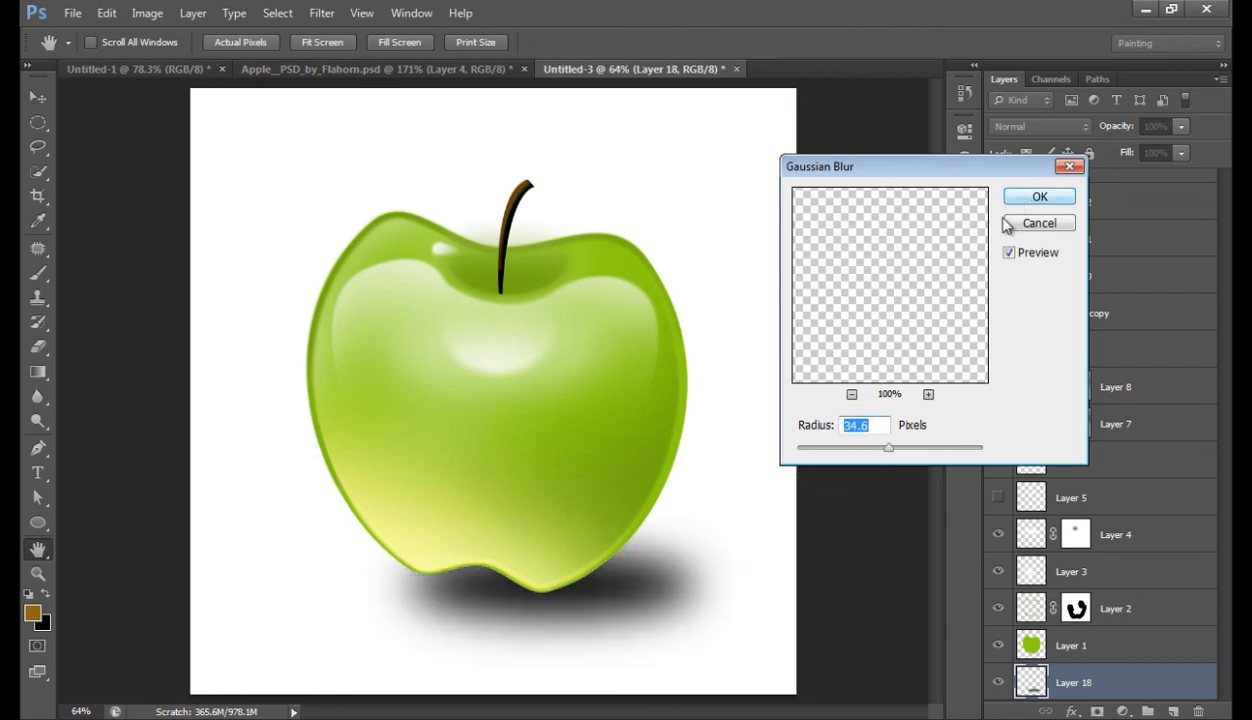
{"action": "left_click", "coordinate": [1039, 199]}
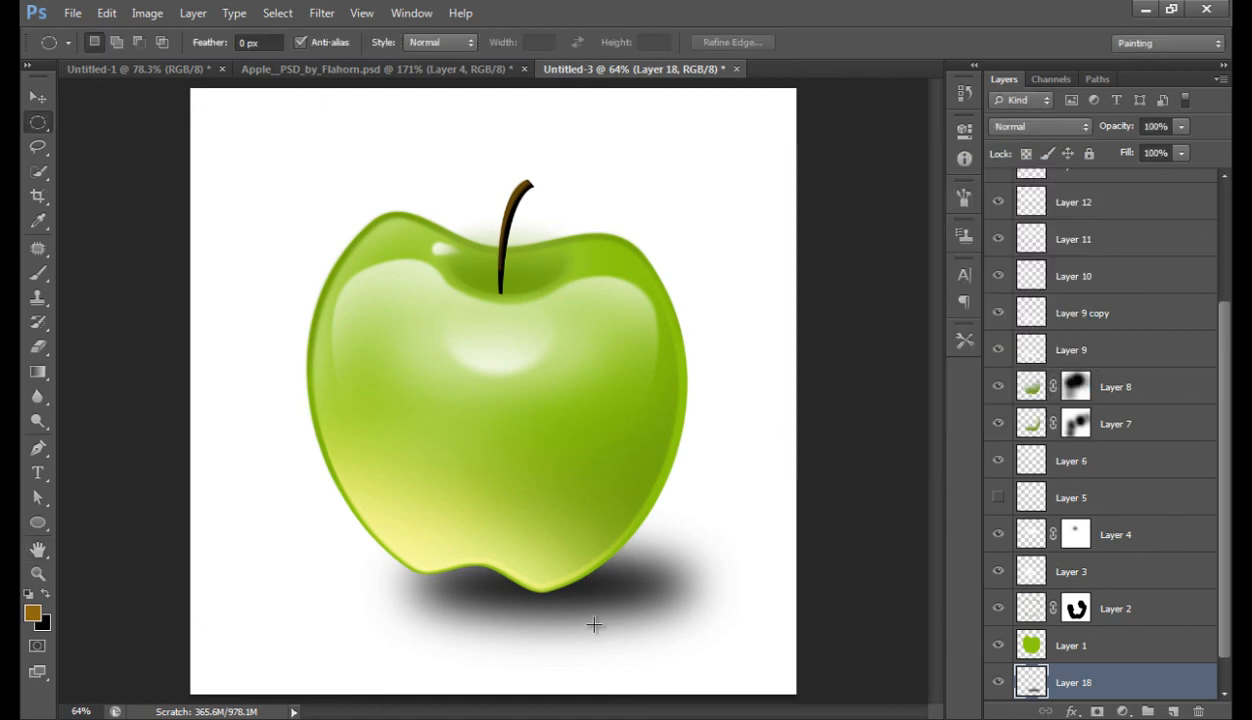
Step: Nudge the blurred shadow slightly up and to the left beneath the apple, and reduce Layer 18's opacity to 76%
{"action": "key", "text": "v"}
{"action": "left_click_drag", "start_coordinate": [557, 591], "coordinate": [559, 588]}
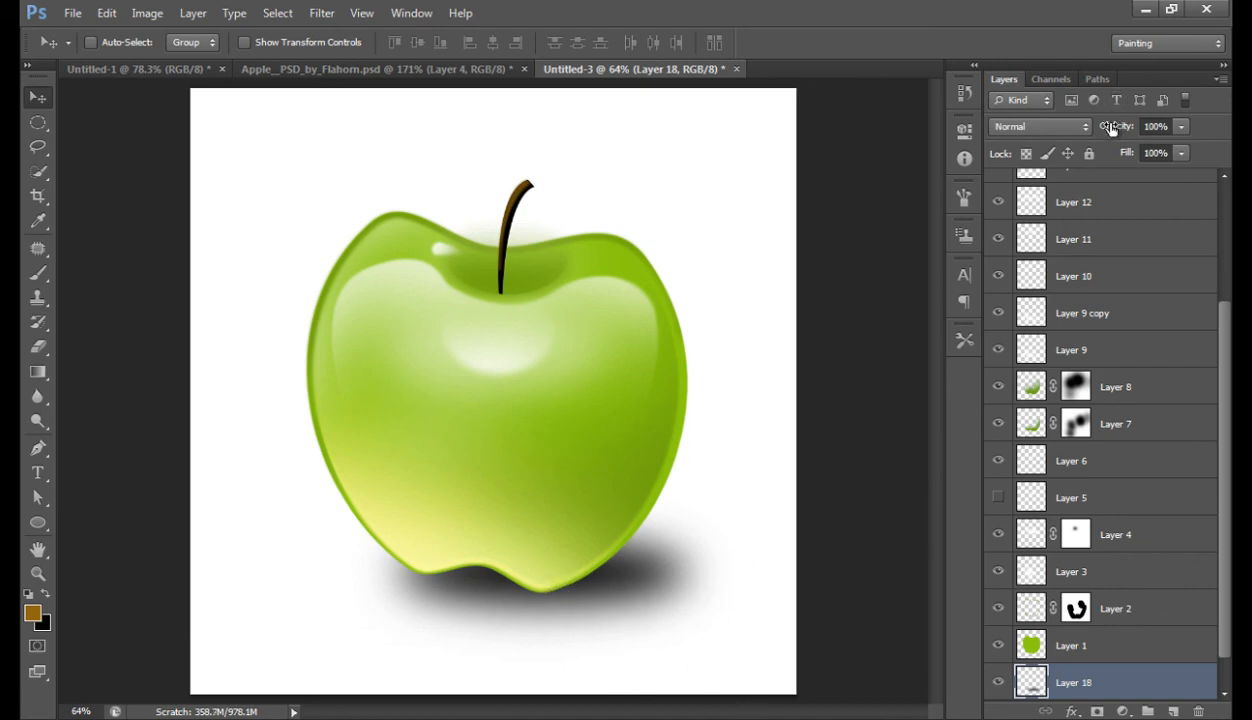
{"action": "left_click_drag", "start_coordinate": [1117, 123], "coordinate": [1066, 150]}
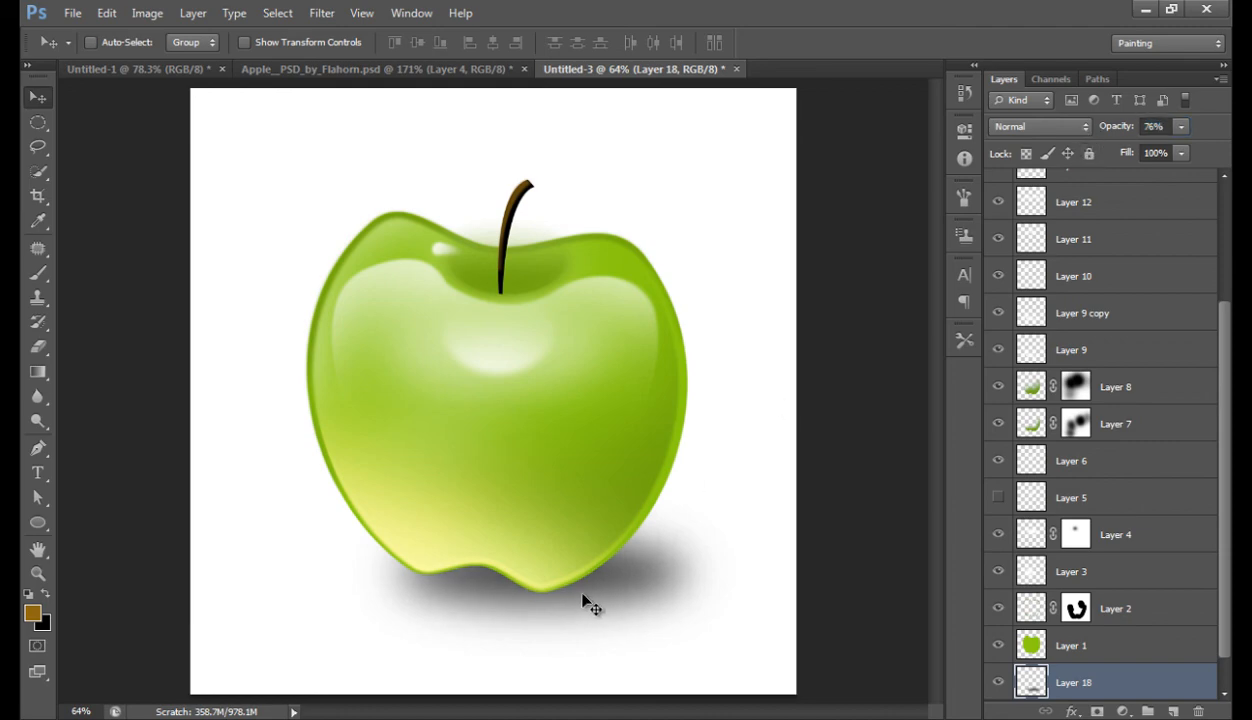
Step: Transform the shadow to about 110% width and 88.5% height, and shift it slightly up against the apple's base
{"action": "key", "text": "ctrl+t"}
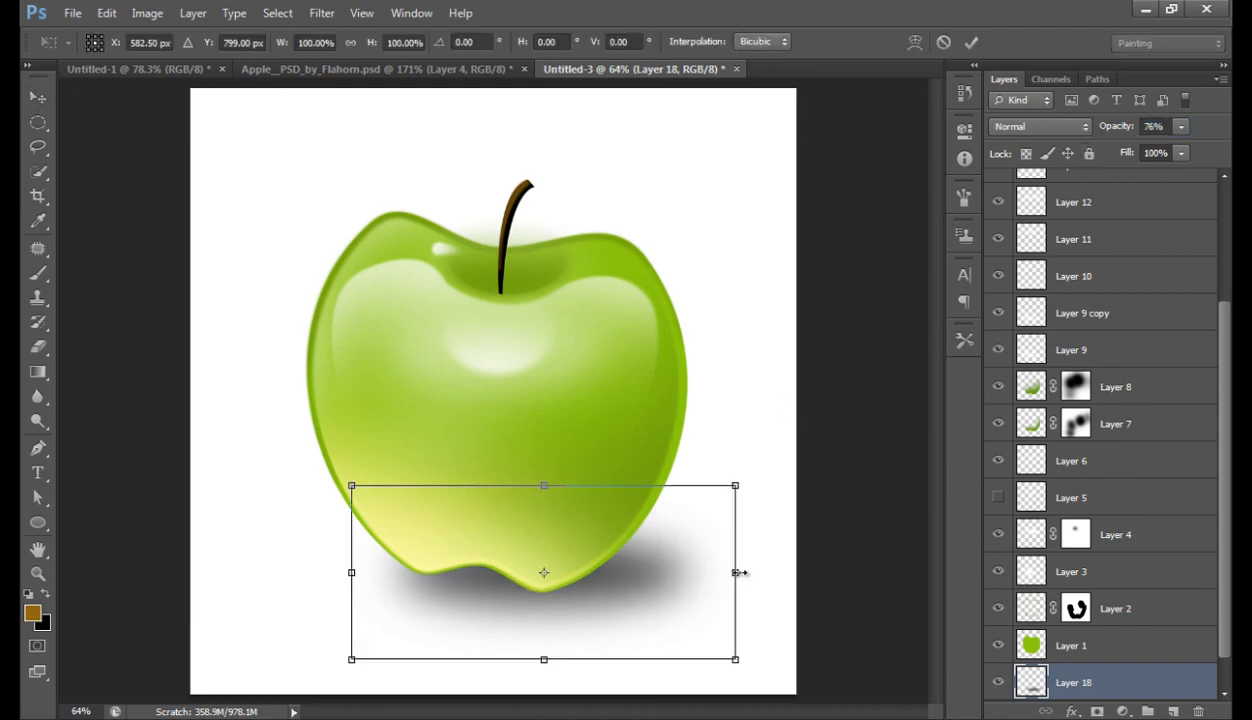
{"action": "left_click_drag", "start_coordinate": [738, 572], "coordinate": [773, 566]}
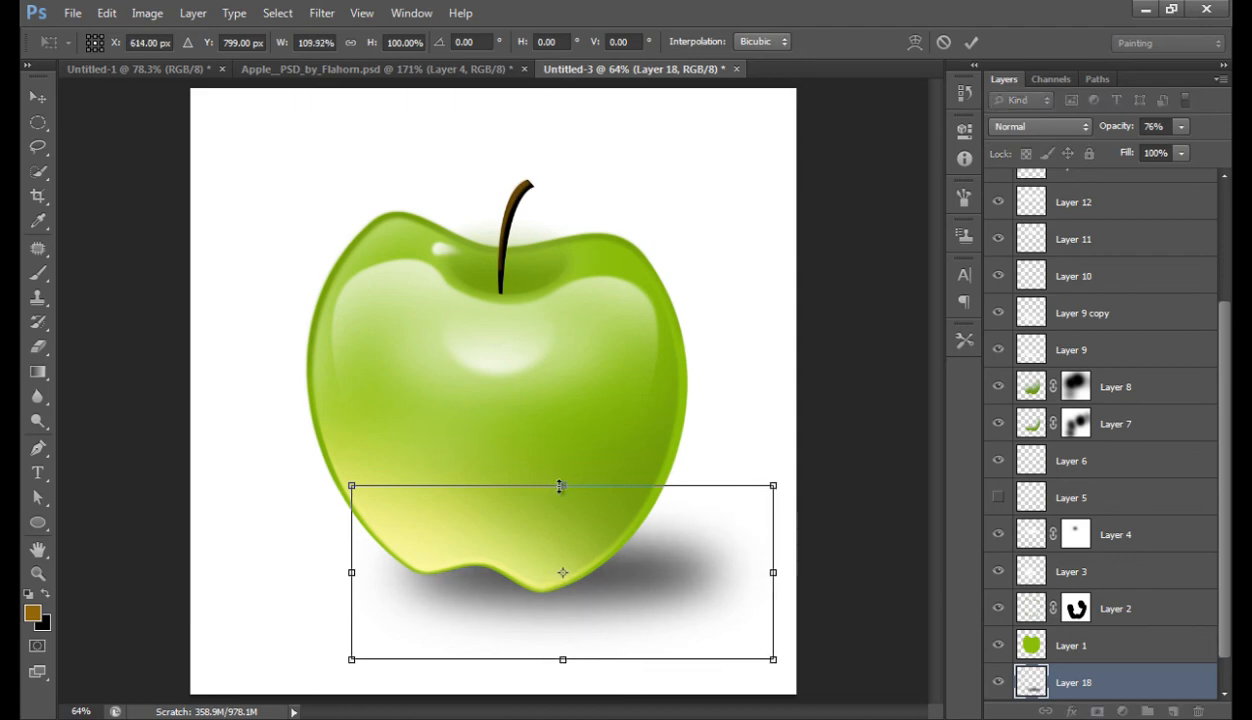
{"action": "left_click_drag", "start_coordinate": [561, 487], "coordinate": [565, 506]}
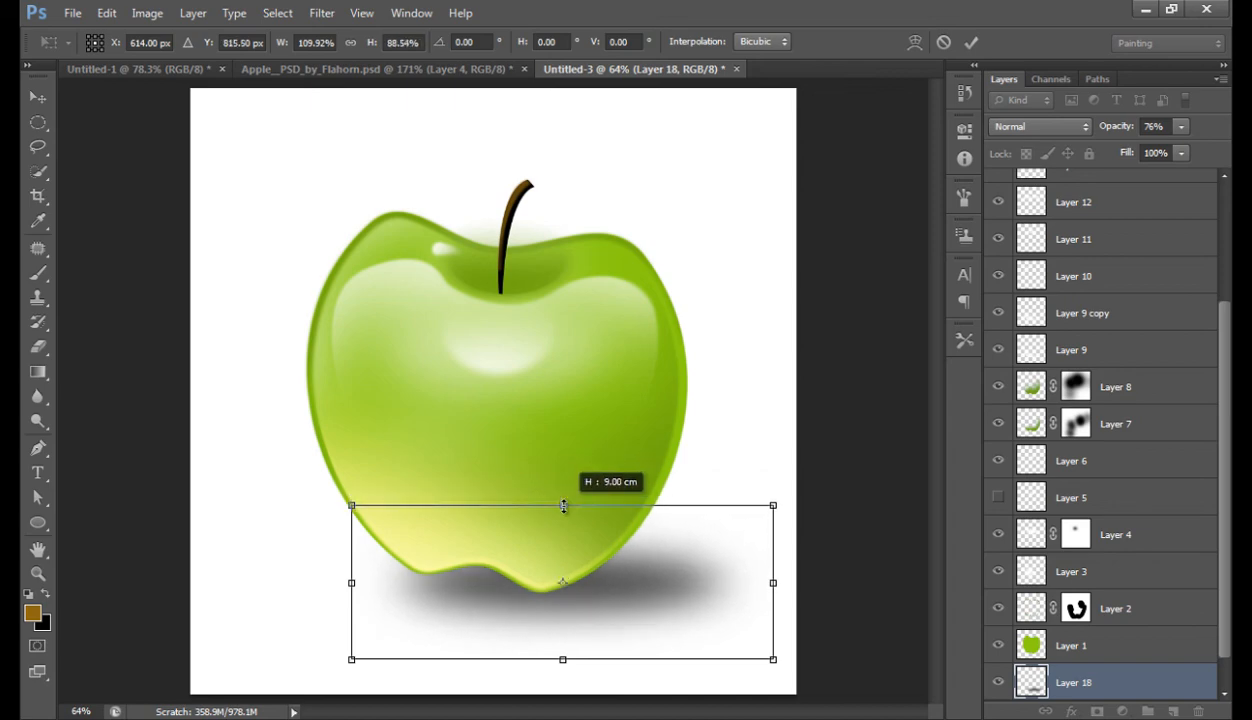
{"action": "mouse_move", "coordinate": [600, 551]}
{"action": "left_mouse_down"}
{"action": "mouse_move", "coordinate": [596, 533]}
{"action": "mouse_move", "coordinate": [596, 545]}
{"action": "left_mouse_up"}
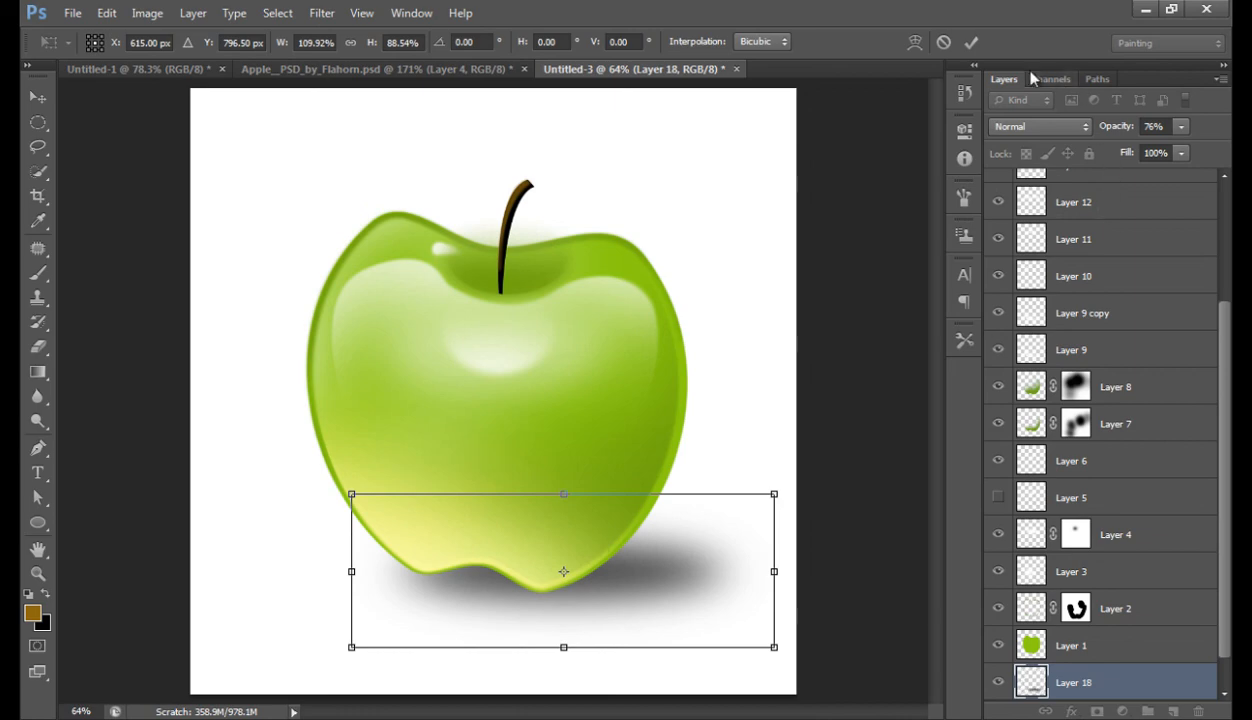
{"action": "left_click", "coordinate": [970, 42]}
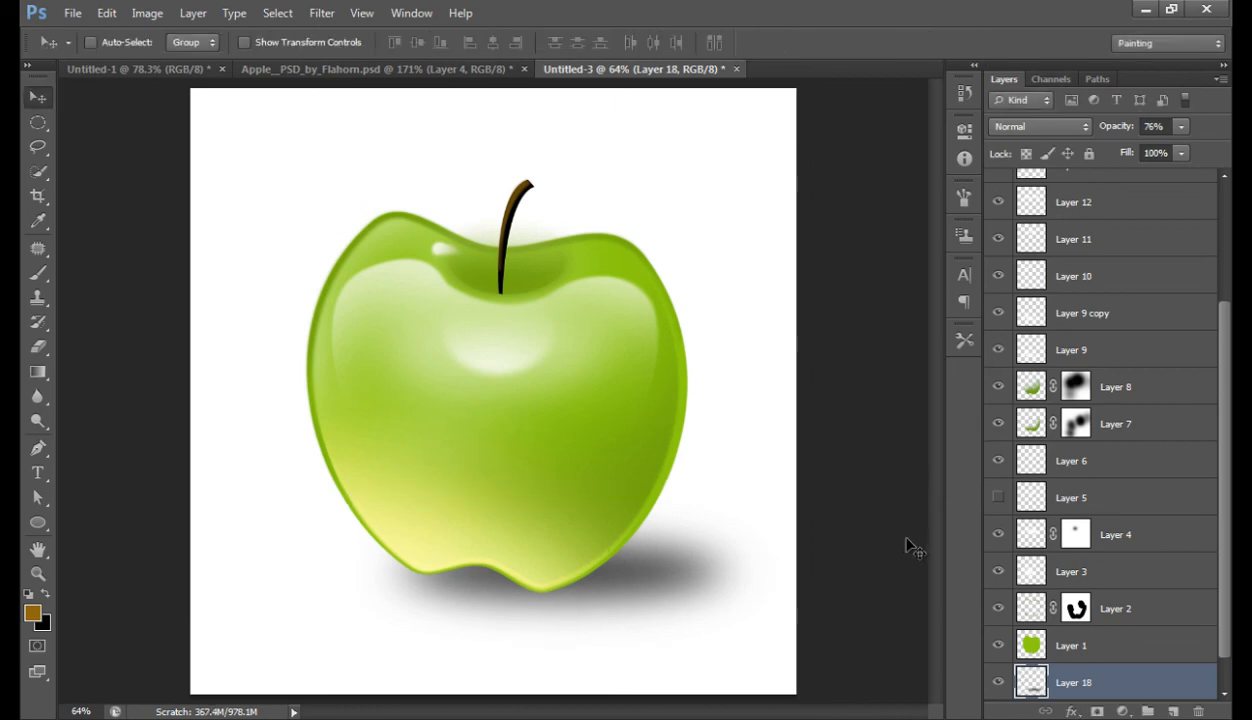
{"action": "scroll", "coordinate": [1194, 464], "scroll_direction": "up", "scroll_amount": 2}
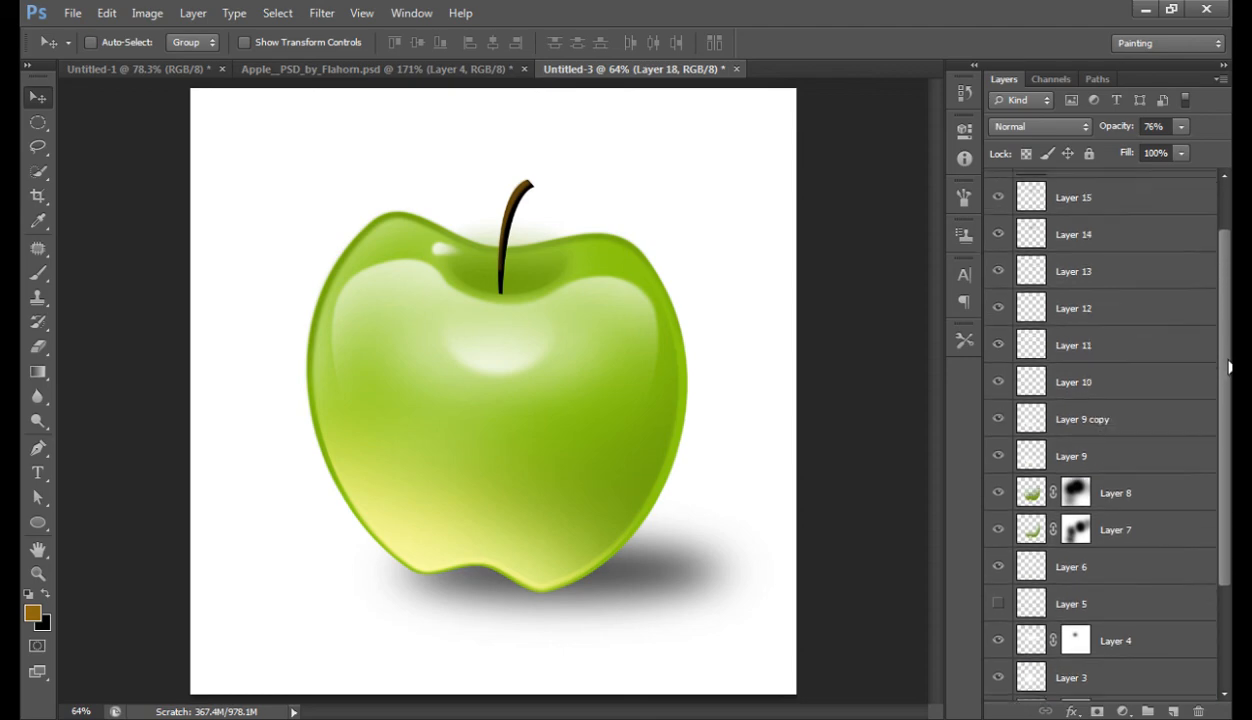
{"action": "scroll", "coordinate": [1199, 433], "scroll_direction": "down", "scroll_amount": 3}
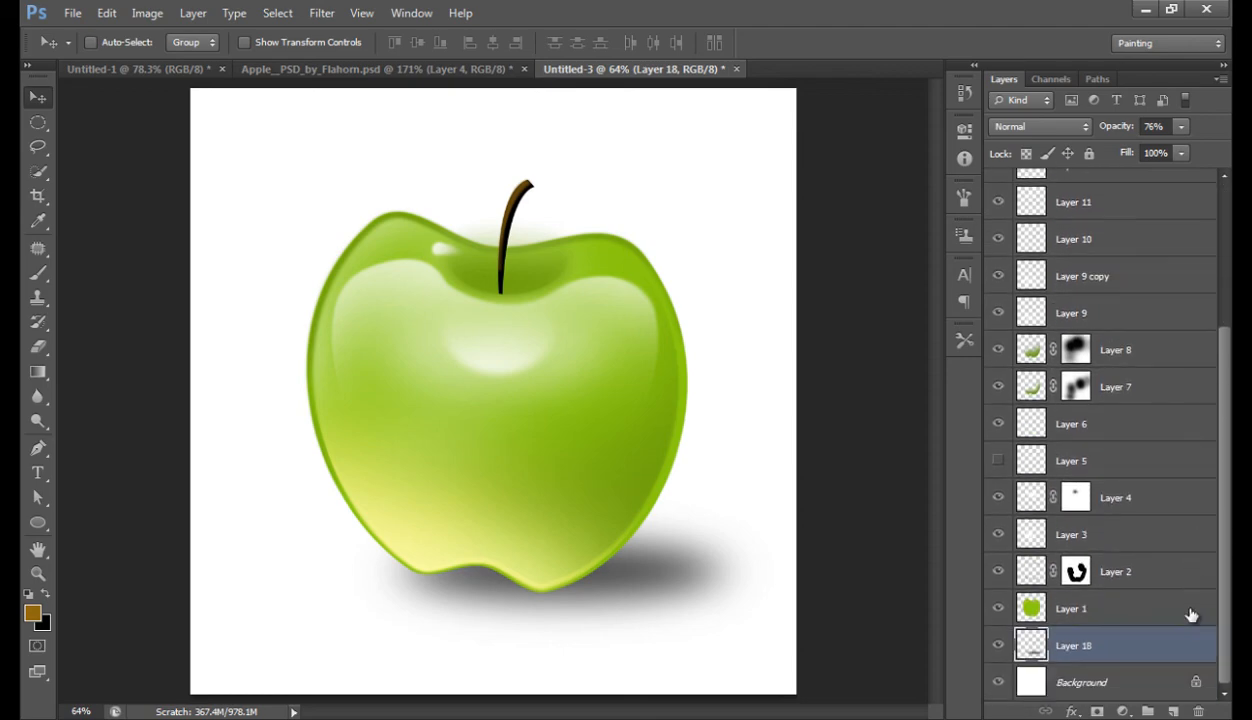